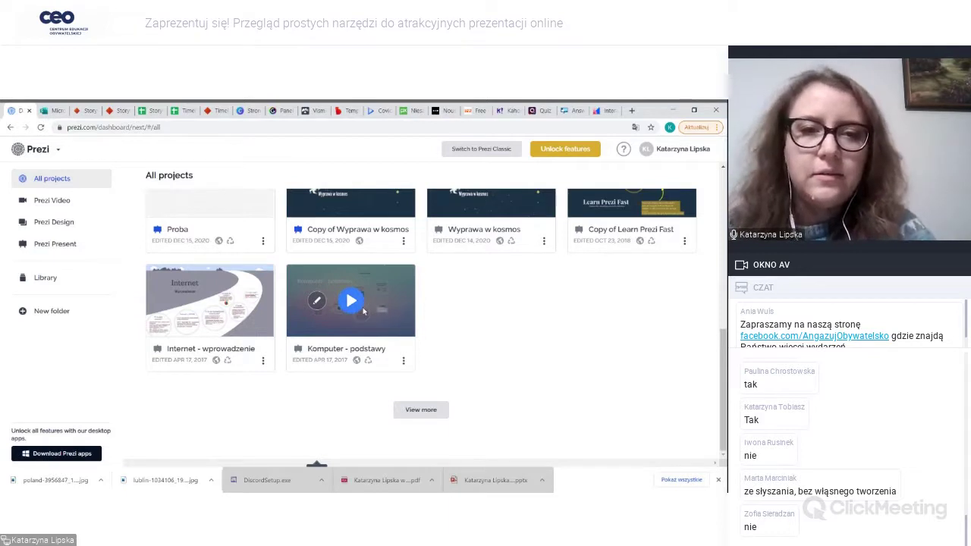
# - Present the "Komputer - podstawy" project from its overview to the closing slide, and close the presentation
pyautogui.click(352, 301)
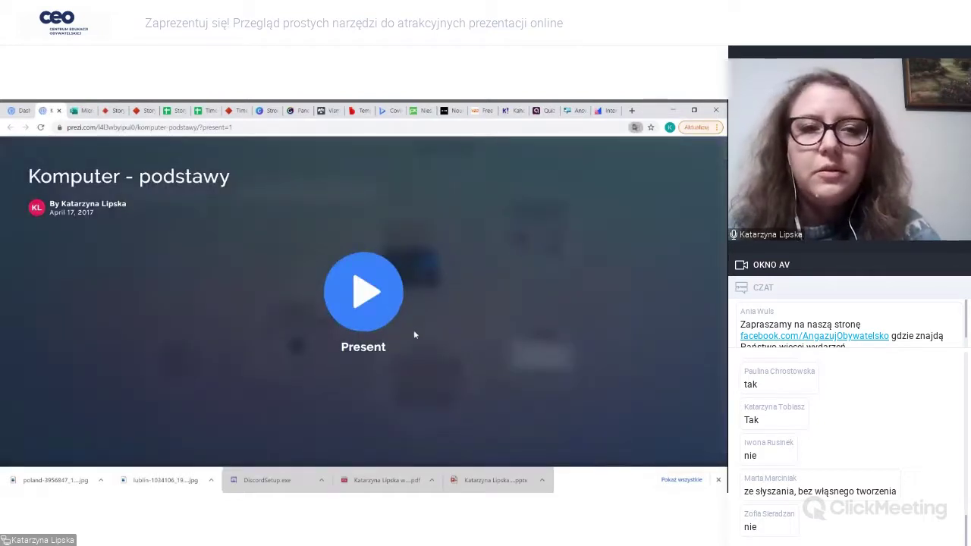
pyautogui.click(361, 295)
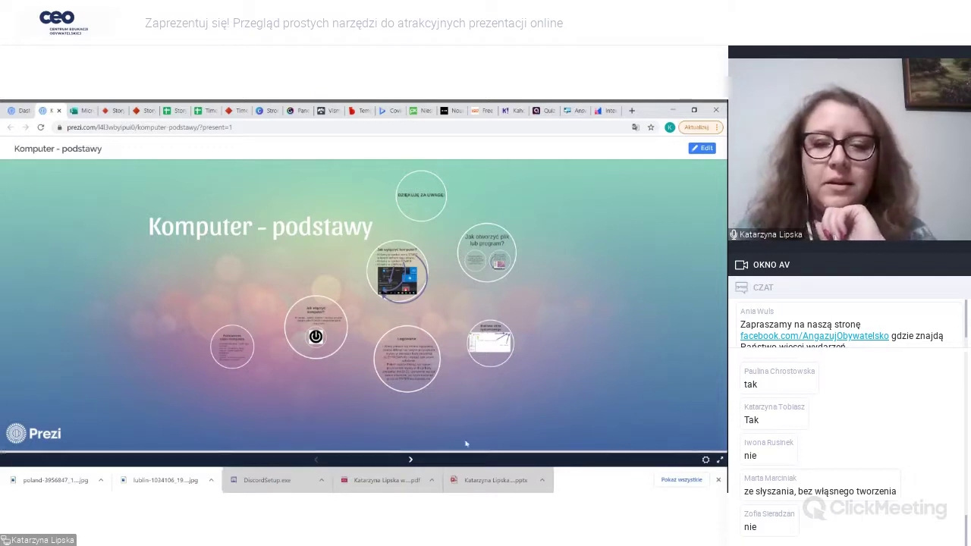
pyautogui.click(411, 461)
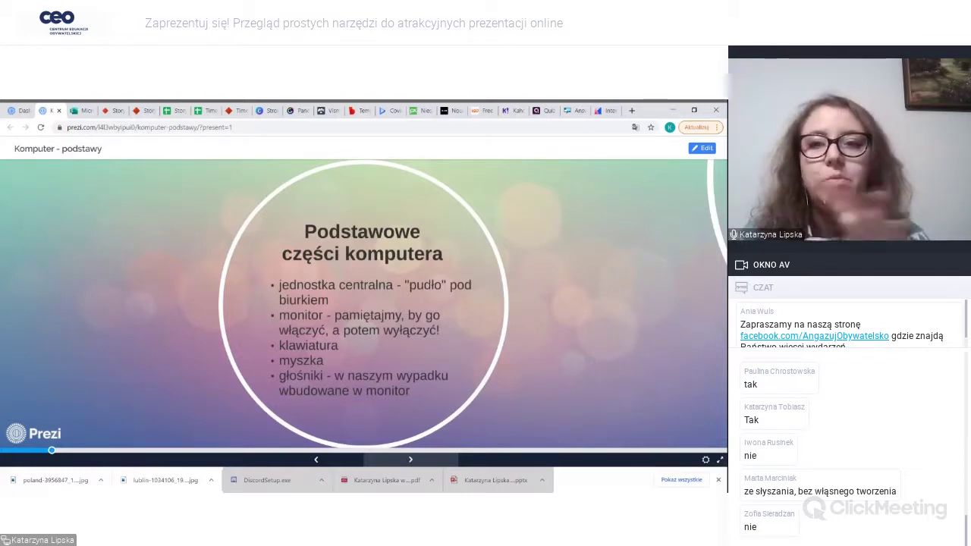
pyautogui.click(419, 462)
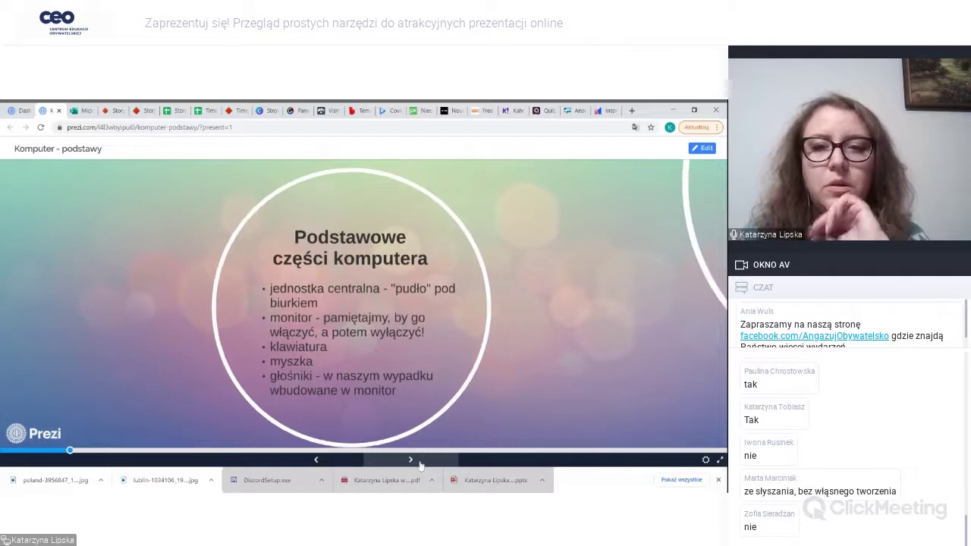
pyautogui.click(419, 462)
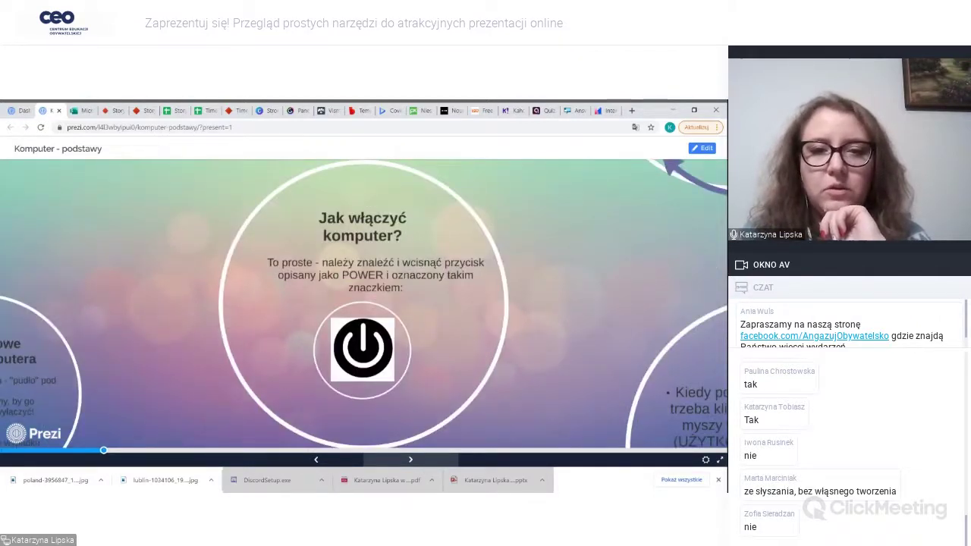
pyautogui.click(421, 467)
pyautogui.click(421, 467)
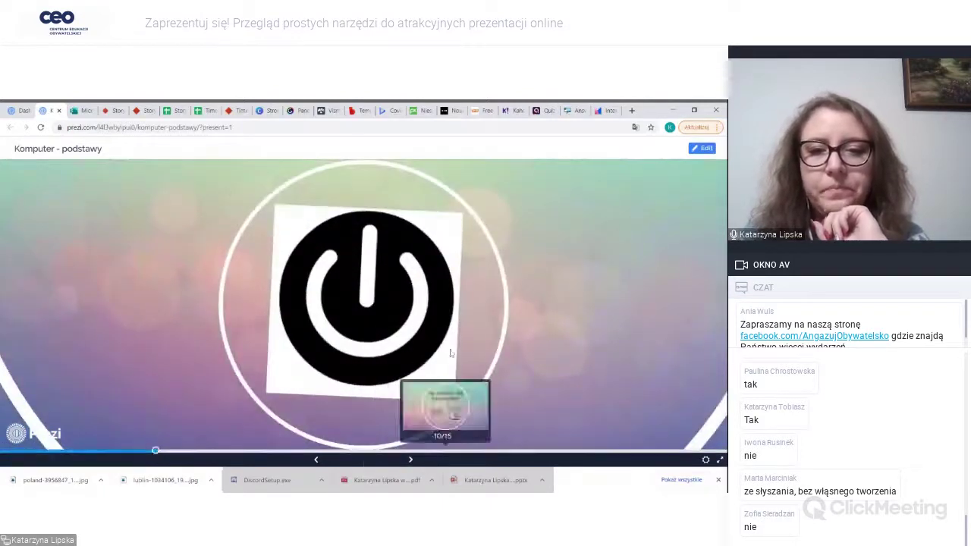
pyautogui.click(411, 461)
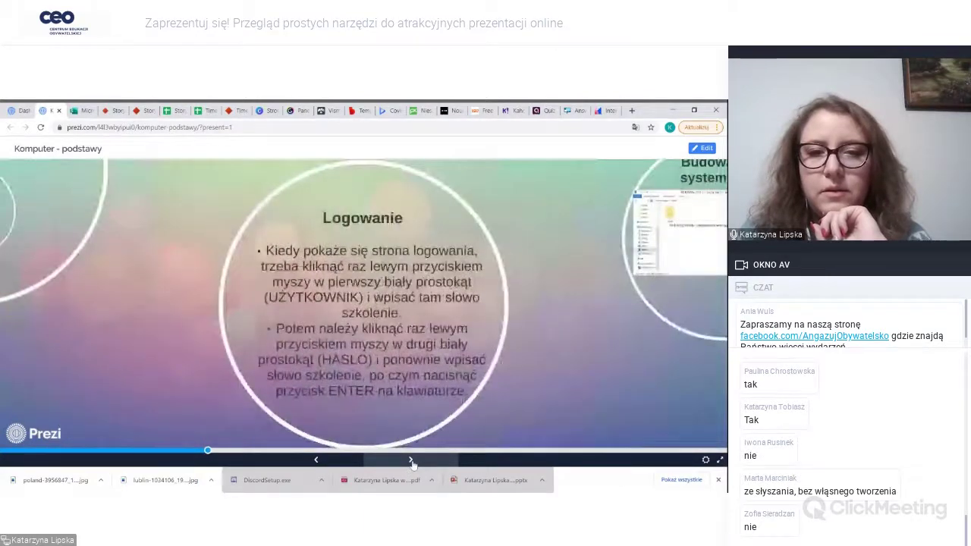
pyautogui.click(411, 461)
pyautogui.click(412, 461)
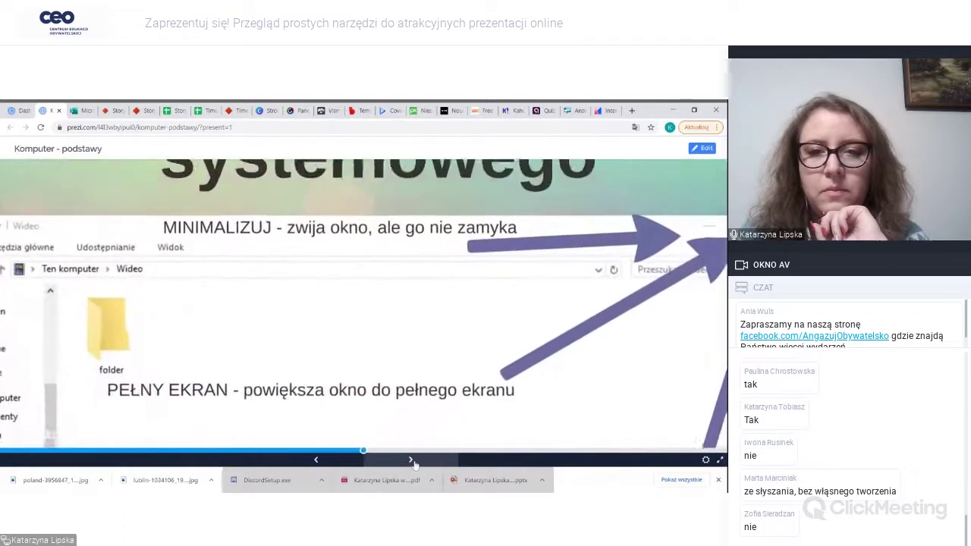
pyautogui.click(412, 461)
pyautogui.click(411, 461)
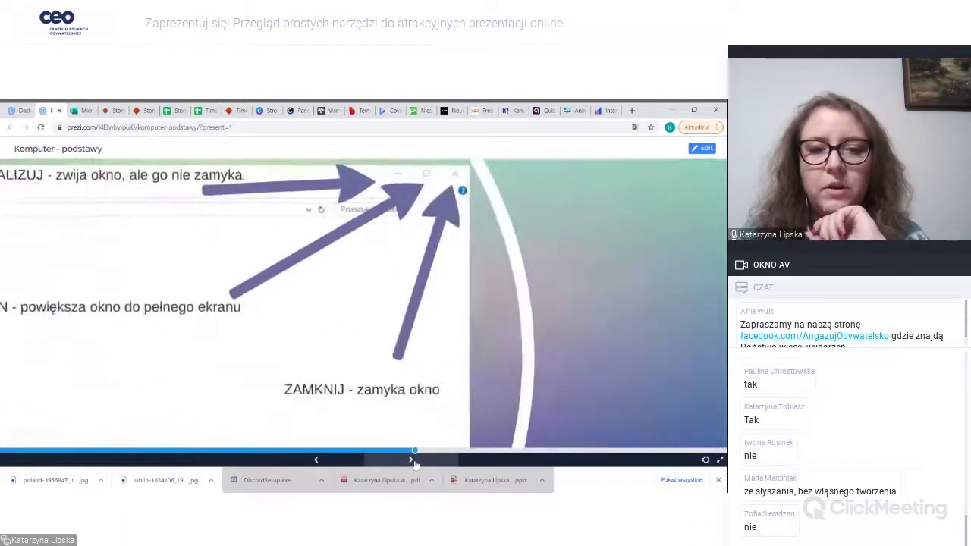
pyautogui.click(411, 461)
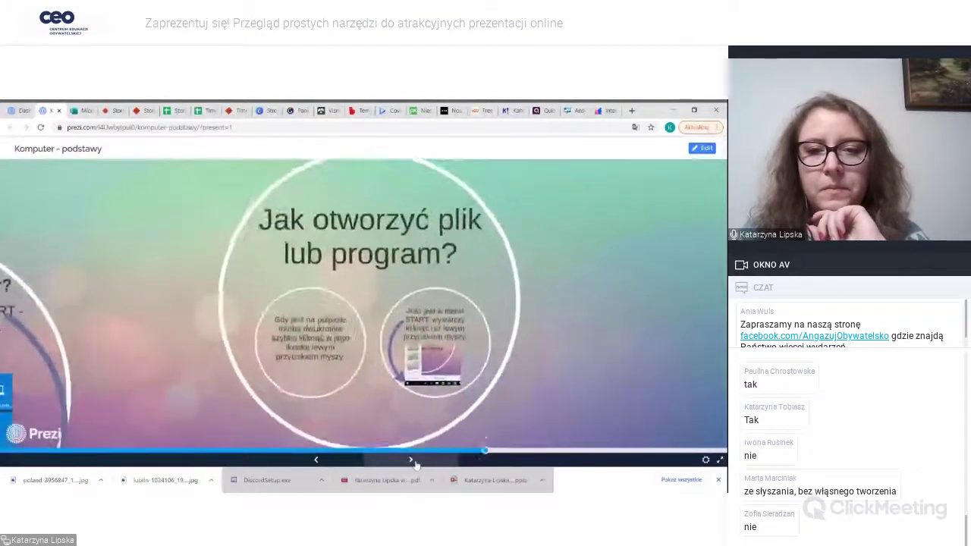
pyautogui.click(411, 462)
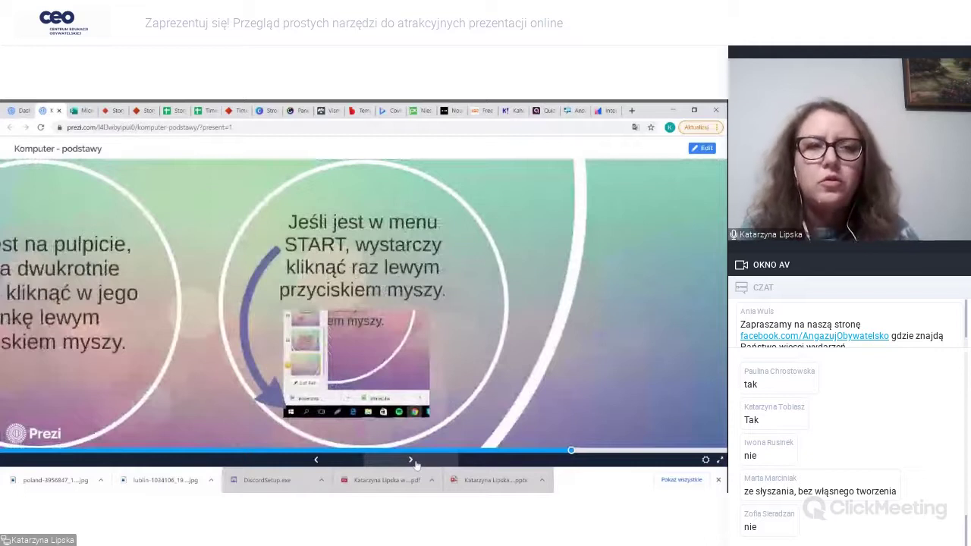
pyautogui.click(411, 460)
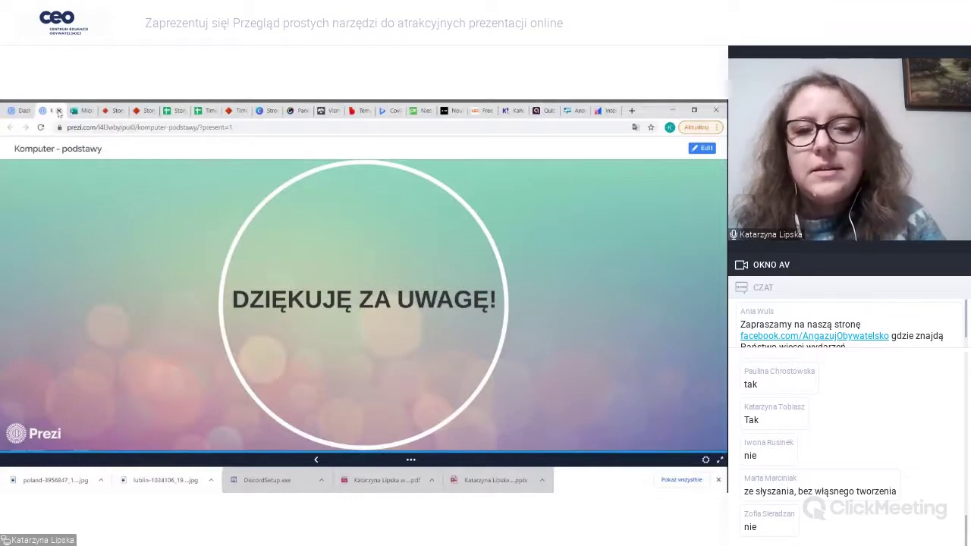
pyautogui.click(58, 112)
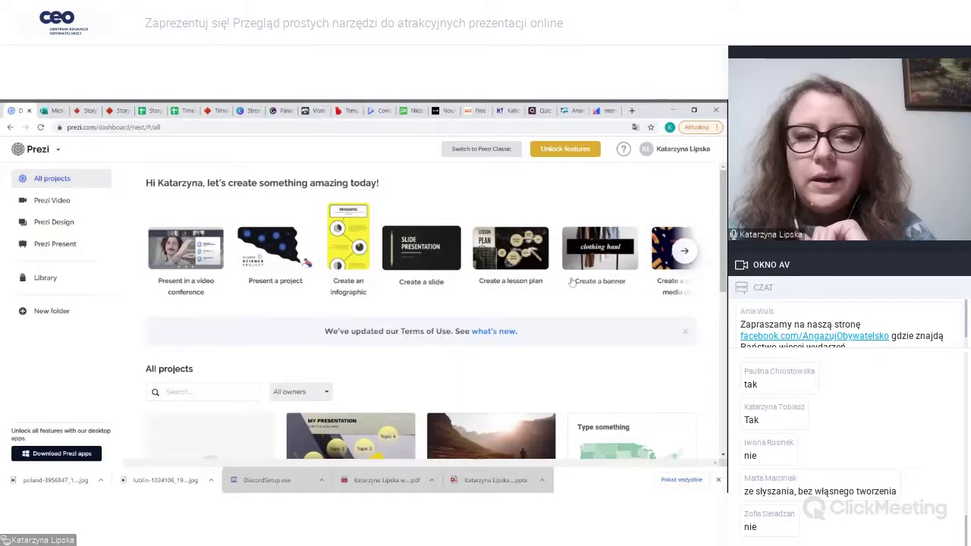
# - Look through the project types offered on the dashboard and start a new "Present a project" presentation
pyautogui.hscroll(3, 572, 273)
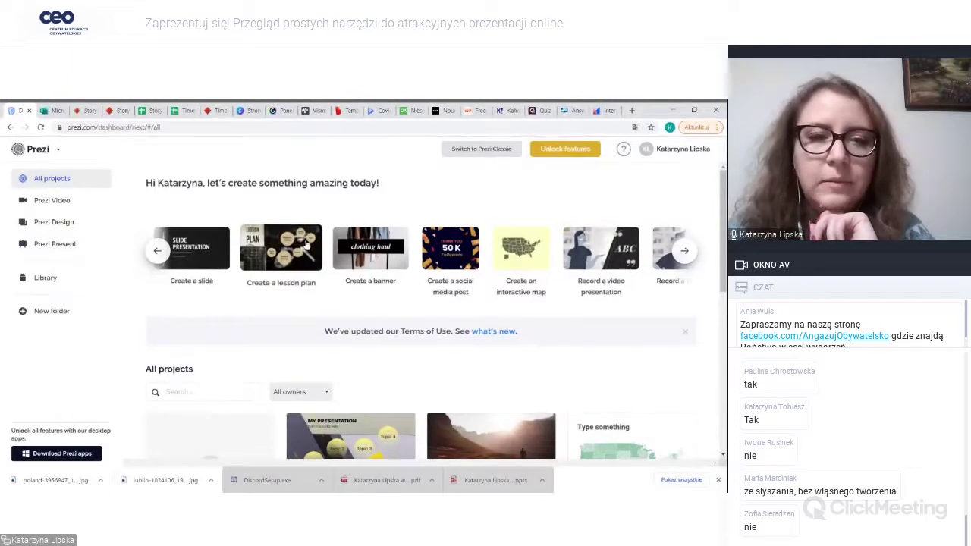
pyautogui.click(159, 253)
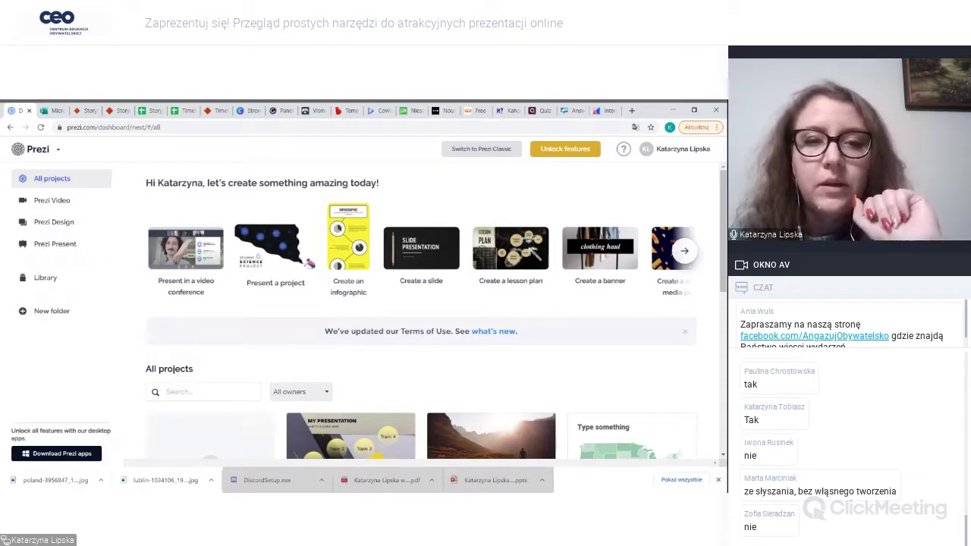
pyautogui.click(281, 260)
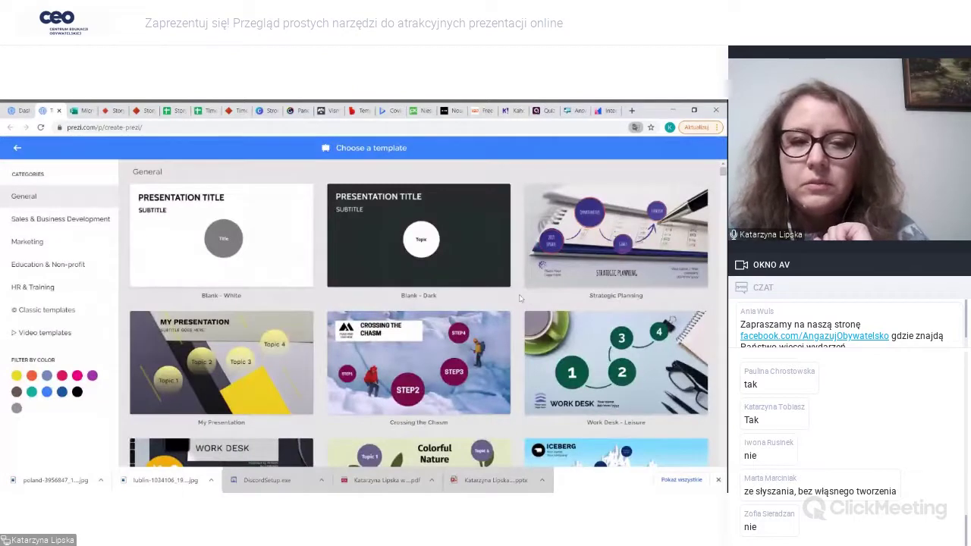
# - Browse the General and Sales & Business Development presentation templates and return to the start of the gallery
pyautogui.scroll(-1, 521, 298)
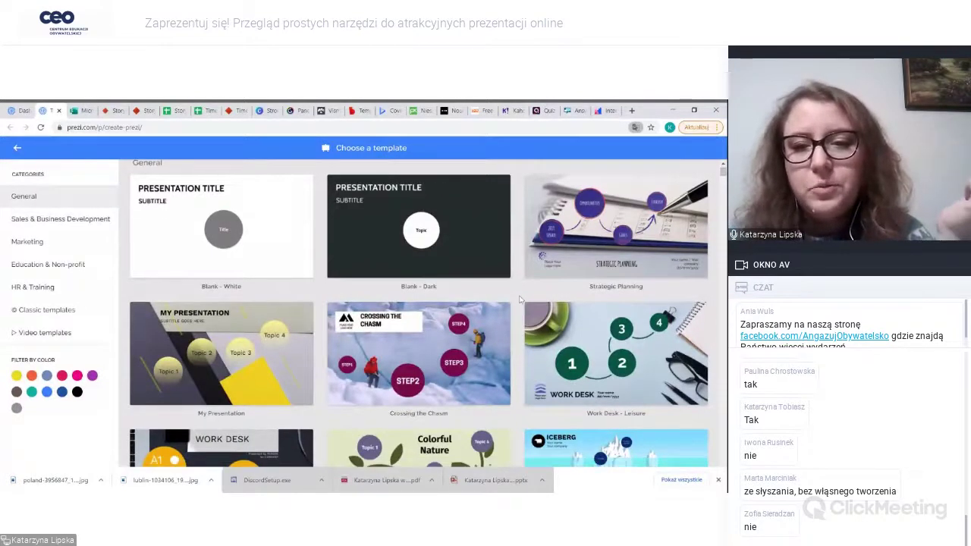
pyautogui.scroll(-3, 520, 298)
pyautogui.scroll(-3, 521, 299)
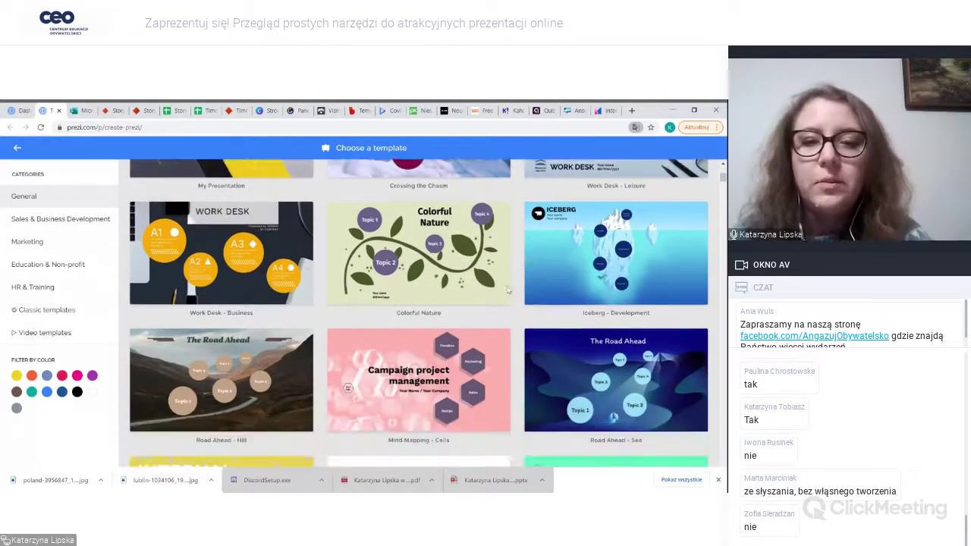
pyautogui.scroll(-3, 509, 292)
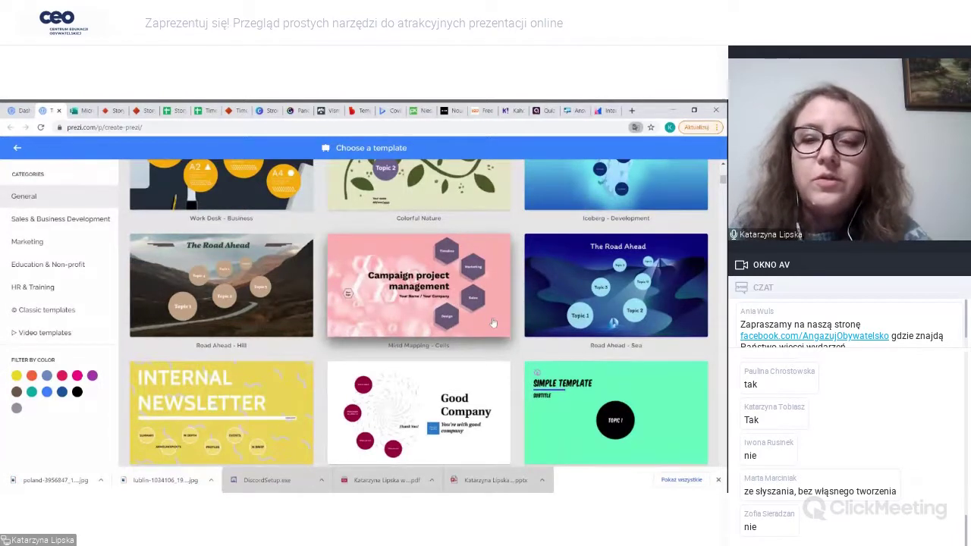
pyautogui.scroll(-2, 492, 323)
pyautogui.scroll(-2, 492, 323)
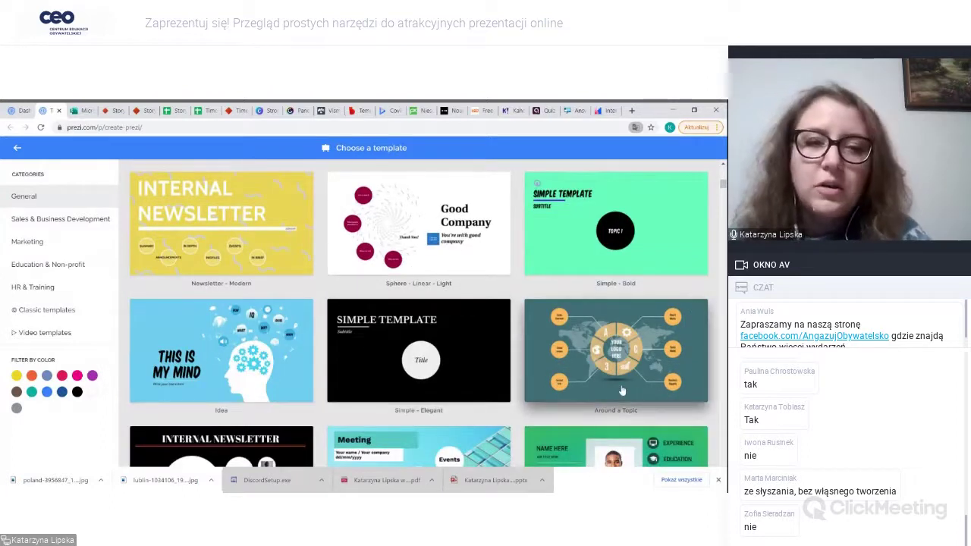
pyautogui.scroll(-3, 331, 384)
pyautogui.scroll(-1, 335, 370)
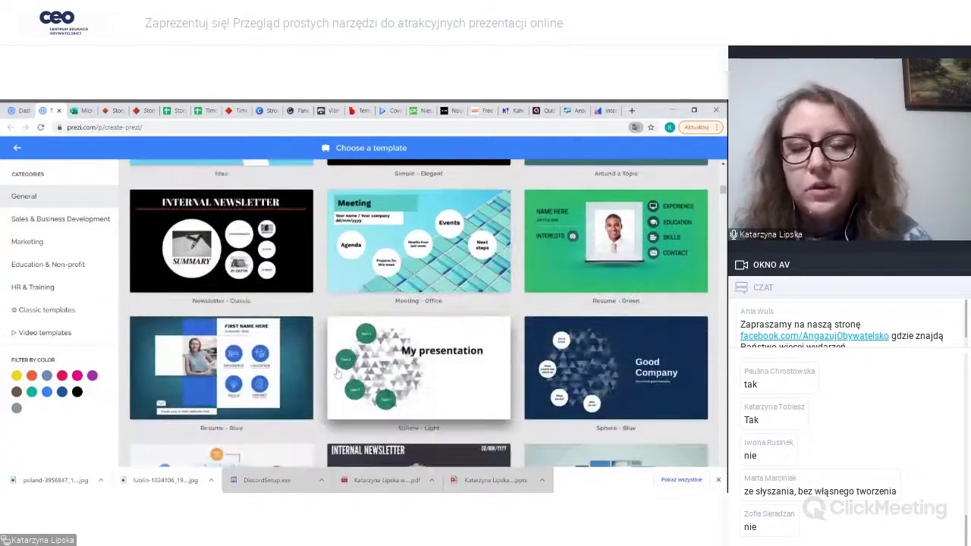
pyautogui.scroll(3, 341, 383)
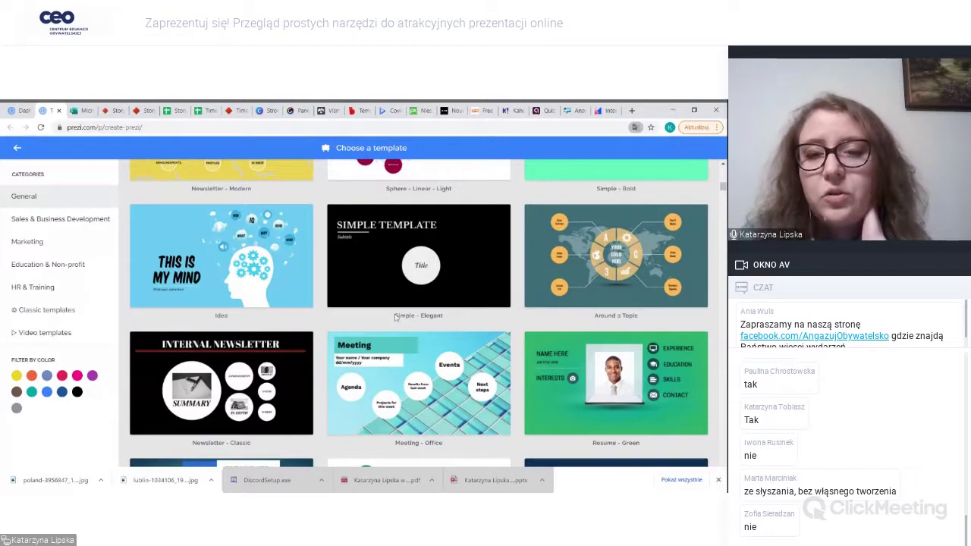
pyautogui.scroll(-15, 395, 317)
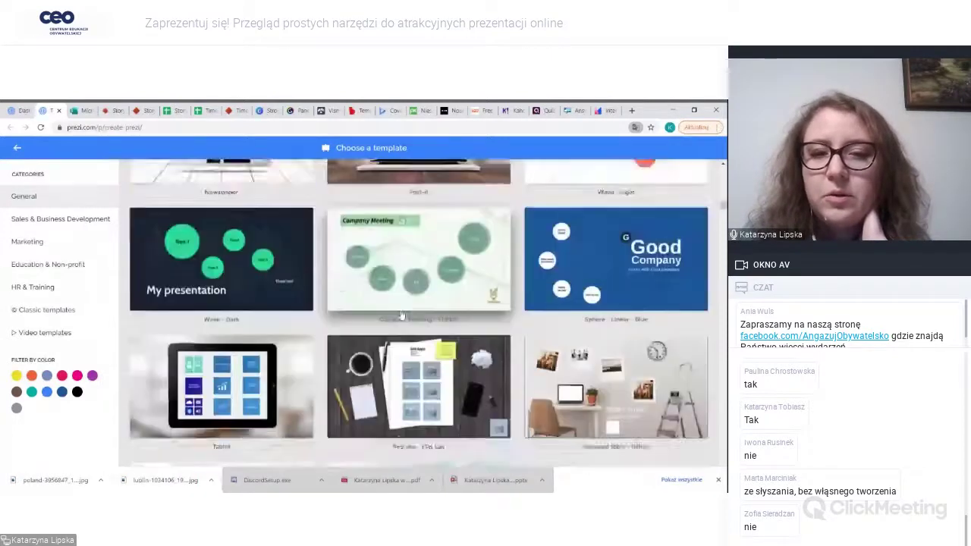
pyautogui.scroll(-6, 401, 313)
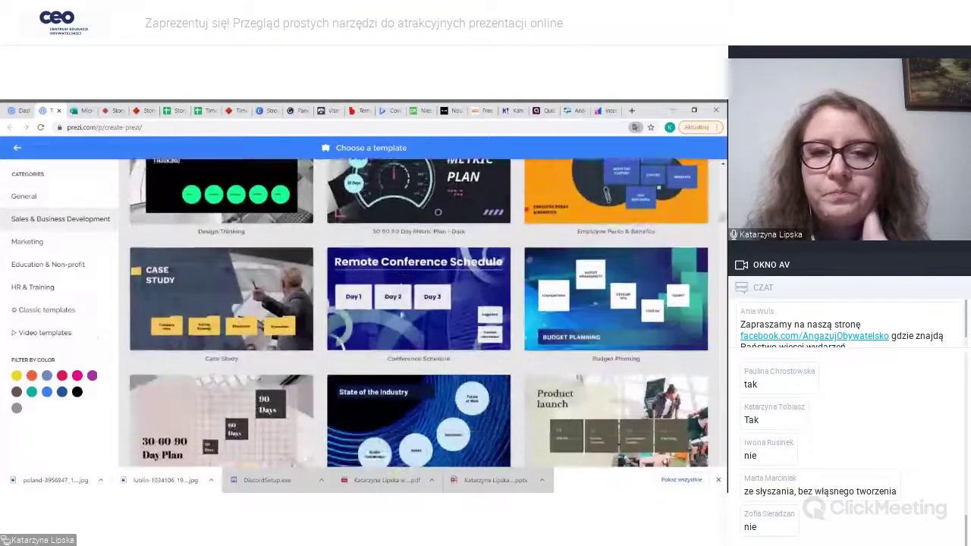
pyautogui.scroll(5, 397, 317)
pyautogui.scroll(15, 398, 317)
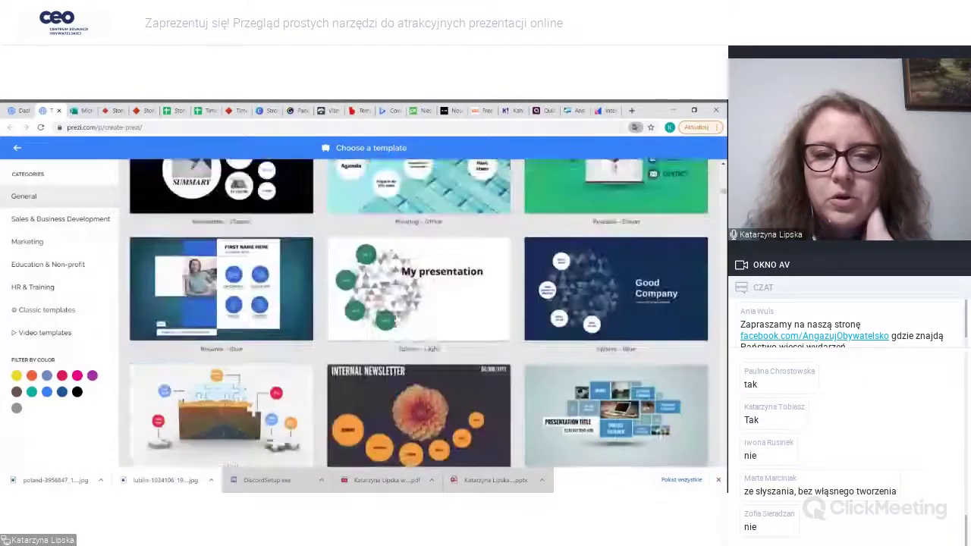
pyautogui.scroll(3, 407, 321)
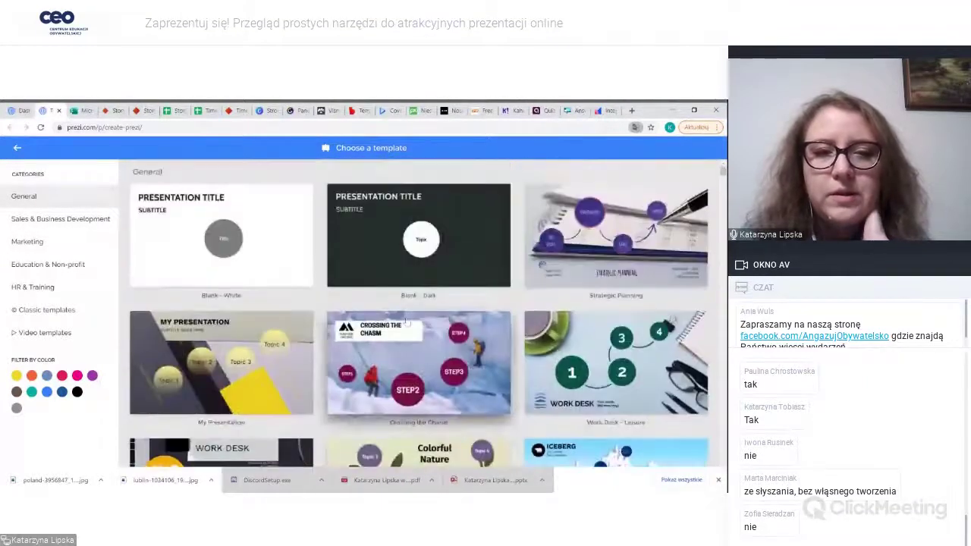
# - Create a presentation titled "Webinar" from the My Presentation template, visible to anyone on the web, and dismiss the introductory video
pyautogui.click(240, 383)
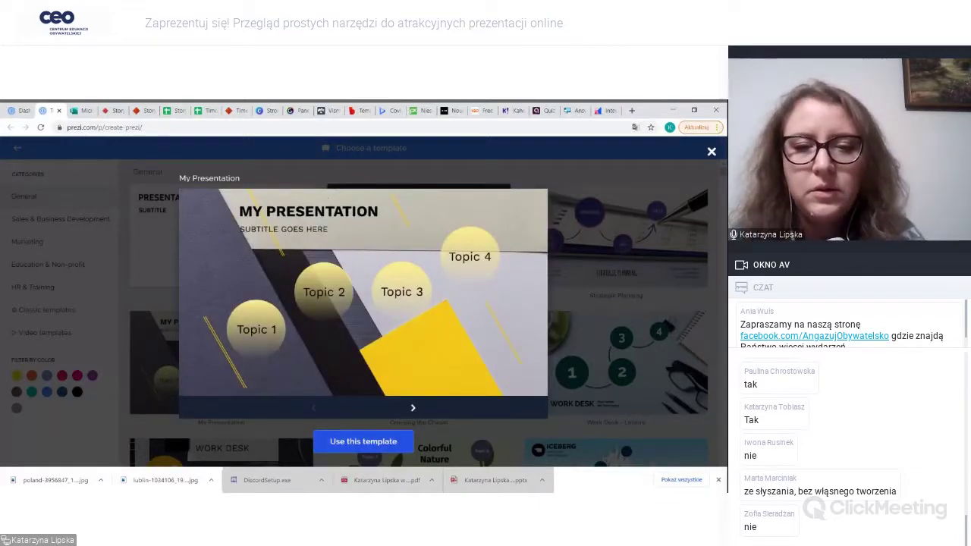
pyautogui.click(372, 442)
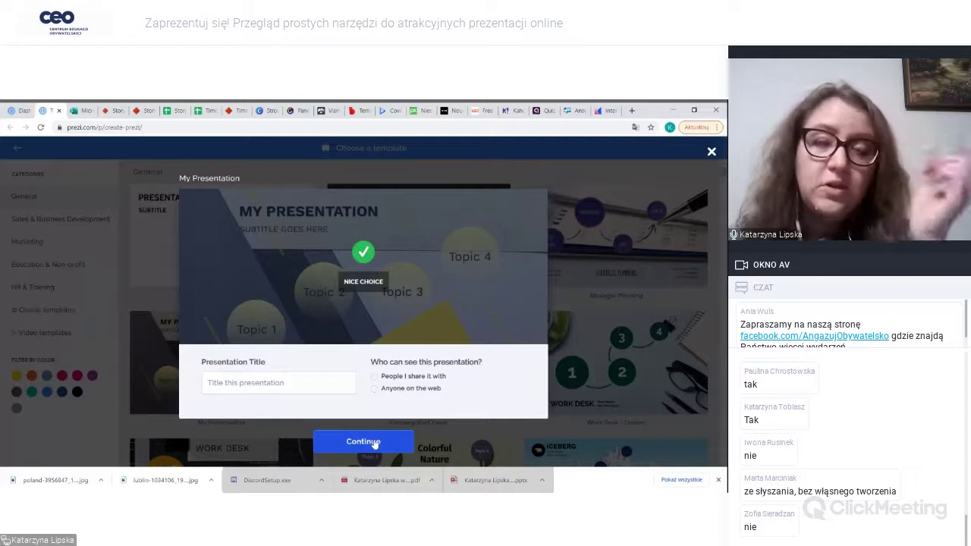
pyautogui.click(376, 390)
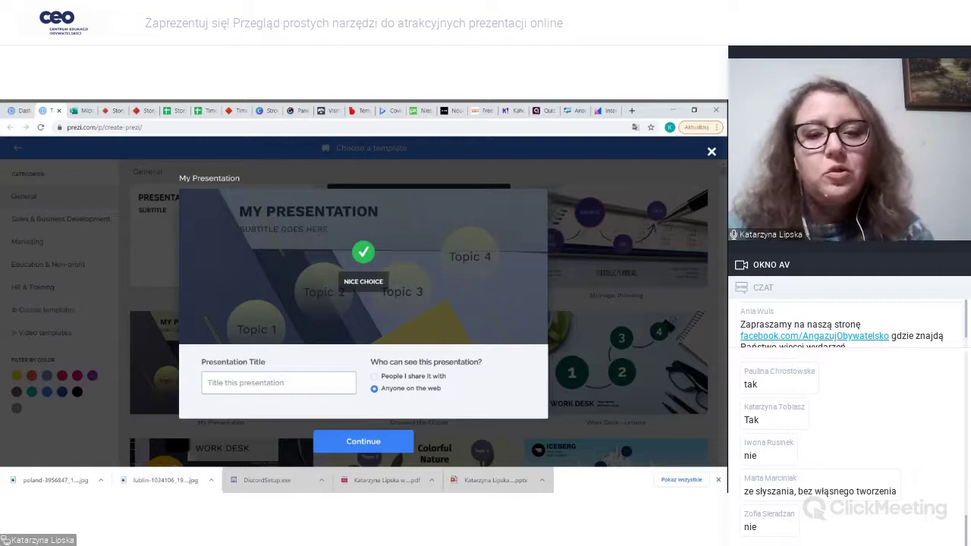
pyautogui.click(368, 447)
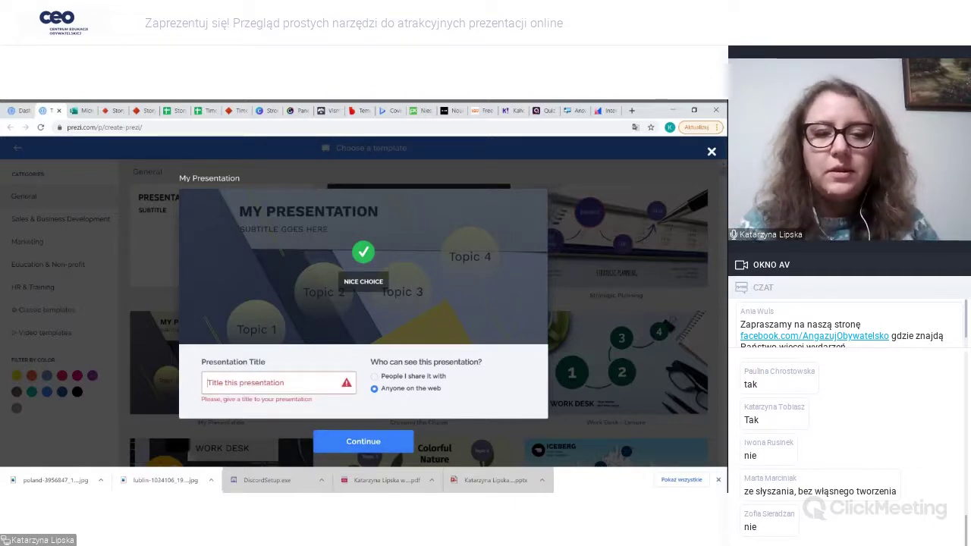
pyautogui.write('Webinar')
pyautogui.click(387, 440)
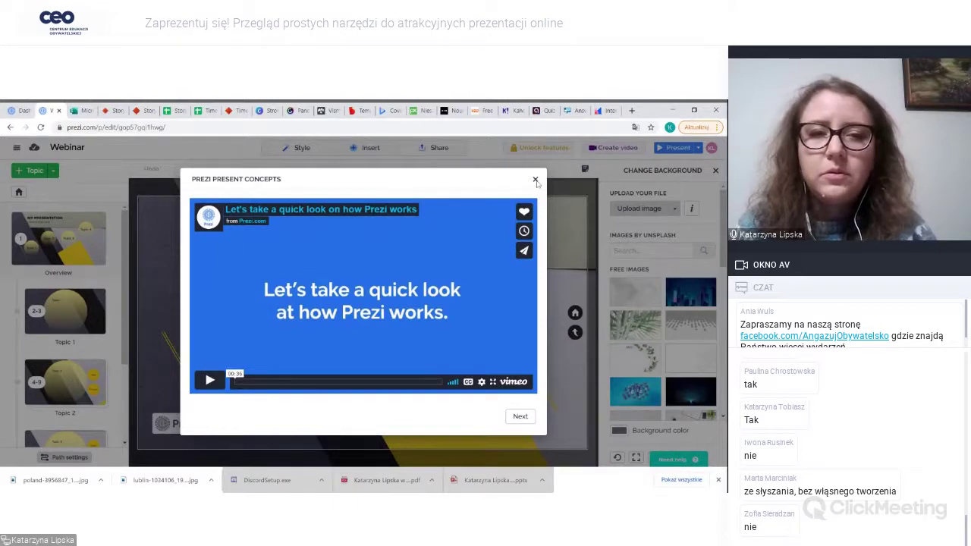
pyautogui.click(535, 181)
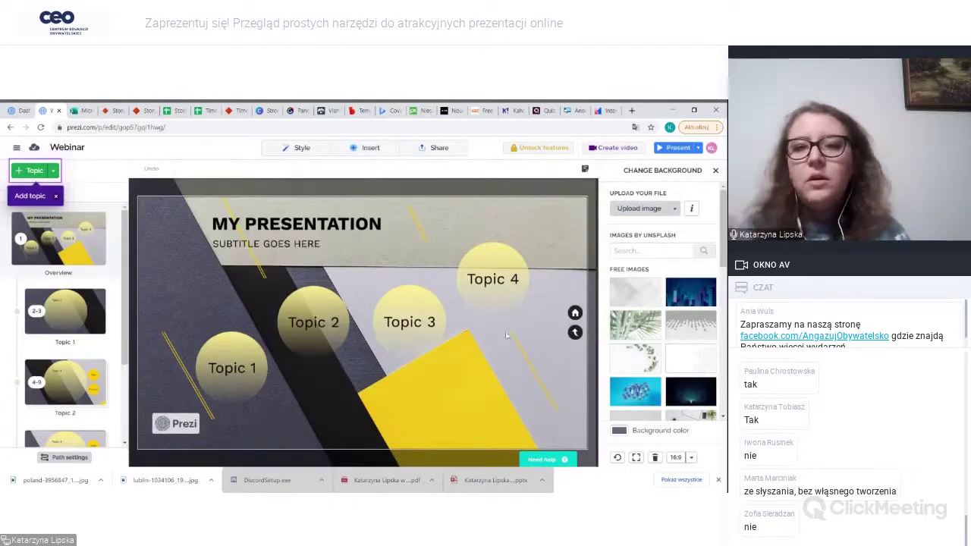
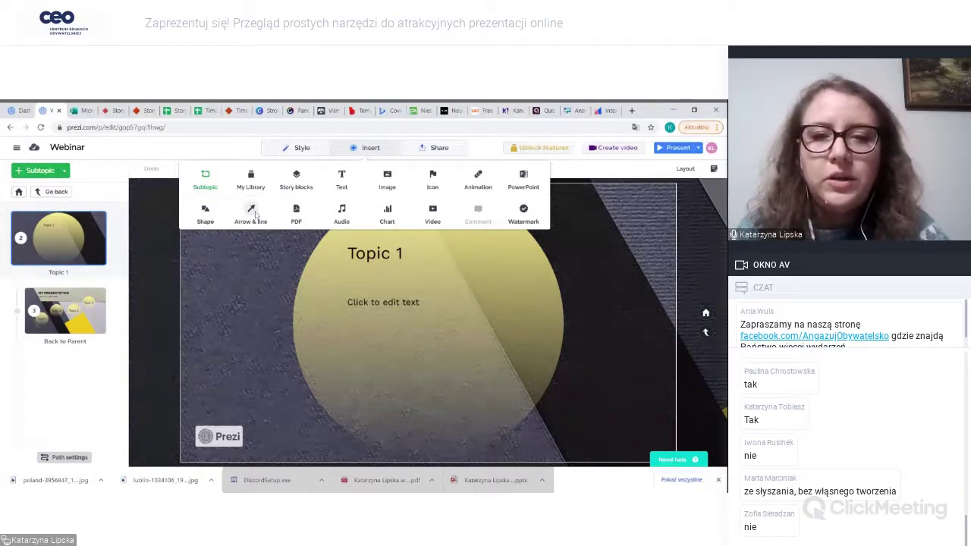
# - Insert a dark arrow on the Topic 1 slide and place it beside the circle's upper right edge
pyautogui.click(252, 213)
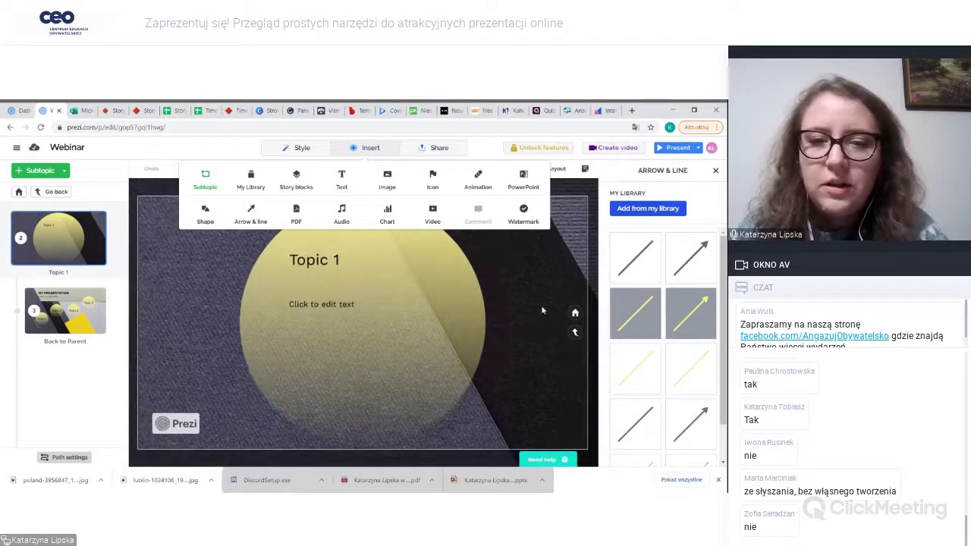
pyautogui.click(690, 258)
pyautogui.moveTo(378, 292); pyautogui.dragTo(559, 253)
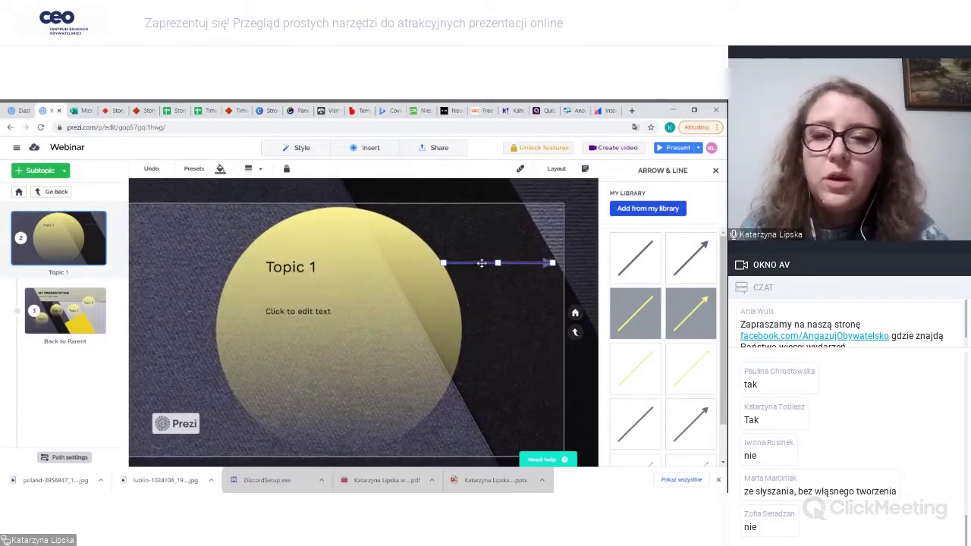
# - Bend the arrow on the Topic 1 slide into a downward-bulging curve and position it just beyond the circle's right edge
pyautogui.moveTo(498, 263); pyautogui.dragTo(494, 286)
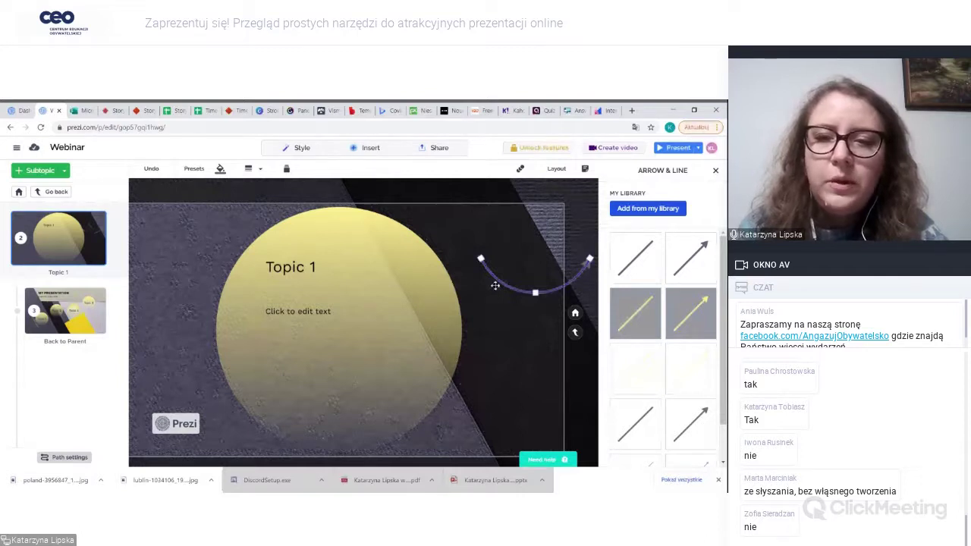
pyautogui.moveTo(495, 285); pyautogui.dragTo(537, 329)
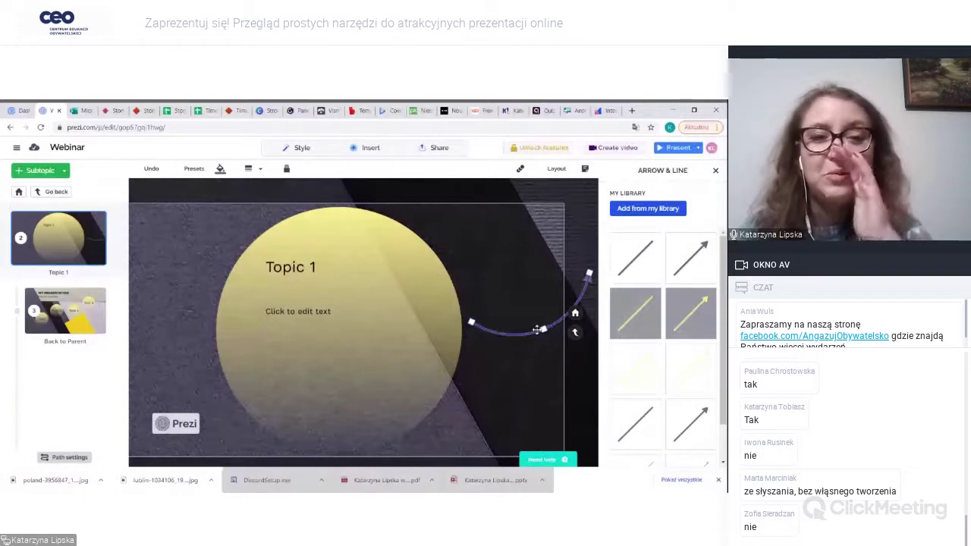
pyautogui.moveTo(537, 329); pyautogui.dragTo(539, 312)
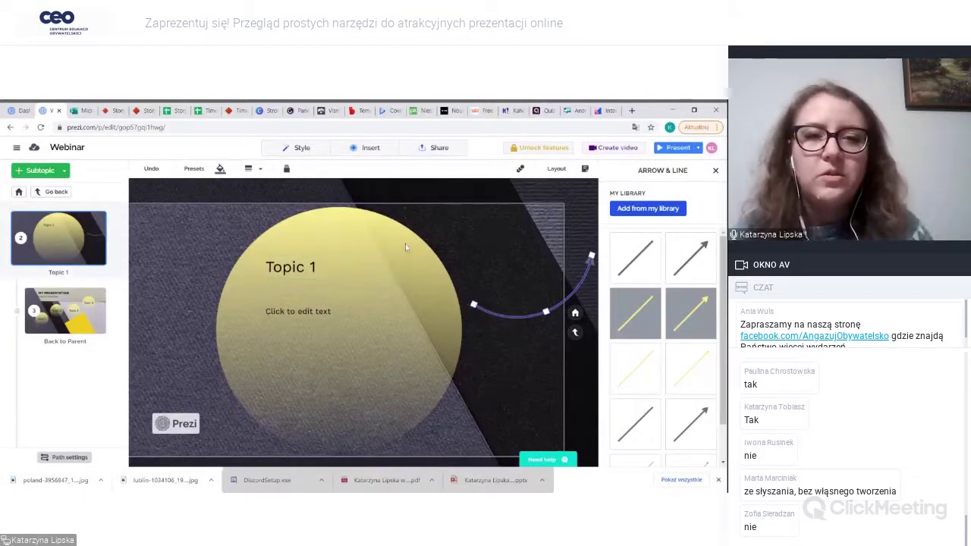
# - Open the video insertion options for the Topic 1 slide and examine the file upload and YouTube embedding choices
pyautogui.click(360, 149)
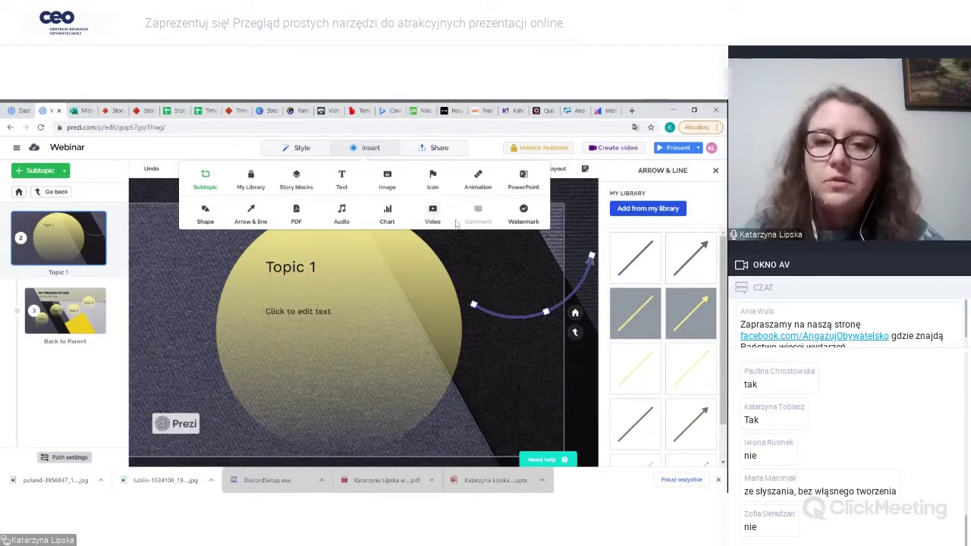
pyautogui.click(433, 215)
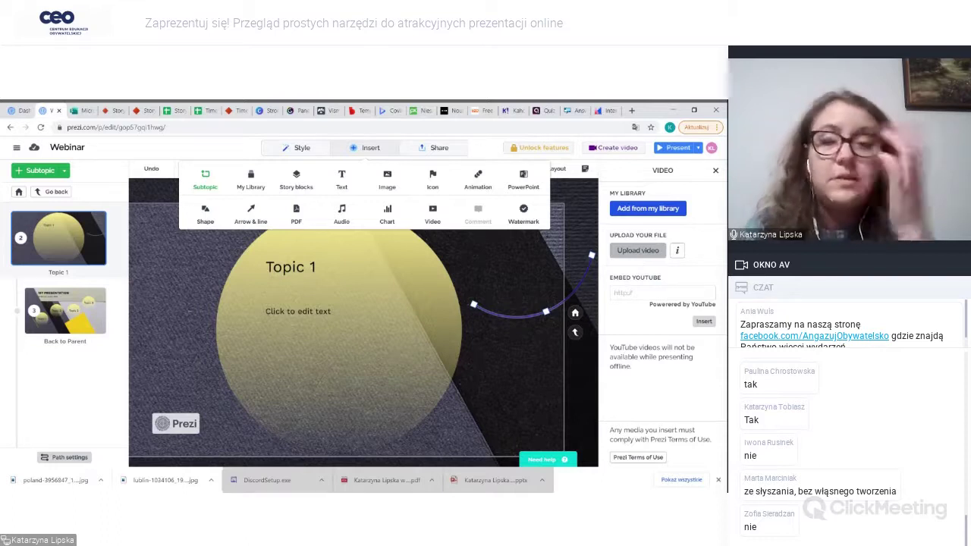
pyautogui.click(640, 254)
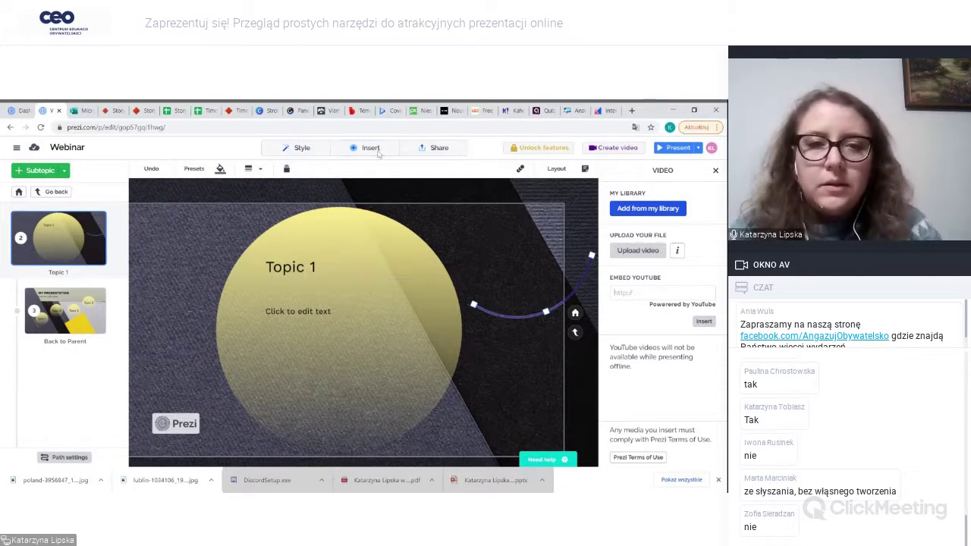
# - Examine the curved arrow's line color options and the text formatting options for the Topic 1 title and body text
pyautogui.click(221, 170)
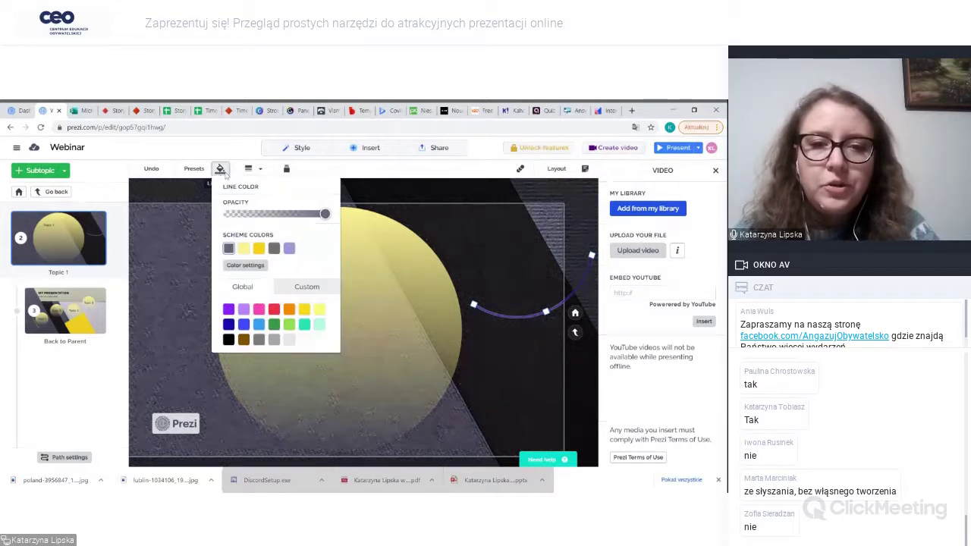
pyautogui.click(328, 292)
pyautogui.click(378, 278)
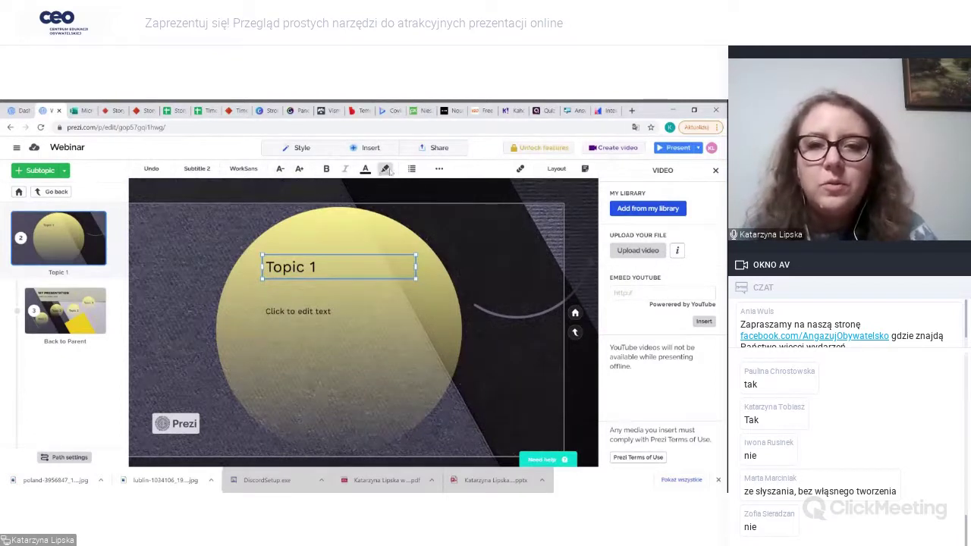
pyautogui.click(438, 168)
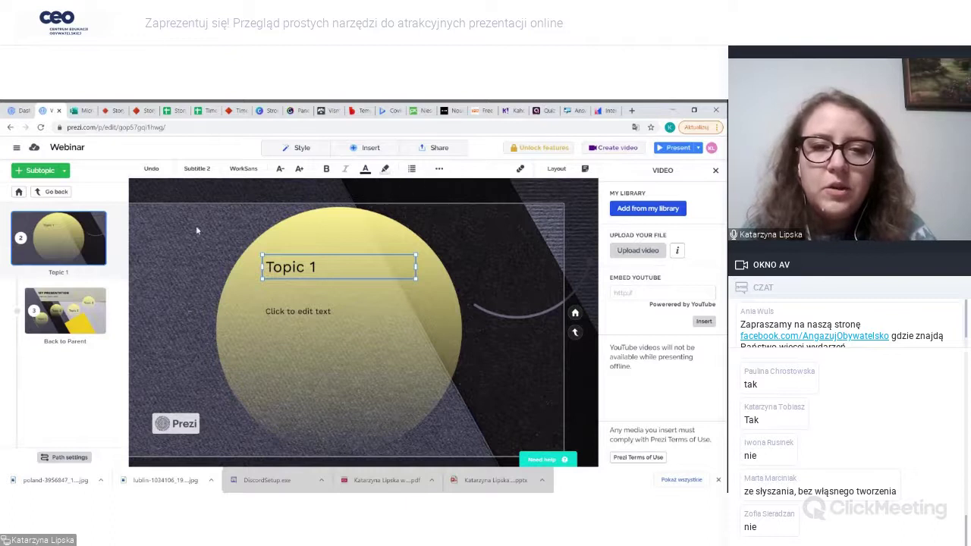
pyautogui.click(289, 314)
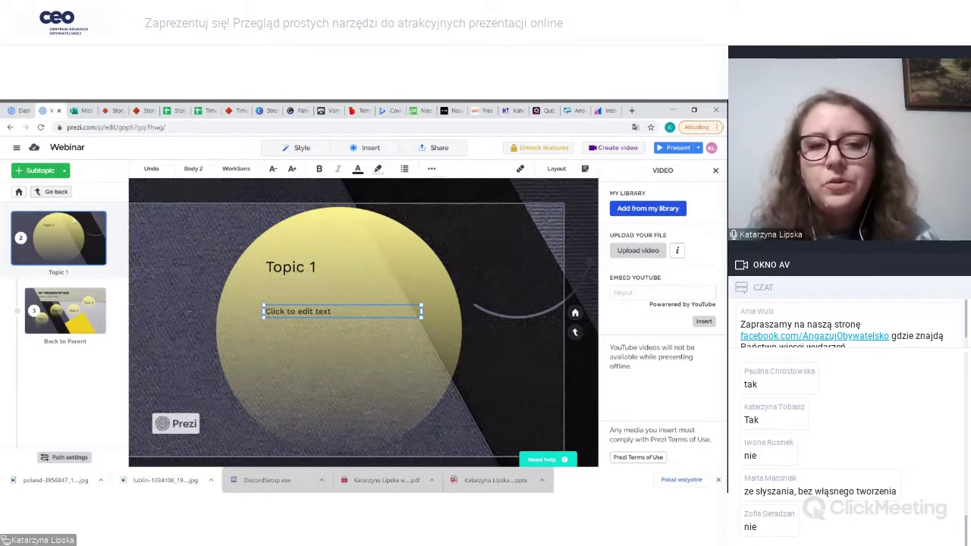
# - Add two subtopics to Topic 1 and stack their yellow circles one above the other beside the large circle
pyautogui.click(32, 173)
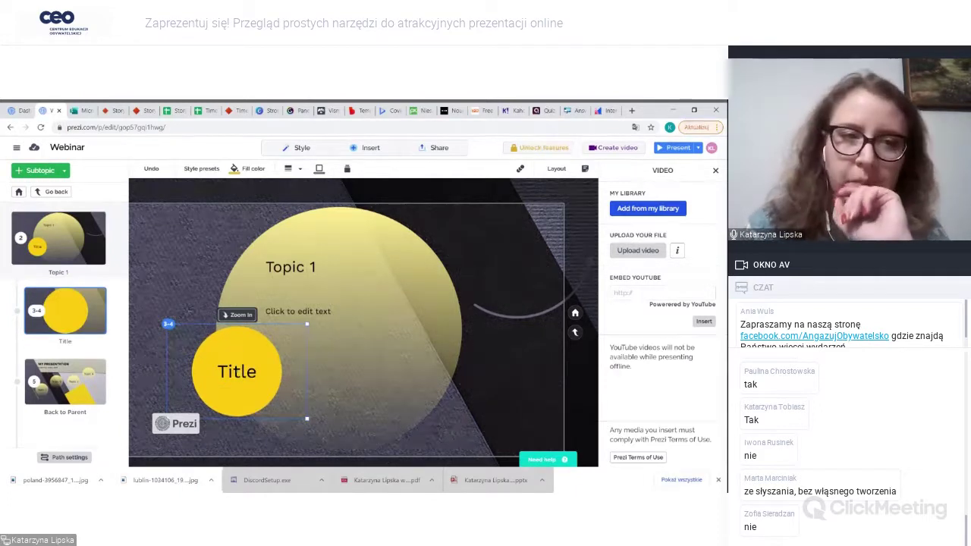
pyautogui.moveTo(217, 349); pyautogui.dragTo(506, 254)
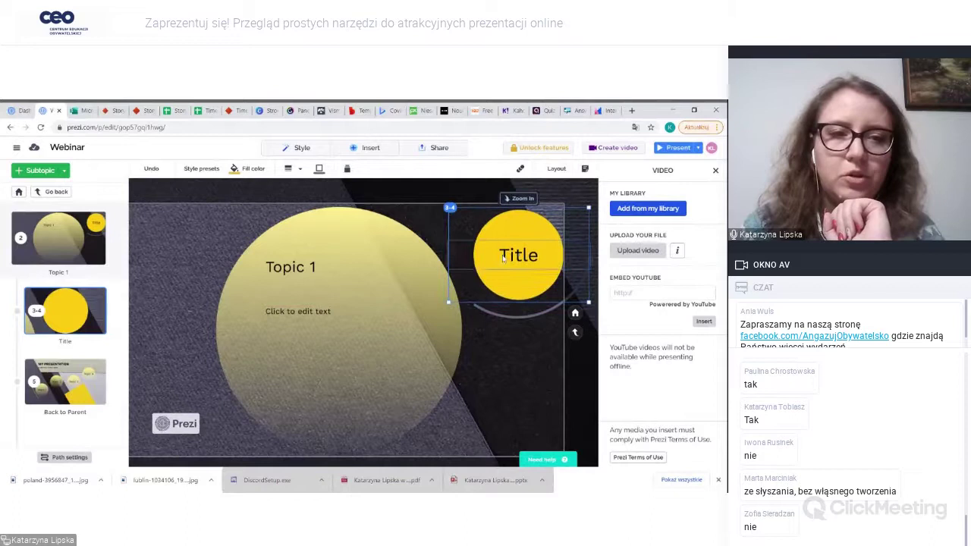
pyautogui.click(40, 171)
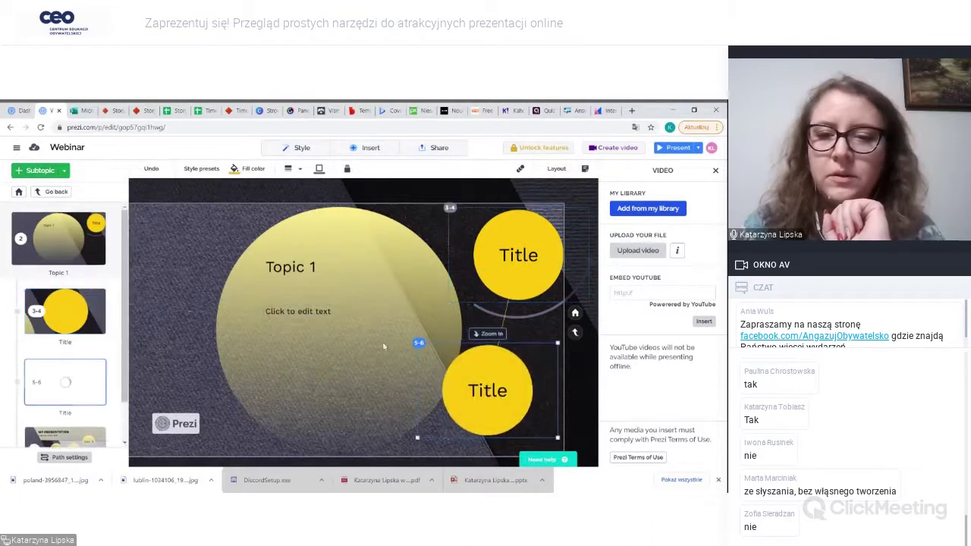
pyautogui.moveTo(518, 384); pyautogui.dragTo(522, 347)
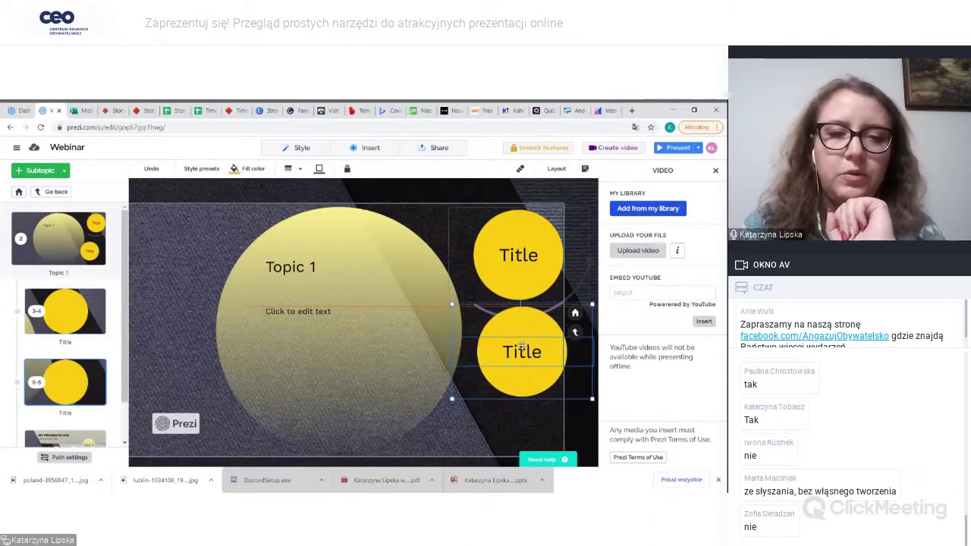
# - Reorder the Topic 1 path so that the lower subtopic circle comes before the upper one
pyautogui.scroll(-1, 75, 380)
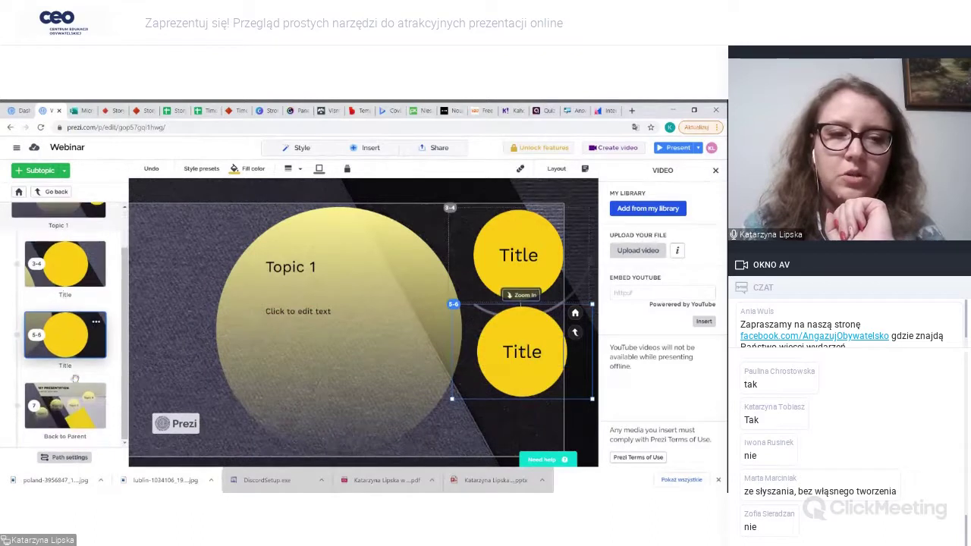
pyautogui.click(64, 272)
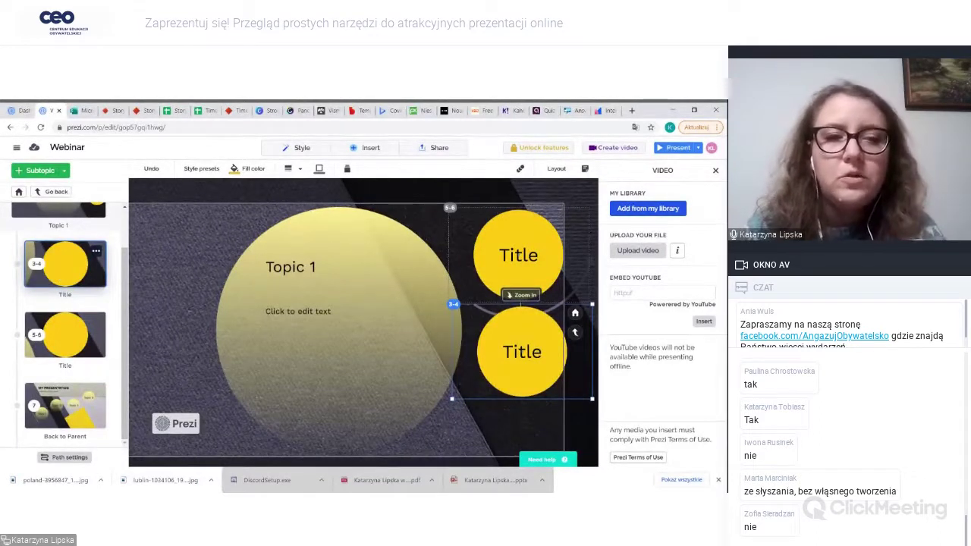
pyautogui.click(74, 320)
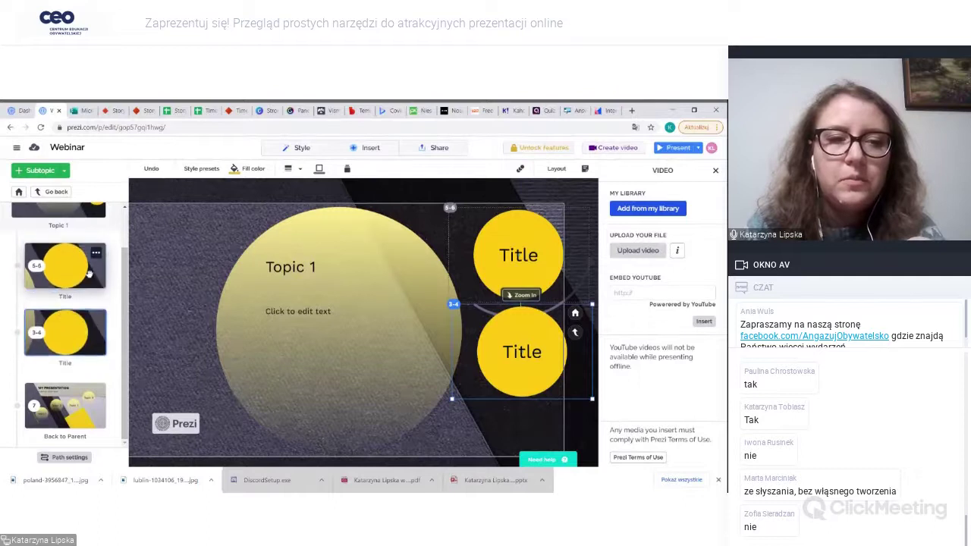
# - View the inside of the first subtopic, return to Topic 1 and select the upper subtopic circle
pyautogui.doubleClick(75, 323)
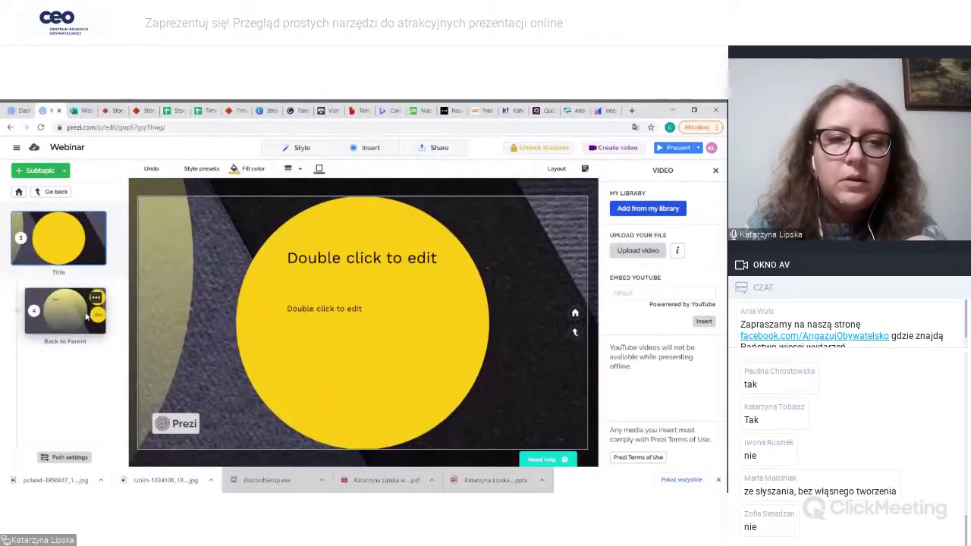
pyautogui.click(57, 192)
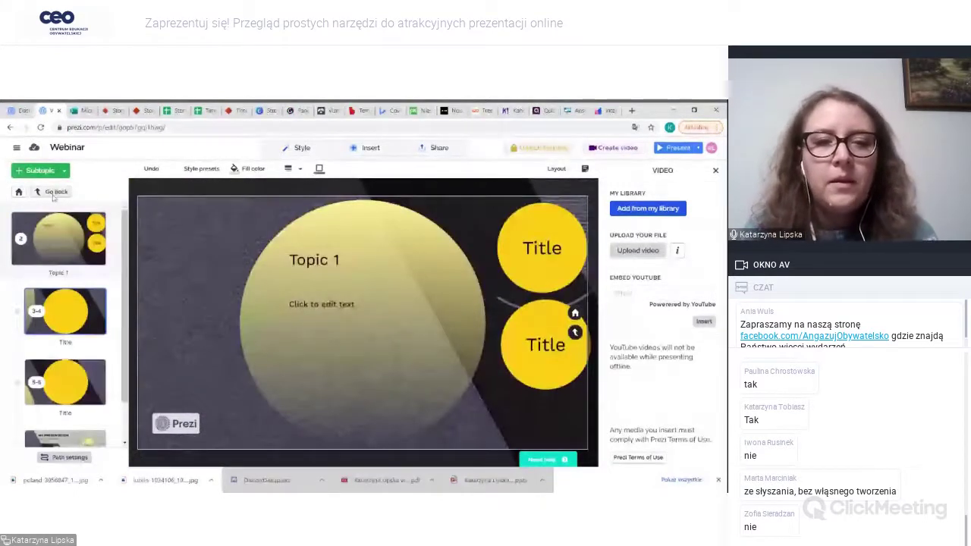
pyautogui.click(526, 262)
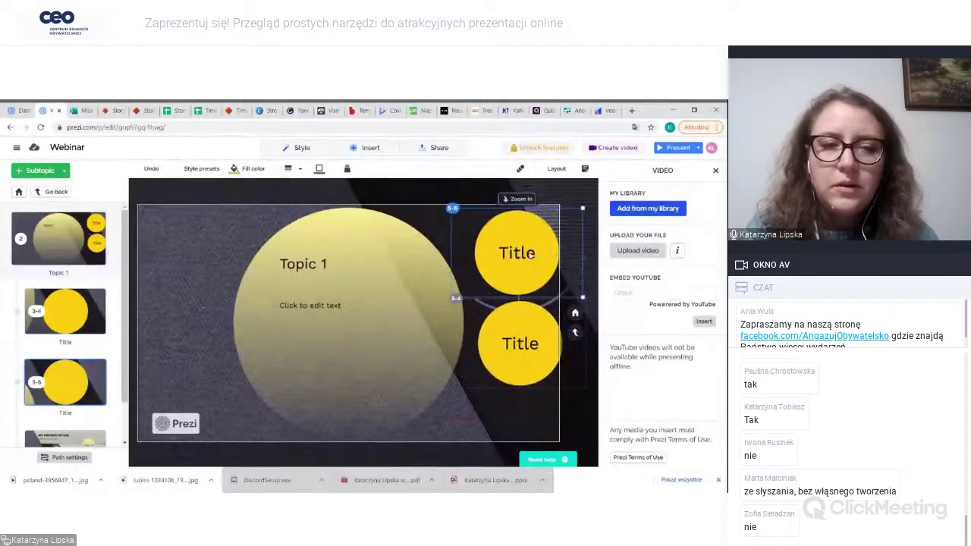
# - Add a nested subtopic inside the first subtopic of Topic 1 and return to the presentation overview
pyautogui.click(65, 311)
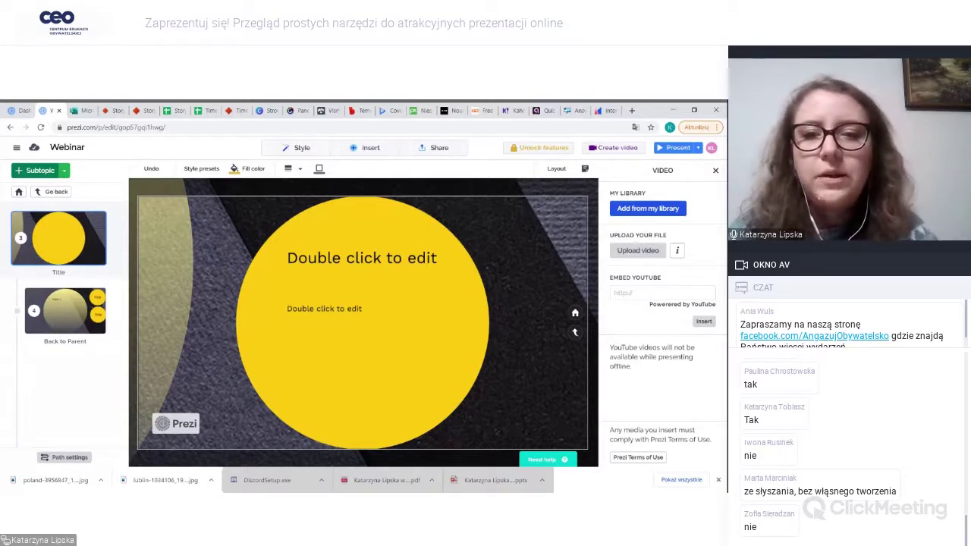
pyautogui.click(33, 172)
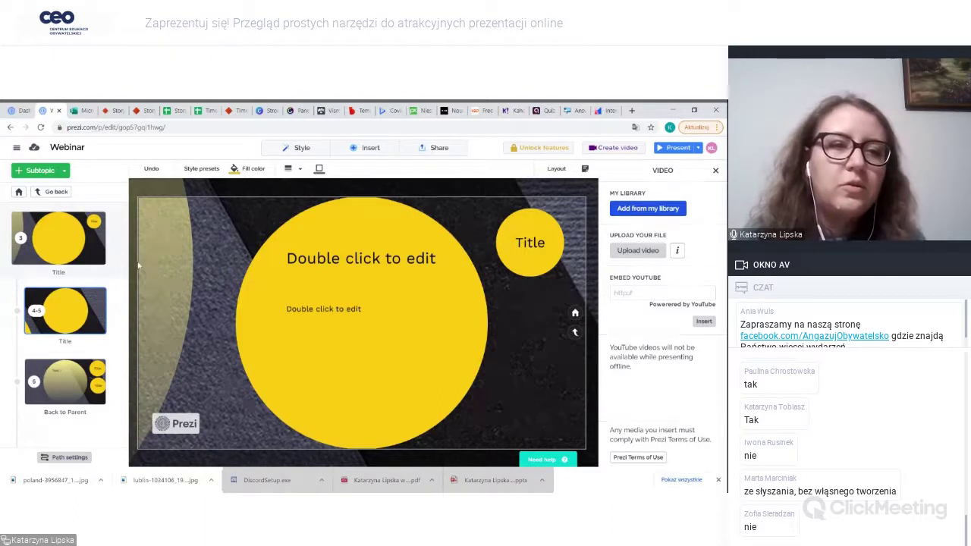
pyautogui.click(19, 193)
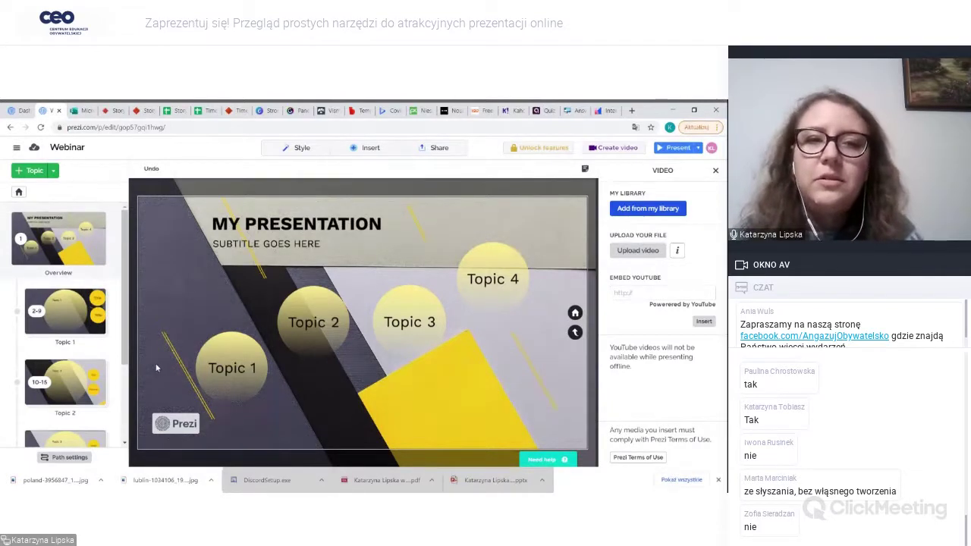
pyautogui.scroll(-3, 76, 364)
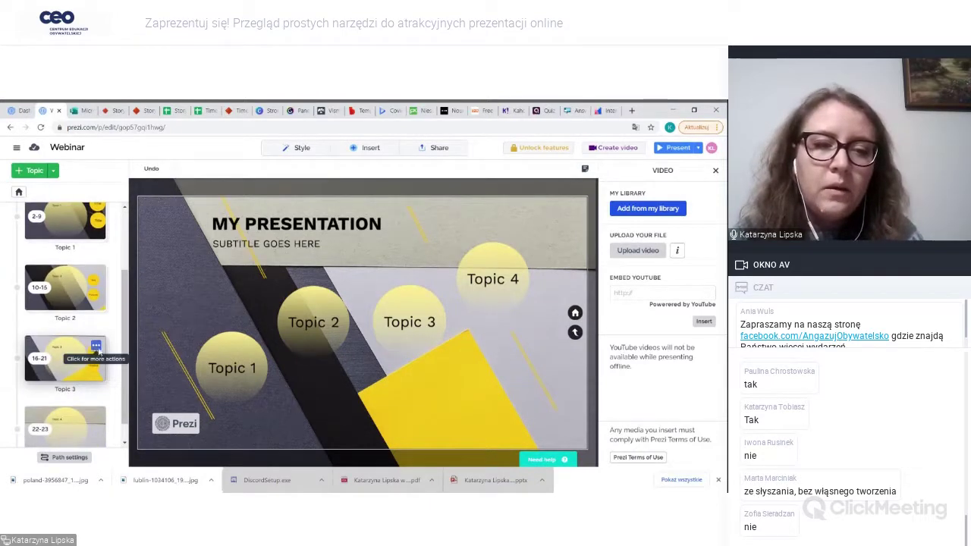
pyautogui.click(96, 347)
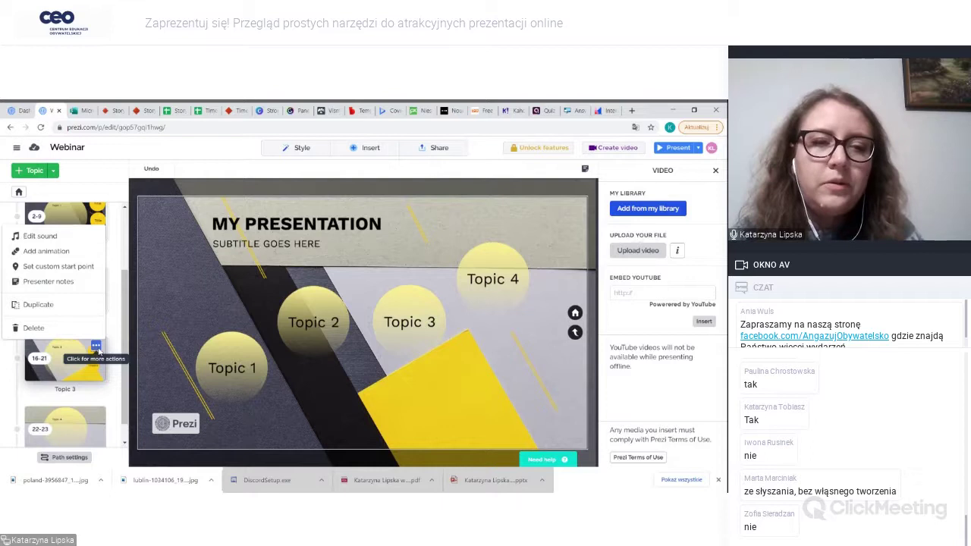
pyautogui.scroll(3, 106, 356)
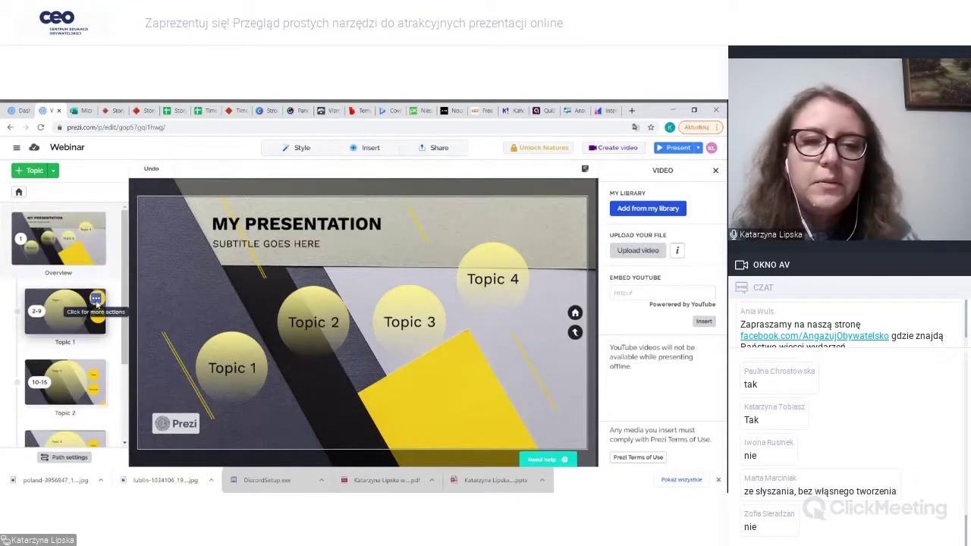
# - Add a Fade out animation to Topic 1 in the presentation overview
pyautogui.click(96, 301)
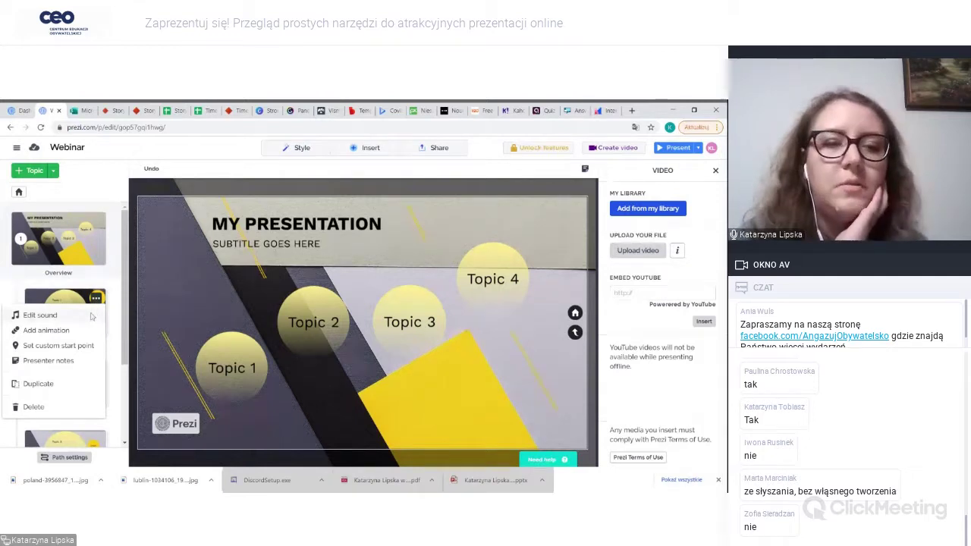
pyautogui.click(47, 331)
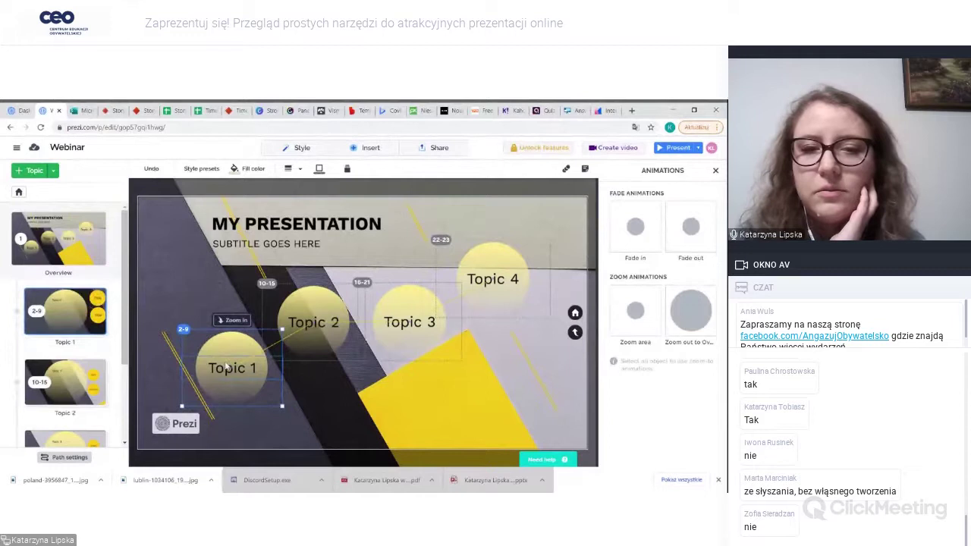
pyautogui.click(683, 240)
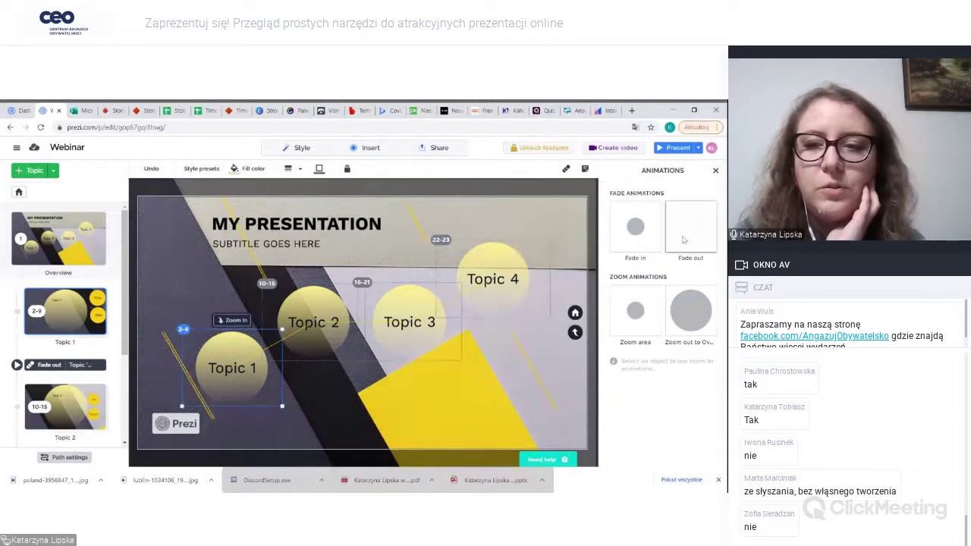
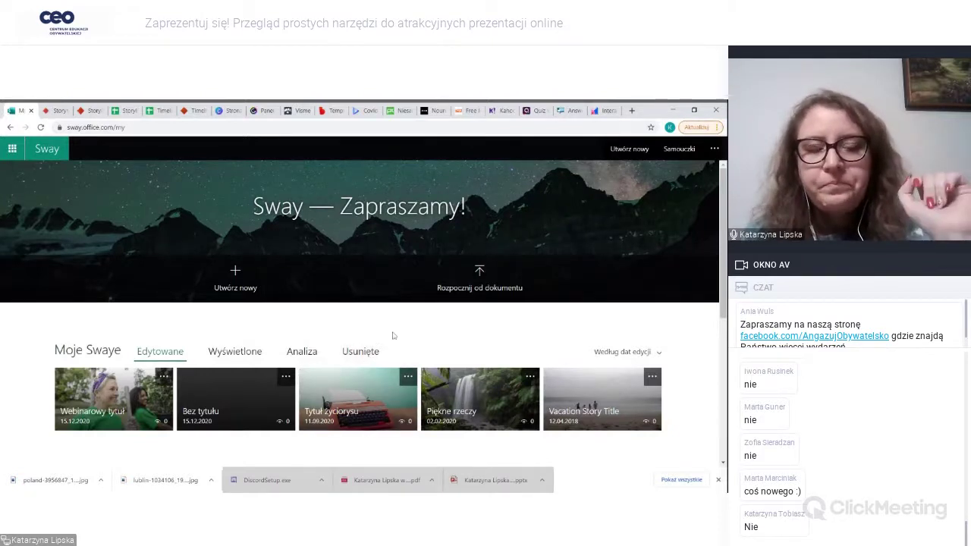
# - Browse the saved Sways, templates and featured Sways on the Sway home page and open the featured Sway "Wszechświat"
pyautogui.scroll(-1, 393, 336)
pyautogui.scroll(-3, 393, 335)
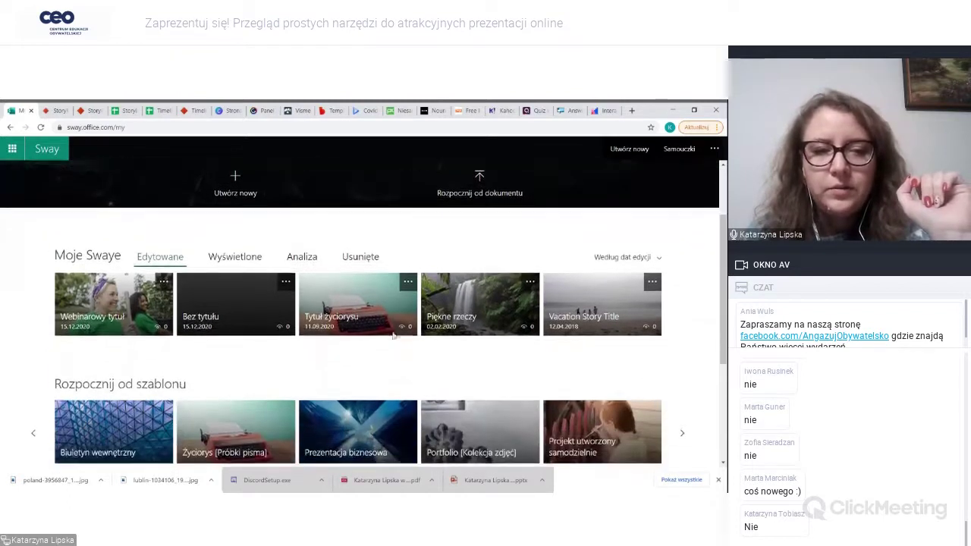
pyautogui.scroll(-4, 393, 337)
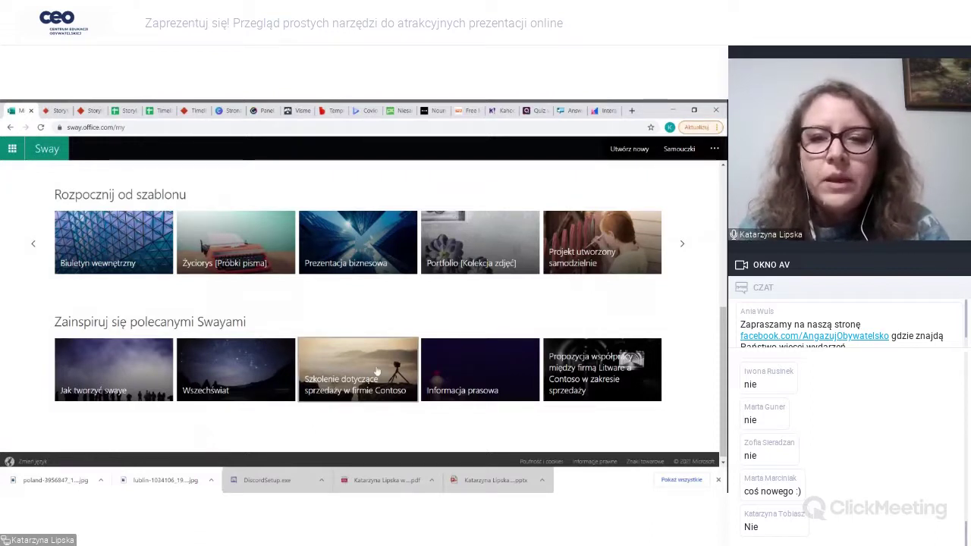
pyautogui.scroll(2, 377, 370)
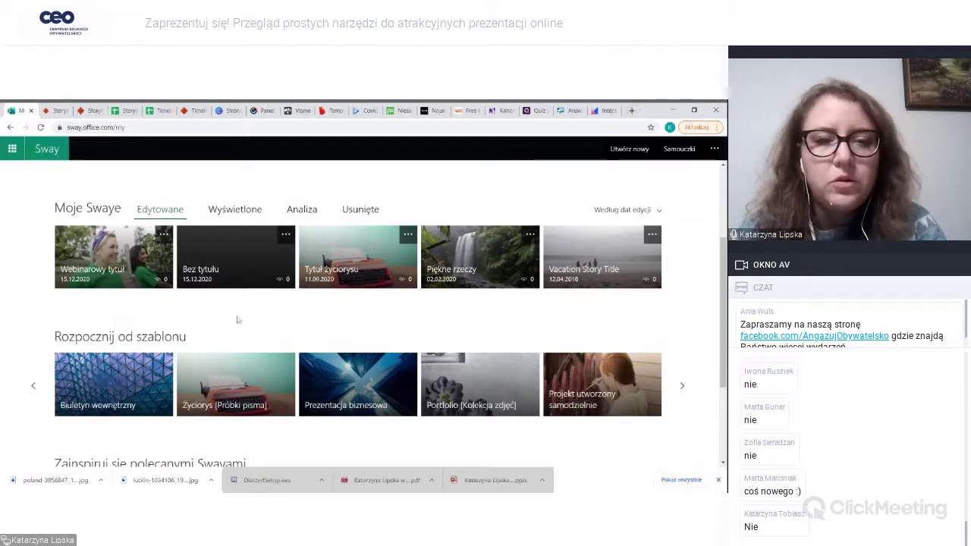
pyautogui.scroll(-1, 199, 407)
pyautogui.scroll(-3, 199, 407)
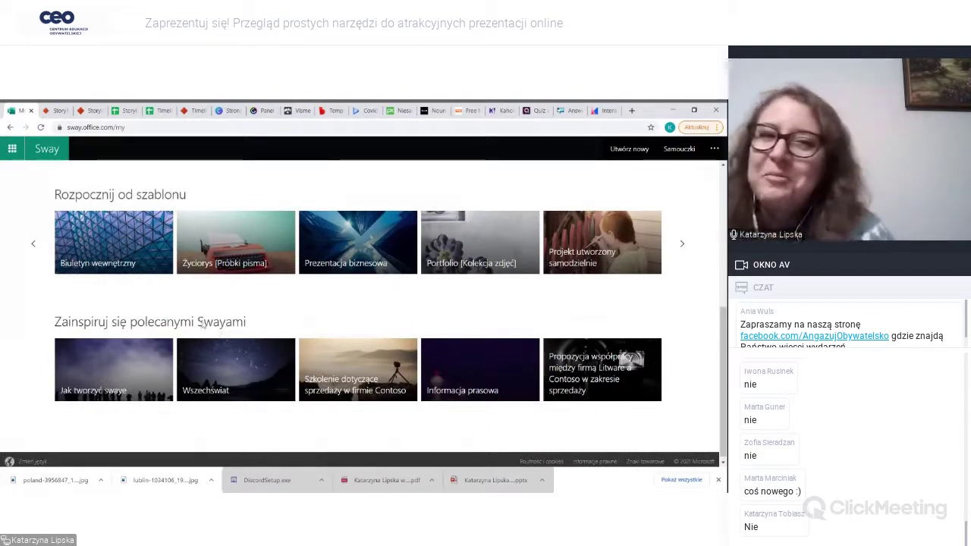
pyautogui.click(212, 365)
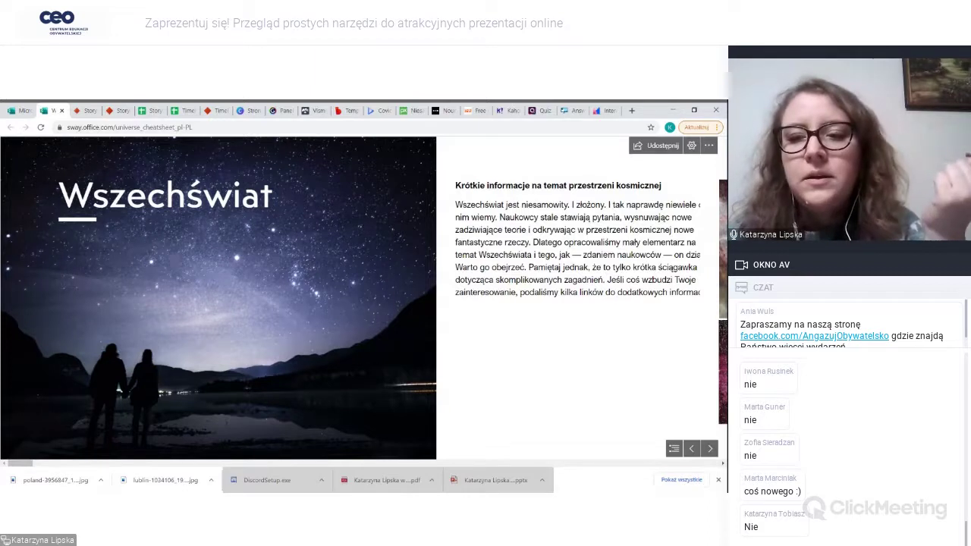
# - Page through the featured Sway "Wszechświat" up to the "Teoria Wielkiego Wybuchu" section and close it
pyautogui.click(710, 448)
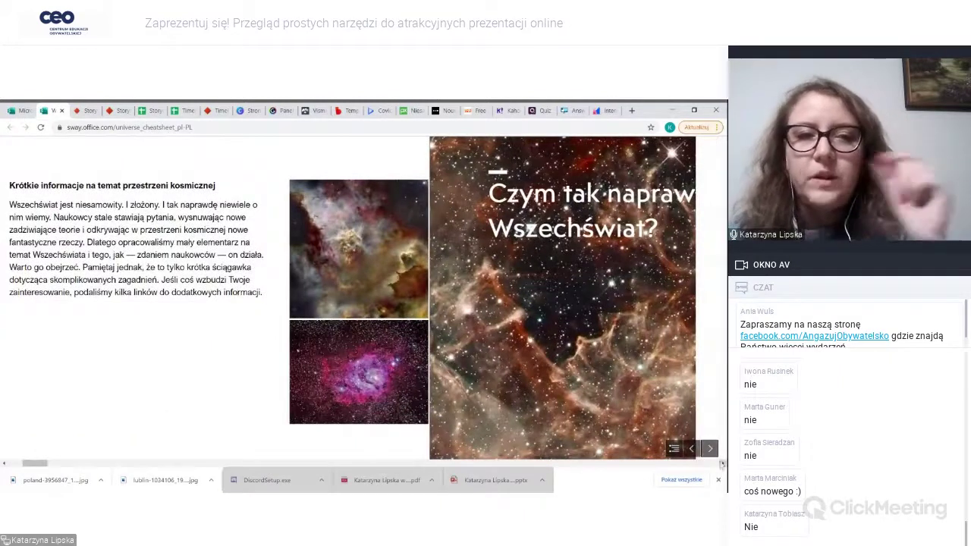
pyautogui.click(691, 450)
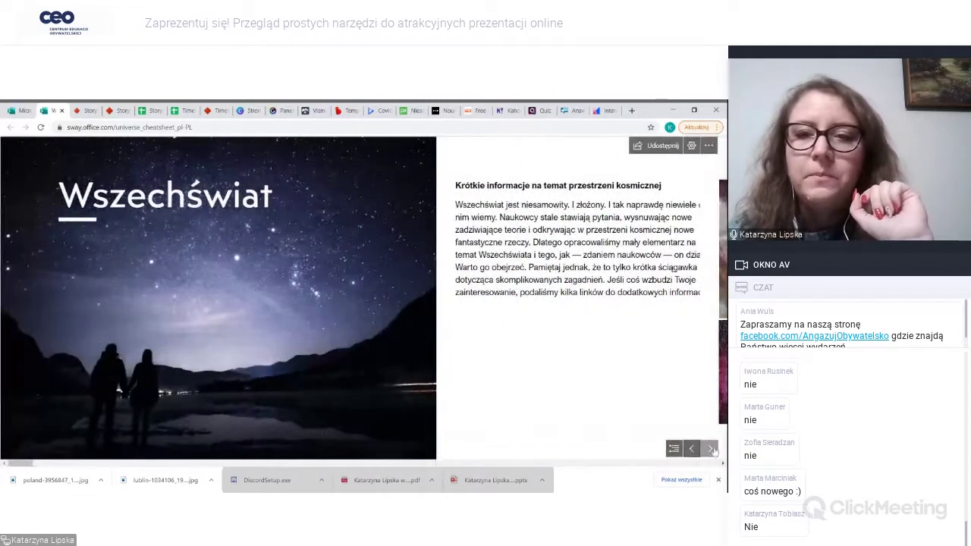
pyautogui.click(709, 449)
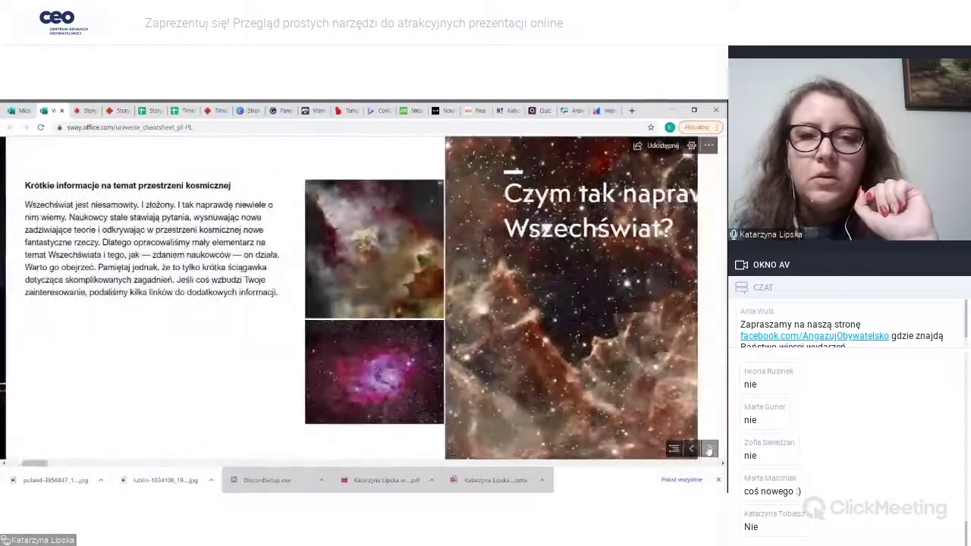
pyautogui.click(709, 449)
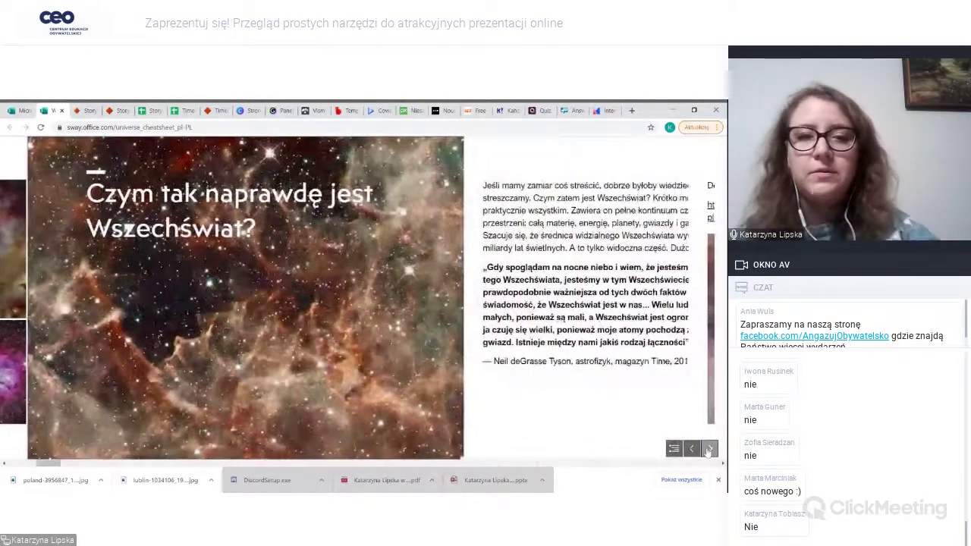
pyautogui.click(709, 449)
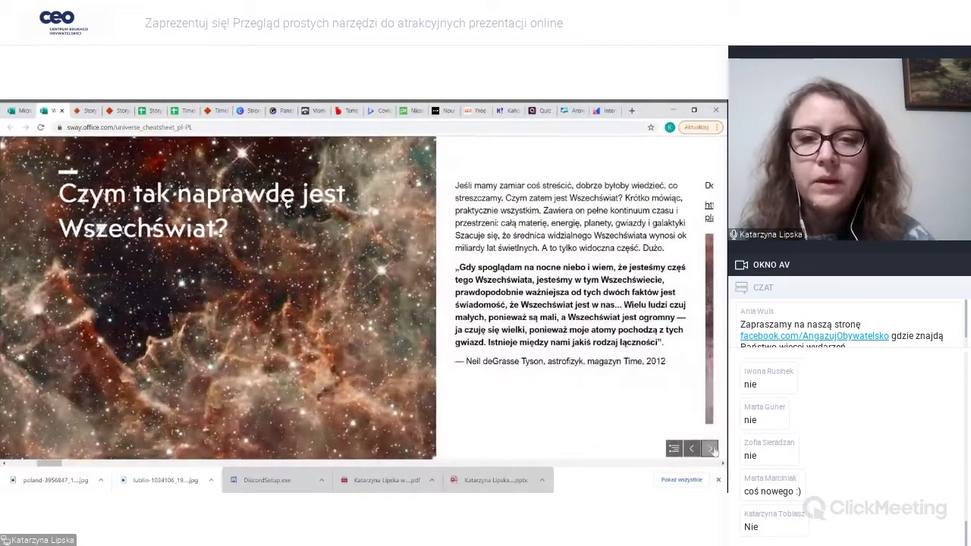
pyautogui.click(711, 450)
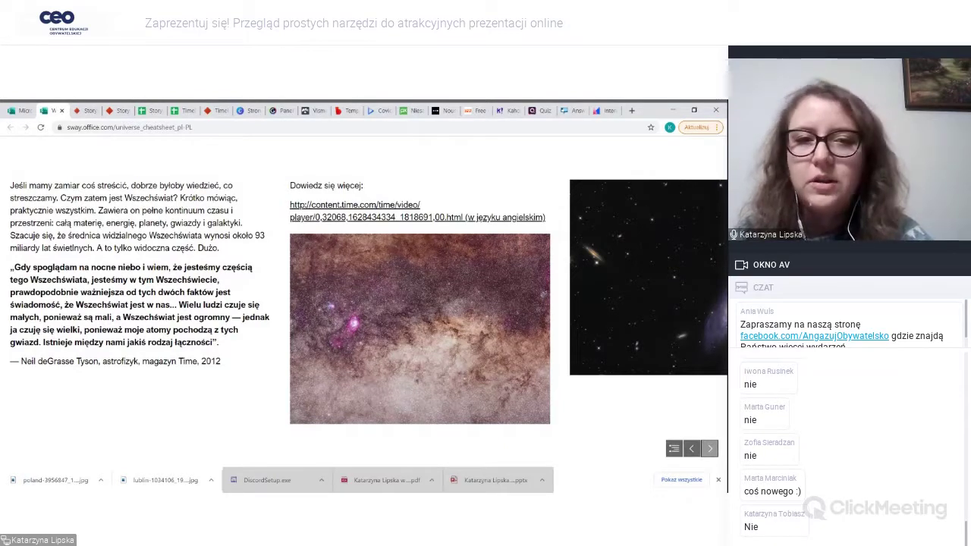
pyautogui.scroll(-5, 439, 282)
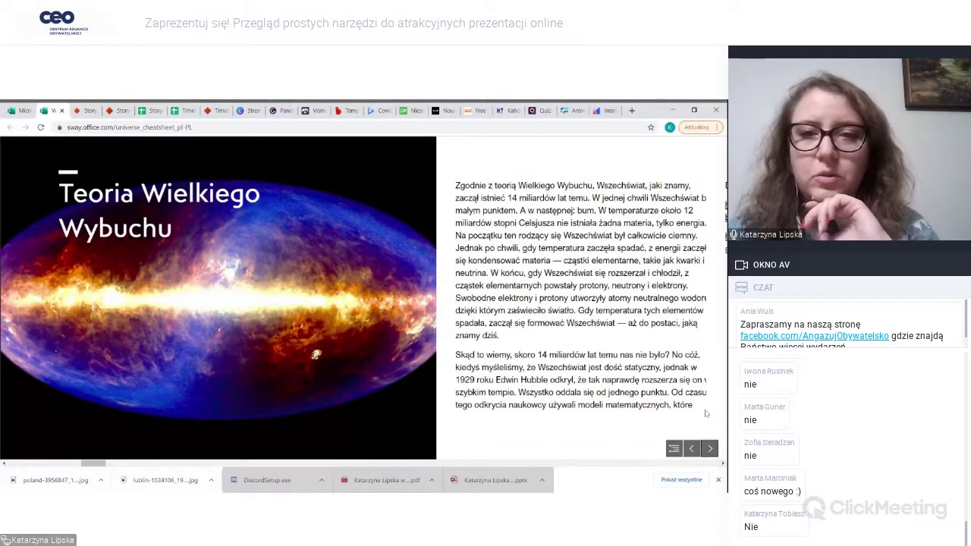
pyautogui.click(710, 449)
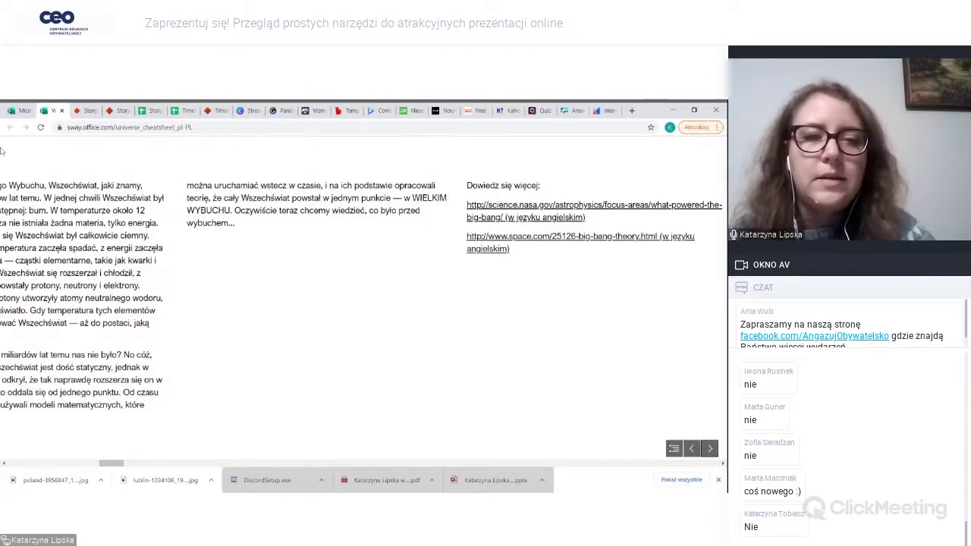
pyautogui.hotkey('ctrl', 'w')
# - Examine the options for creating a Sway on the home page and browse the available starting templates
pyautogui.scroll(1, 261, 296)
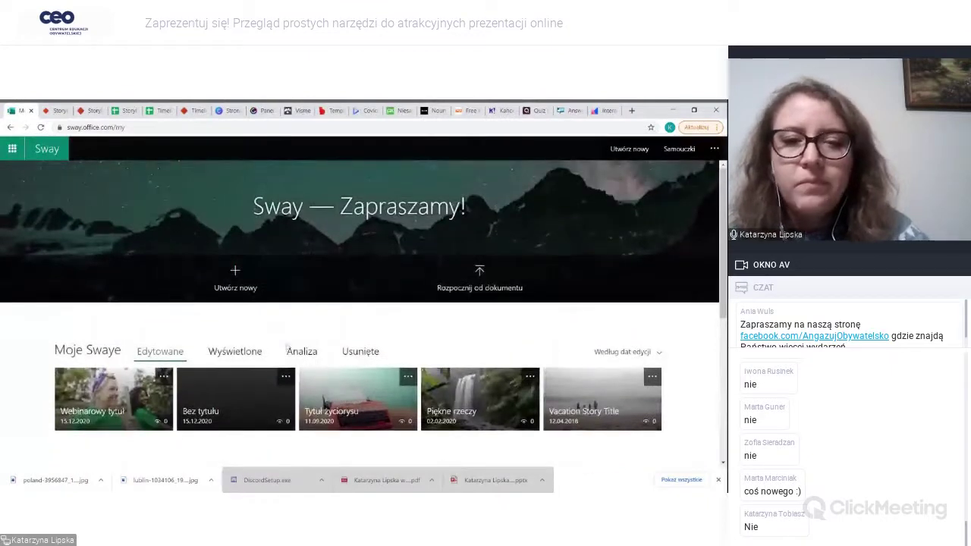
pyautogui.click(234, 289)
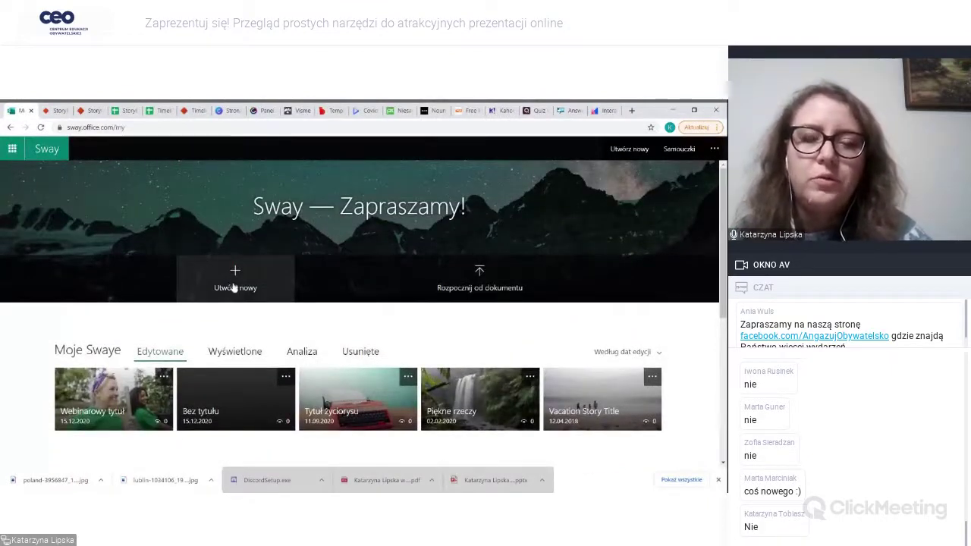
pyautogui.scroll(-1, 332, 330)
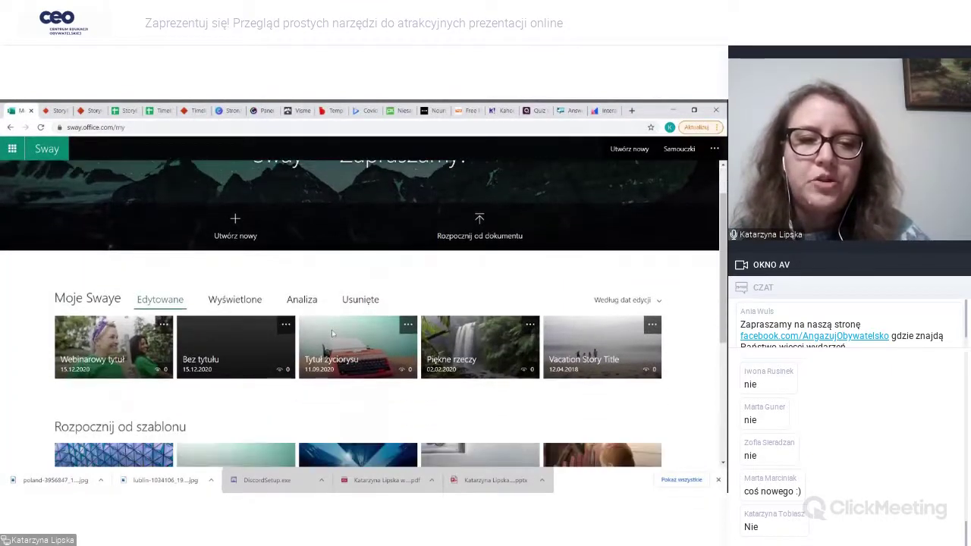
pyautogui.scroll(-2, 332, 330)
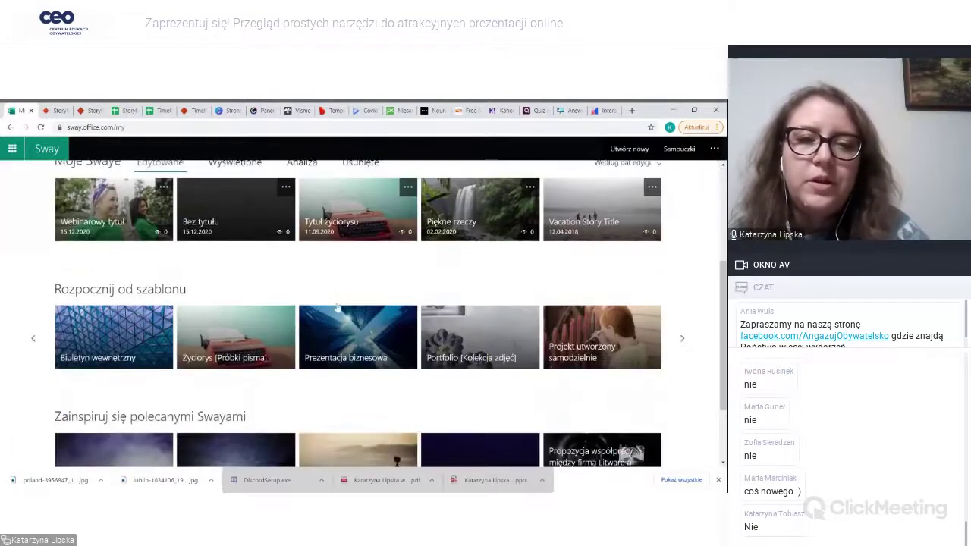
pyautogui.scroll(3, 341, 288)
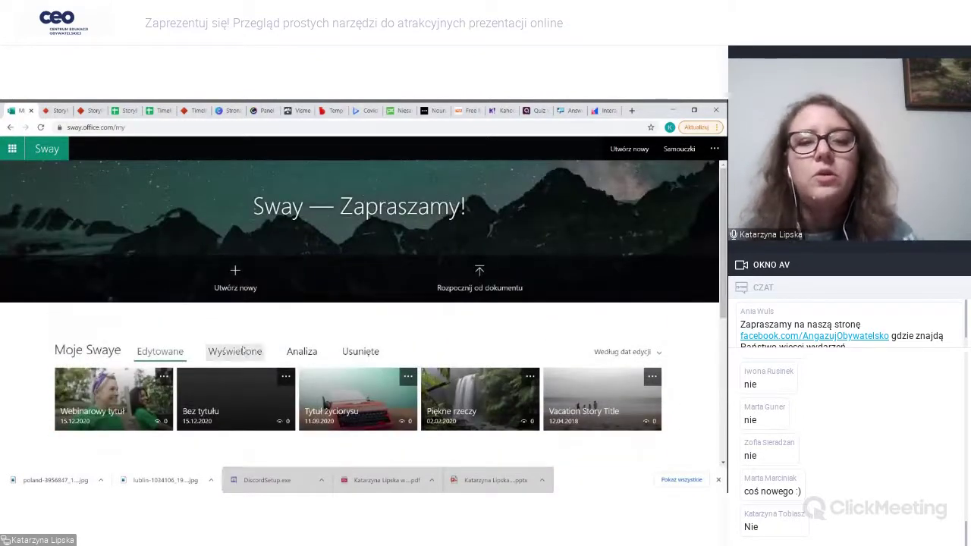
pyautogui.scroll(-1, 235, 334)
pyautogui.scroll(-2, 246, 351)
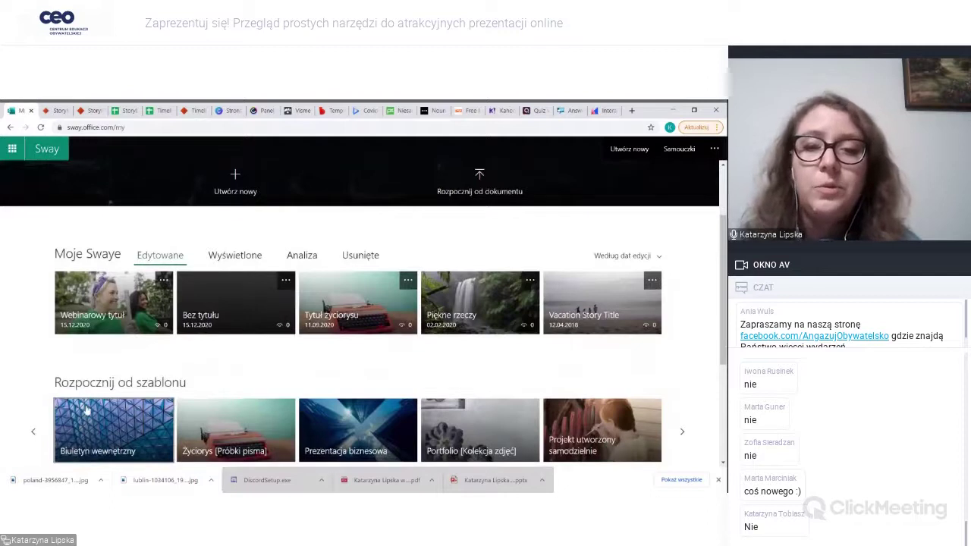
pyautogui.scroll(-1, 102, 413)
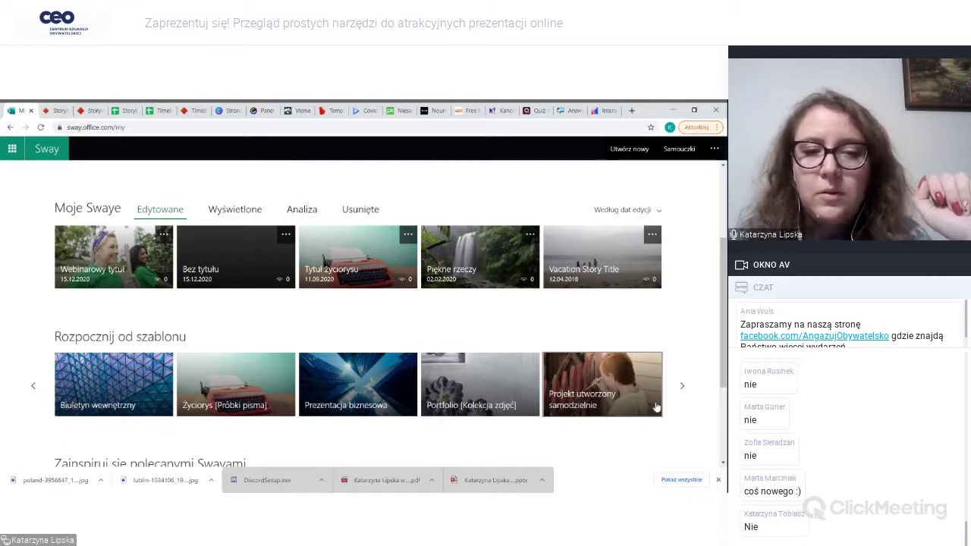
pyautogui.click(682, 385)
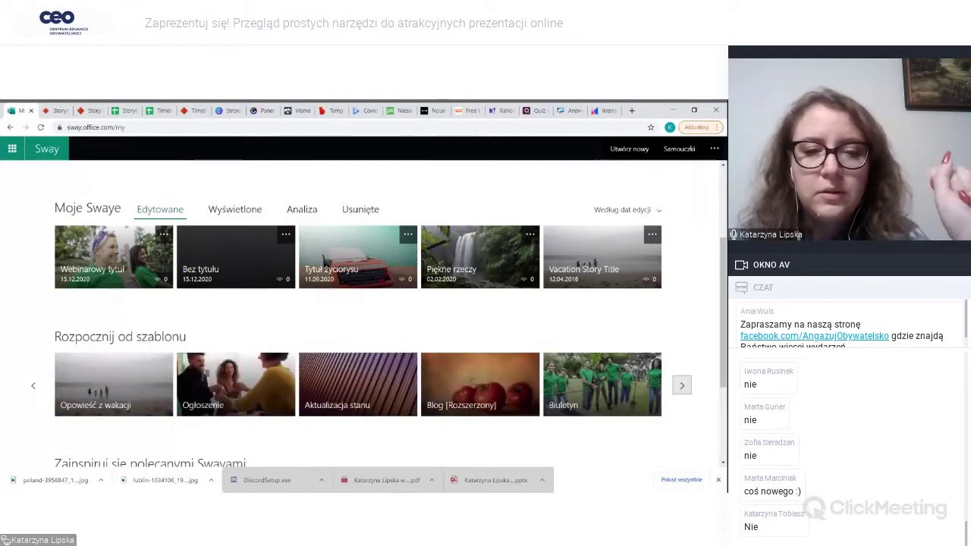
pyautogui.click(682, 385)
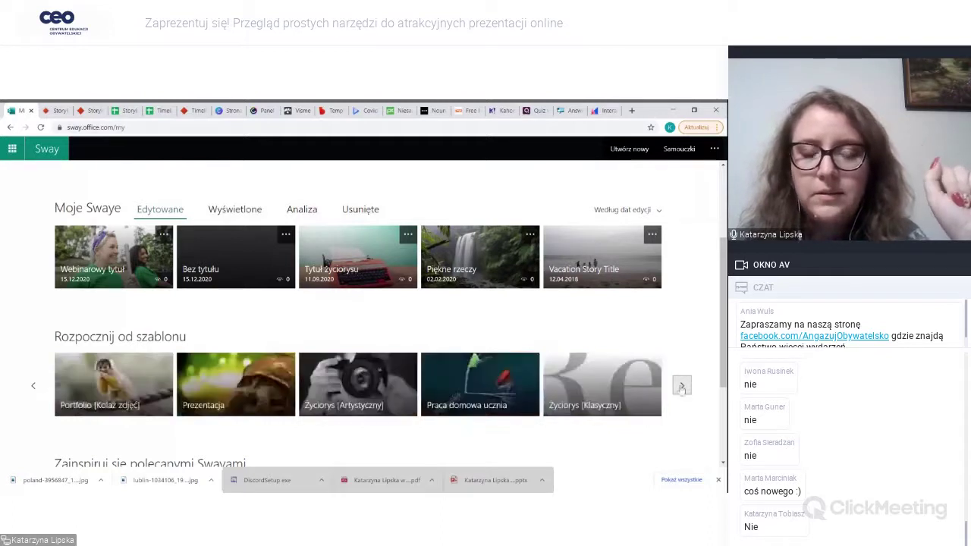
pyautogui.click(681, 386)
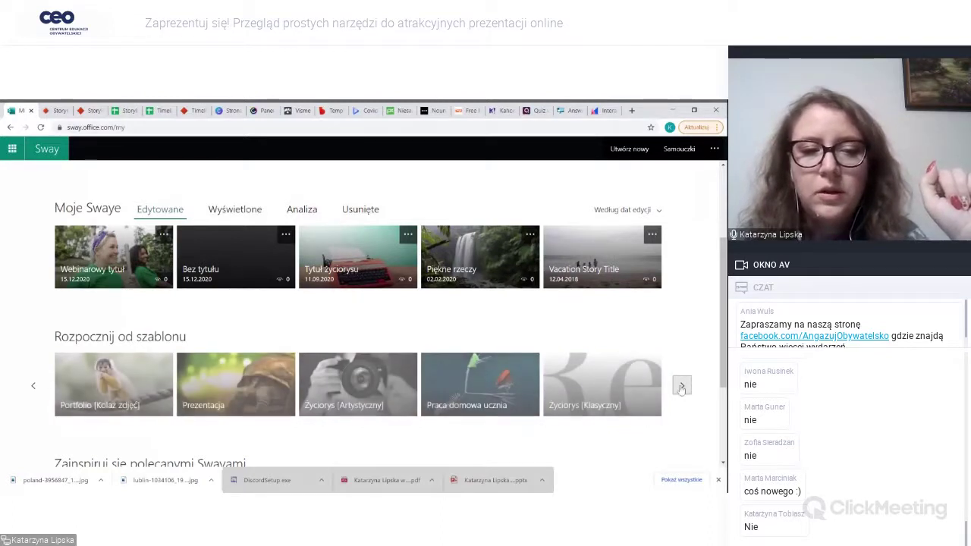
pyautogui.click(34, 386)
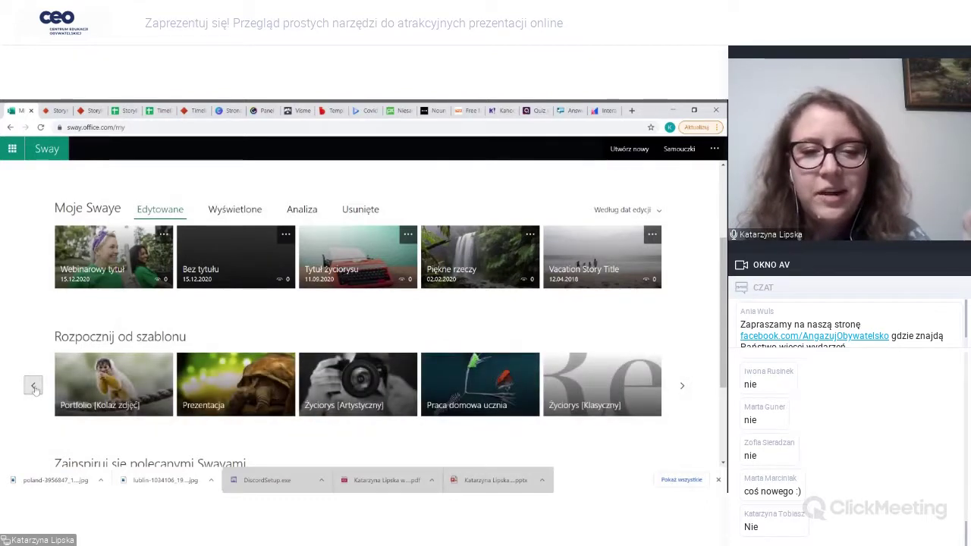
pyautogui.click(34, 386)
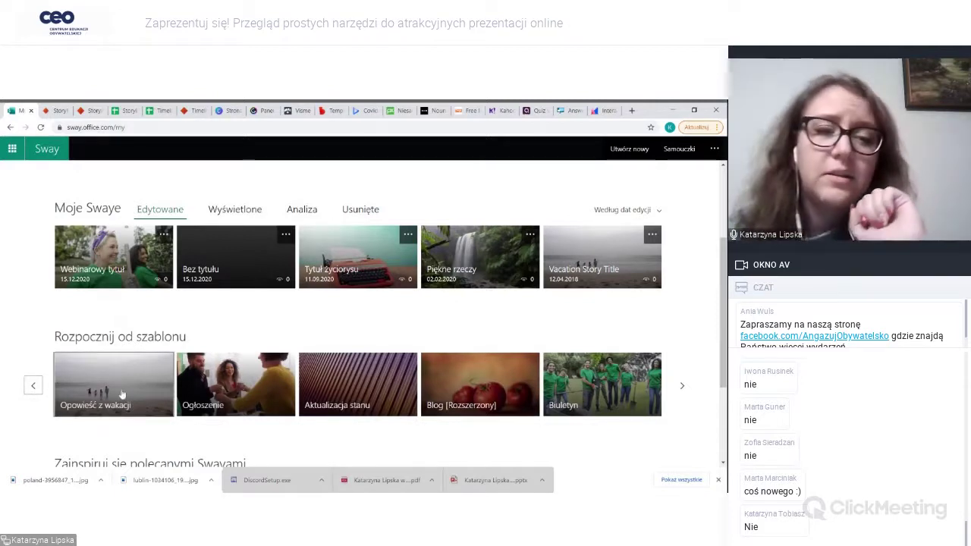
# - Open the "Opowieść z wakacji" template, look through its sections and start editing a Sway based on it
pyautogui.click(121, 393)
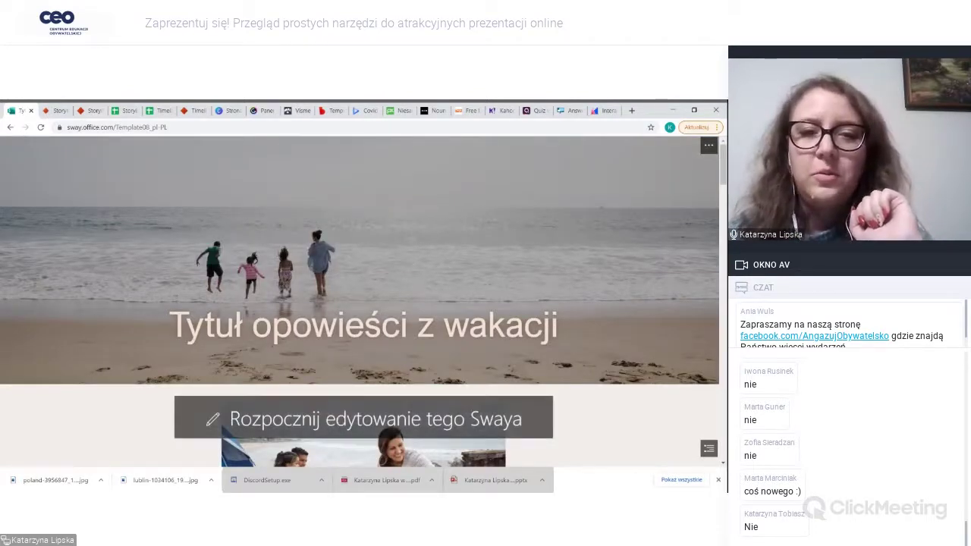
pyautogui.scroll(-3, 316, 291)
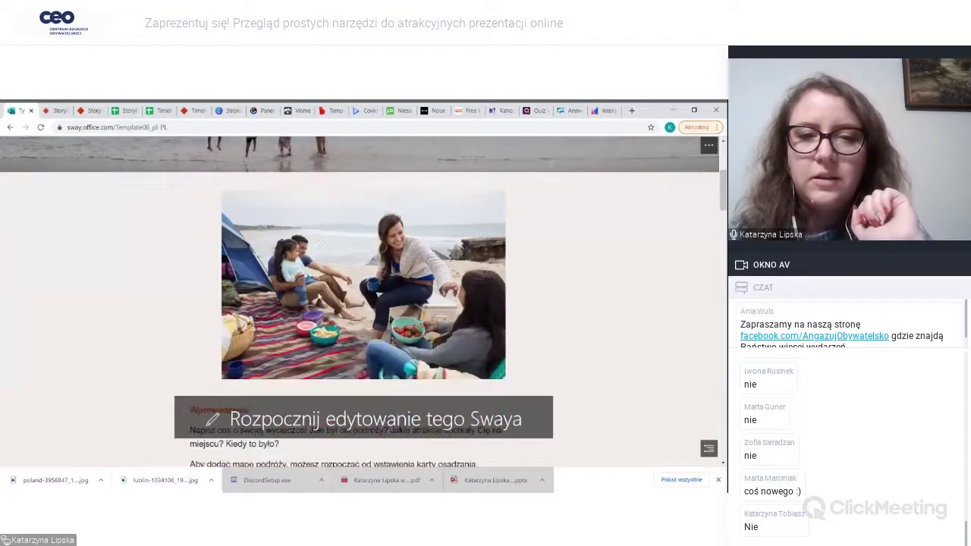
pyautogui.scroll(-10, 359, 304)
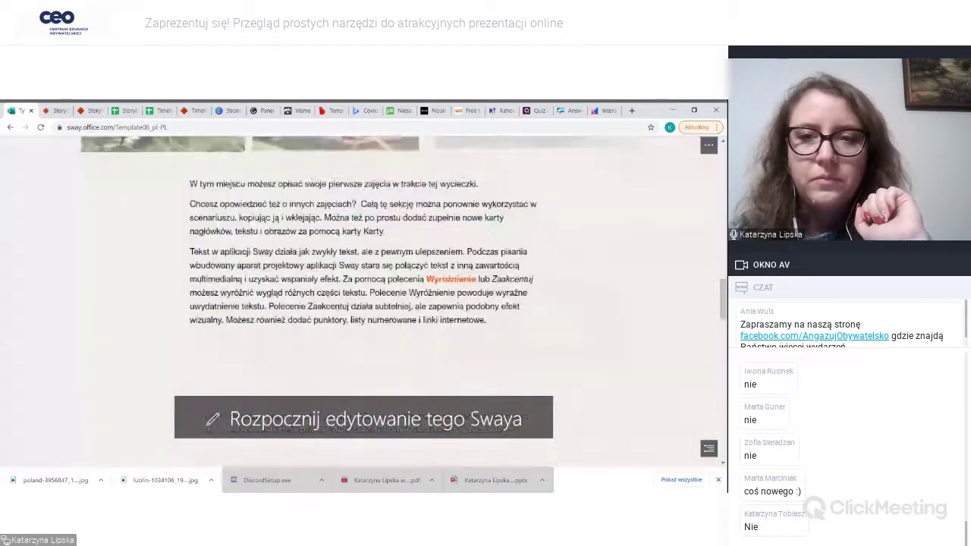
pyautogui.scroll(-10, 359, 303)
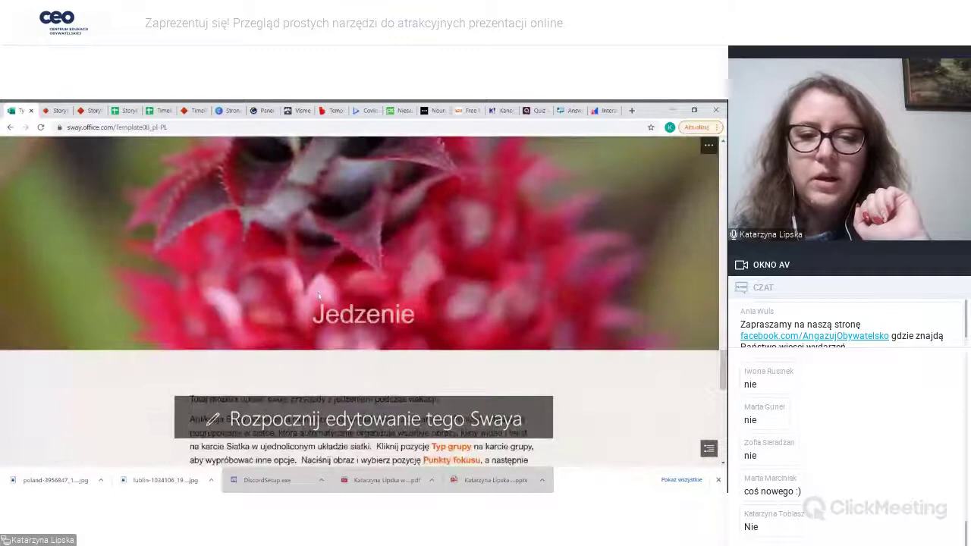
pyautogui.scroll(-3, 322, 418)
pyautogui.scroll(6, 322, 418)
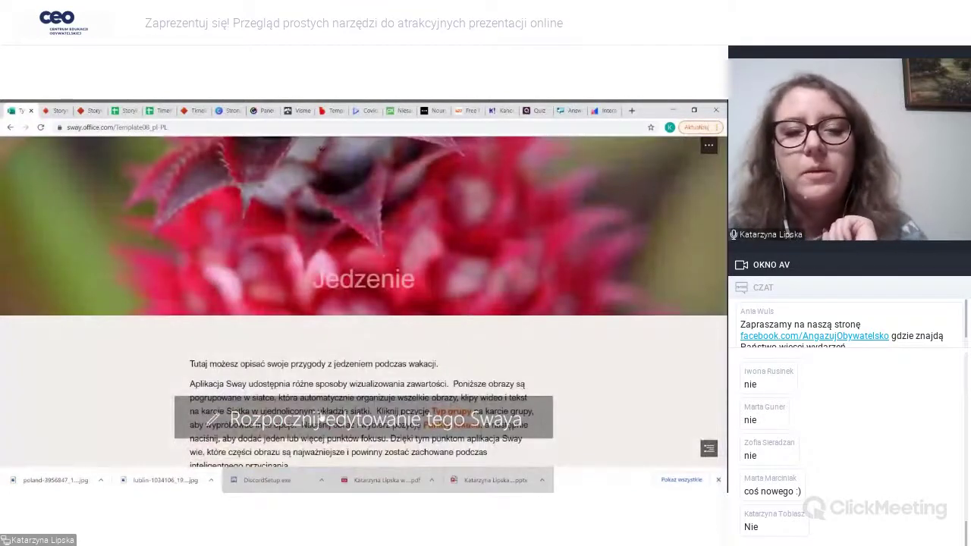
pyautogui.click(322, 418)
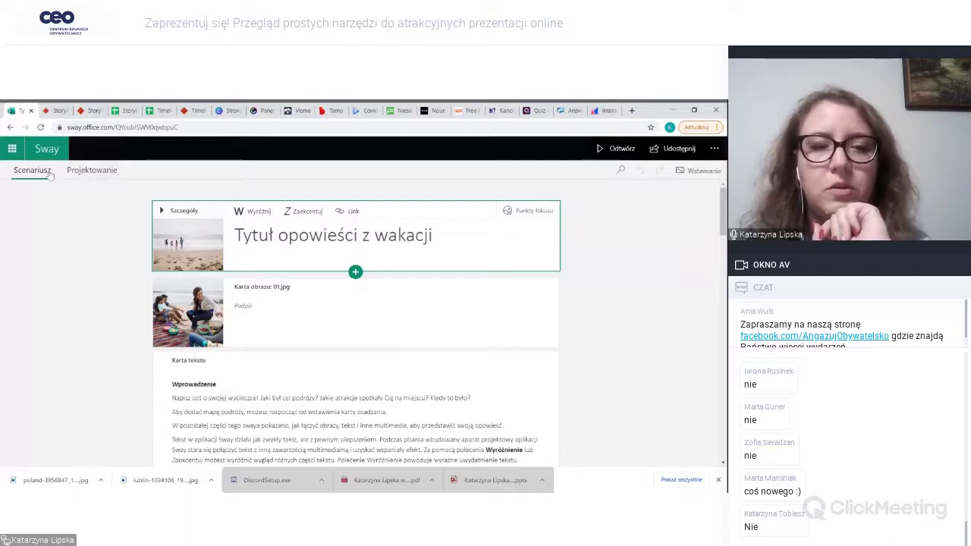
# - Preview the vacation story in the design view and look through its introduction and images
pyautogui.click(107, 171)
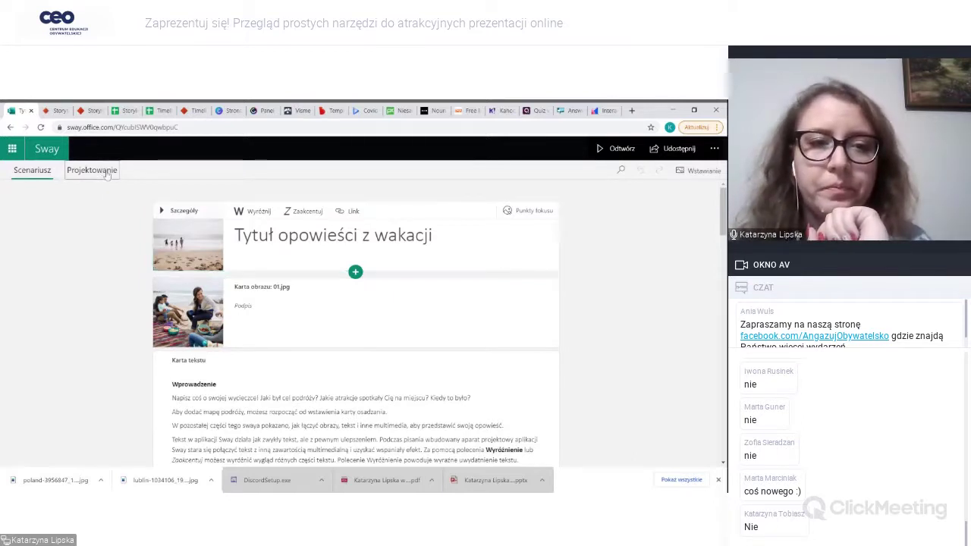
pyautogui.scroll(-1, 162, 328)
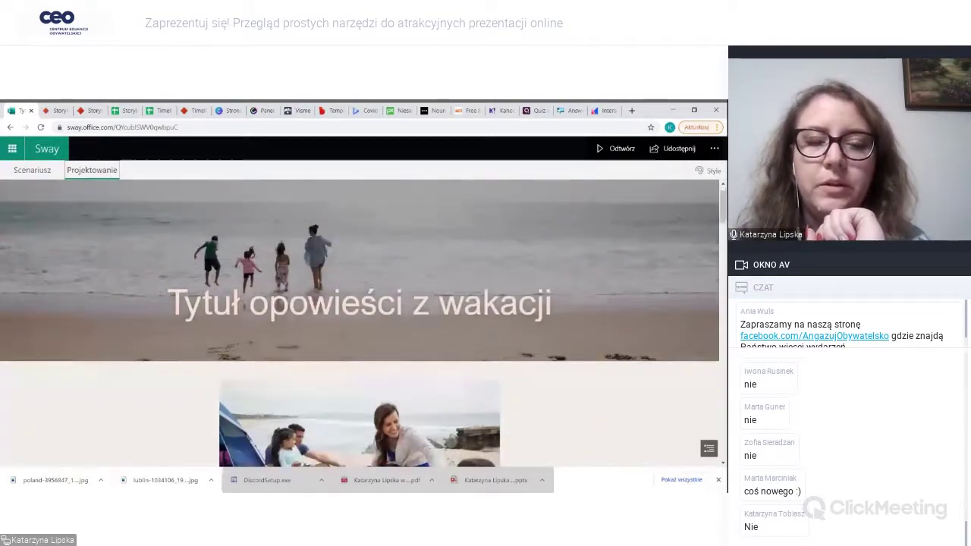
pyautogui.scroll(-5, 178, 327)
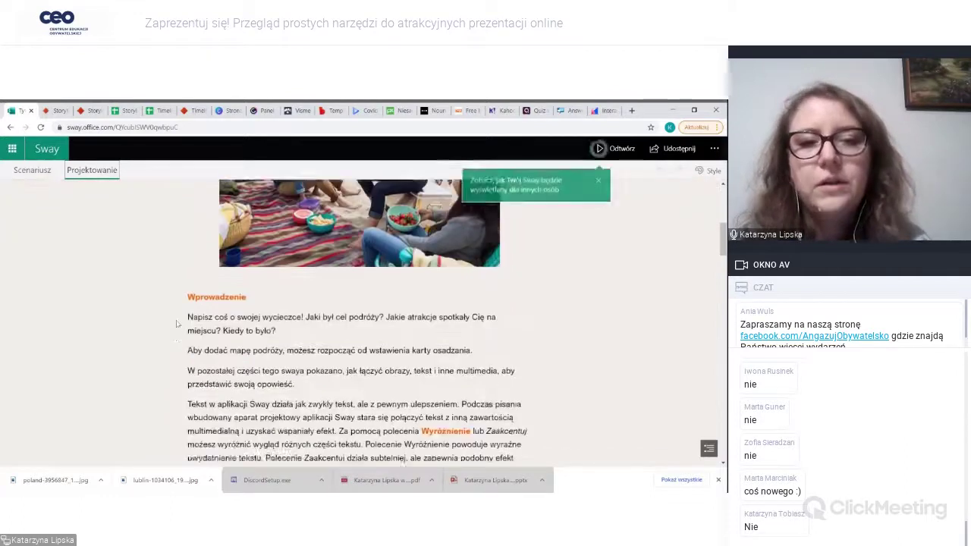
pyautogui.scroll(-1, 176, 324)
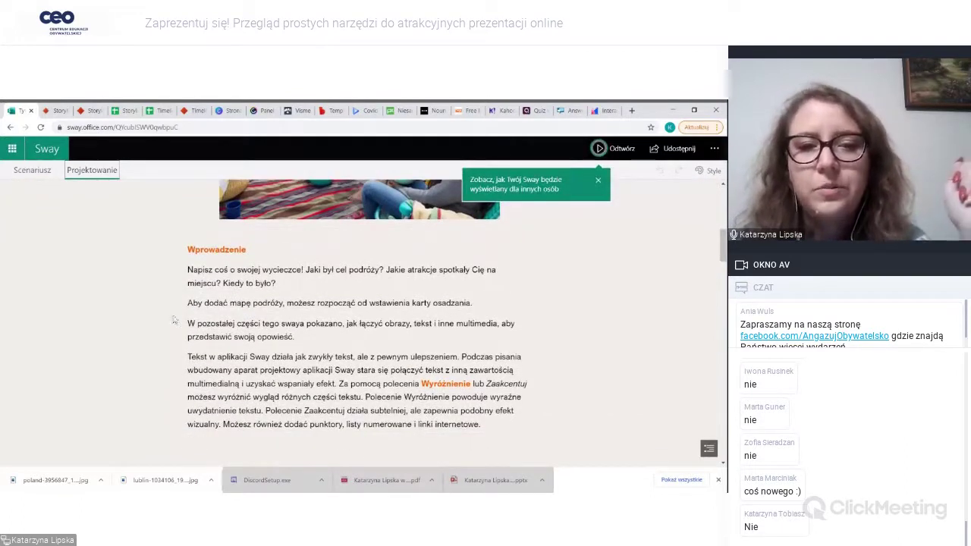
pyautogui.scroll(-3, 174, 320)
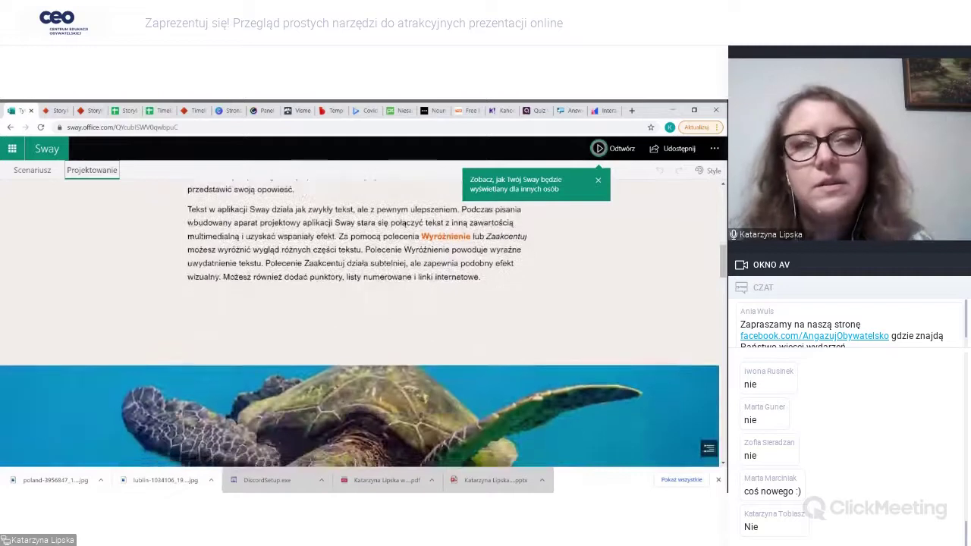
pyautogui.scroll(-4, 297, 331)
pyautogui.scroll(10, 296, 331)
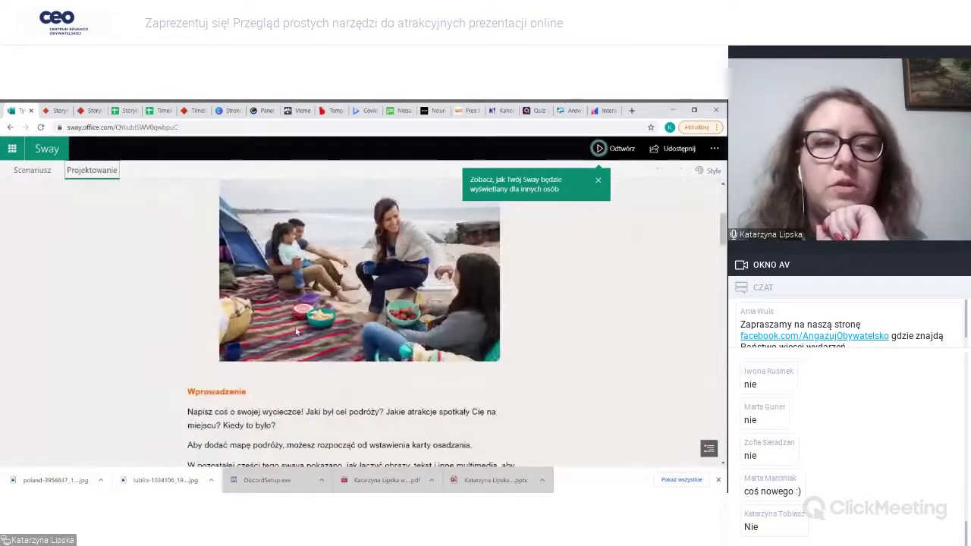
pyautogui.scroll(5, 294, 325)
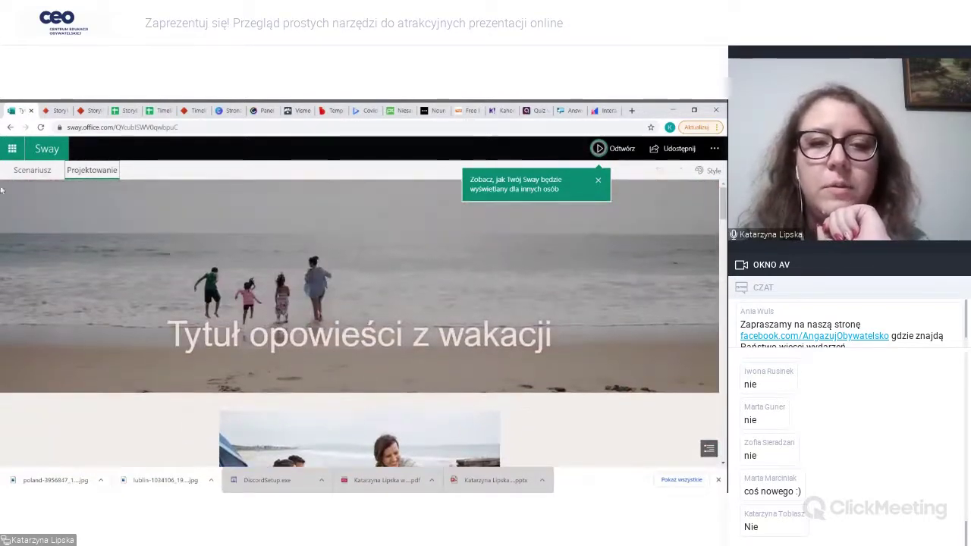
# - Return to the storyline and change the Sway's title to "Marzenie o wakacjach"
pyautogui.click(33, 170)
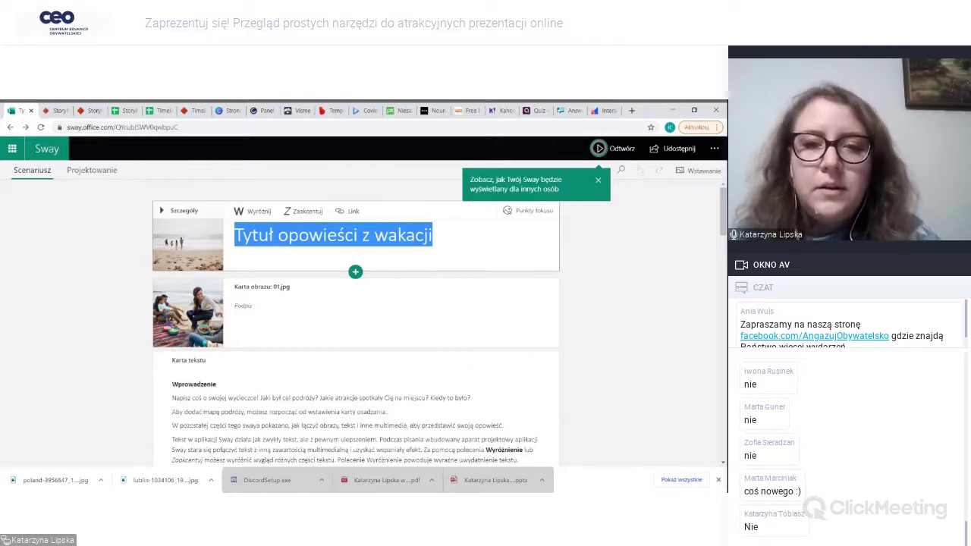
pyautogui.write('Marzenie o wakacjach')
pyautogui.scroll(-1, 546, 358)
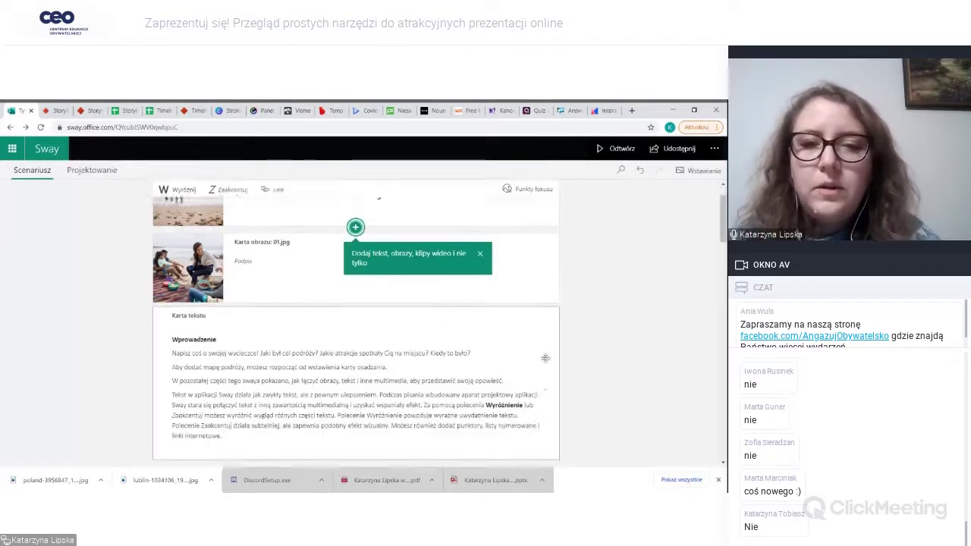
# - Dismiss the tip about adding content and look through all storyline sections, from the introduction to the food images
pyautogui.scroll(-1, 546, 358)
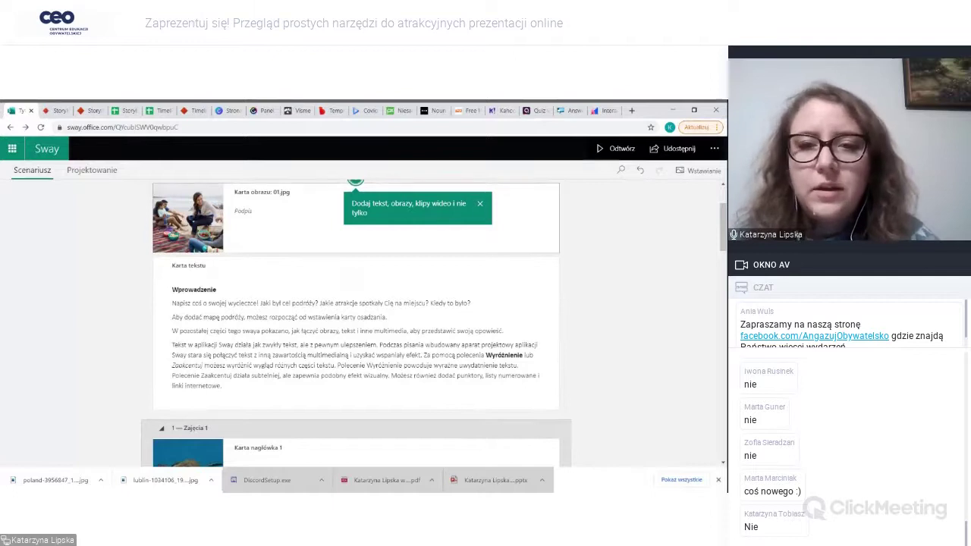
pyautogui.click(481, 205)
pyautogui.scroll(2, 640, 301)
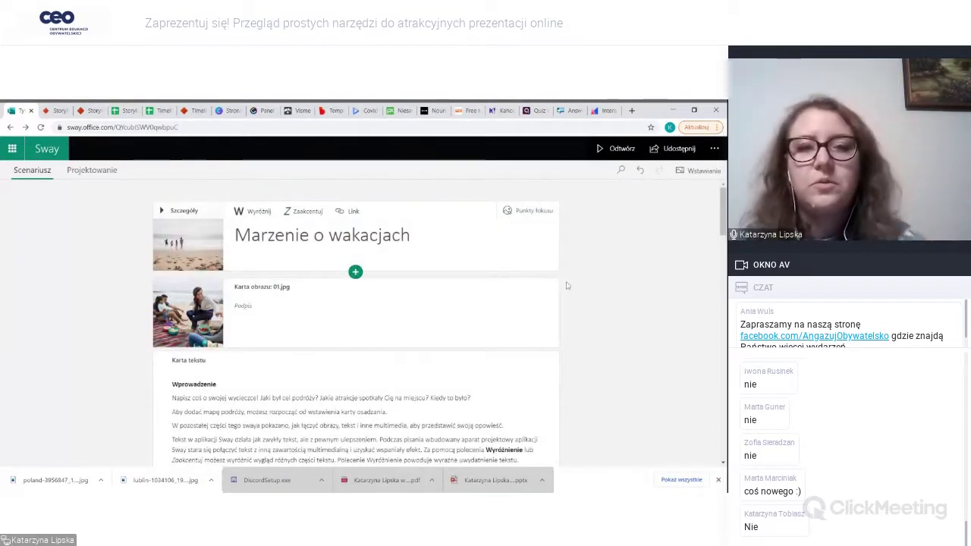
pyautogui.scroll(-1, 567, 286)
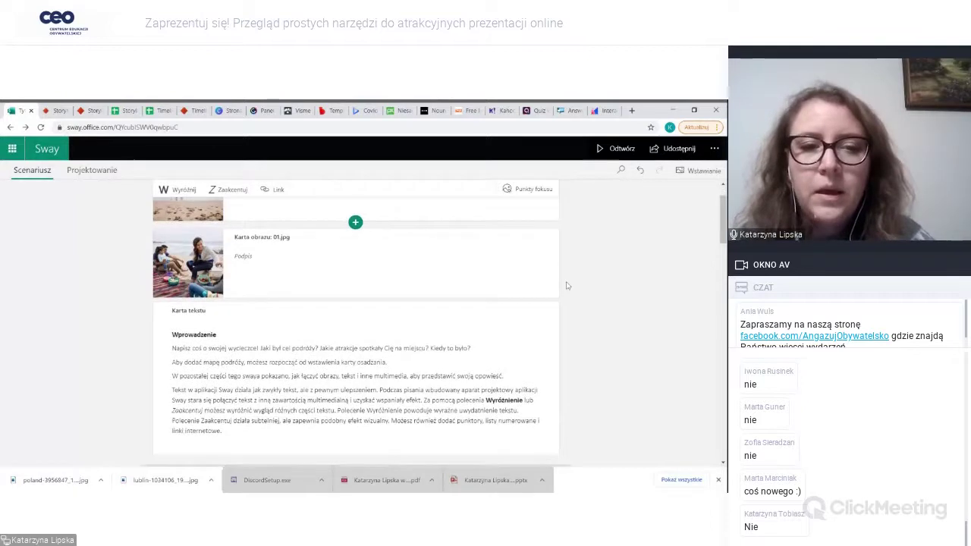
pyautogui.scroll(-2, 567, 286)
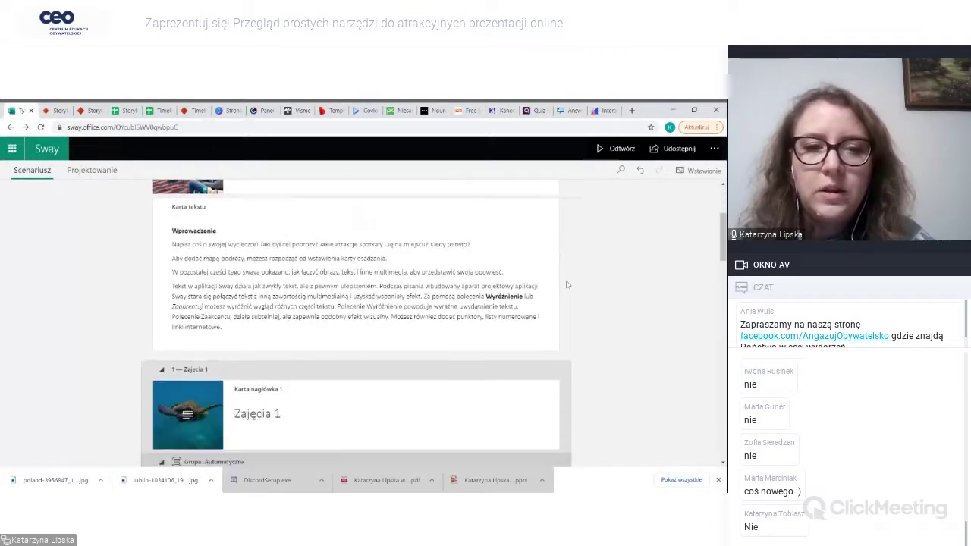
pyautogui.scroll(-5, 566, 286)
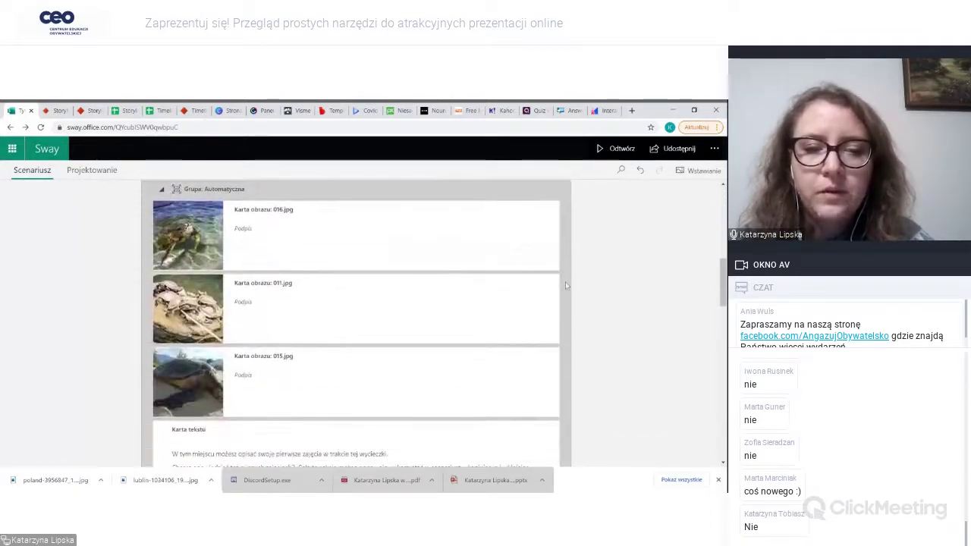
pyautogui.scroll(-4, 565, 286)
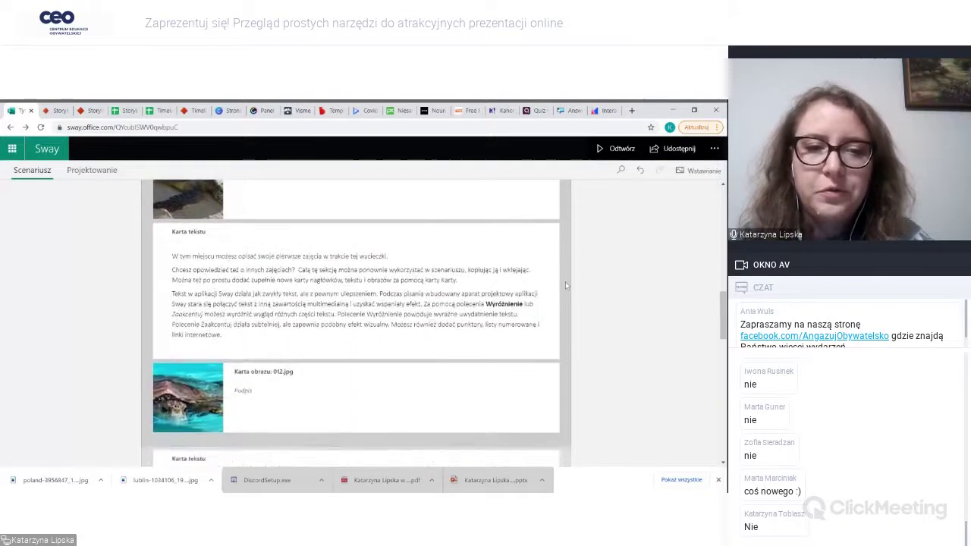
pyautogui.scroll(-6, 565, 285)
pyautogui.scroll(-2, 565, 285)
pyautogui.scroll(12, 565, 285)
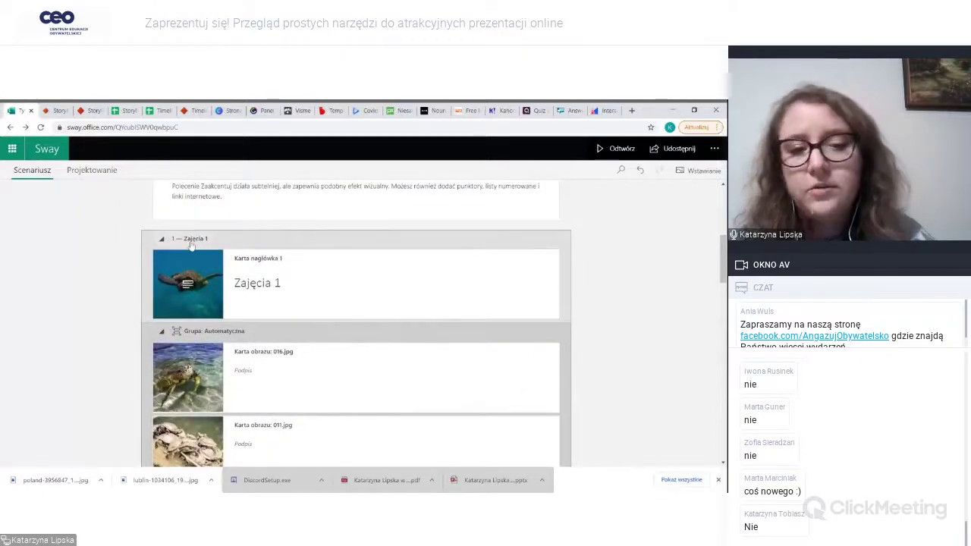
pyautogui.scroll(-3, 191, 245)
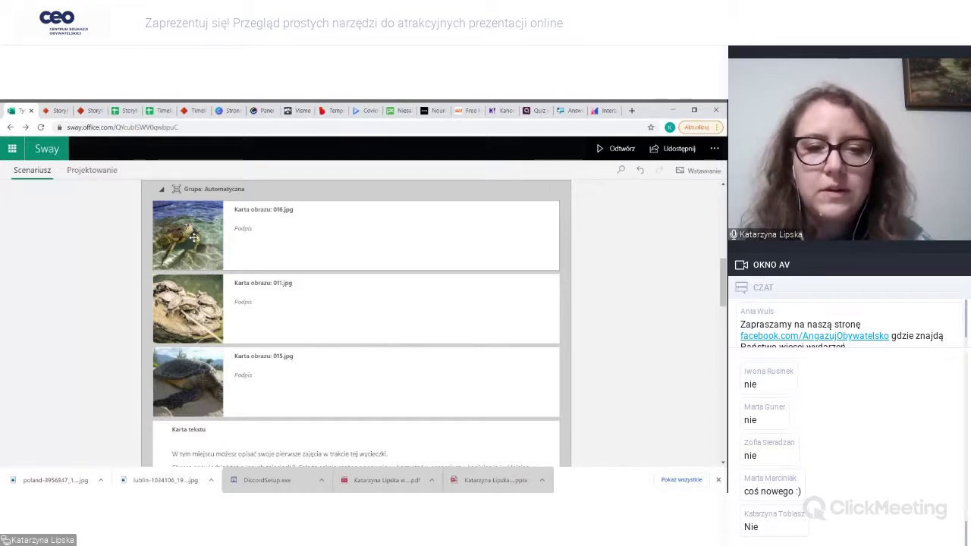
pyautogui.scroll(-15, 194, 237)
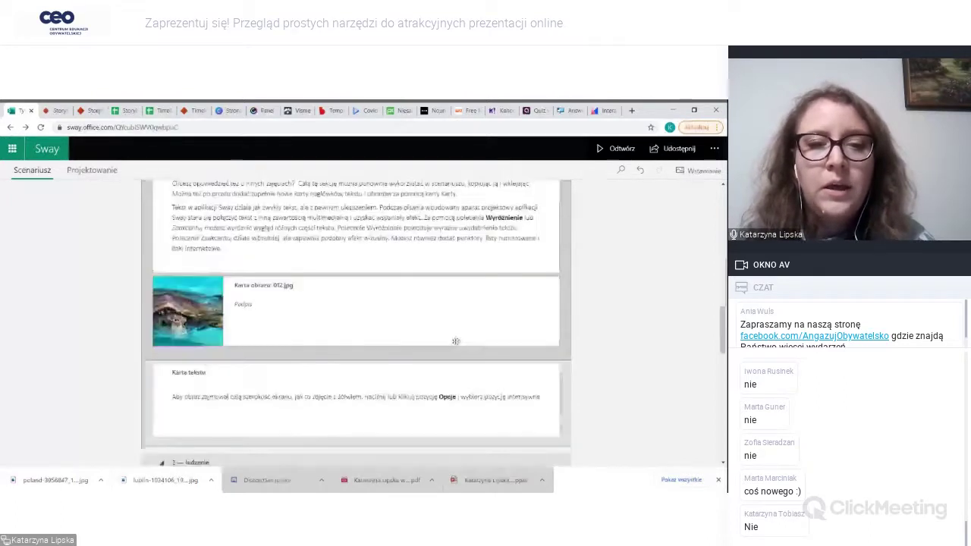
pyautogui.scroll(-2, 453, 331)
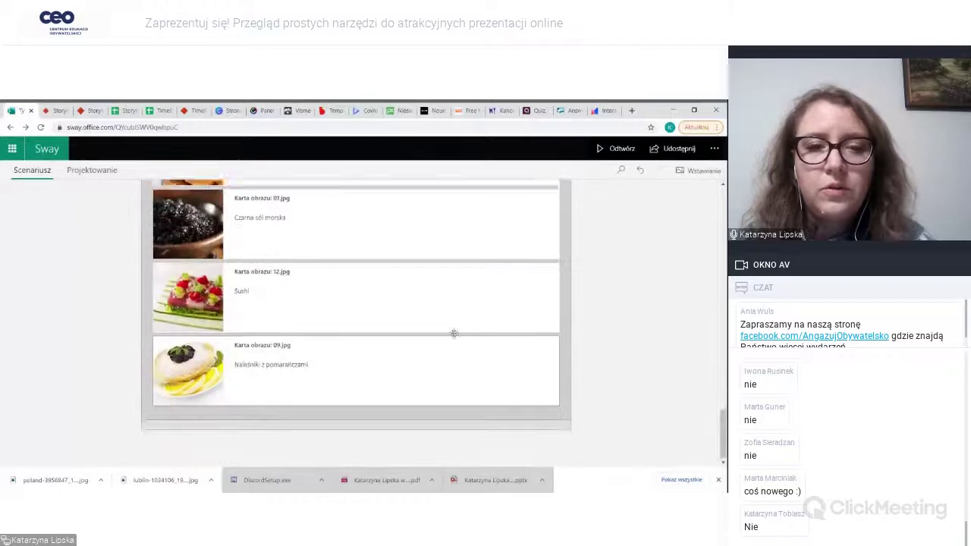
pyautogui.scroll(6, 453, 331)
pyautogui.scroll(-3, 454, 333)
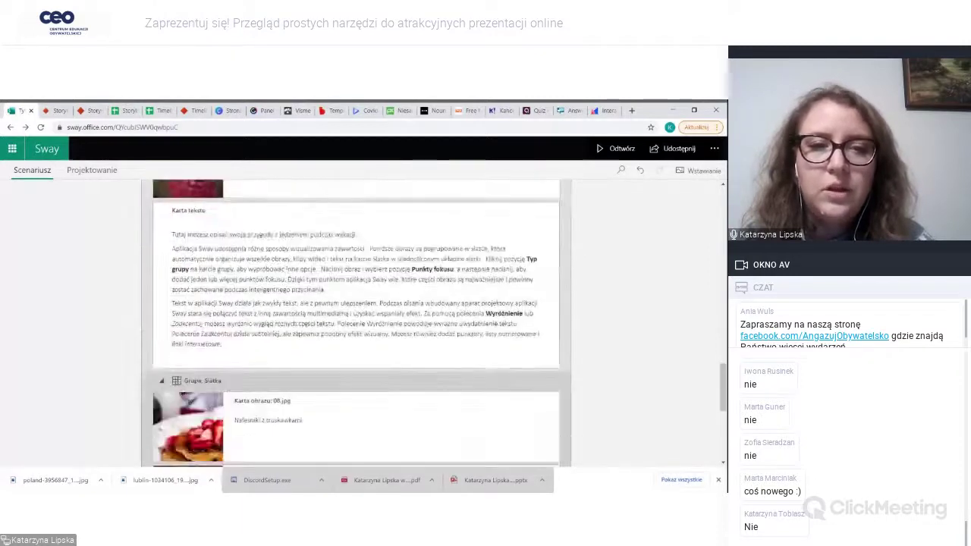
# - Change the second section's heading from "Jedzenie" to "Zwiedzanie"
pyautogui.click(454, 333)
pyautogui.scroll(3, 283, 319)
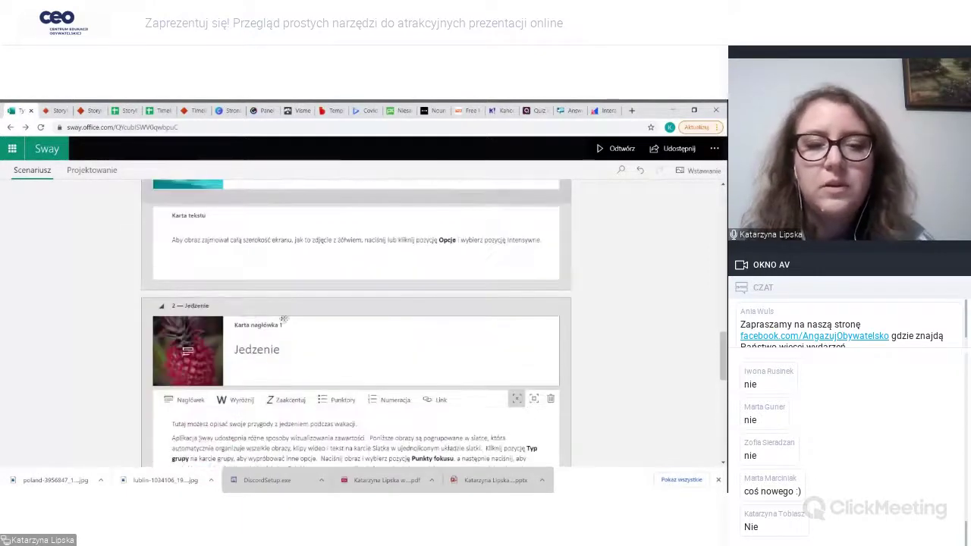
pyautogui.click(262, 327)
pyautogui.moveTo(281, 350); pyautogui.dragTo(228, 347)
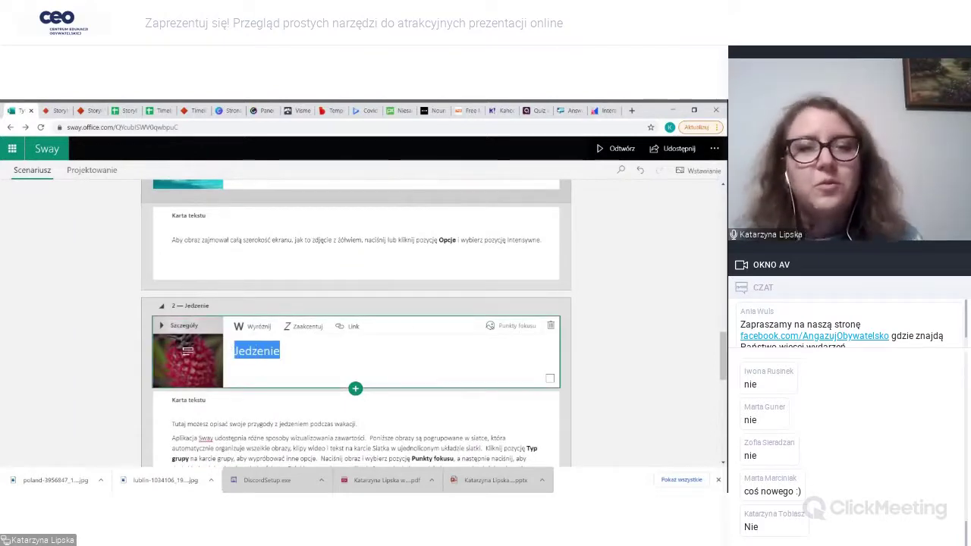
pyautogui.scroll(1, 407, 334)
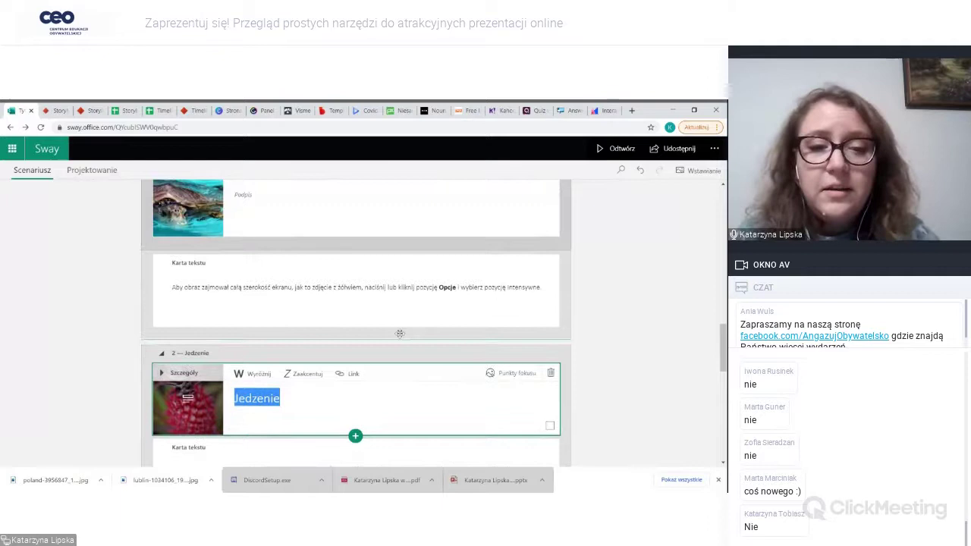
pyautogui.write('Zwied')
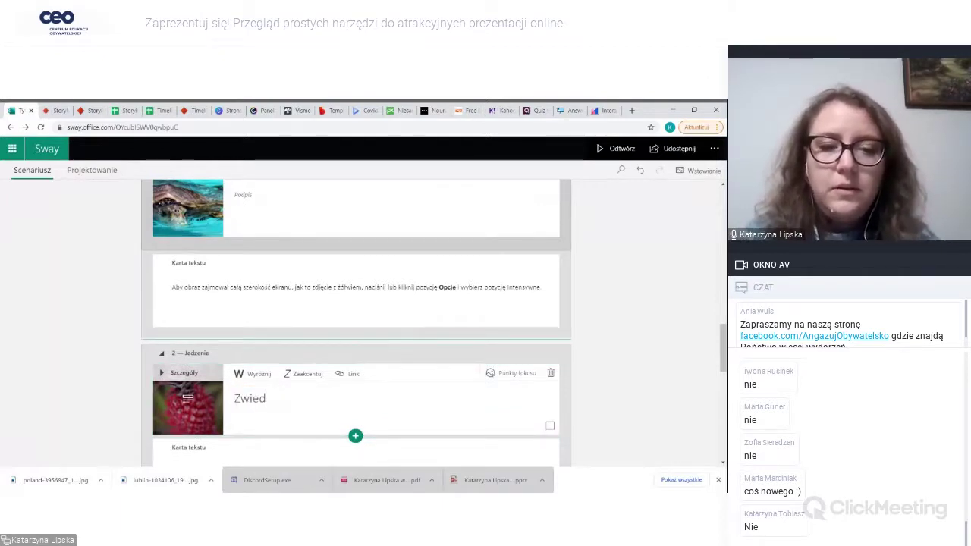
pyautogui.write('zanie')
# - Replace all the placeholder text in the text card under "Zwiedzanie" with "Zwiedzaliśmy różne miejsca"
pyautogui.scroll(-2, 357, 319)
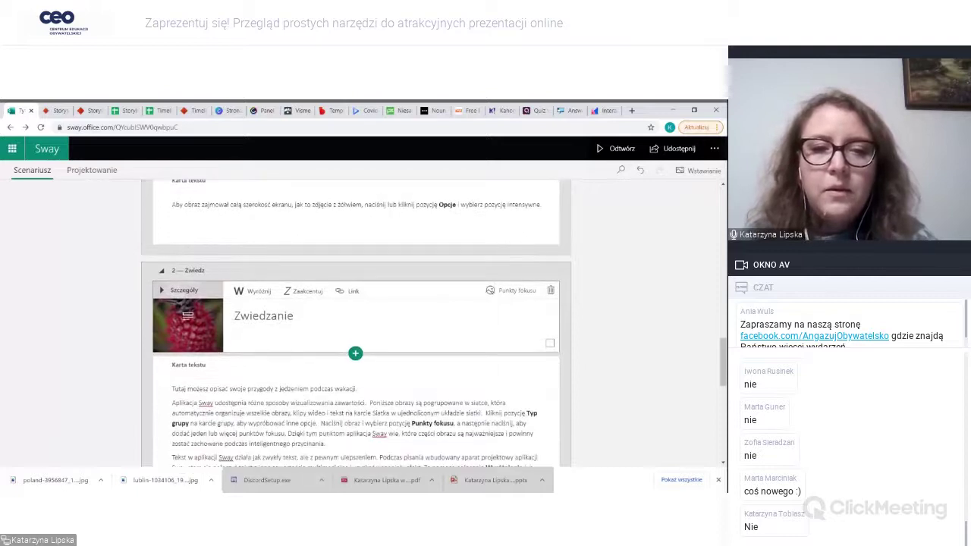
pyautogui.scroll(-2, 168, 293)
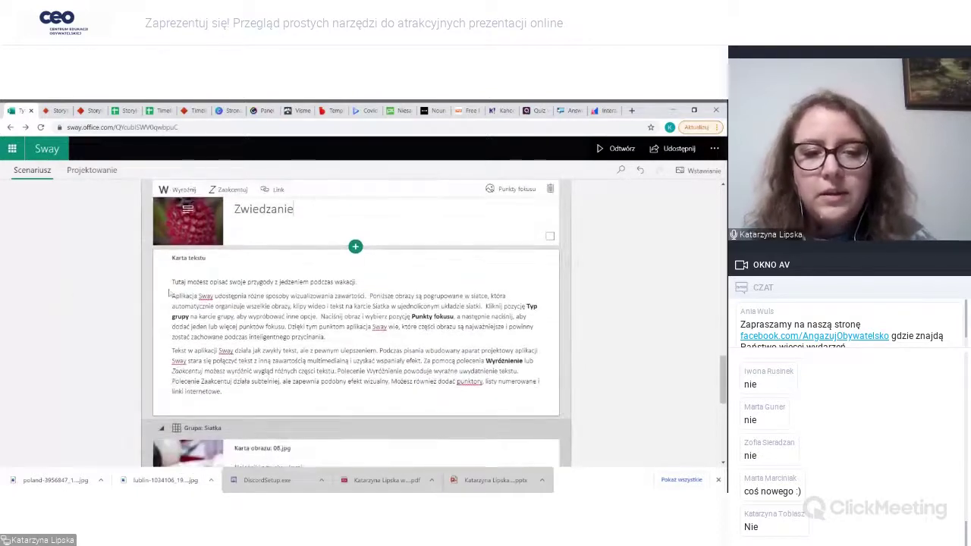
pyautogui.moveTo(172, 281); pyautogui.dragTo(353, 405)
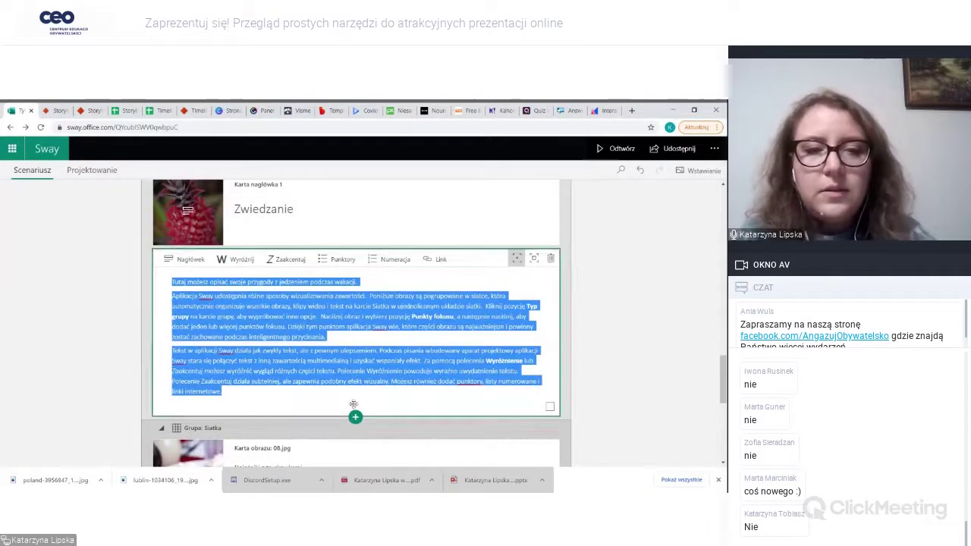
pyautogui.write('Zwiedzaliśmy')
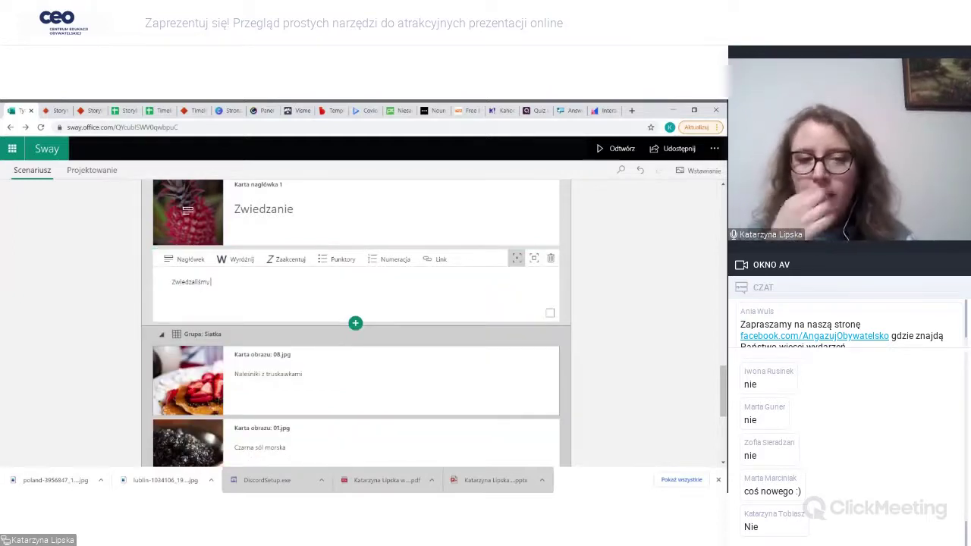
pyautogui.write(' różne miejsca')
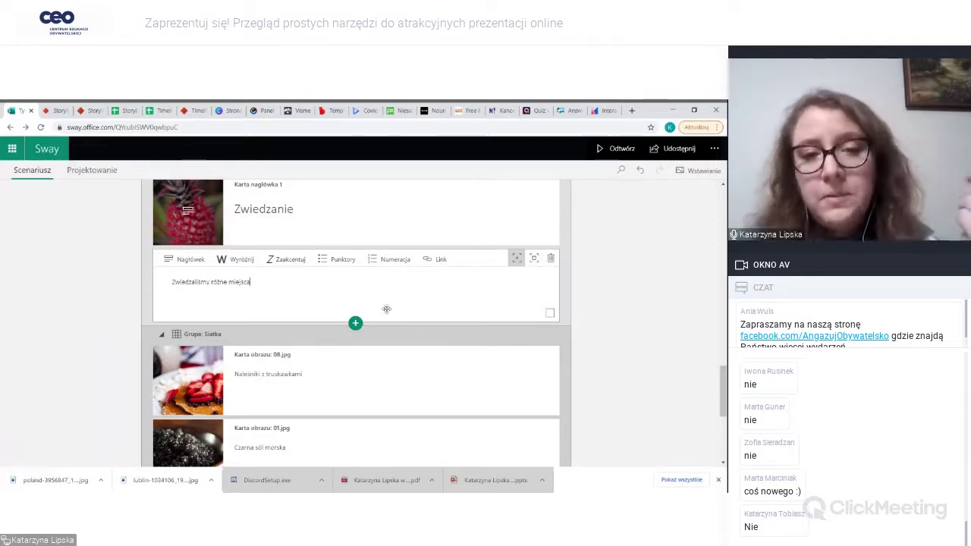
# - Examine the group, text and multimedia content types that can be inserted below the "Zwiedzanie" text card, and close the choices
pyautogui.click(355, 324)
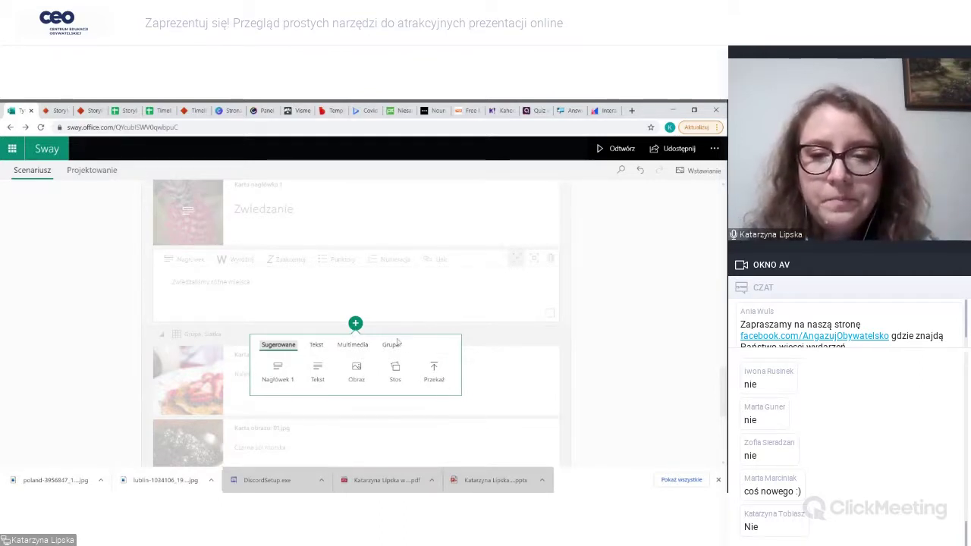
pyautogui.click(395, 345)
pyautogui.click(312, 349)
pyautogui.click(355, 346)
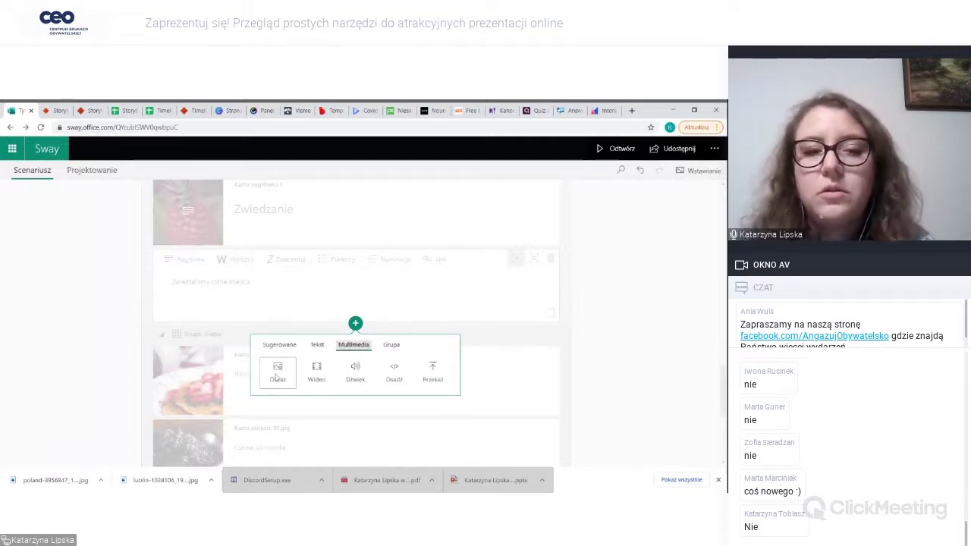
pyautogui.click(485, 306)
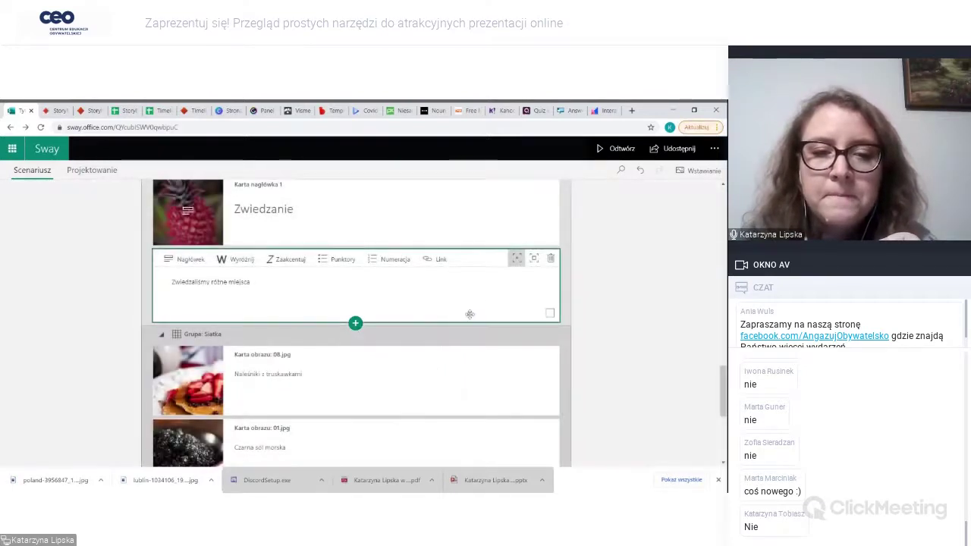
# - Insert an empty automatic group at the end of the "Zajęcia 1" section, below its last text card
pyautogui.scroll(-5, 581, 339)
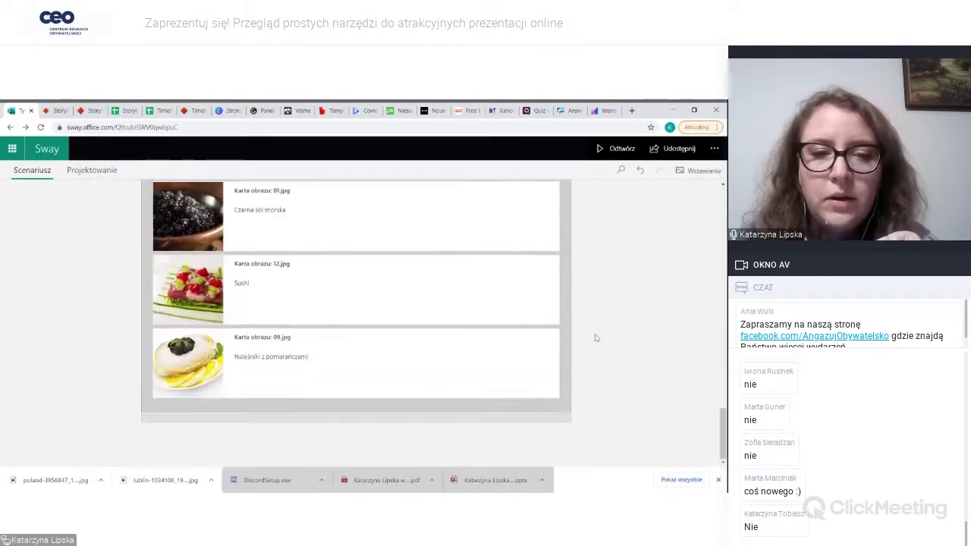
pyautogui.scroll(4, 595, 338)
pyautogui.click(493, 262)
pyautogui.scroll(2, 494, 303)
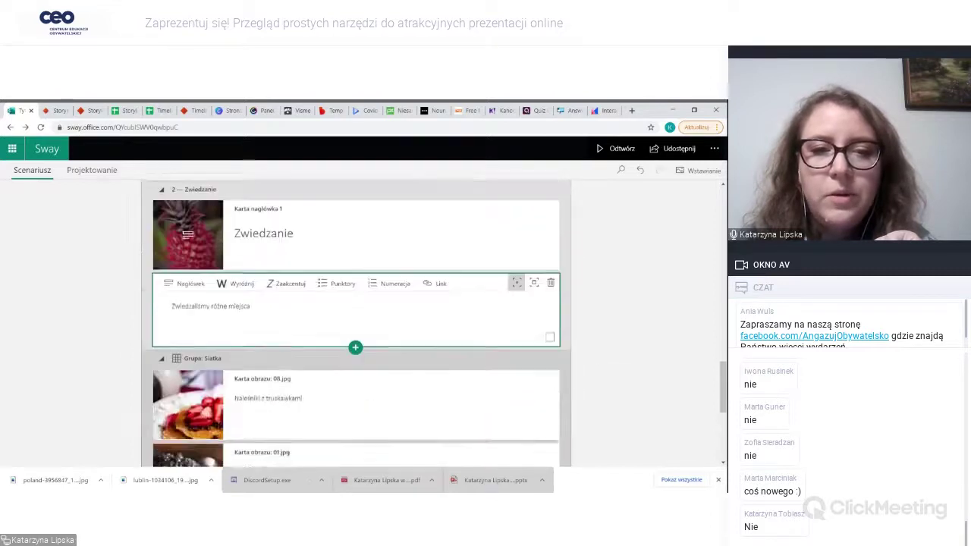
pyautogui.scroll(10, 493, 375)
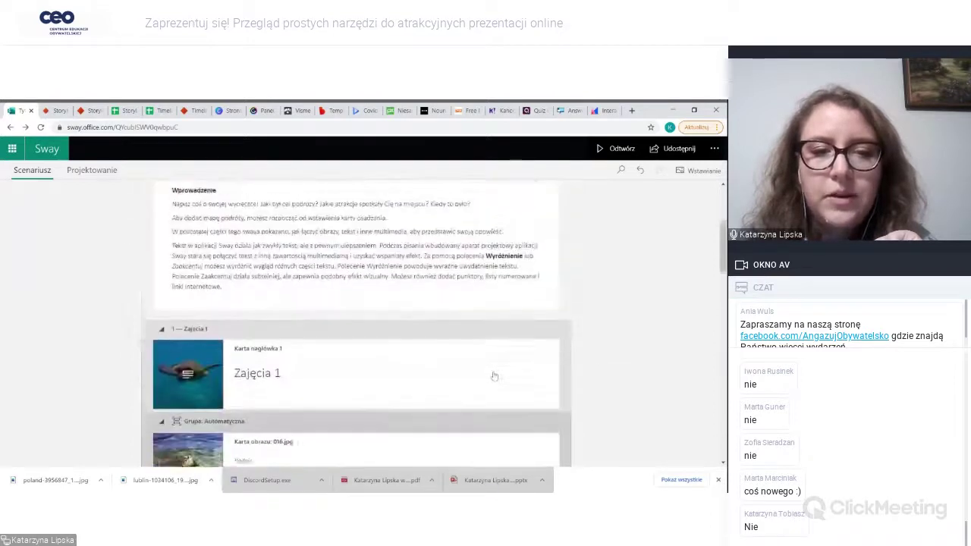
pyautogui.scroll(-5, 493, 374)
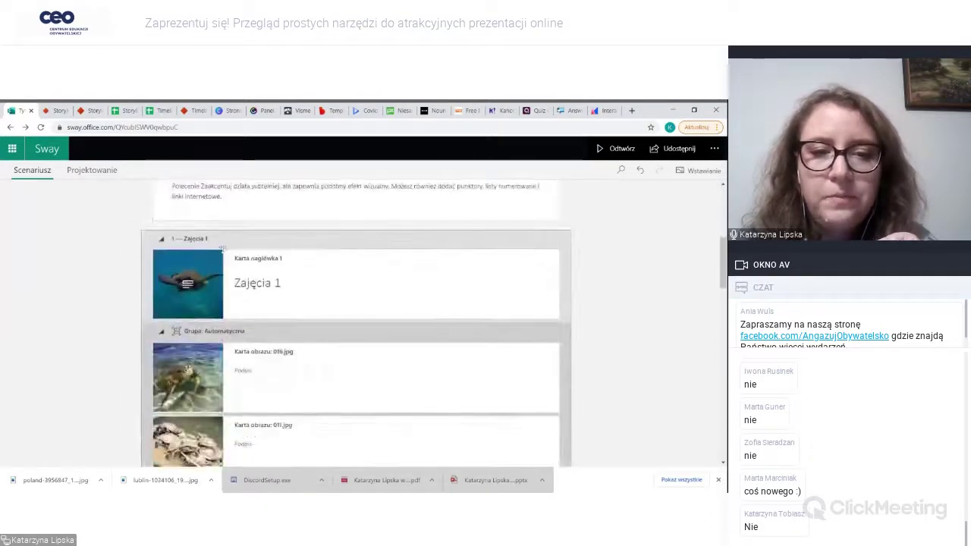
pyautogui.scroll(-5, 240, 240)
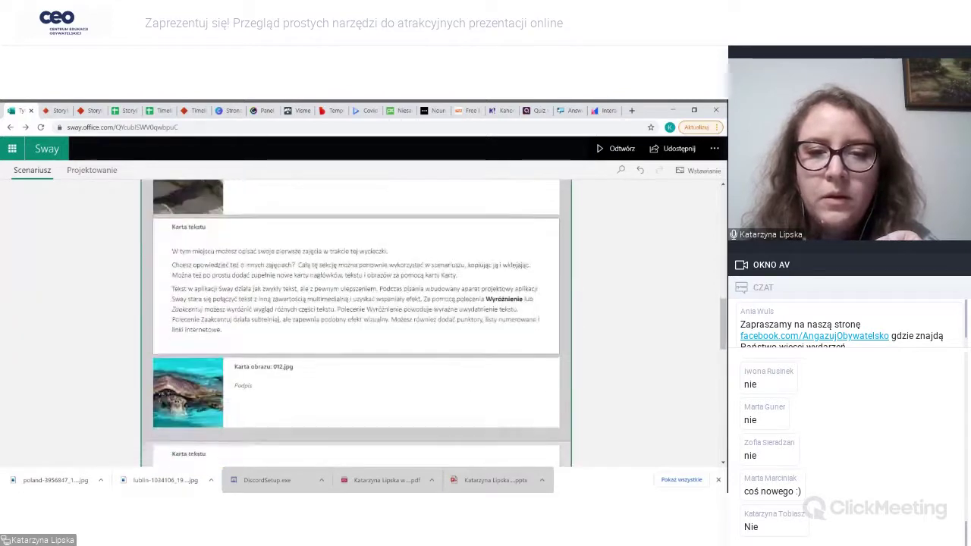
pyautogui.scroll(-1, 369, 303)
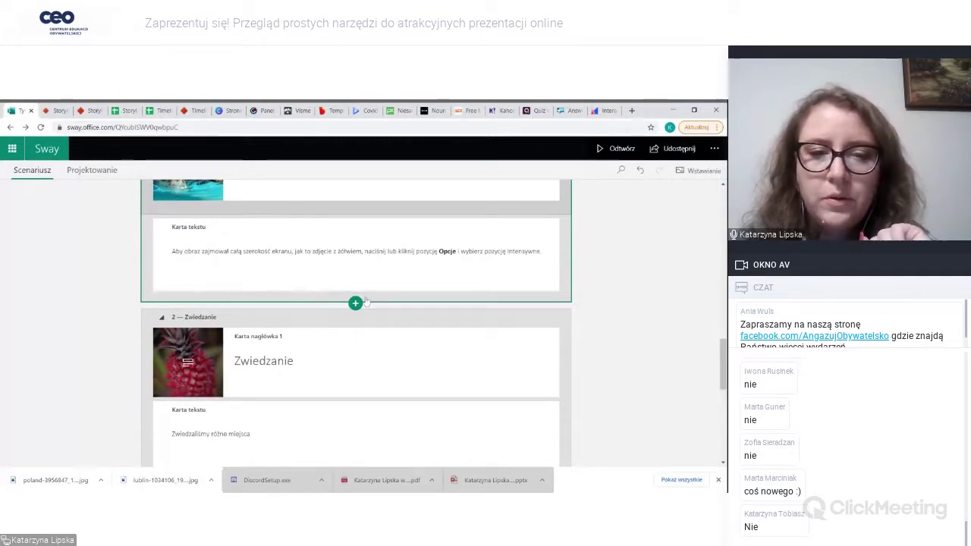
pyautogui.click(356, 302)
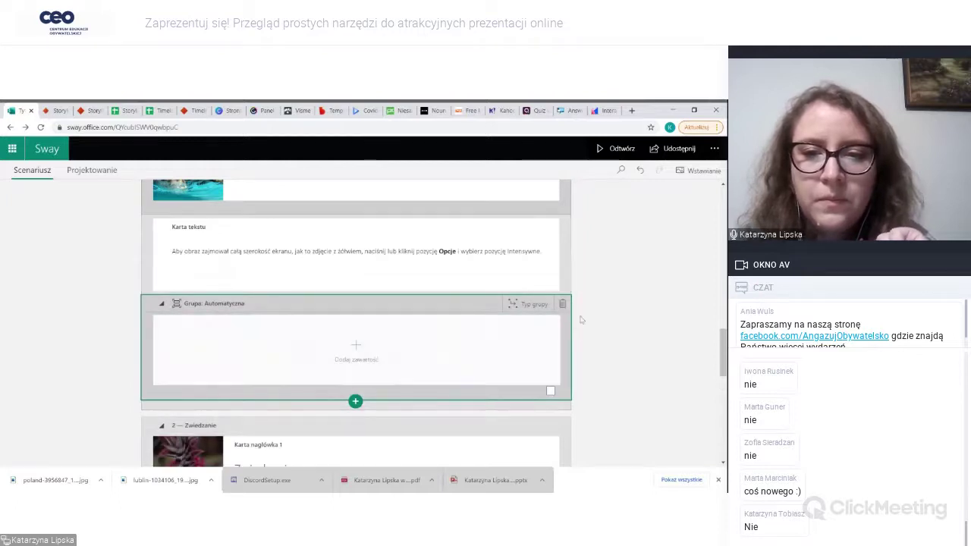
# - Open the group type options for the empty group and look through the stack, grid and slideshow layouts
pyautogui.click(536, 305)
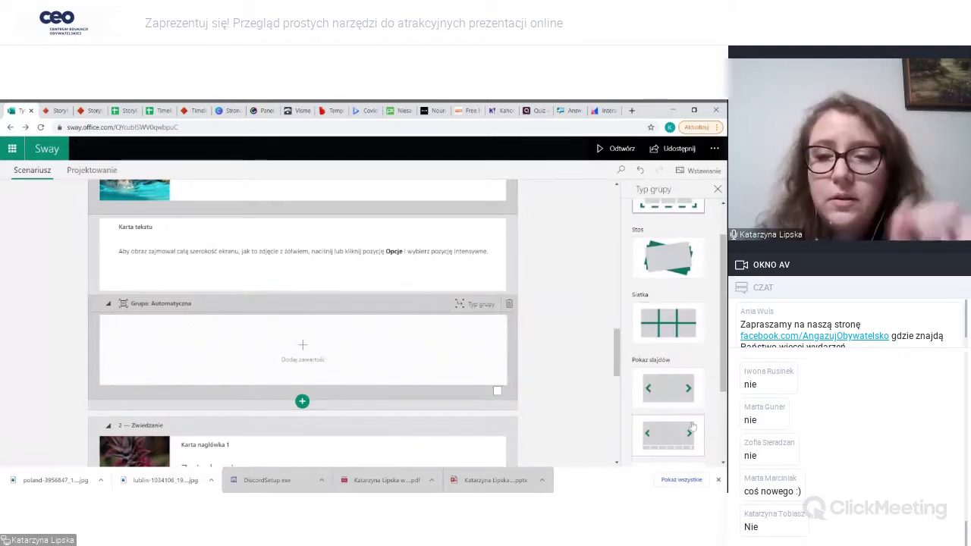
pyautogui.scroll(1, 683, 379)
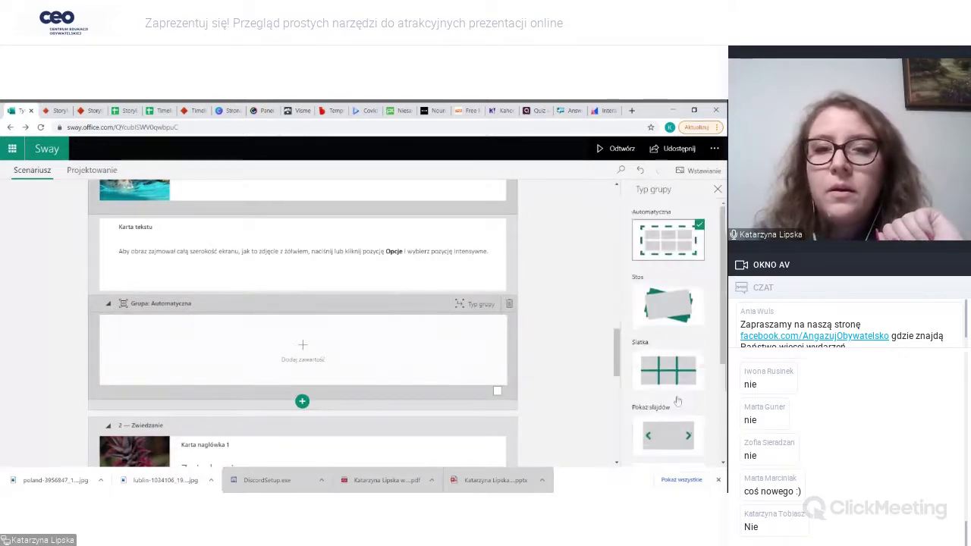
pyautogui.scroll(3, 494, 308)
# - Collapse the "Zajęcia 1" section in the storyline
pyautogui.scroll(5, 495, 308)
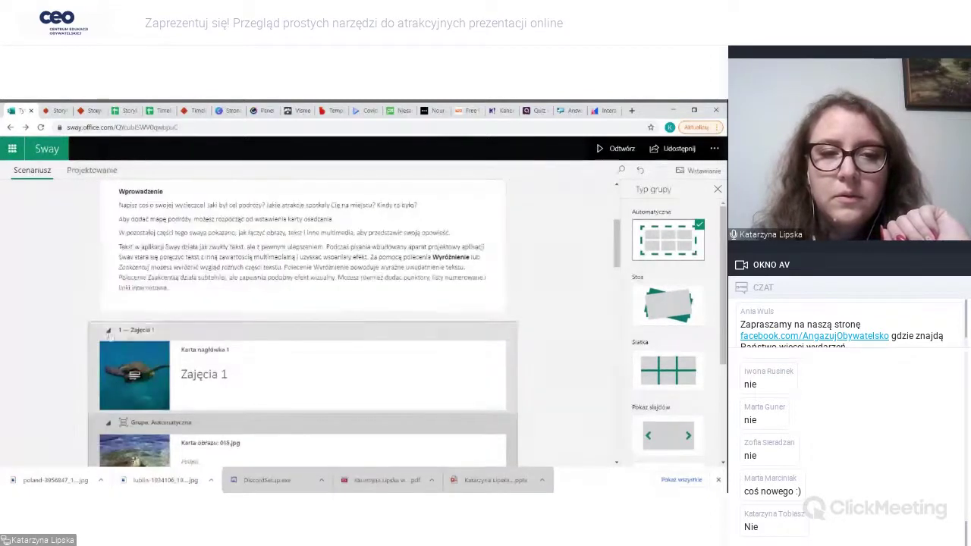
pyautogui.click(108, 330)
pyautogui.scroll(1, 357, 323)
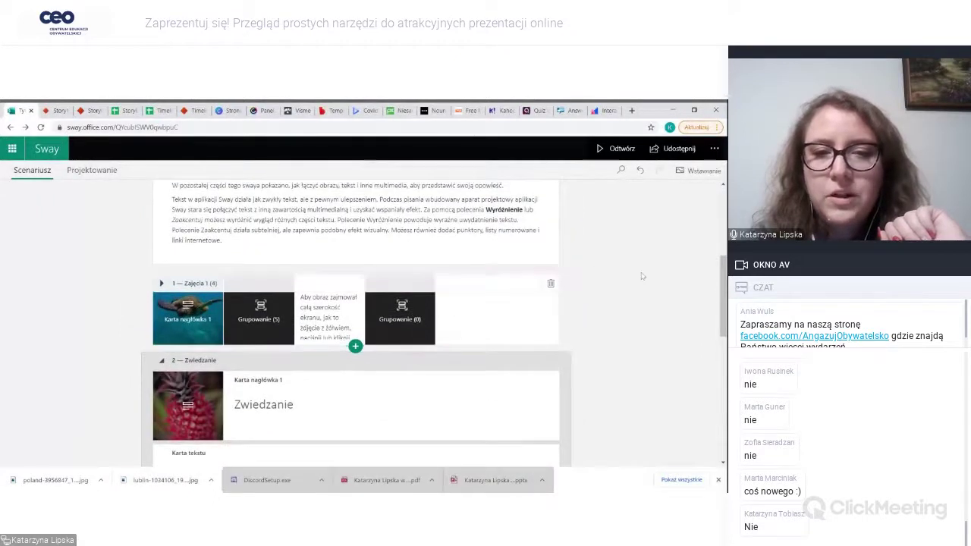
# - Move the picnic image card 01.jpg from above the "Wprowadzenie" text card to directly below it
pyautogui.scroll(2, 581, 275)
pyautogui.scroll(1, 603, 337)
pyautogui.click(237, 306)
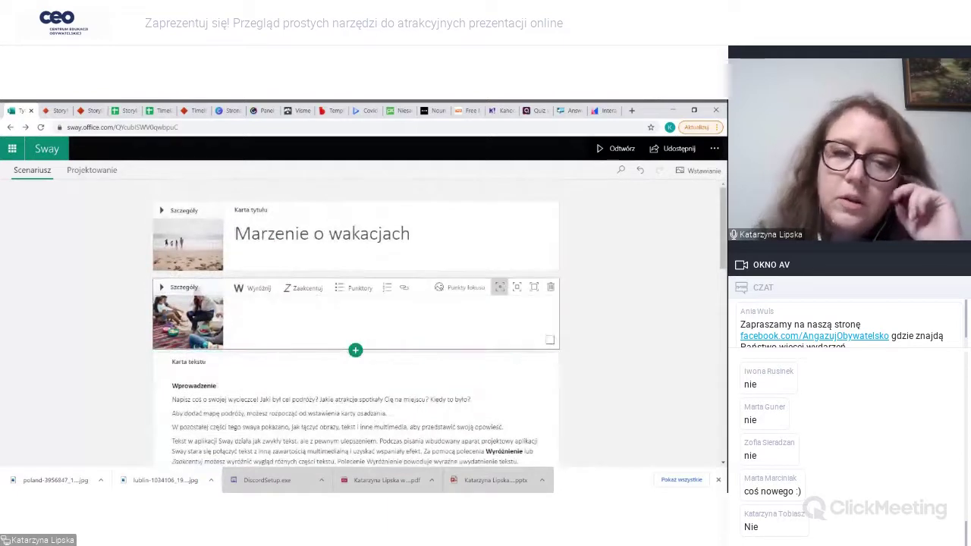
pyautogui.click(160, 323)
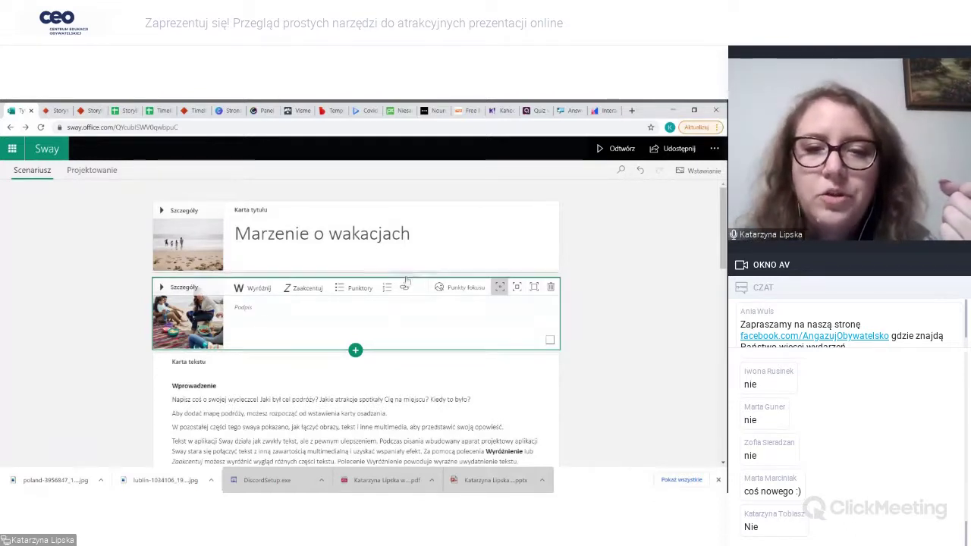
pyautogui.moveTo(407, 281); pyautogui.dragTo(407, 319)
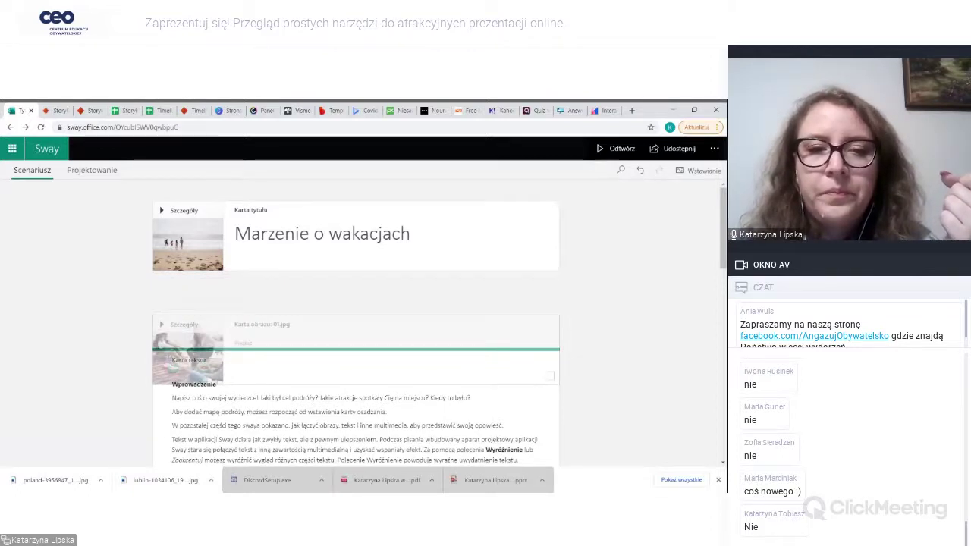
pyautogui.moveTo(406, 318); pyautogui.dragTo(433, 317)
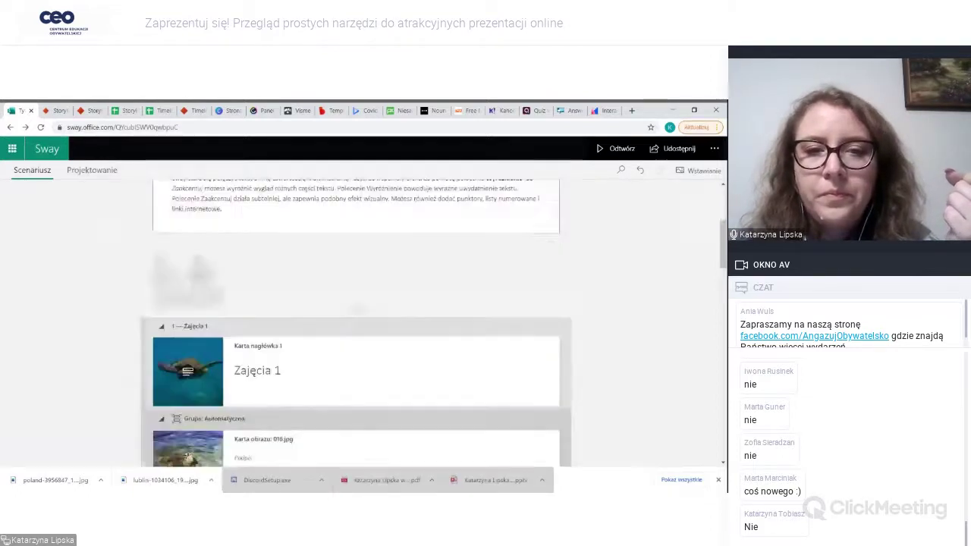
# - Look through the storyline cards and preview the Sway's design from the title to the "Zwiedzanie" images
pyautogui.scroll(-3, 432, 317)
pyautogui.scroll(-3, 433, 317)
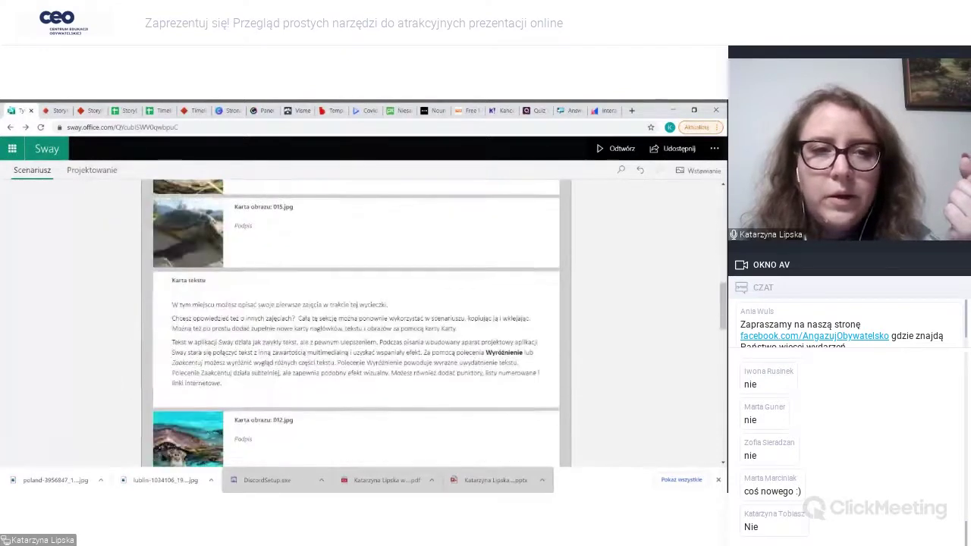
pyautogui.scroll(-3, 433, 317)
pyautogui.scroll(-3, 356, 318)
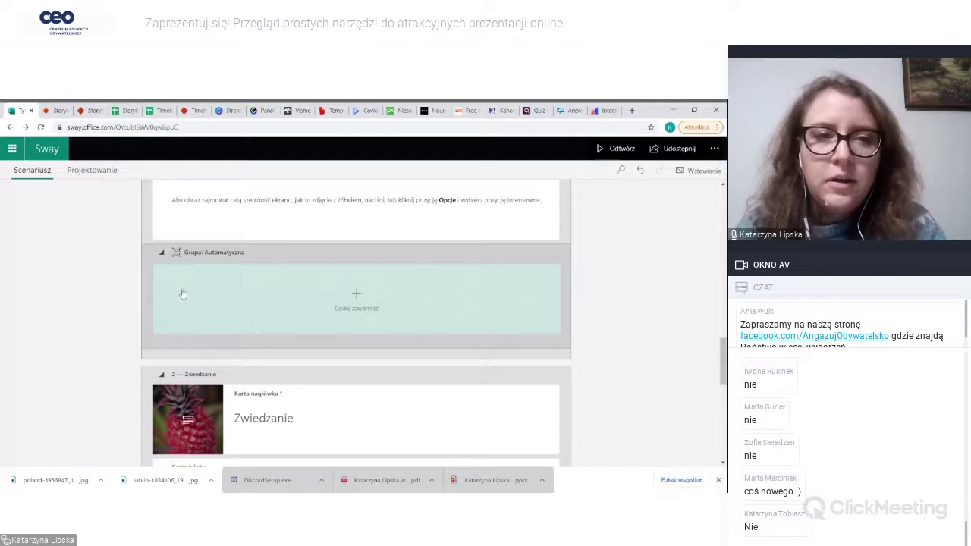
pyautogui.scroll(10, 182, 293)
pyautogui.click(79, 173)
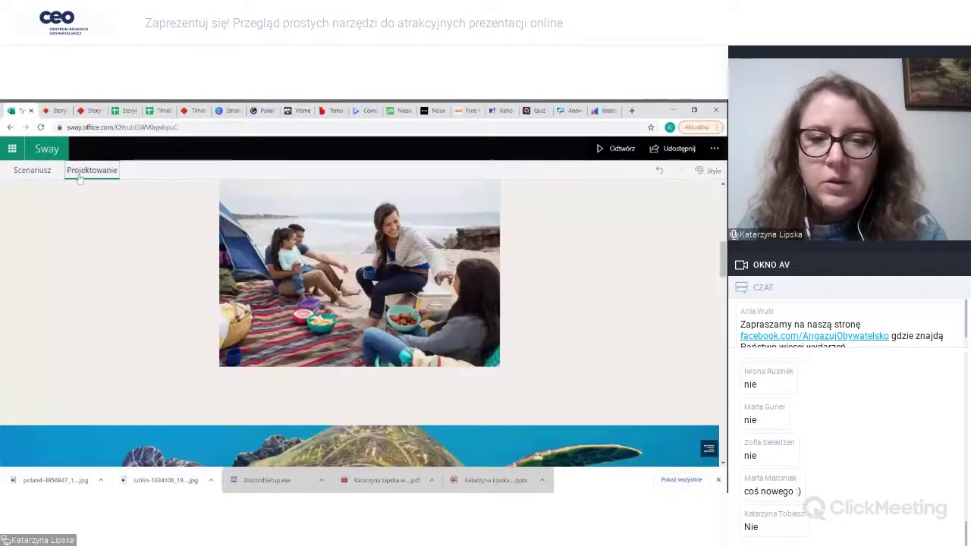
pyautogui.scroll(3, 370, 311)
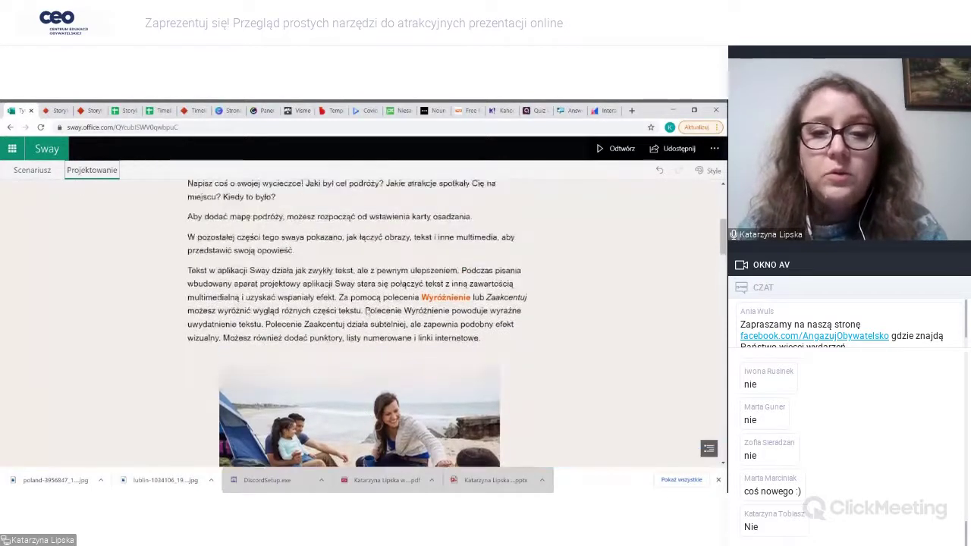
pyautogui.scroll(5, 367, 311)
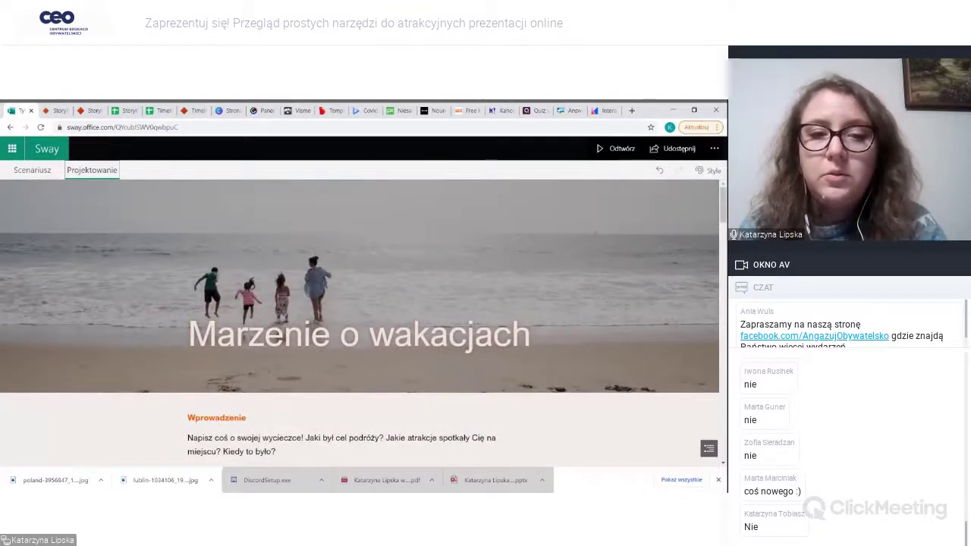
pyautogui.scroll(-10, 326, 326)
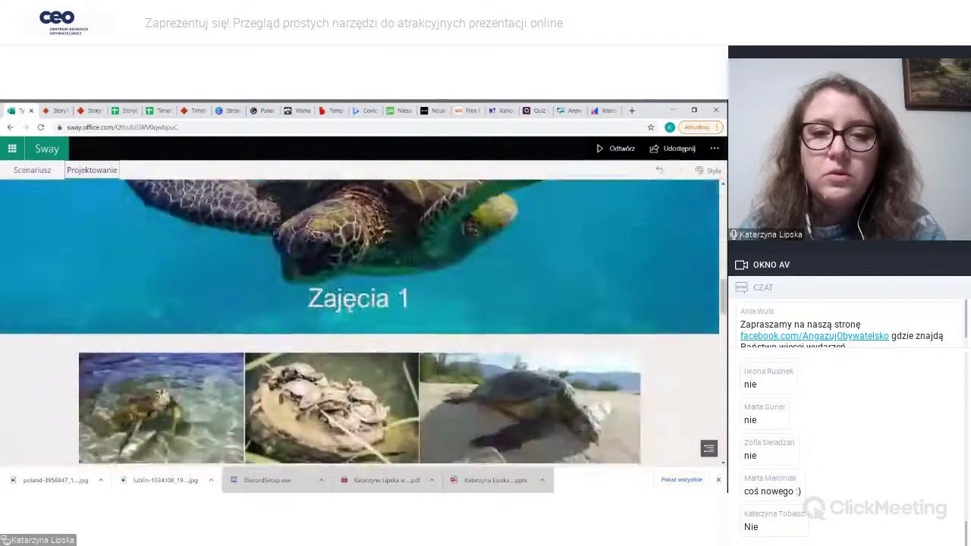
pyautogui.scroll(-4, 325, 327)
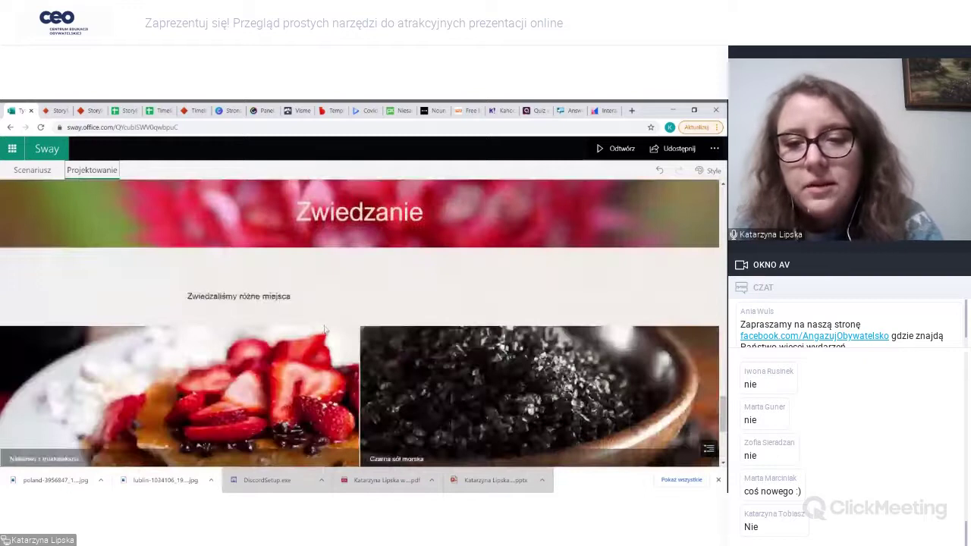
pyautogui.scroll(-3, 448, 341)
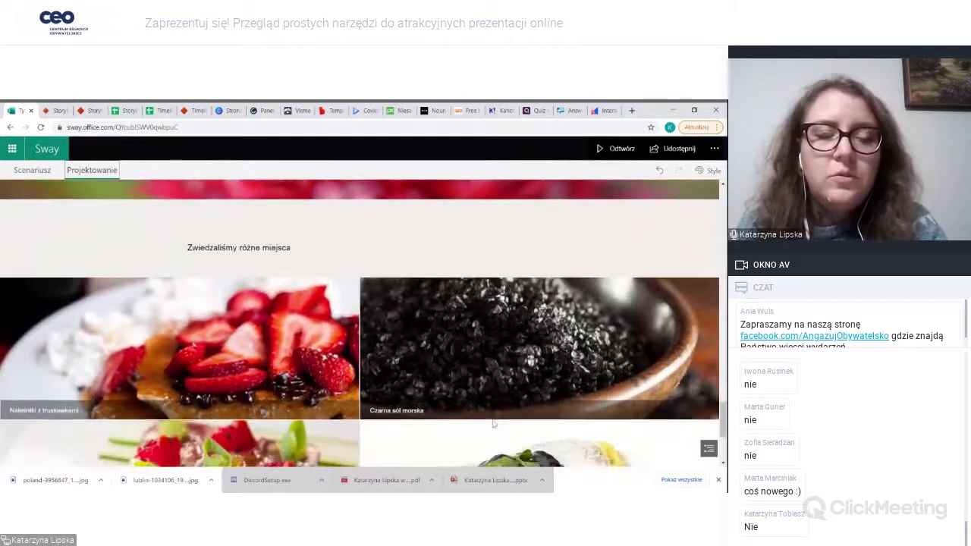
# - Return to the storyline and look through its cards down to the last image card of the "Zwiedzanie" section
pyautogui.click(33, 171)
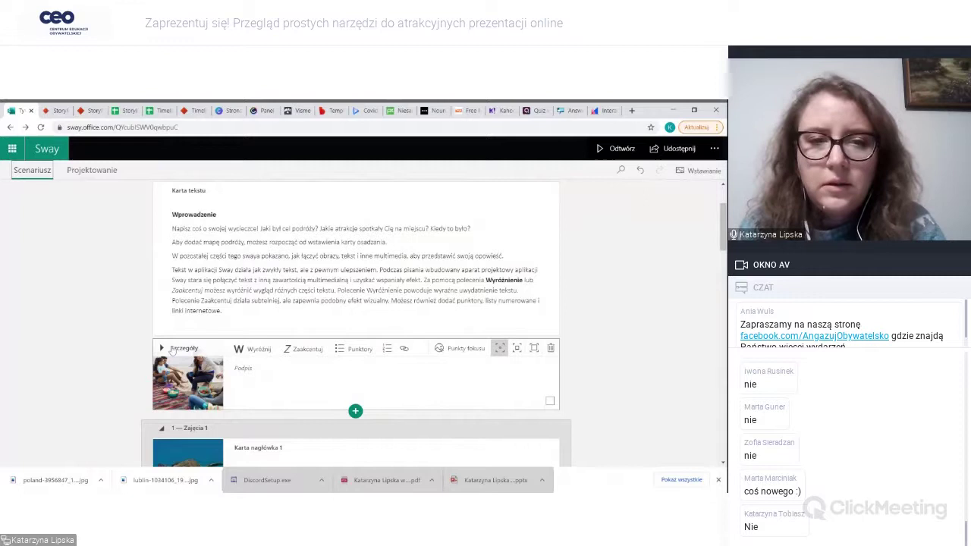
pyautogui.scroll(-3, 511, 384)
pyautogui.scroll(-5, 511, 384)
pyautogui.scroll(2, 510, 382)
pyautogui.scroll(-15, 509, 382)
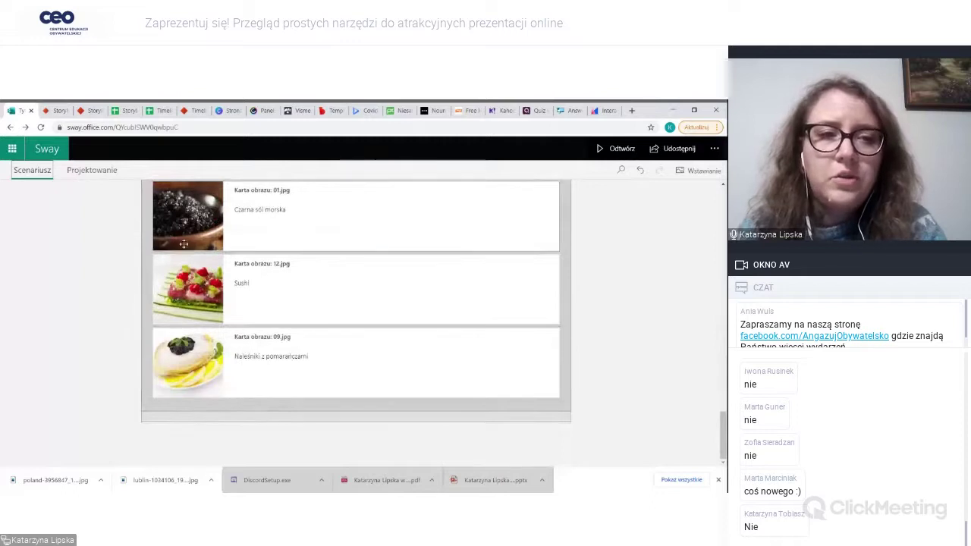
# - Go to the Sway start page, view the templates and featured Sways, and look over the tutorial article on creating in Sway
pyautogui.click(27, 150)
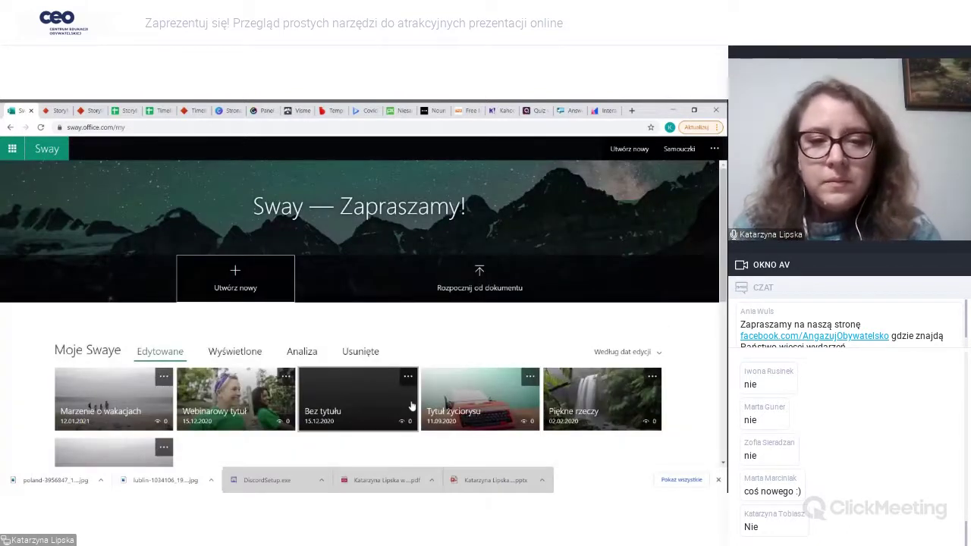
pyautogui.scroll(-5, 412, 407)
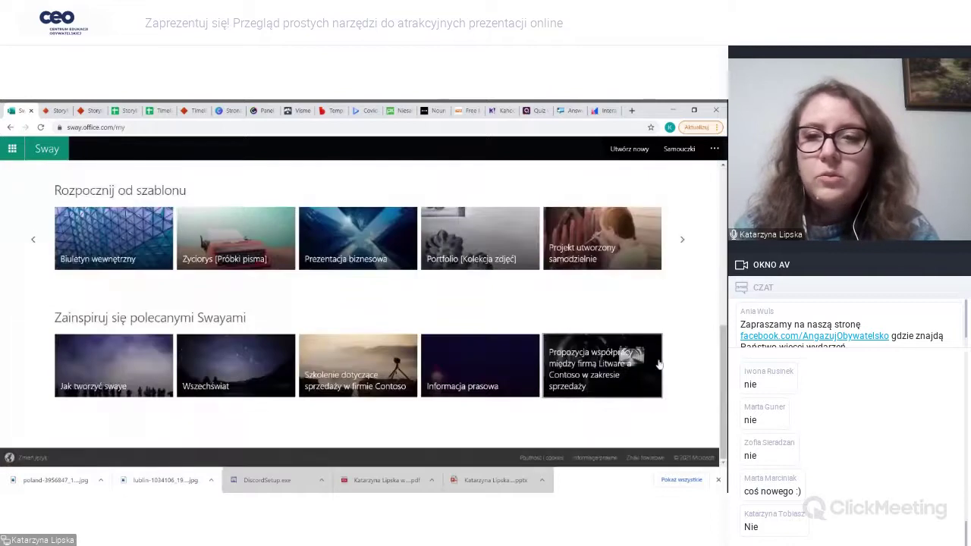
pyautogui.click(678, 150)
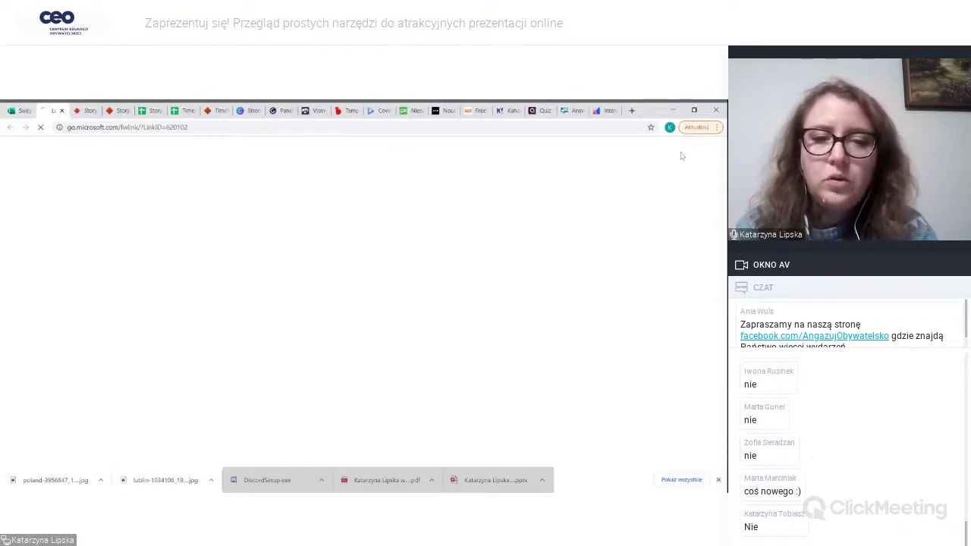
pyautogui.scroll(-2, 321, 312)
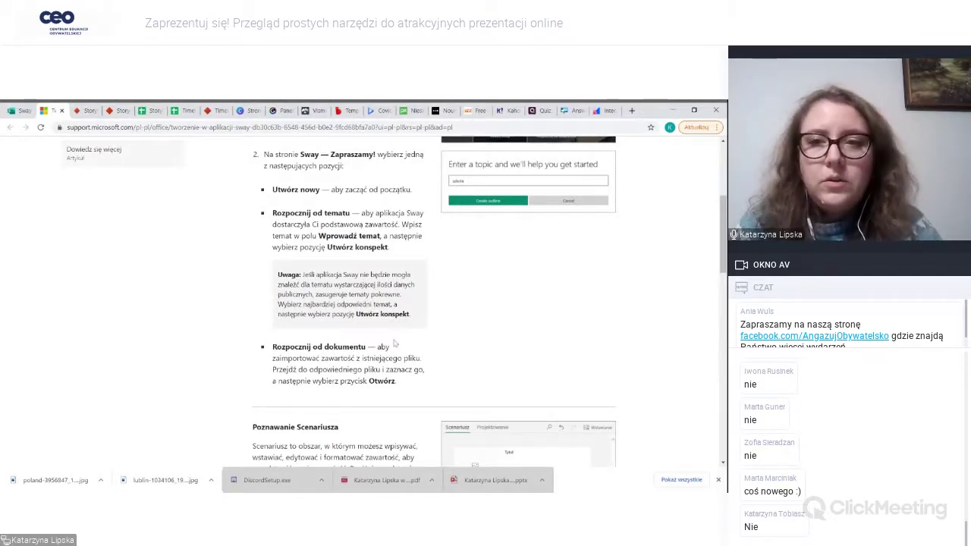
pyautogui.hotkey('ctrl', 'shift', 'Tab')
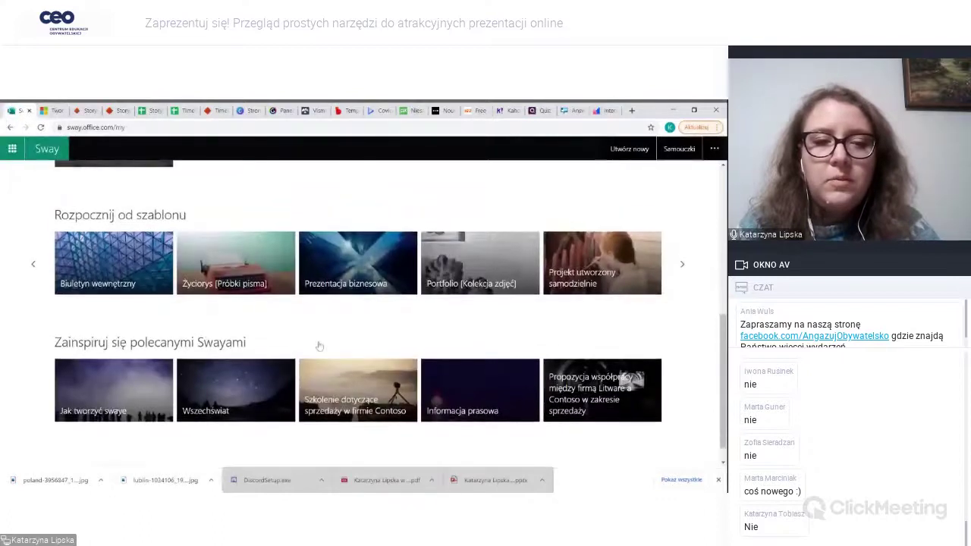
# - Reopen the "Marzenie o wakacjach" Sway from the start page, play it and look through its sections
pyautogui.scroll(-2, 321, 345)
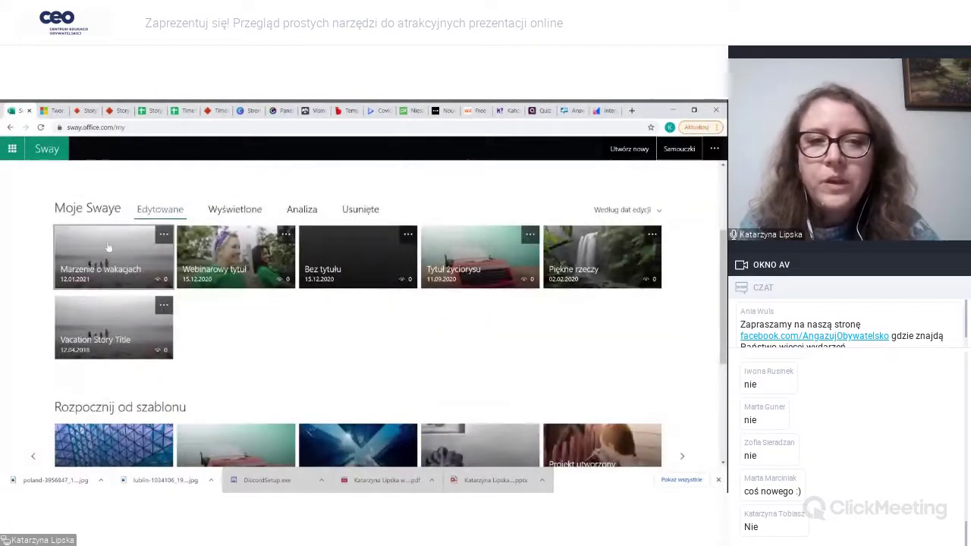
pyautogui.click(106, 246)
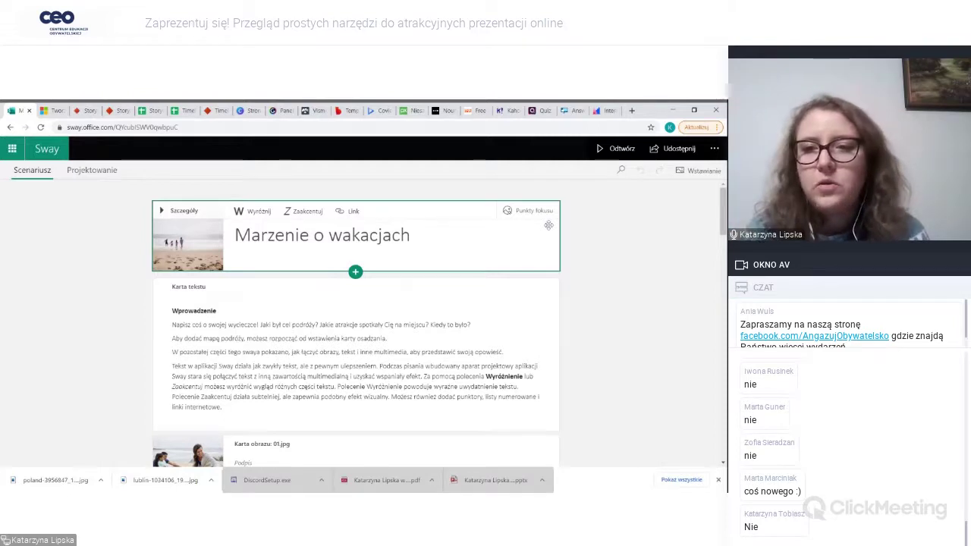
pyautogui.click(618, 149)
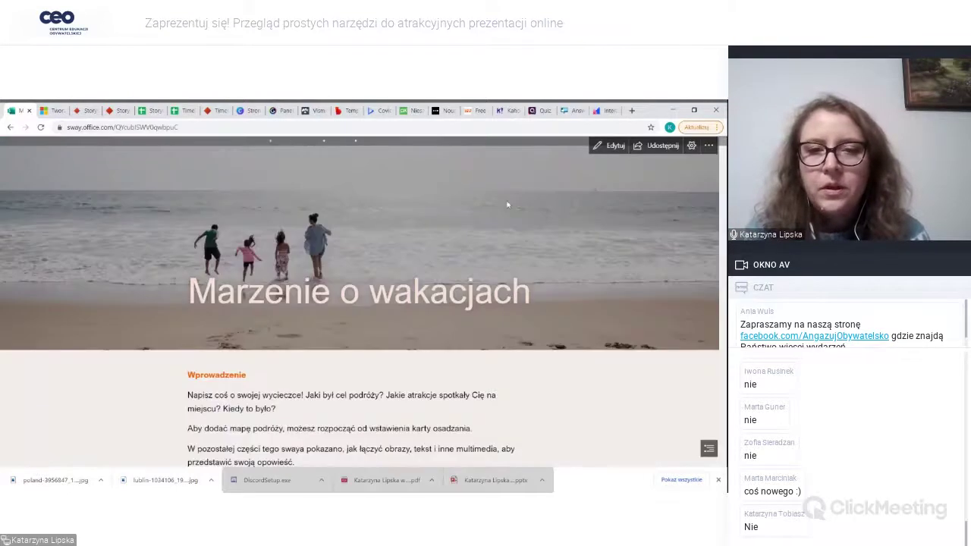
pyautogui.scroll(-5, 621, 392)
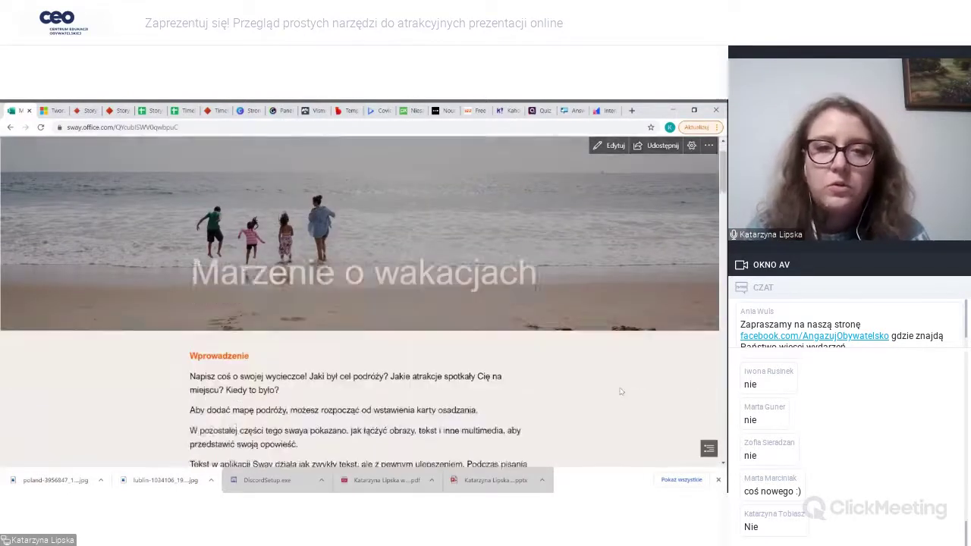
pyautogui.scroll(-5, 620, 390)
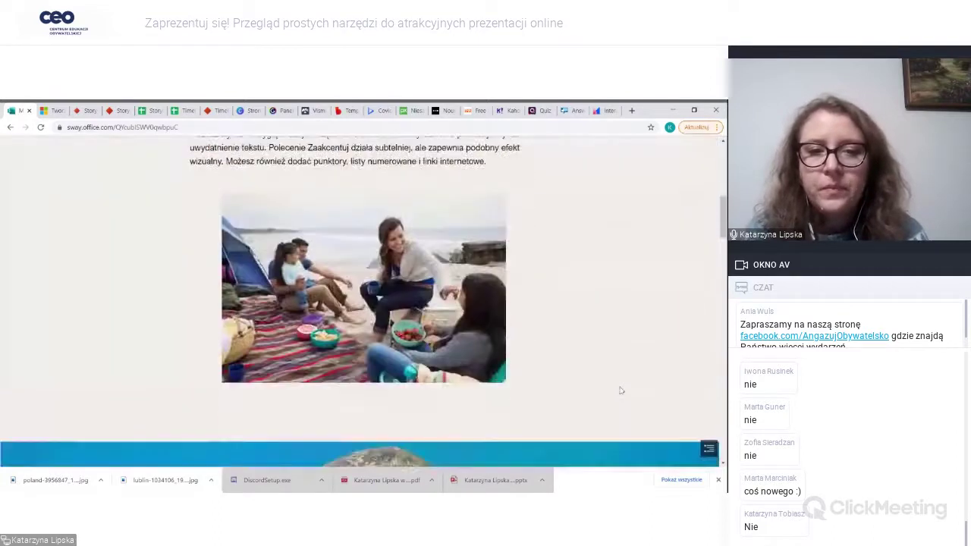
pyautogui.scroll(-4, 621, 391)
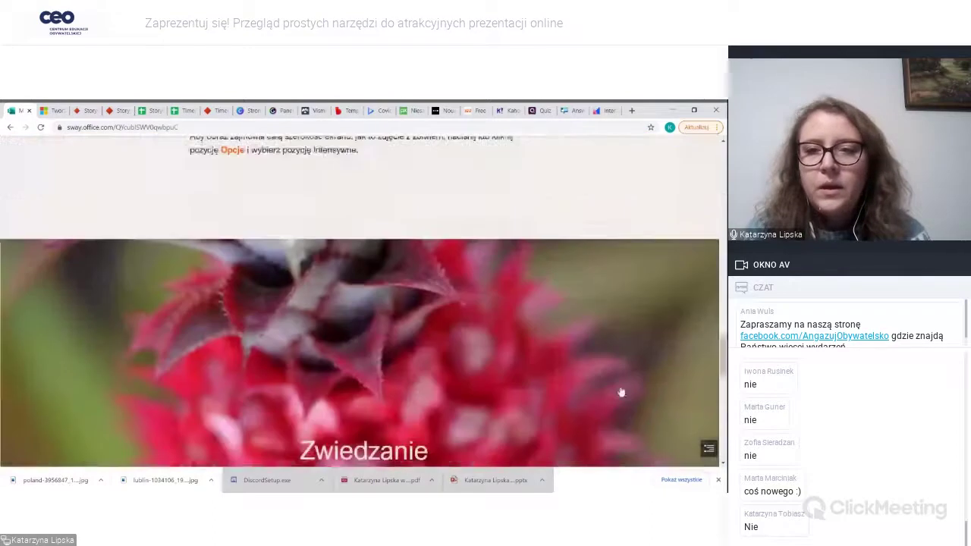
pyautogui.scroll(5, 621, 391)
pyautogui.scroll(10, 620, 391)
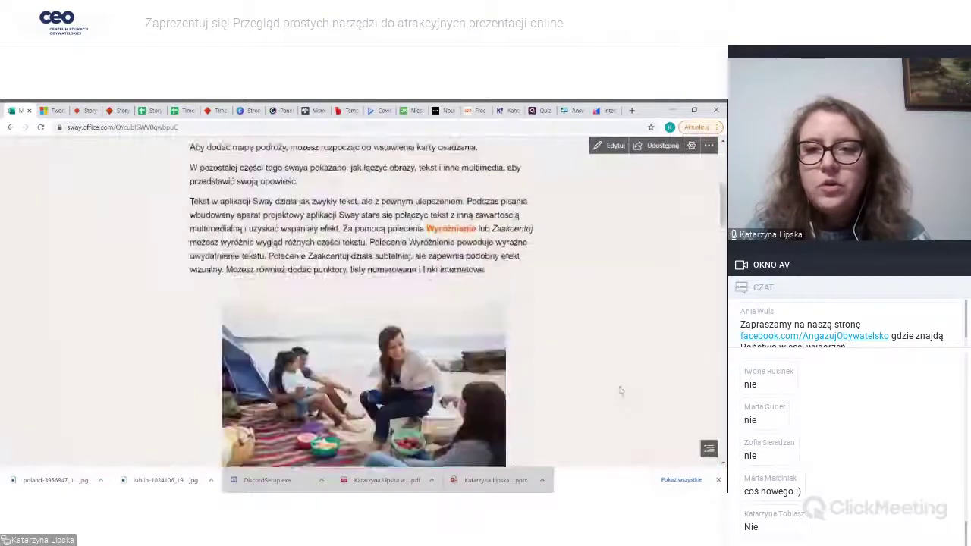
# - Open the Sway's sharing options, select the viewing link and switch the invitation to editing
pyautogui.click(657, 145)
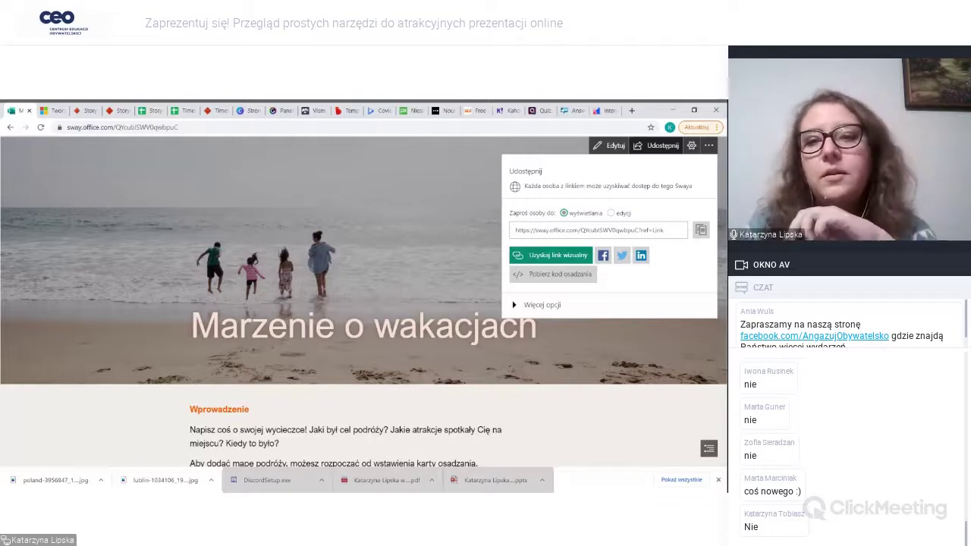
pyautogui.click(598, 229)
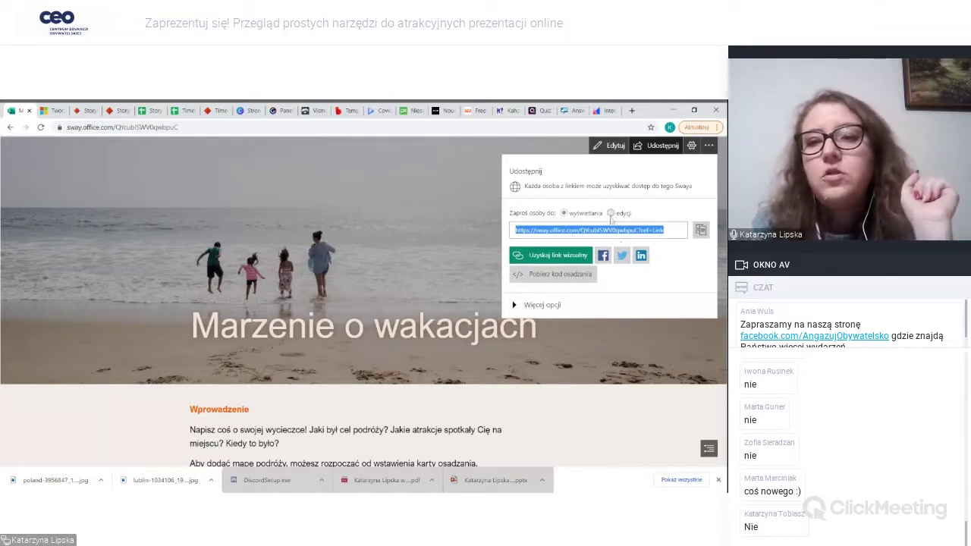
pyautogui.click(611, 213)
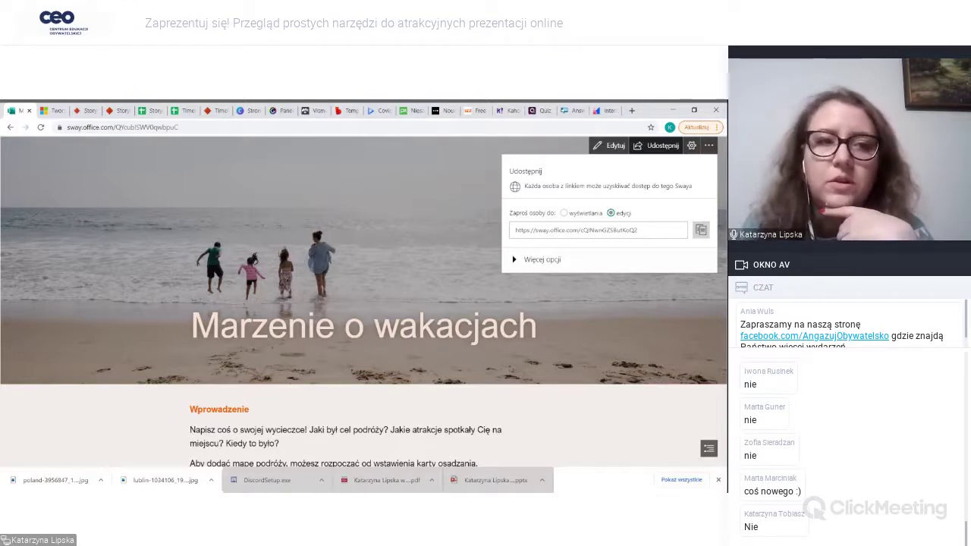
# - Close the Sway and tutorial pages, switch to StoryMapJS and open the "Płynie Wisła, płynie..." StoryMap
pyautogui.click(30, 110)
pyautogui.click(29, 110)
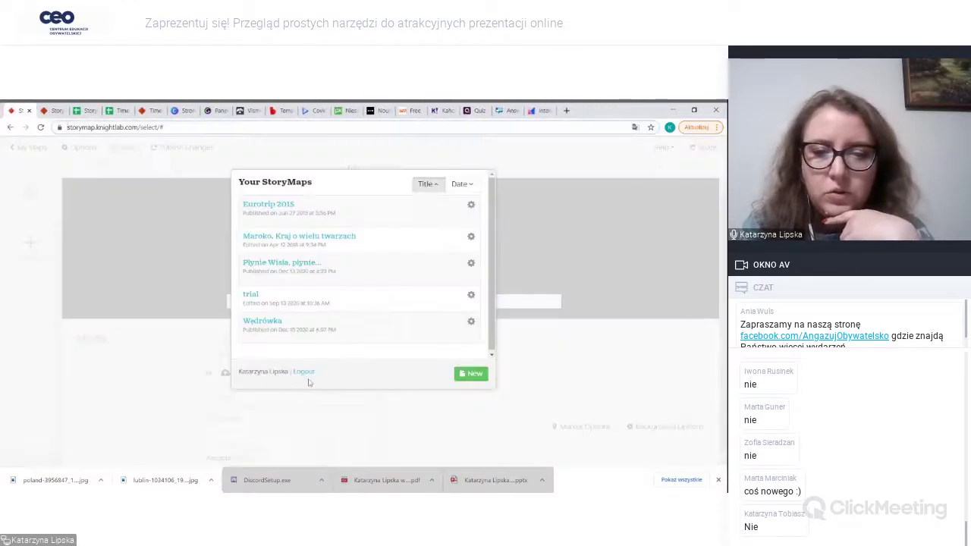
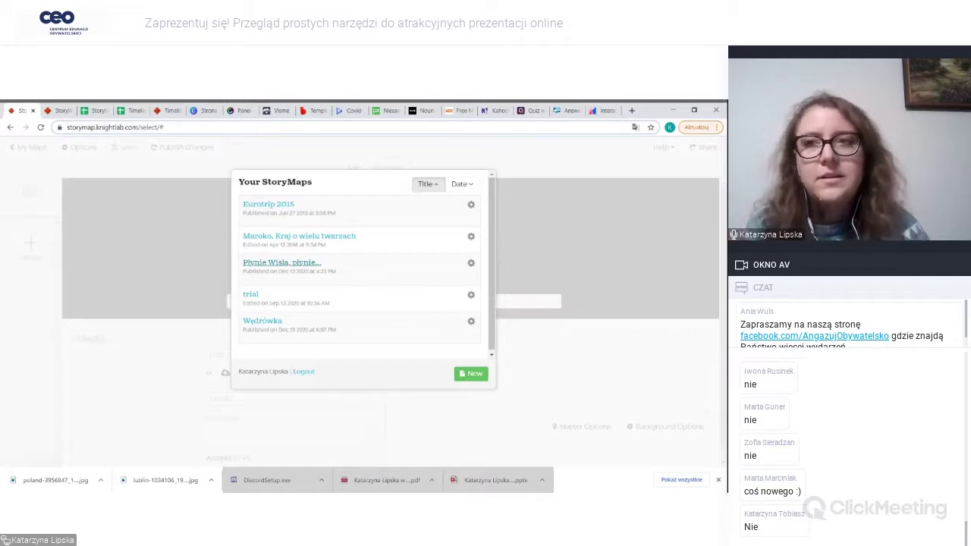
pyautogui.click(285, 265)
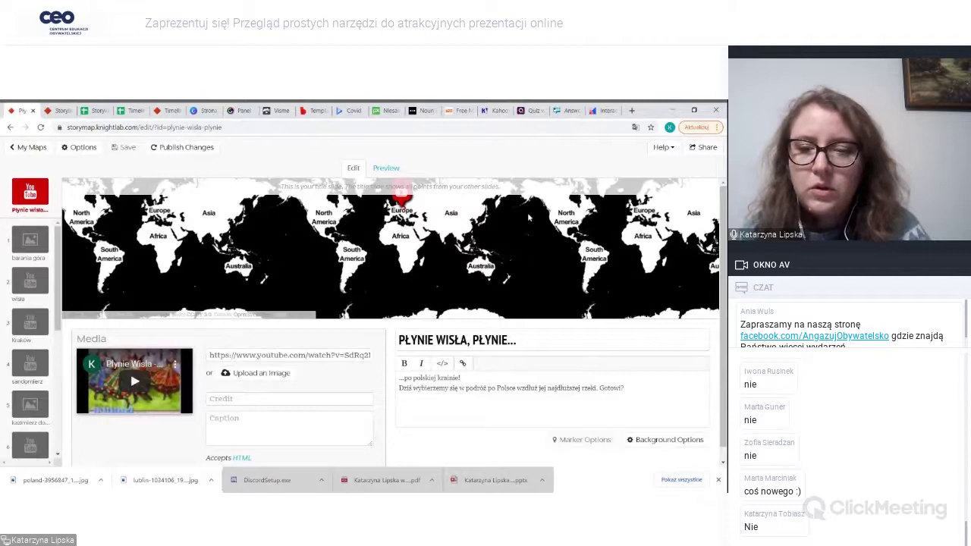
# - Copy the StoryMap's share link and open the published map in a new browser tab
pyautogui.click(703, 148)
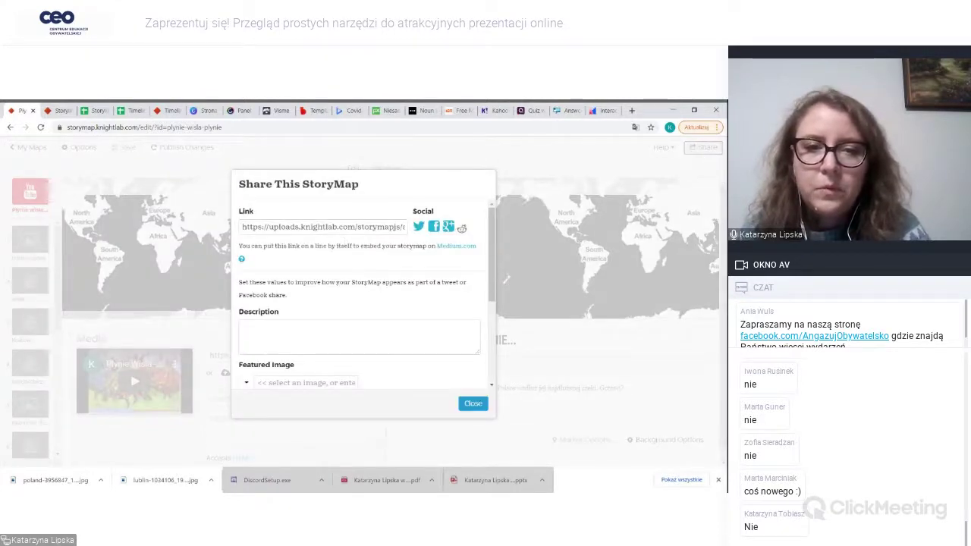
pyautogui.click(322, 227)
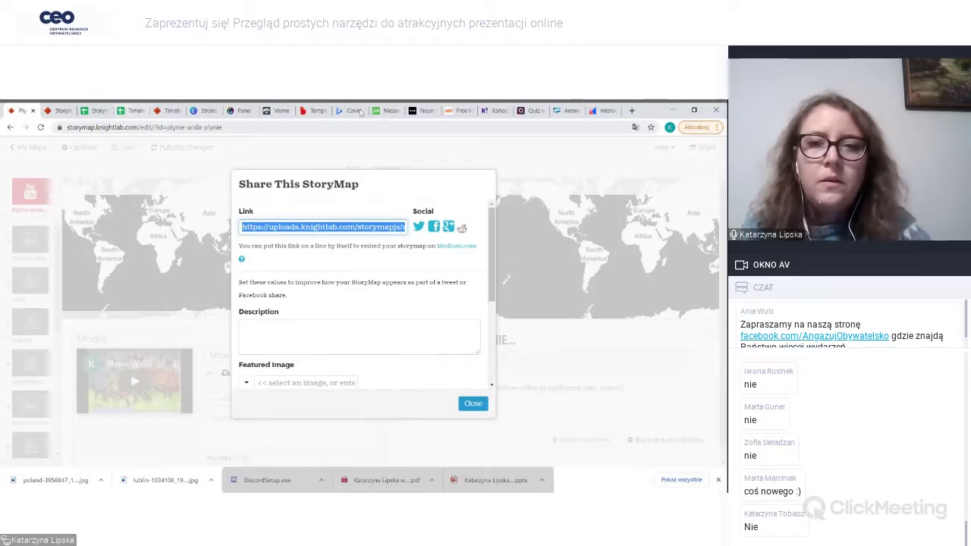
pyautogui.hotkey('ctrl', 't')
pyautogui.hotkey('ctrl', 'v')
pyautogui.press('Return')
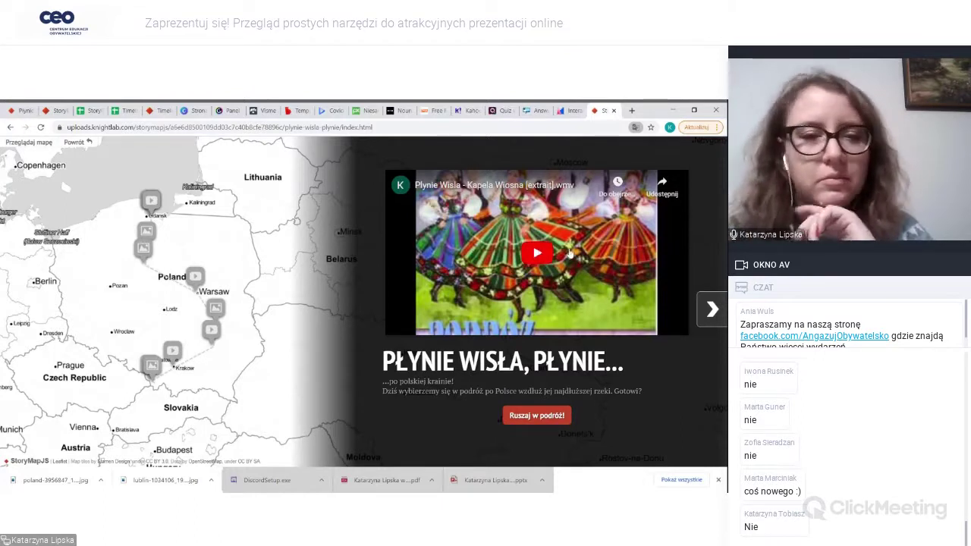
# - Start the published "Płynie Wisła, płynie..." map and go through its stops along the river from Barania Góra to the closing slide
pyautogui.click(536, 422)
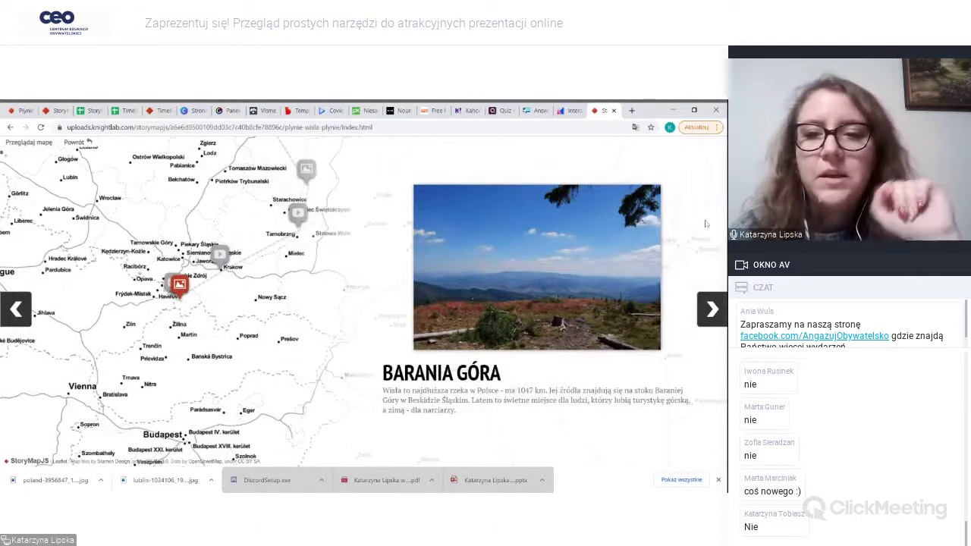
pyautogui.click(714, 311)
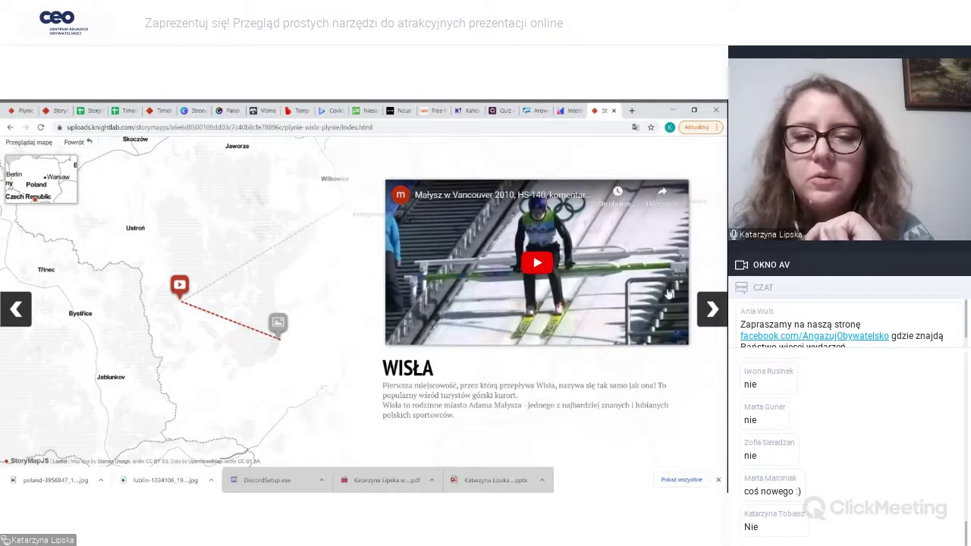
pyautogui.click(713, 309)
pyautogui.click(714, 309)
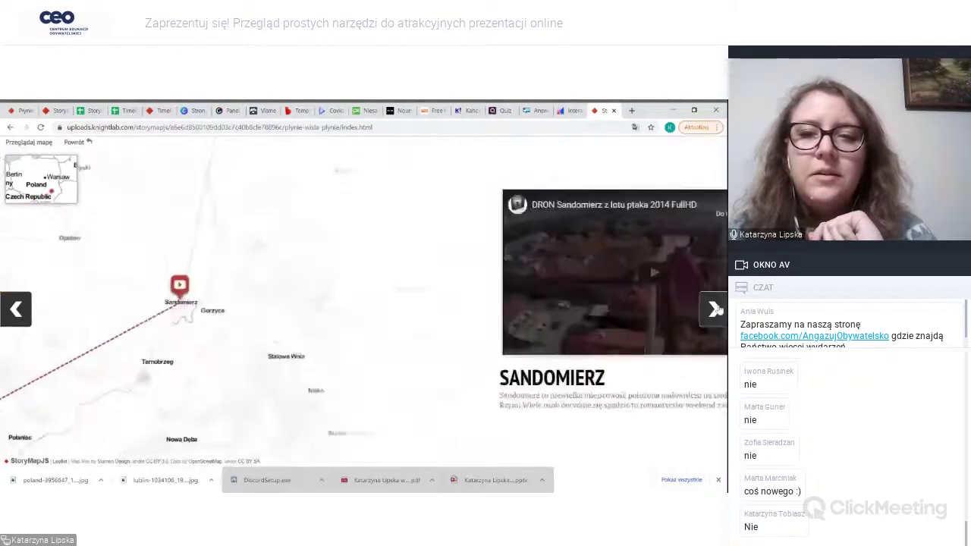
pyautogui.click(714, 309)
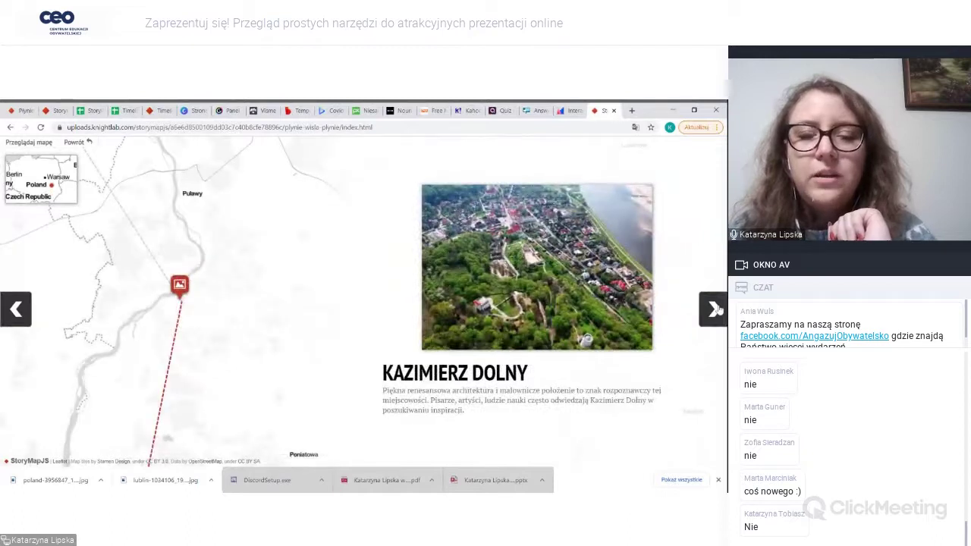
pyautogui.click(714, 309)
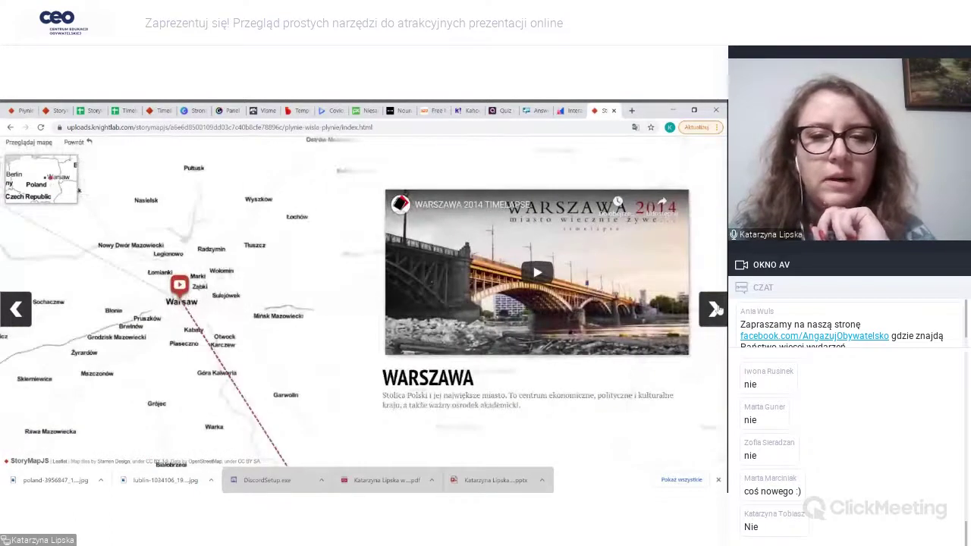
pyautogui.click(714, 309)
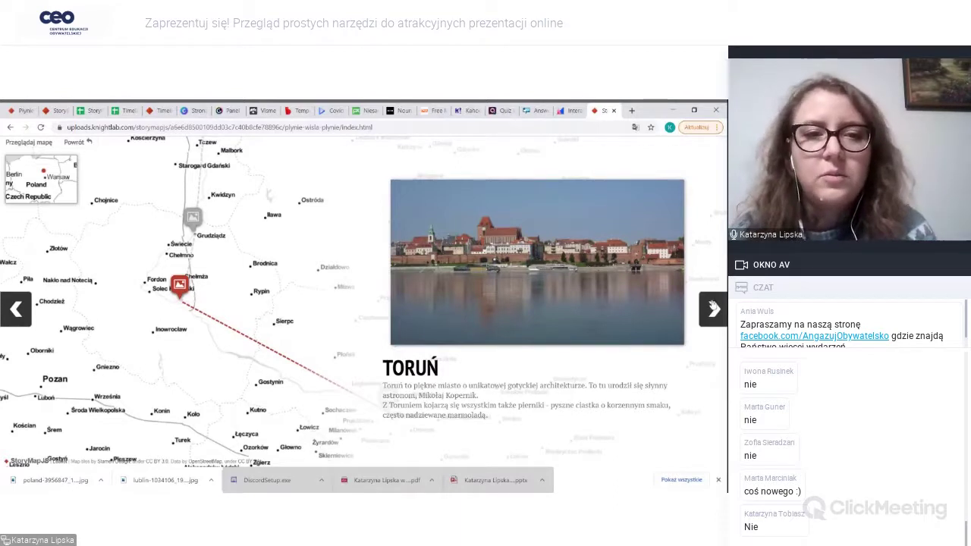
pyautogui.click(713, 307)
pyautogui.click(714, 308)
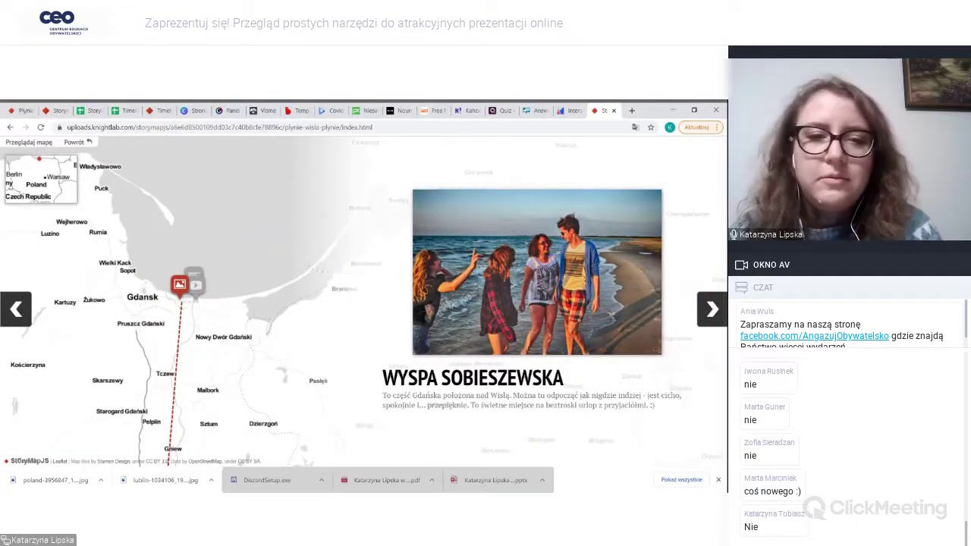
pyautogui.click(714, 323)
pyautogui.click(716, 319)
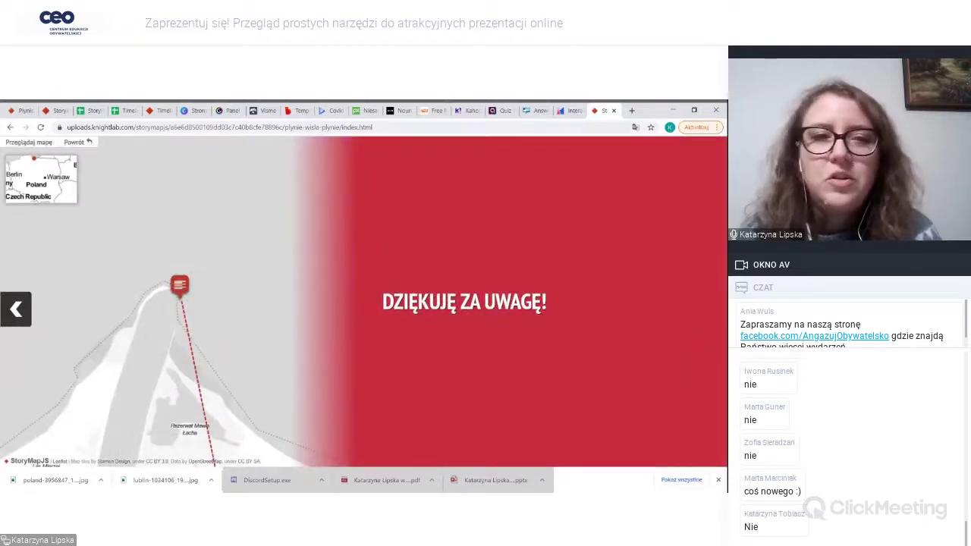
# - Close the published map and create a new StoryMap named "Webinarowa mapa"
pyautogui.click(614, 110)
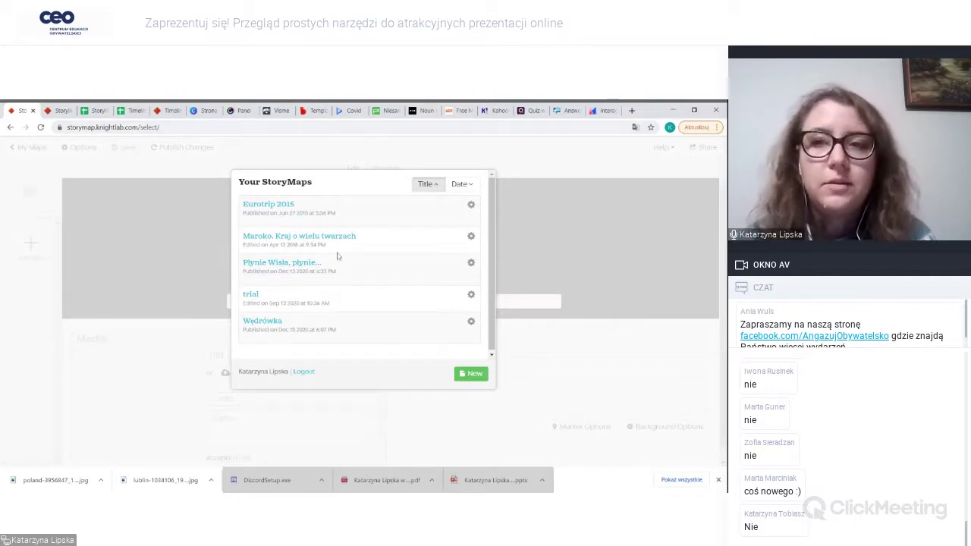
pyautogui.click(472, 374)
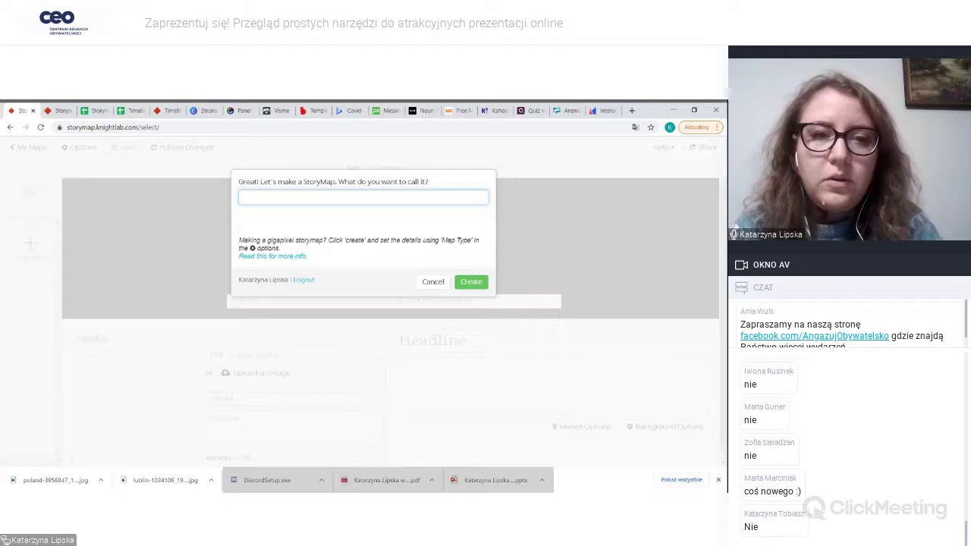
pyautogui.write('Webinarowa mapa')
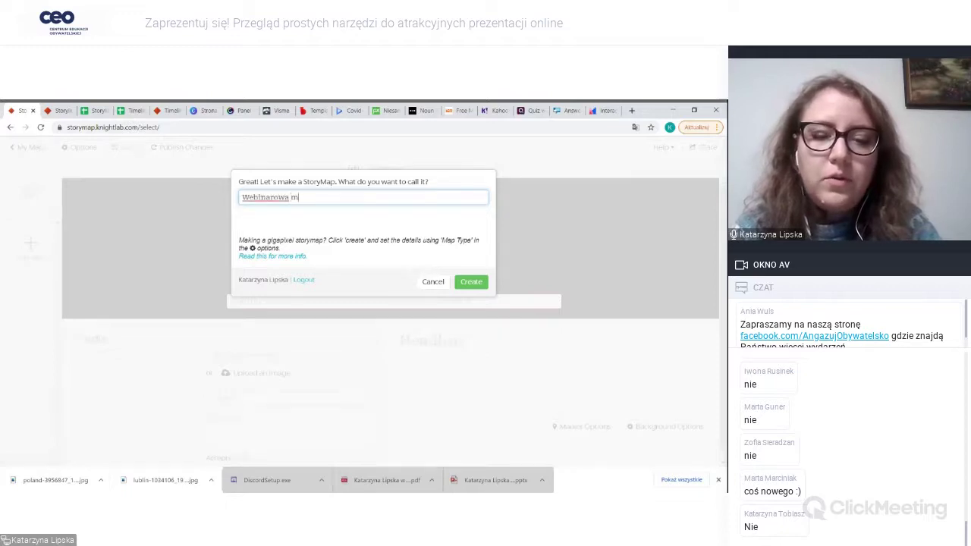
pyautogui.click(475, 287)
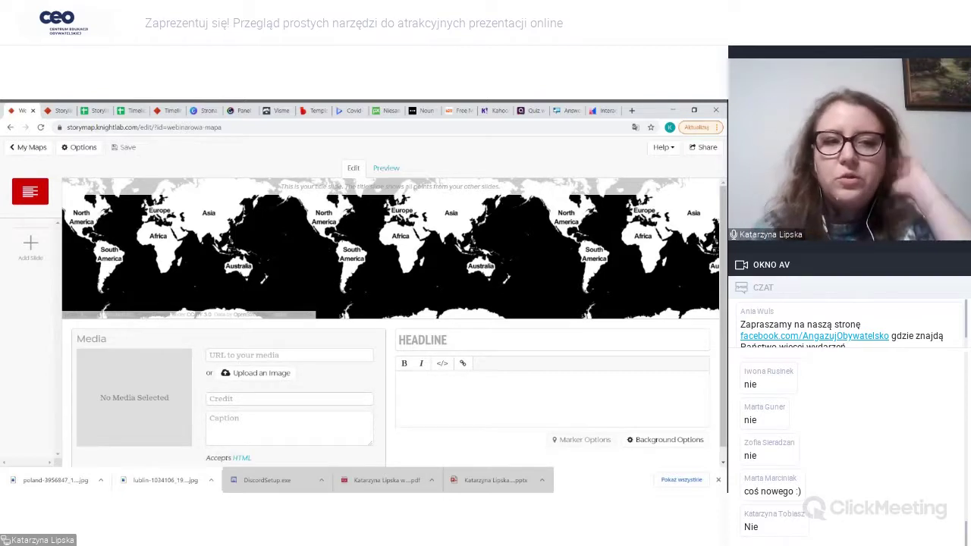
# - Give the title slide the headline "Webinarowy tytuł" and the description "Zapraszam w podróż"
pyautogui.click(425, 340)
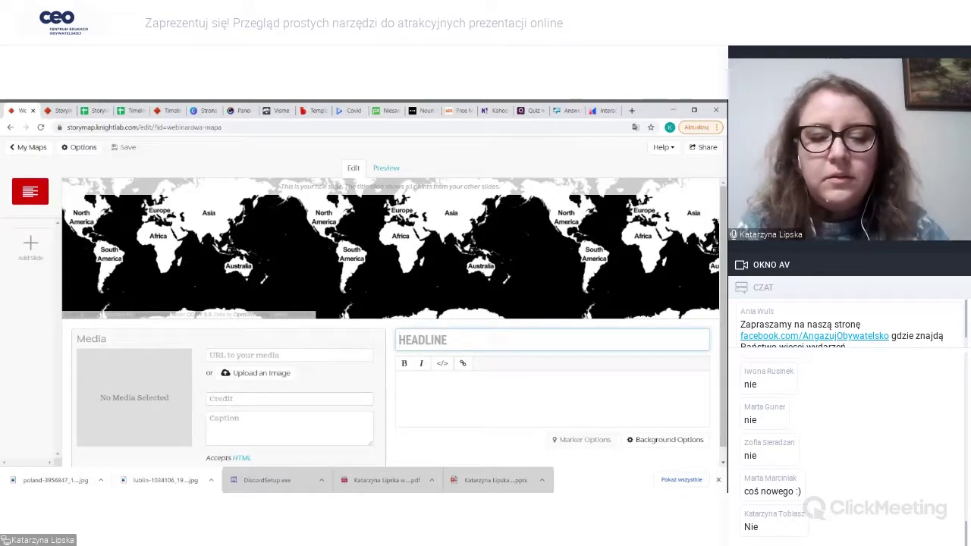
pyautogui.write('WEBINAROWY TYTUŁ')
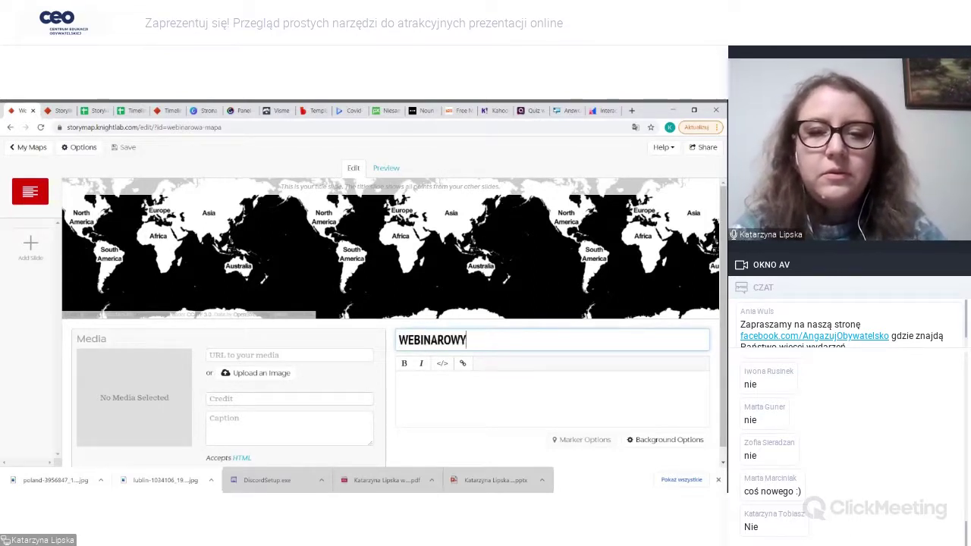
pyautogui.click(400, 377)
pyautogui.write('Zapraszam w podróż')
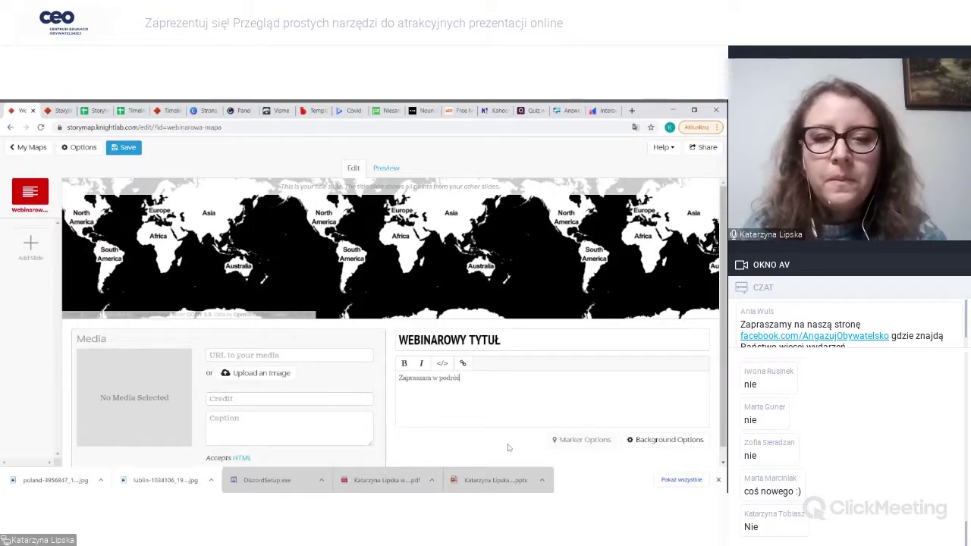
# - Upload wintry-3758523_1920.jpg as the title slide's image, preview the slide and return to editing
pyautogui.scroll(-1, 372, 378)
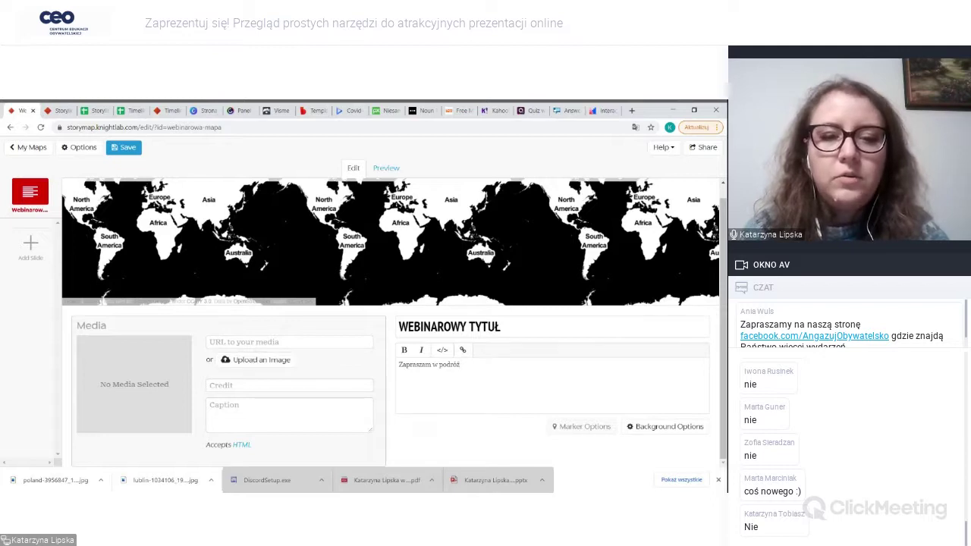
pyautogui.click(288, 343)
pyautogui.click(262, 332)
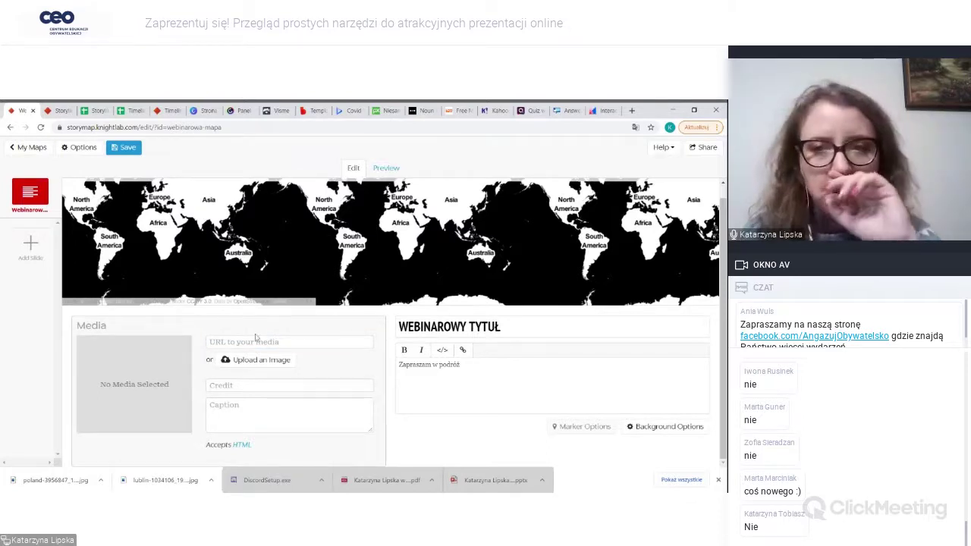
pyautogui.click(262, 360)
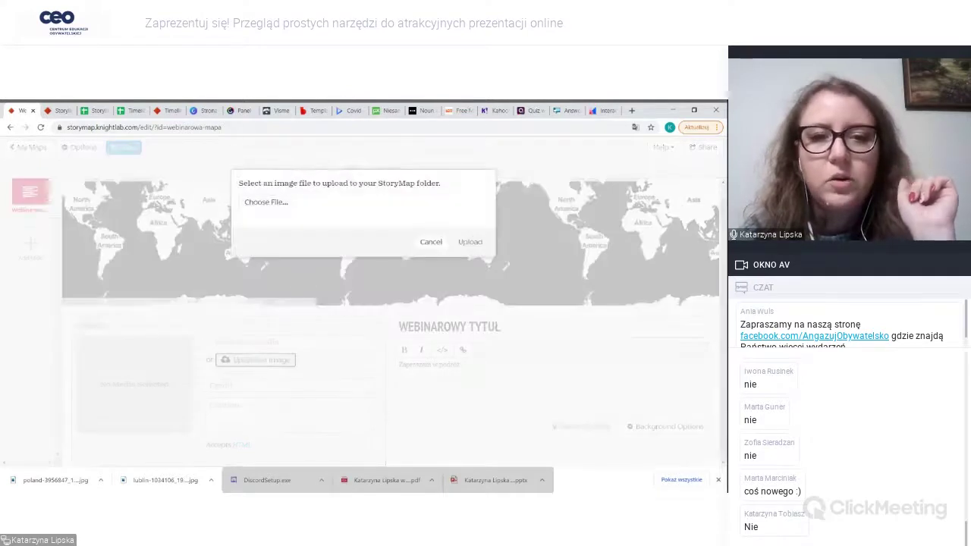
pyautogui.click(282, 206)
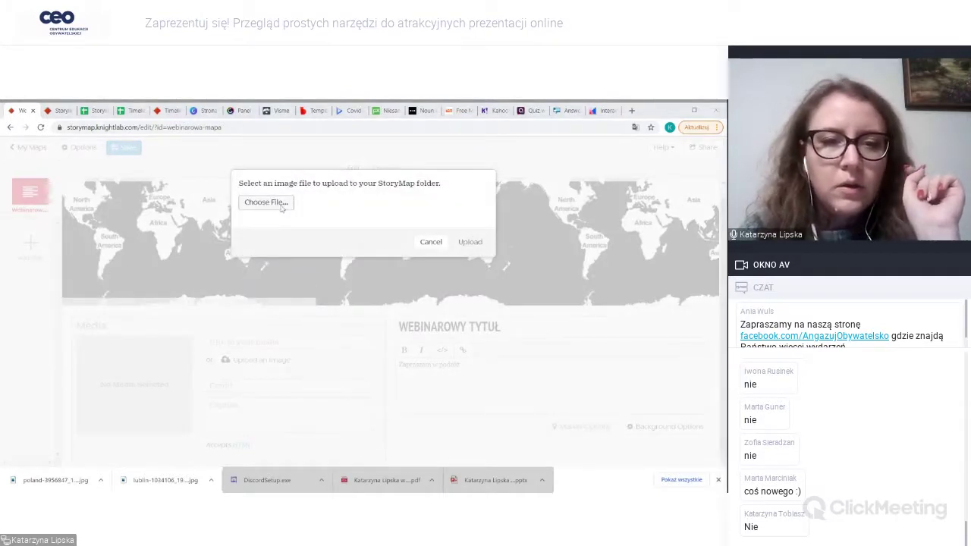
pyautogui.press('Return')
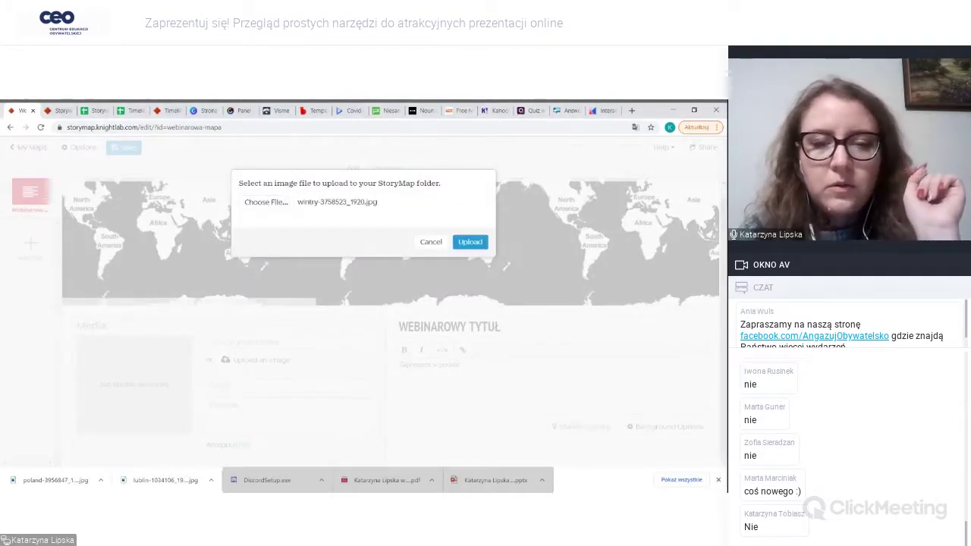
pyautogui.click(471, 242)
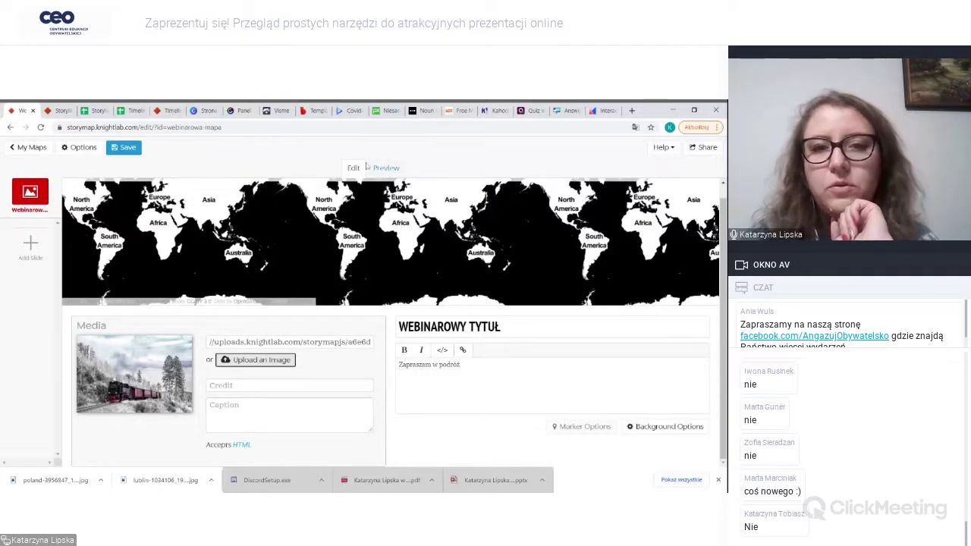
pyautogui.click(391, 169)
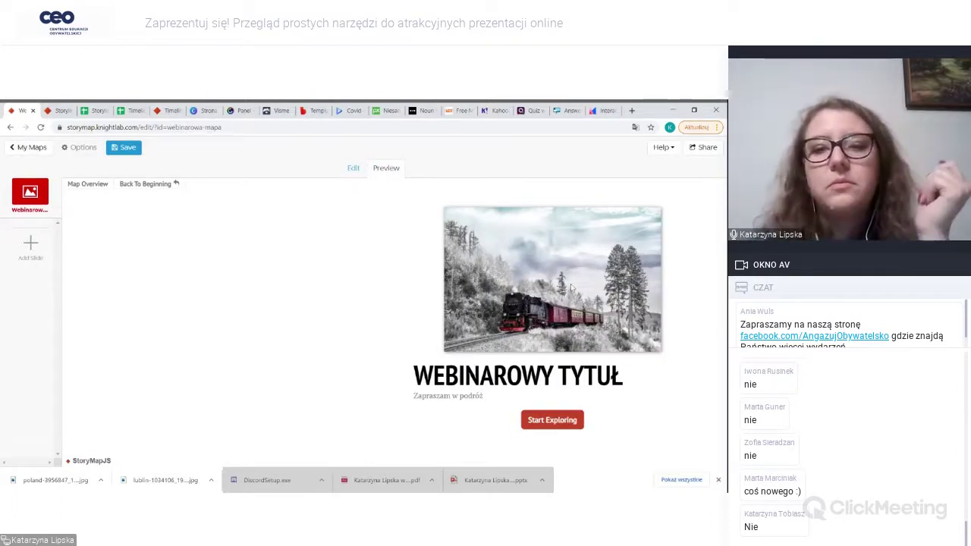
pyautogui.click(353, 168)
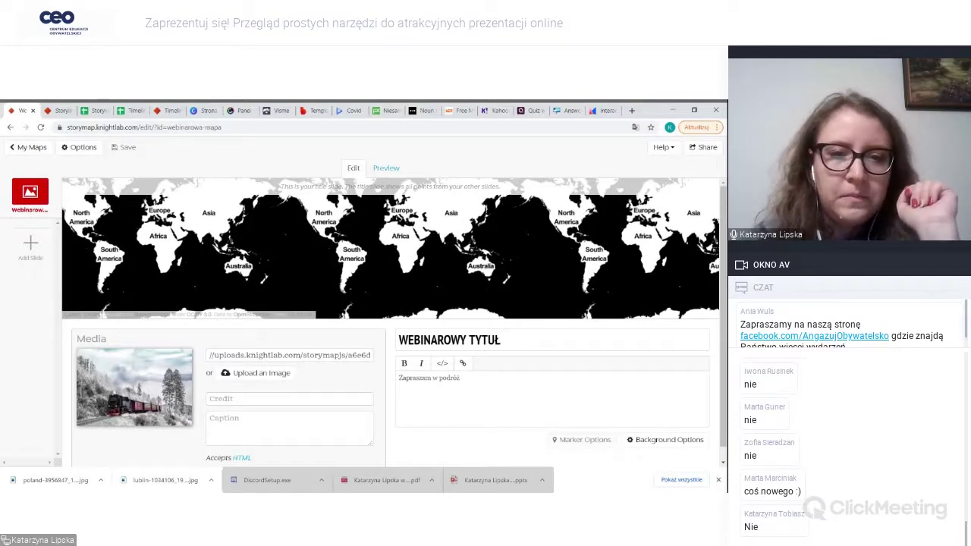
# - Add a new slide and set its map location to Lublin, Lublin Voivodeship, Poland
pyautogui.click(32, 244)
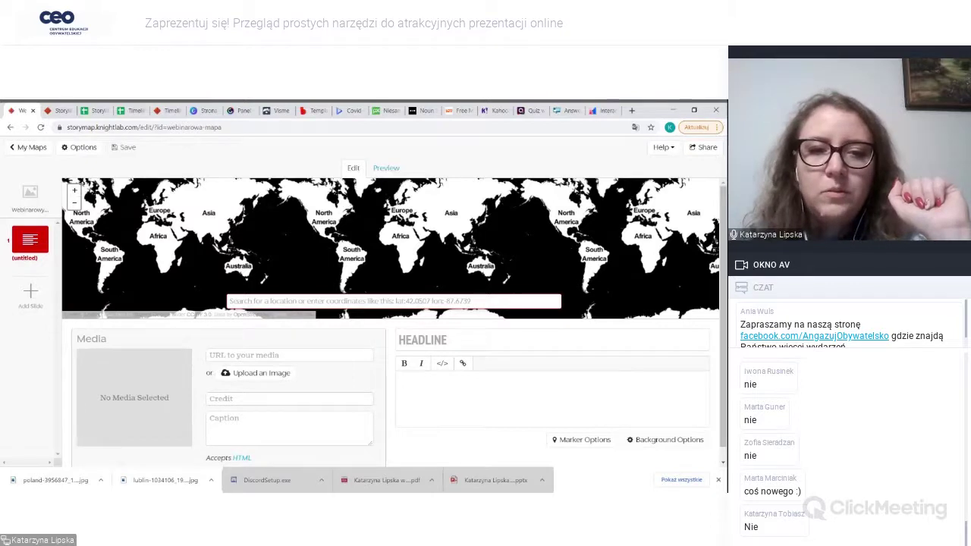
pyautogui.click(229, 301)
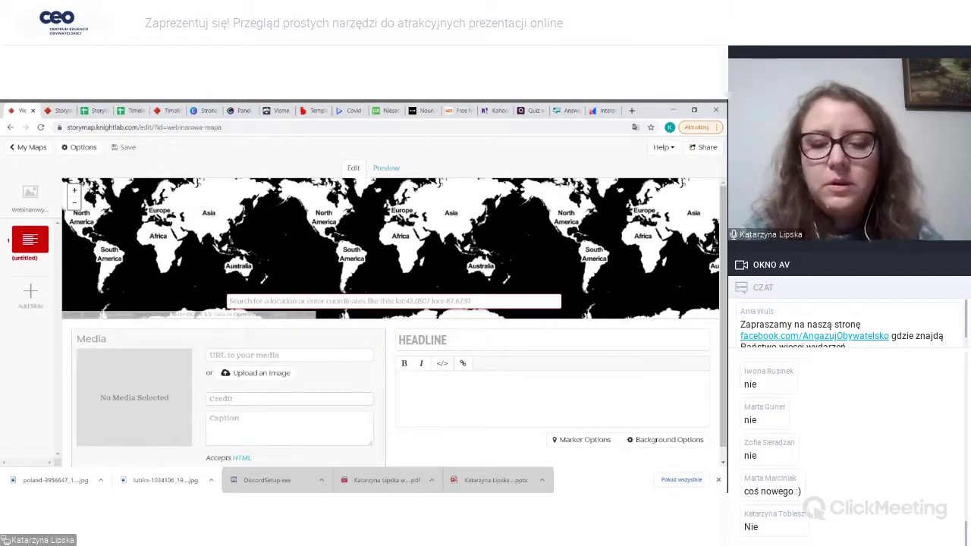
pyautogui.write('lublin')
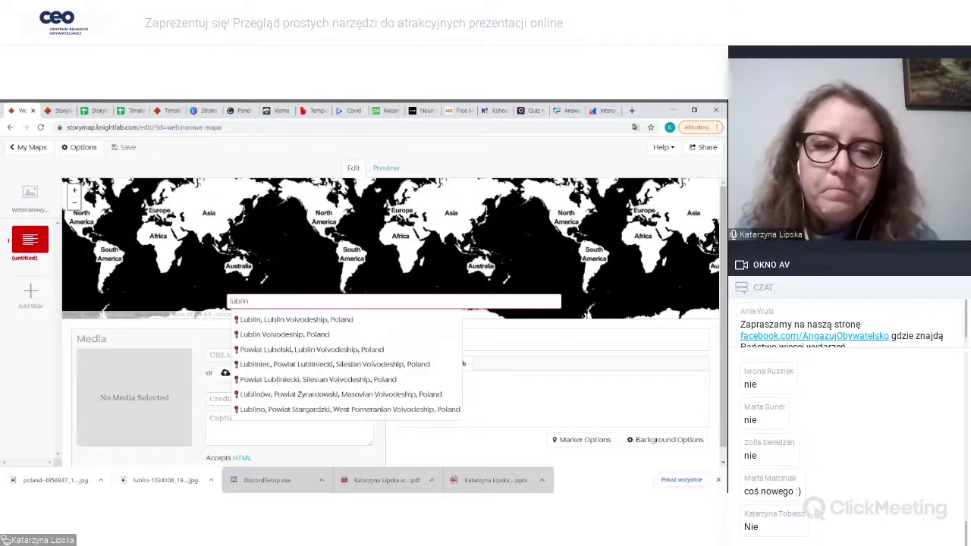
pyautogui.click(263, 320)
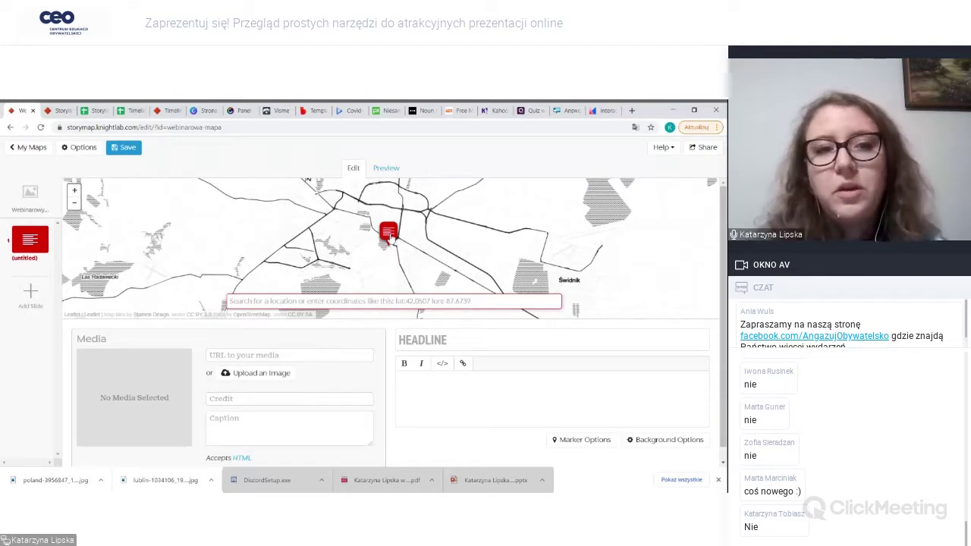
# - Give the new slide the headline "Lublin" and a description starting with "Lublin to piękne"
pyautogui.click(399, 340)
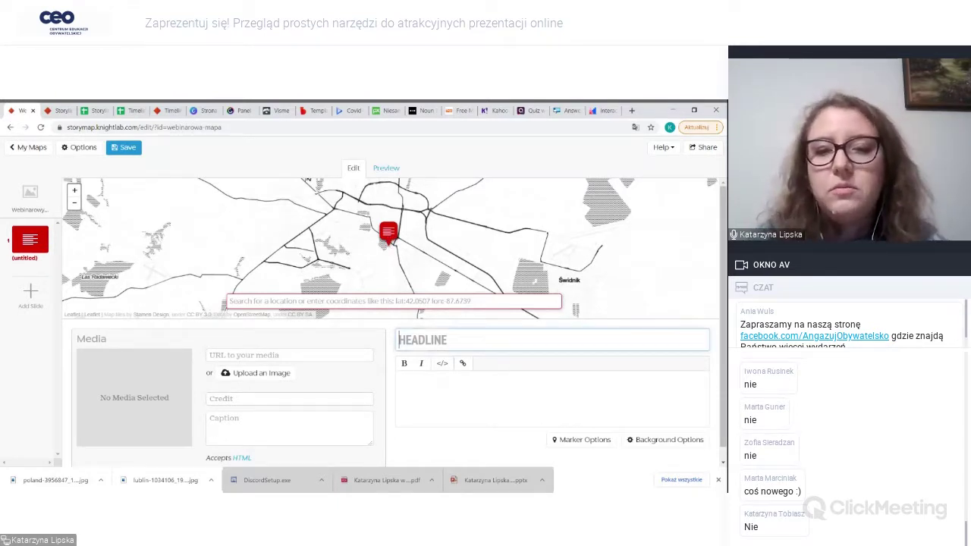
pyautogui.write('Lublin')
pyautogui.press('Tab')
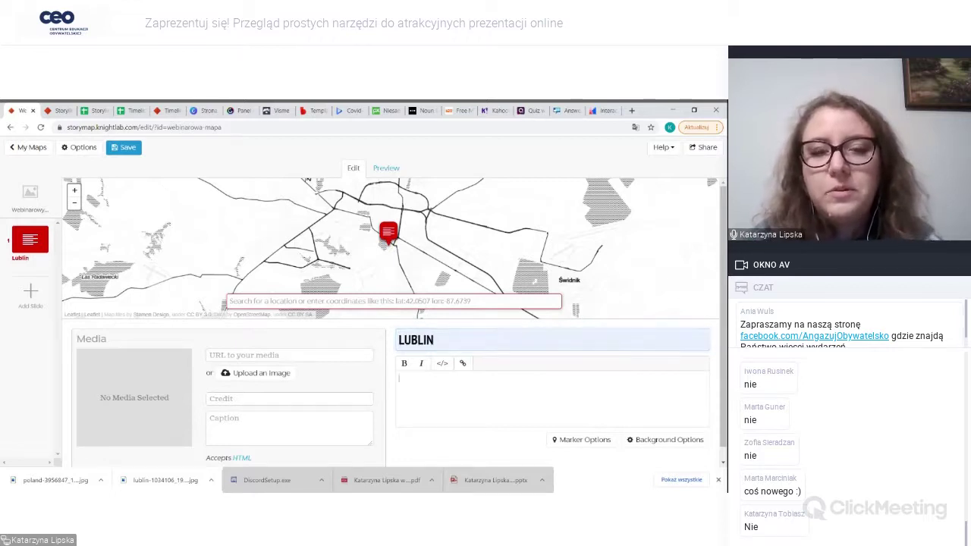
pyautogui.write('Lubl')
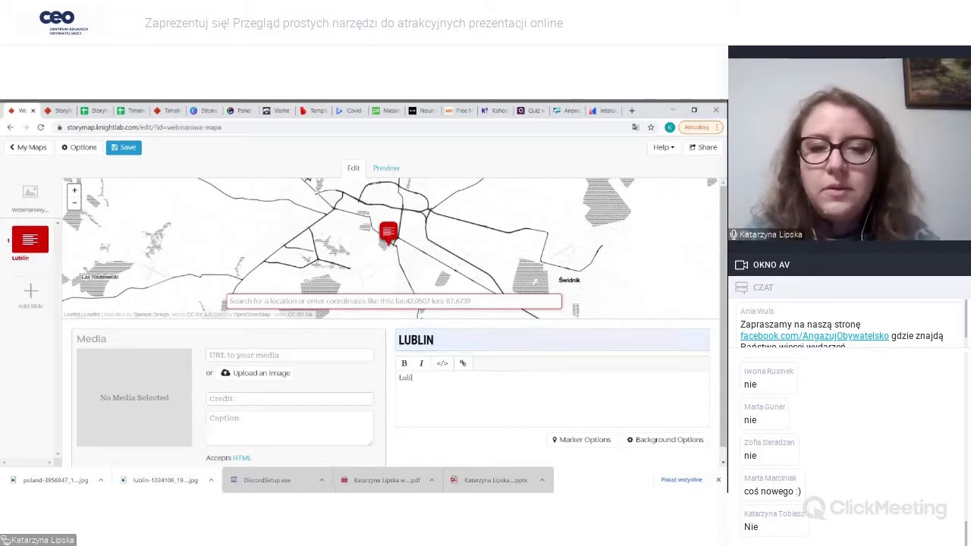
pyautogui.write('in to piękne')
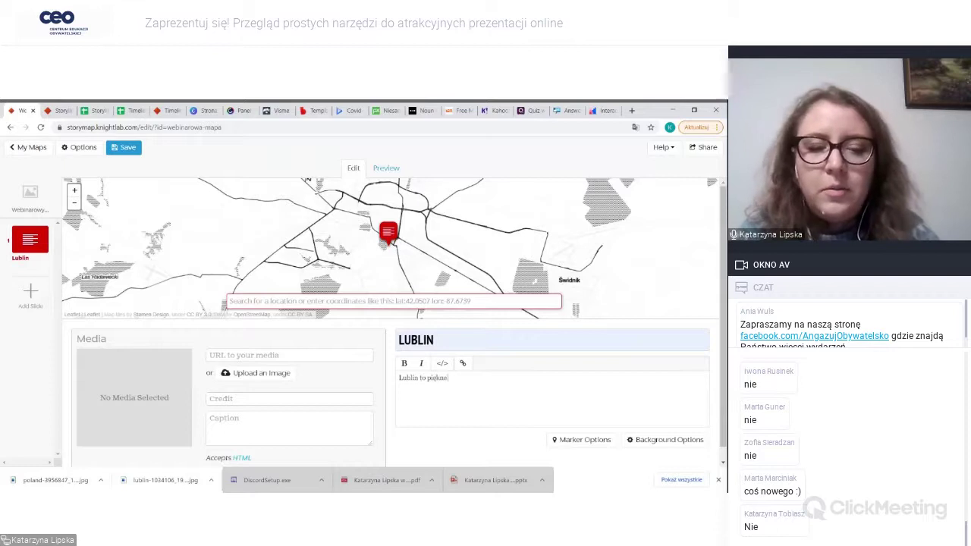
# - Complete the Lublin slide's description as "Lublin to piękne miasto." and upload a photo of the city as its media
pyautogui.write(' miasto')
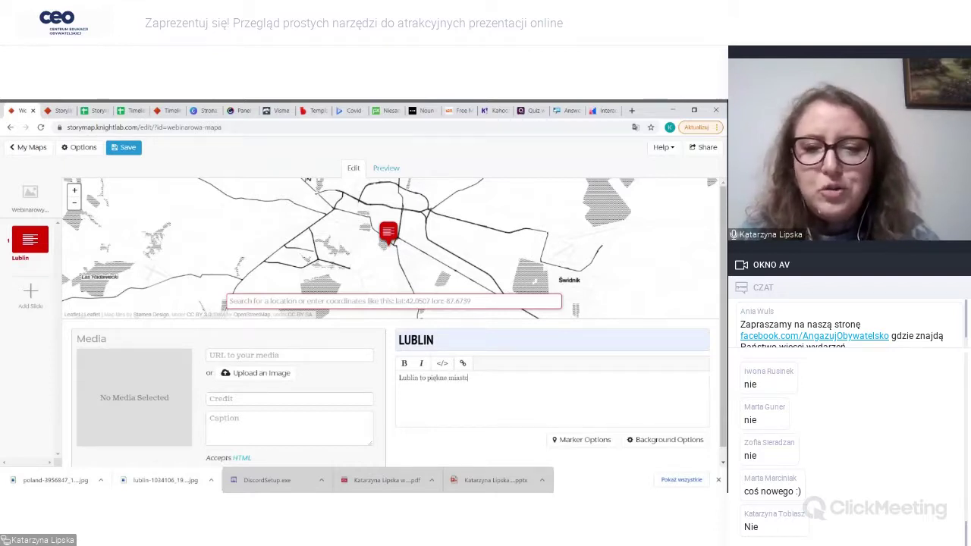
pyautogui.write('.')
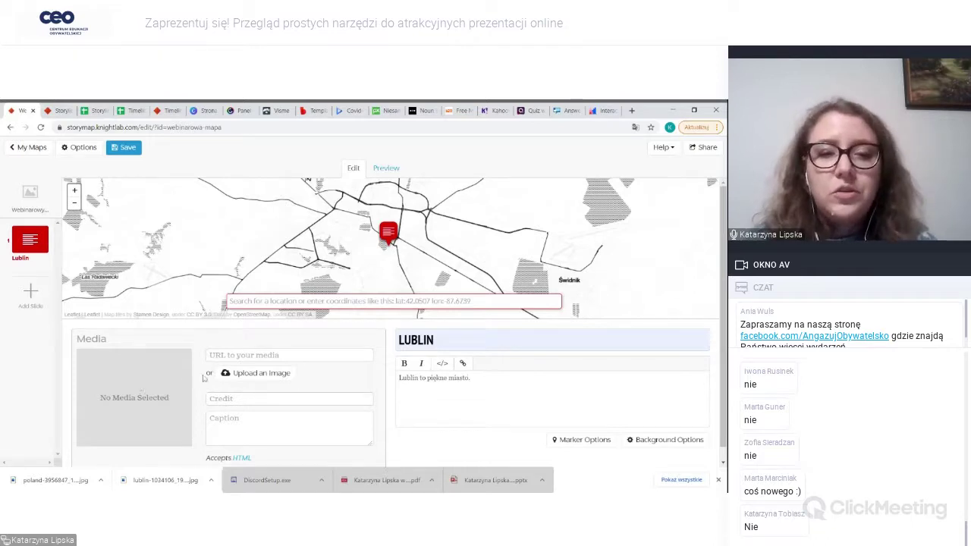
pyautogui.scroll(-1, 204, 378)
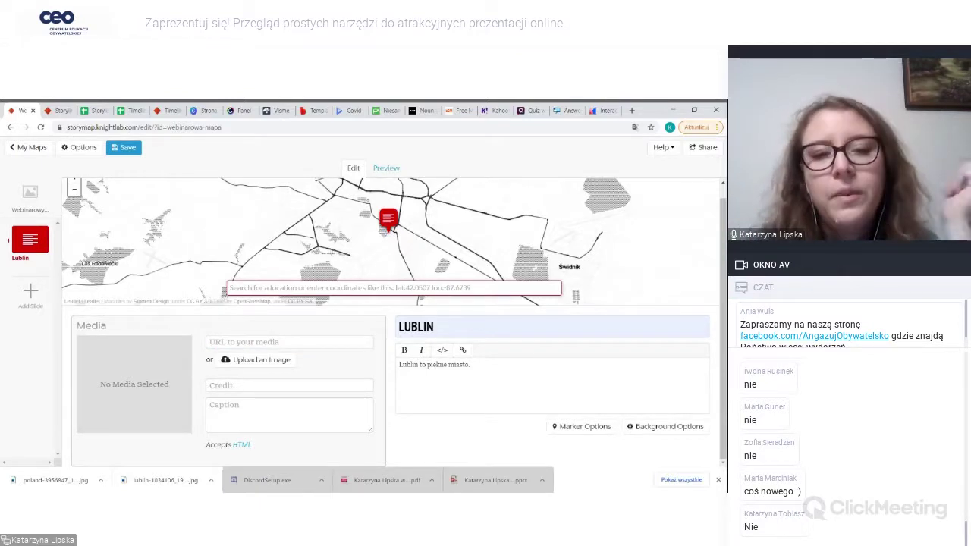
pyautogui.click(245, 362)
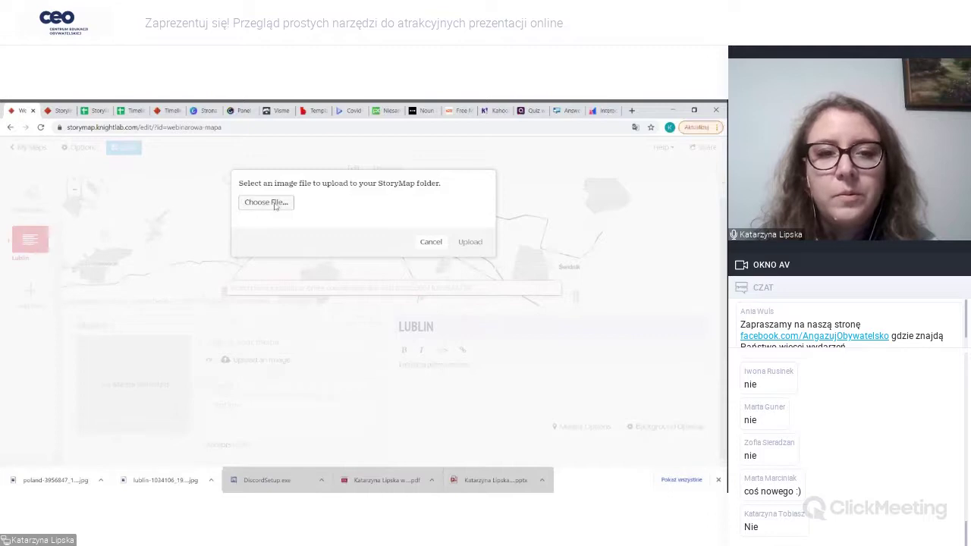
pyautogui.click(273, 203)
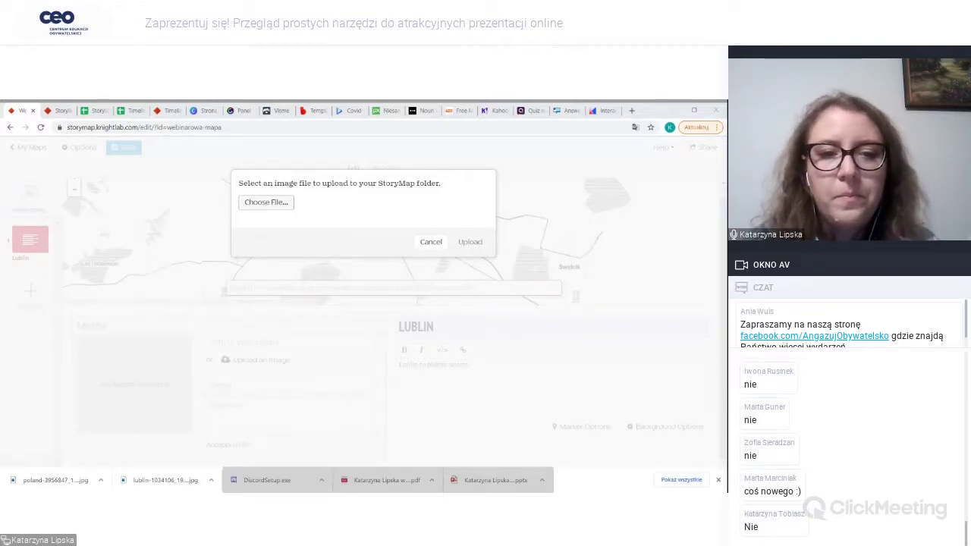
pyautogui.click(470, 241)
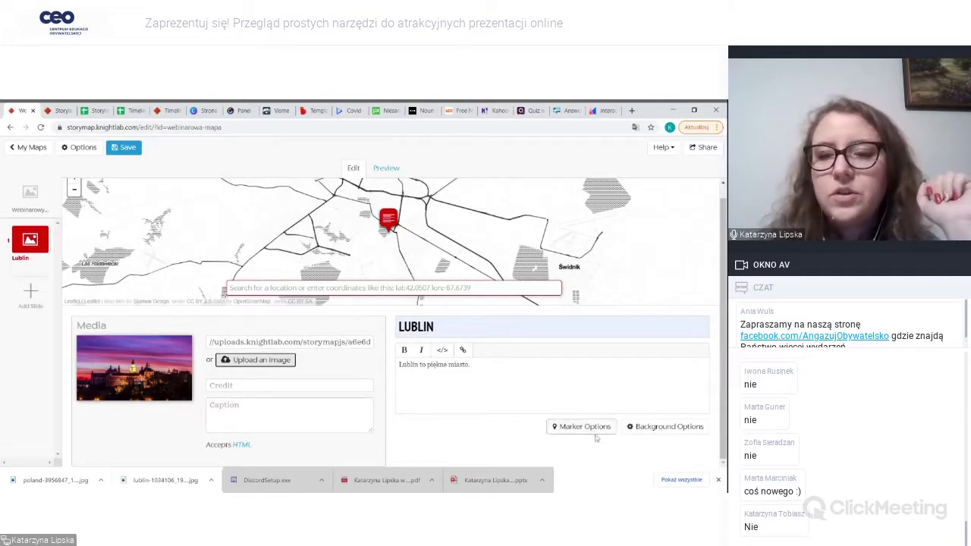
# - Look through the Lublin slide's background options and map marker options without changing them
pyautogui.click(644, 429)
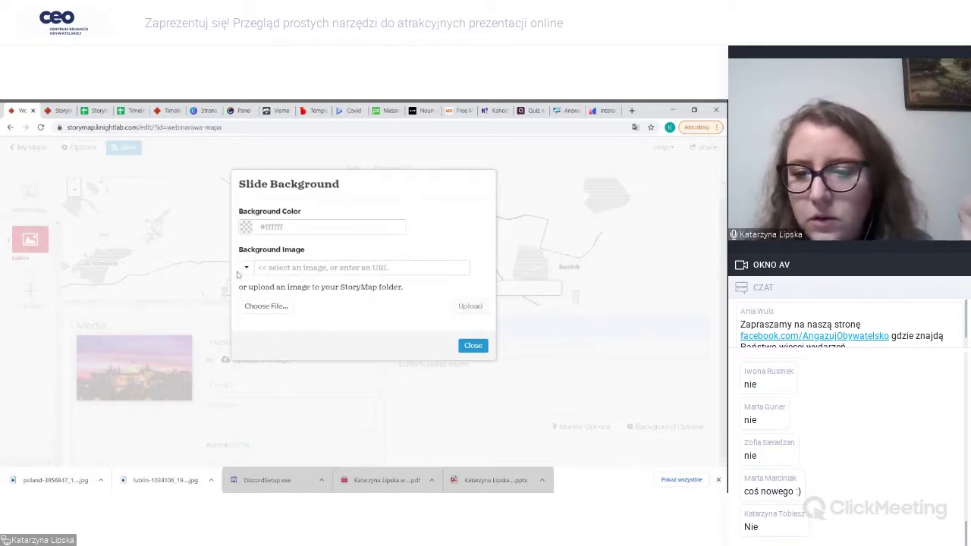
pyautogui.click(473, 345)
pyautogui.click(598, 428)
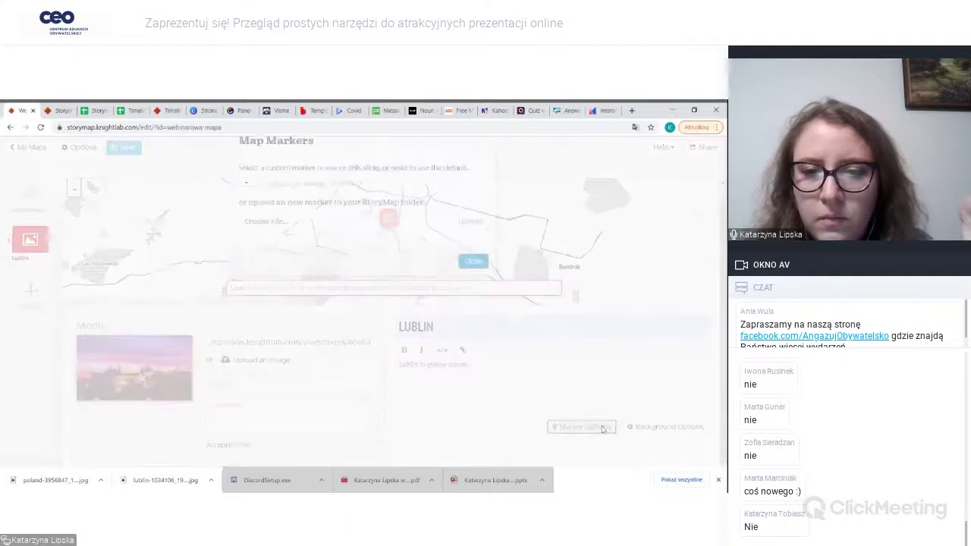
pyautogui.click(472, 304)
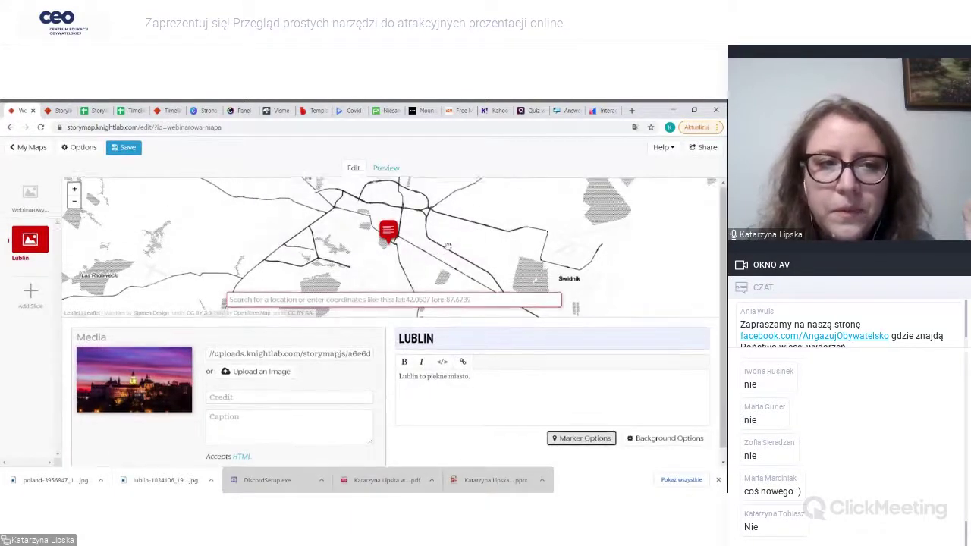
# - Set the story map's map type to Stamen Maps: Watercolor
pyautogui.scroll(1, 444, 243)
pyautogui.click(75, 150)
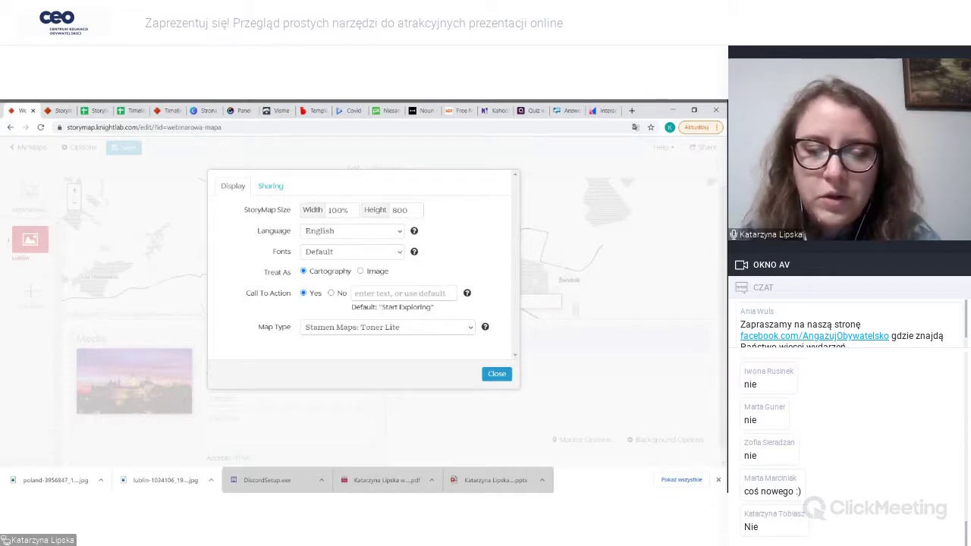
pyautogui.press('Down')
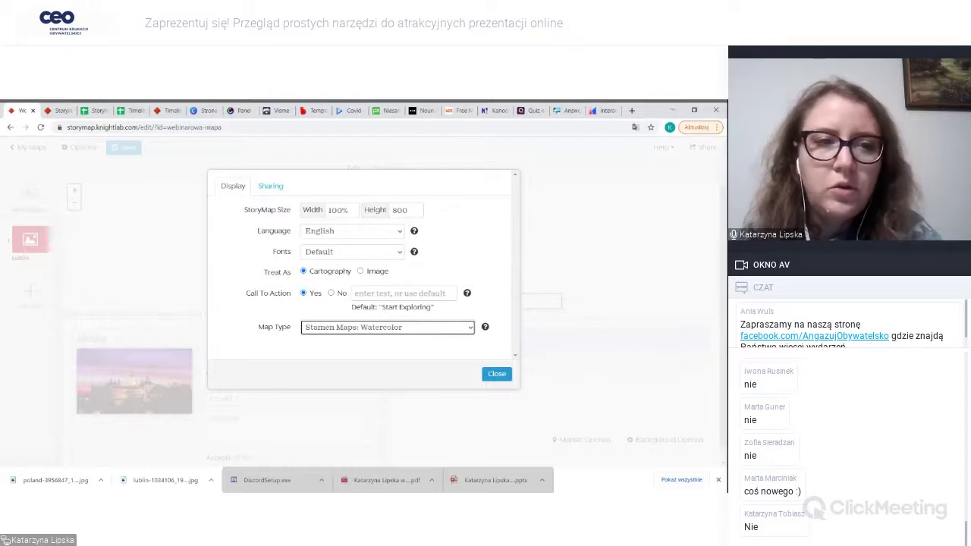
pyautogui.press('Escape')
# - Set the story map's display language to Polski
pyautogui.click(79, 147)
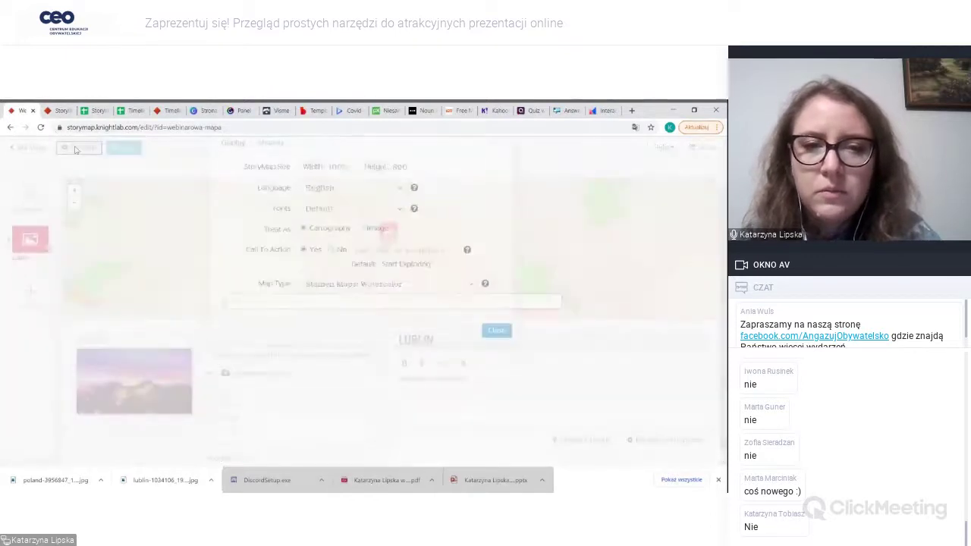
pyautogui.click(353, 236)
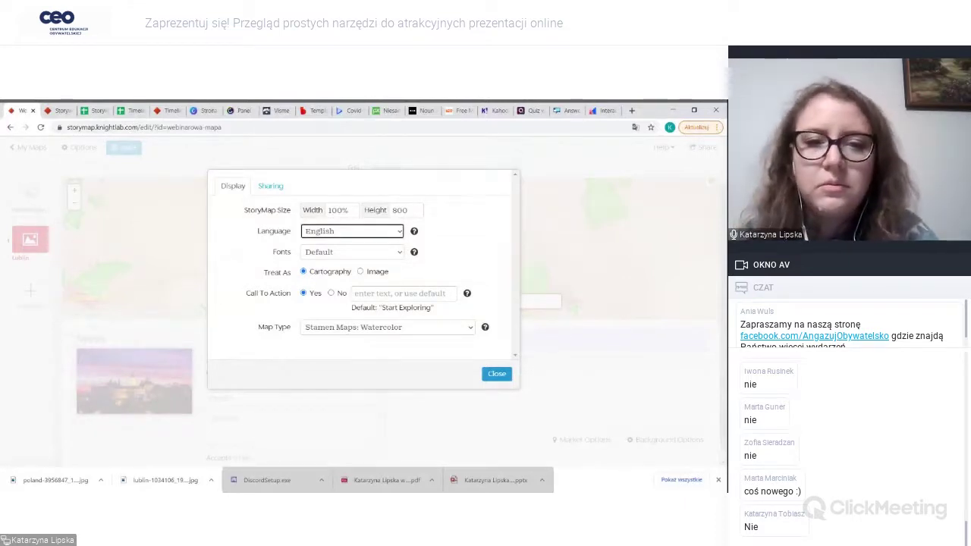
pyautogui.click(354, 236)
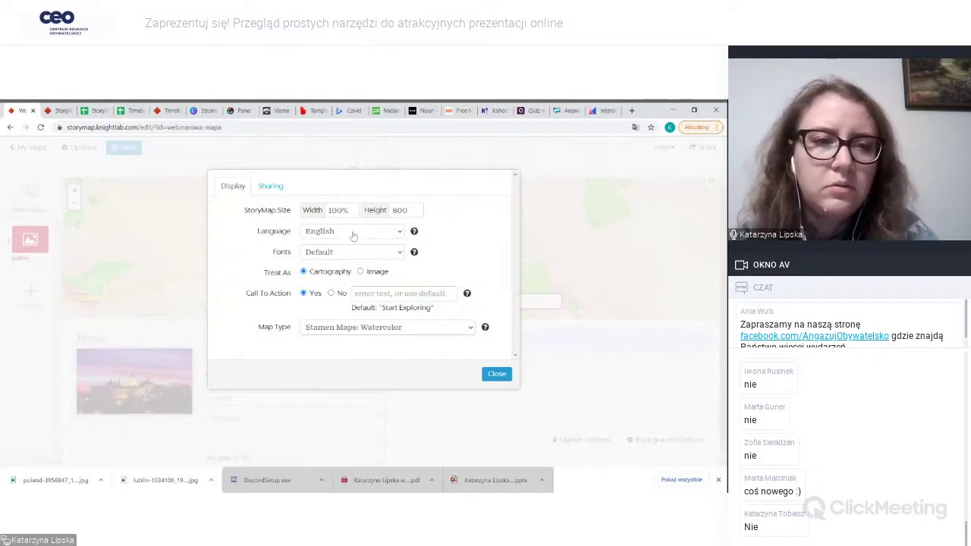
pyautogui.click(354, 236)
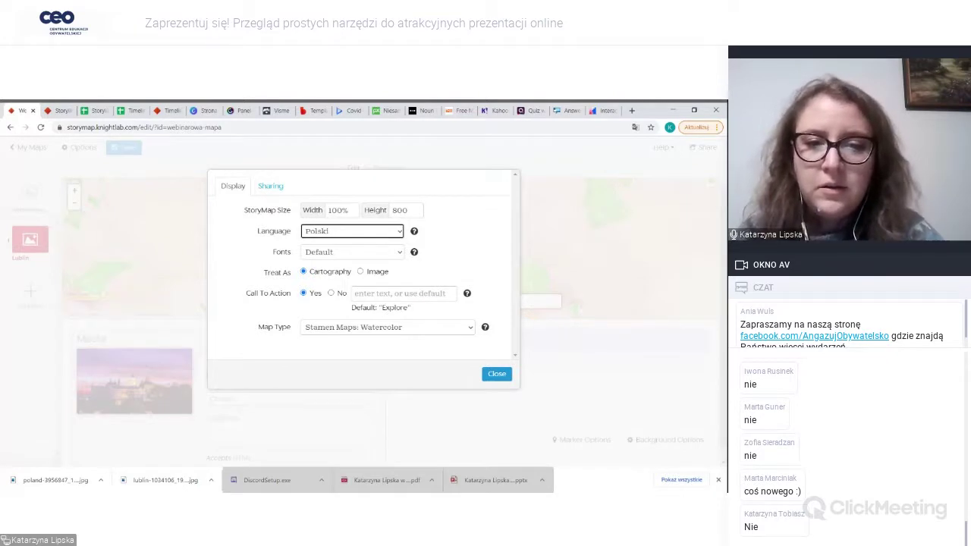
# - Try the Stamen Maps: Toner Labels map type and return to Stamen Maps: Watercolor
pyautogui.click(389, 341)
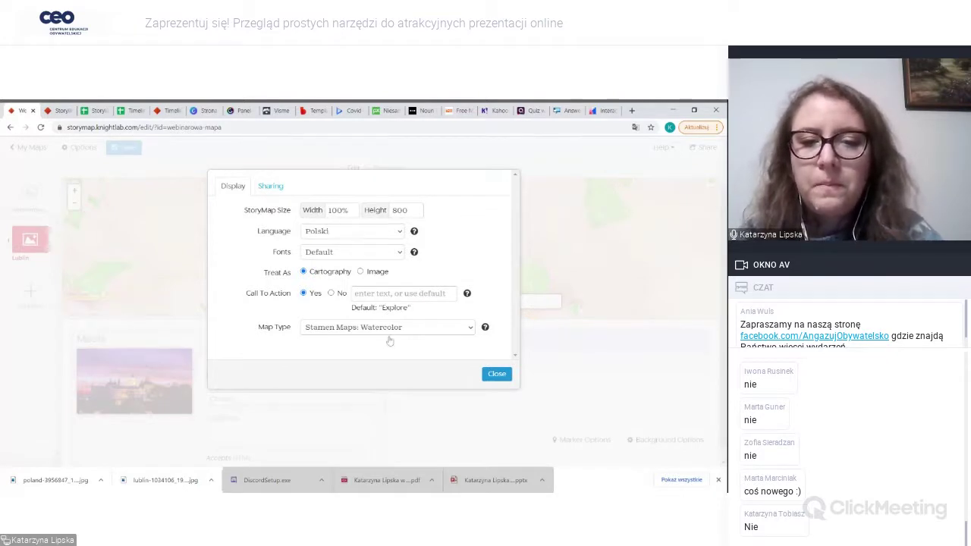
pyautogui.click(483, 393)
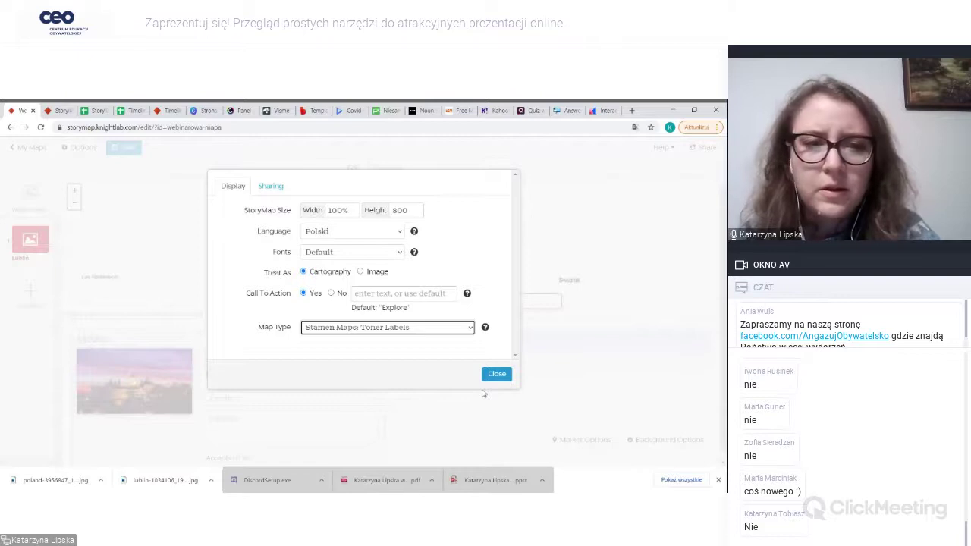
pyautogui.click(497, 373)
pyautogui.click(81, 148)
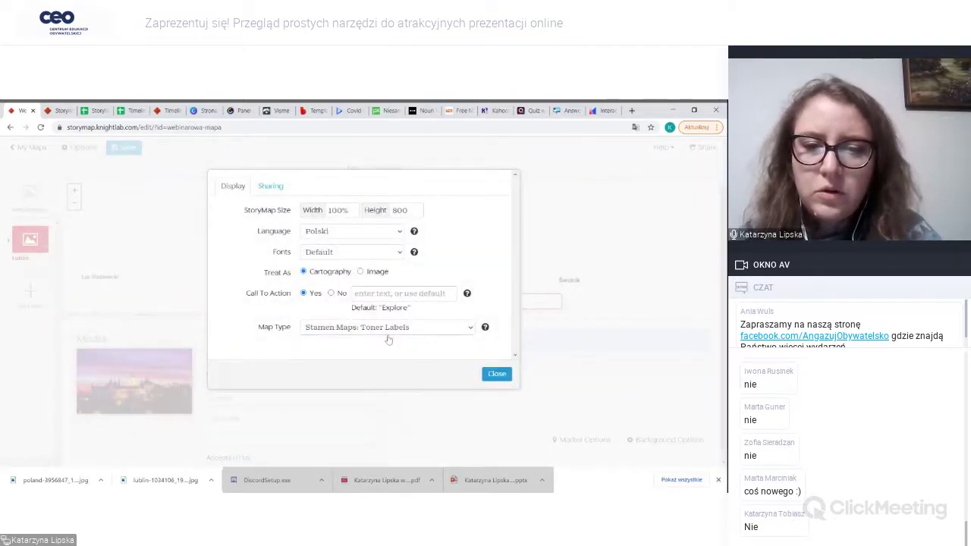
pyautogui.click(497, 374)
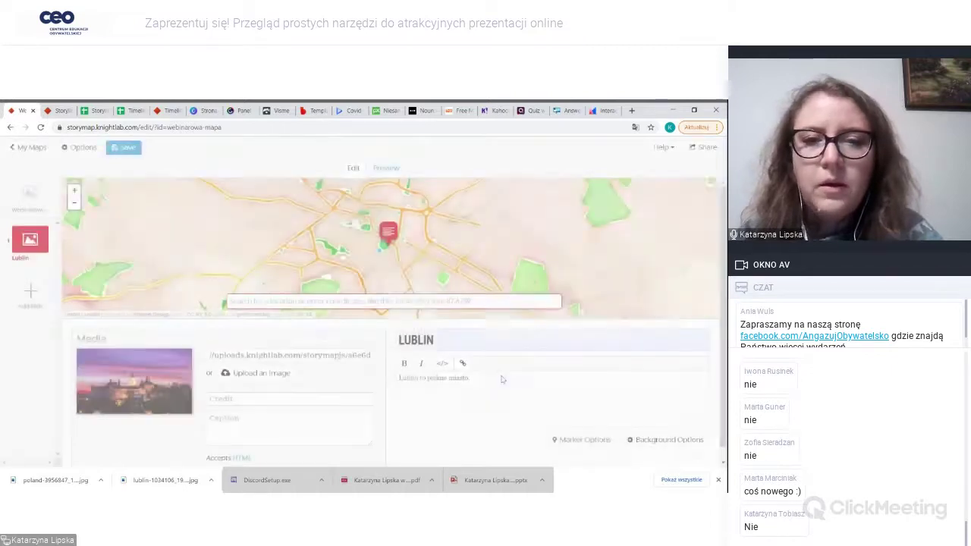
# - Preview the story map, going back to the title slide and forward to the Lublin slide
pyautogui.click(383, 171)
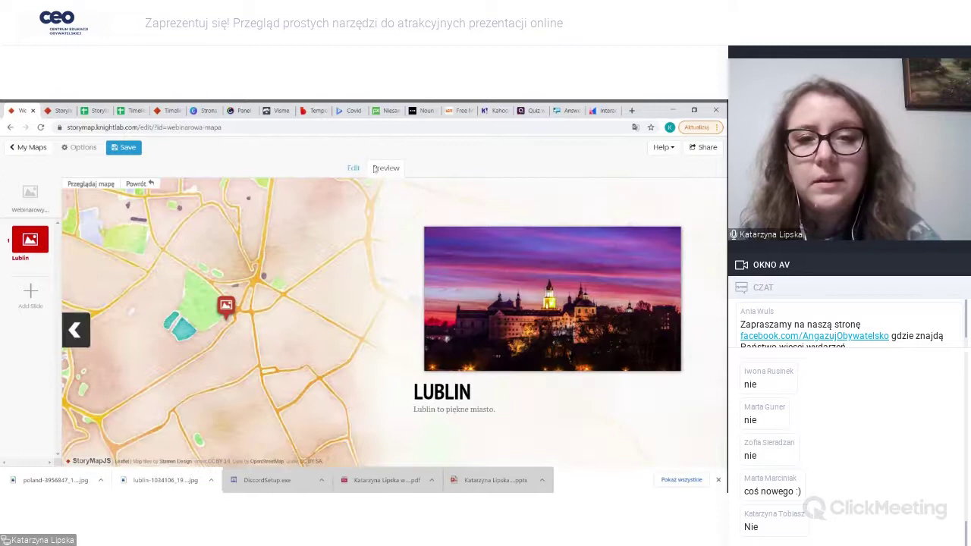
pyautogui.click(77, 329)
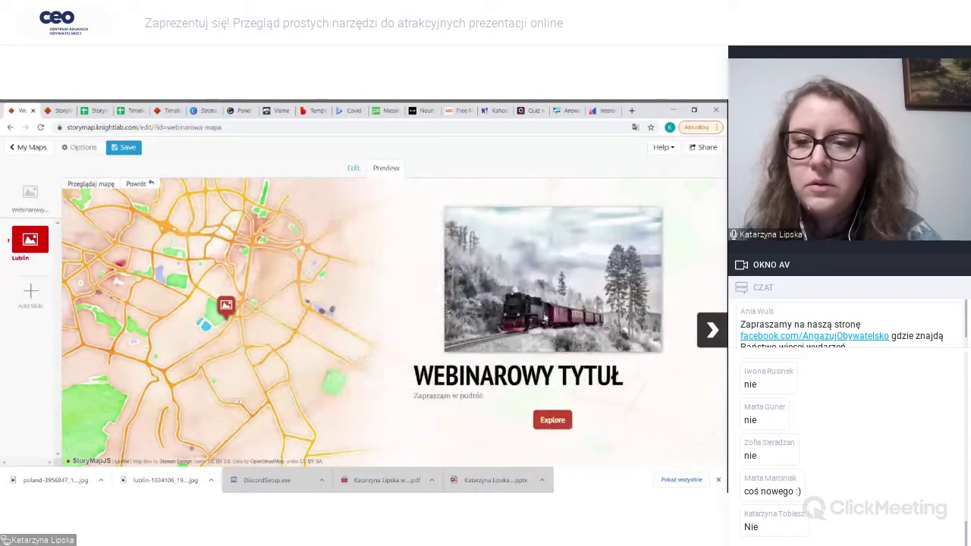
pyautogui.click(713, 331)
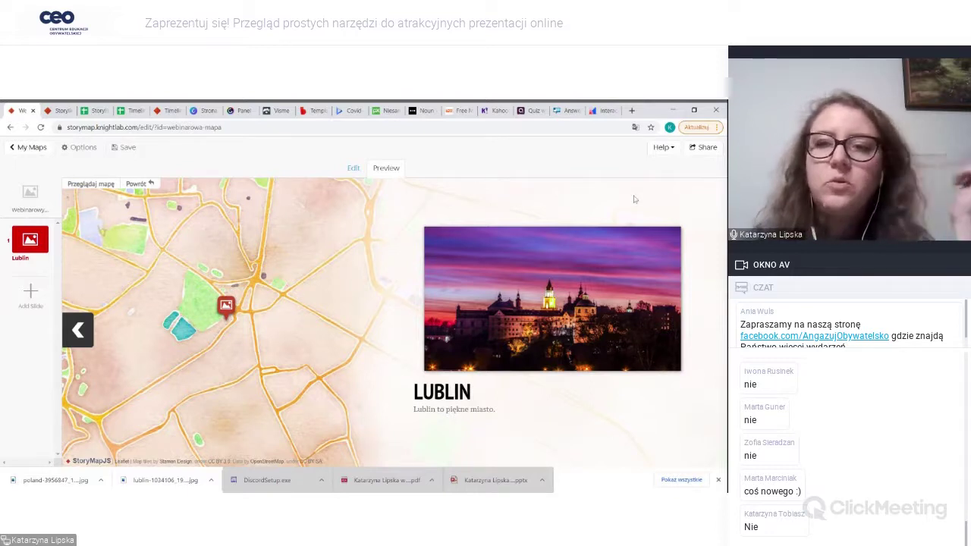
# - Open the StoryMap's share link in a new browser tab and advance from its title slide to the Lublin slide
pyautogui.click(705, 151)
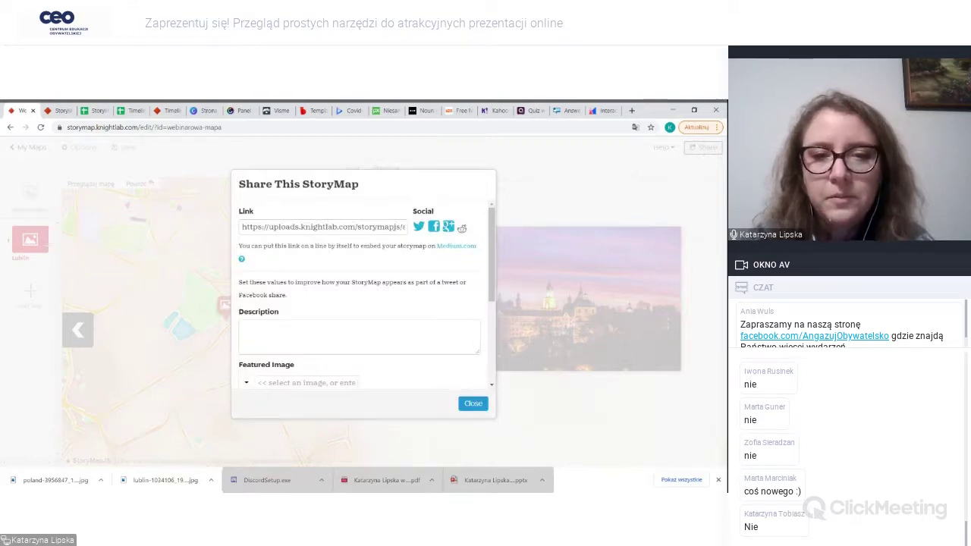
pyautogui.click(322, 227)
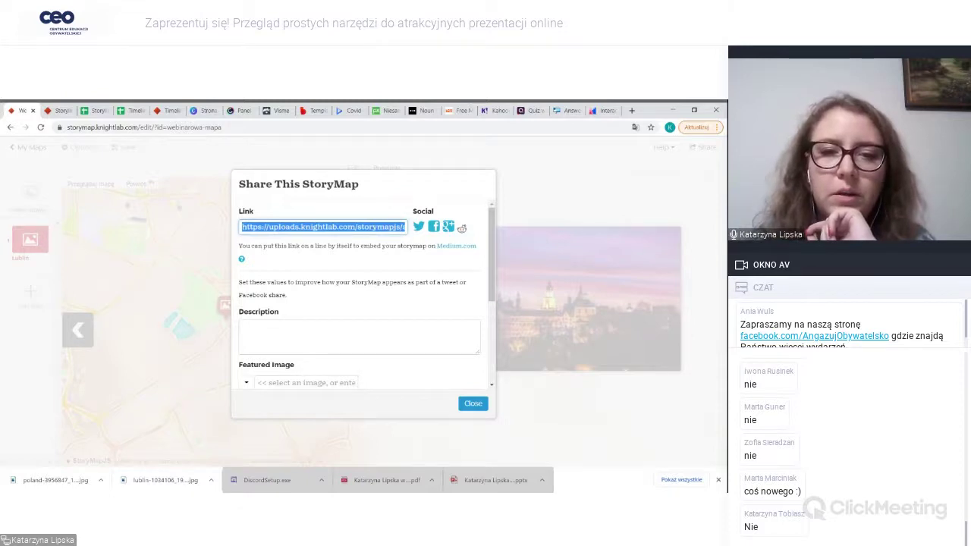
pyautogui.click(632, 111)
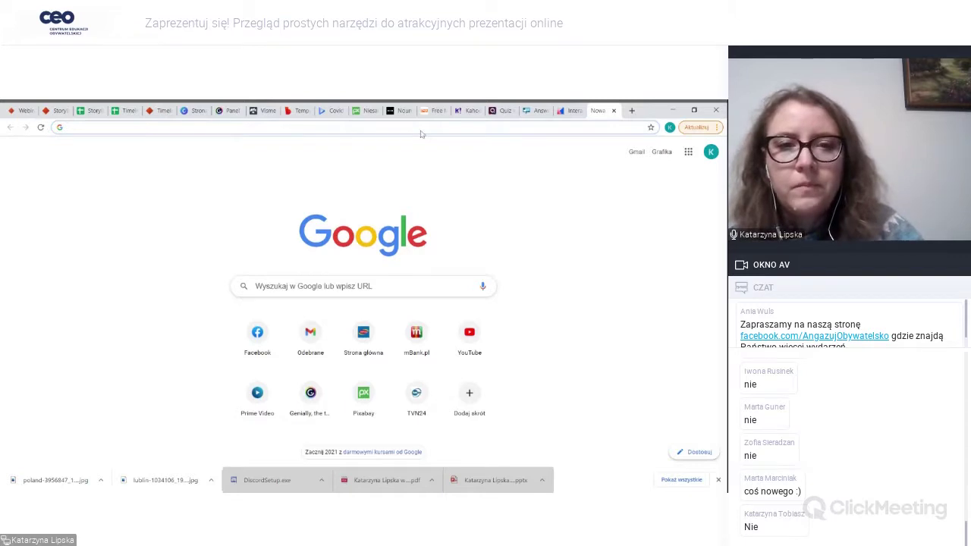
pyautogui.write('https://uploads.knightlab.com/storymapjs/a6e6d8500105dd03c7c40b8cfe78896c/webinarowa-mapa/index.html')
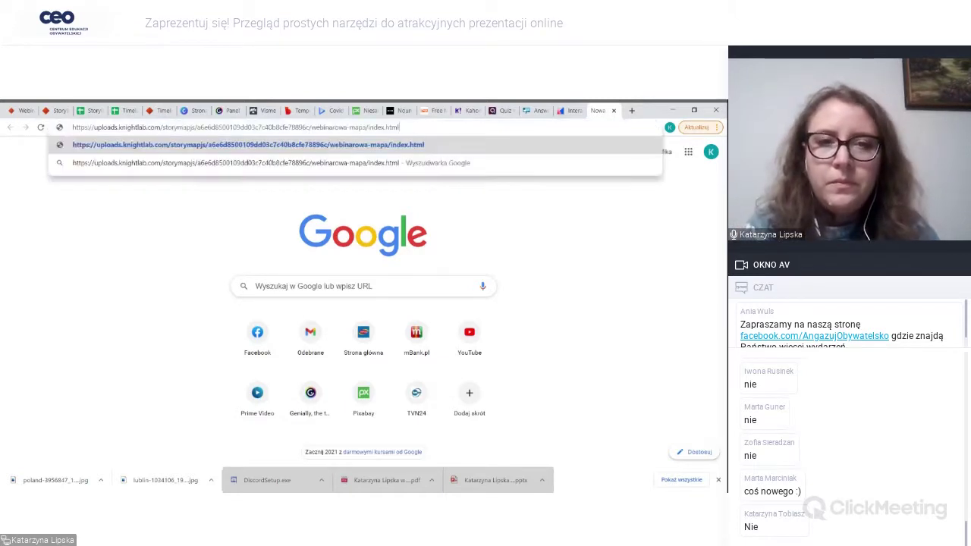
pyautogui.press('Return')
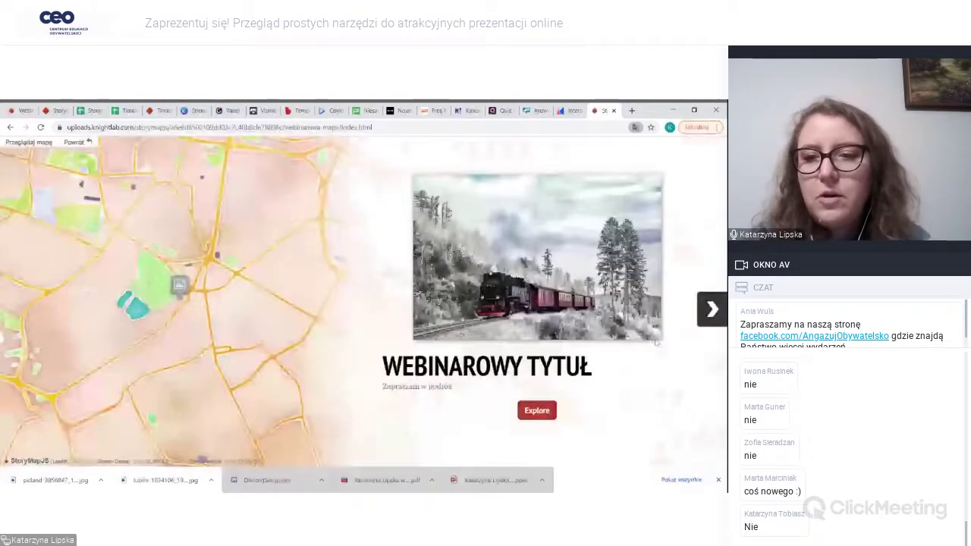
pyautogui.click(713, 320)
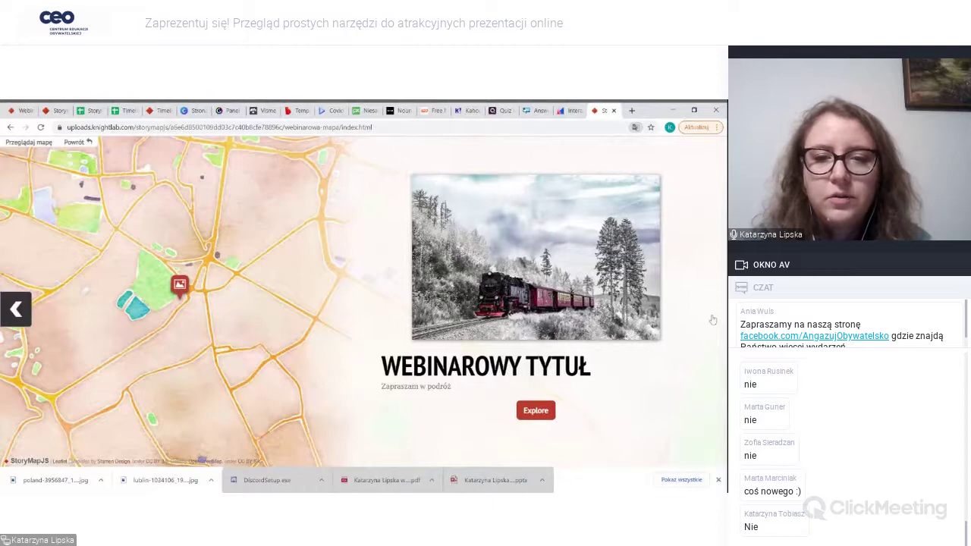
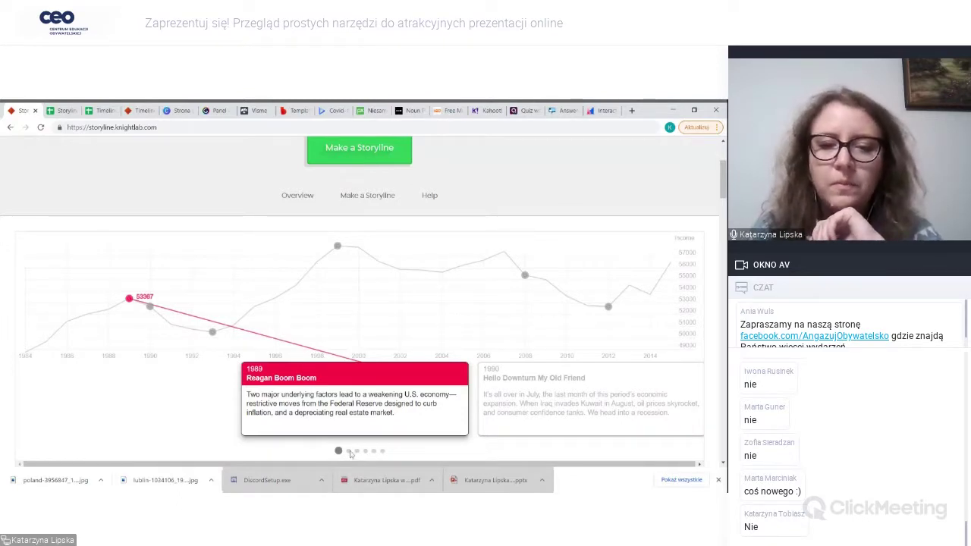
# - Step through the event cards of the Storyline example chart from 1990 to 2012, continuing to the tool's description below
pyautogui.click(603, 397)
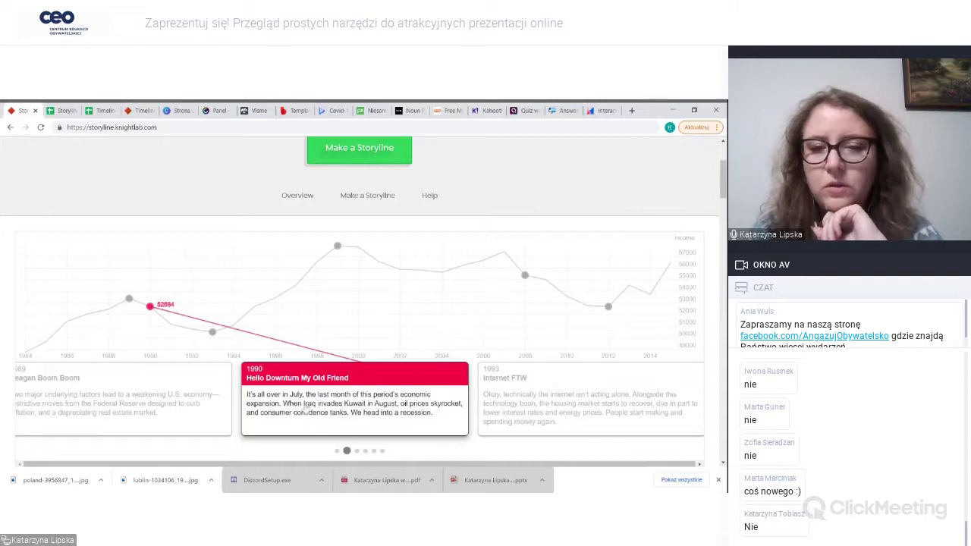
pyautogui.click(564, 398)
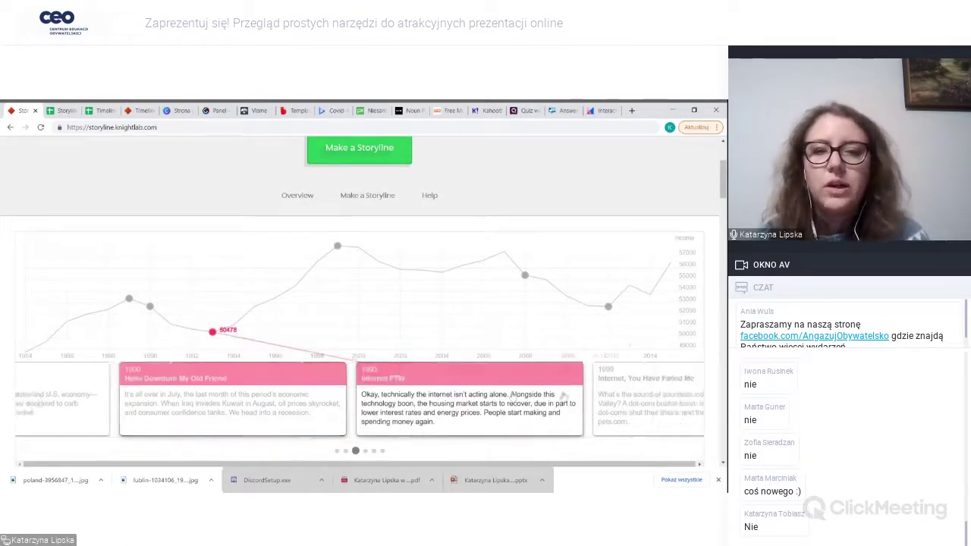
pyautogui.click(553, 402)
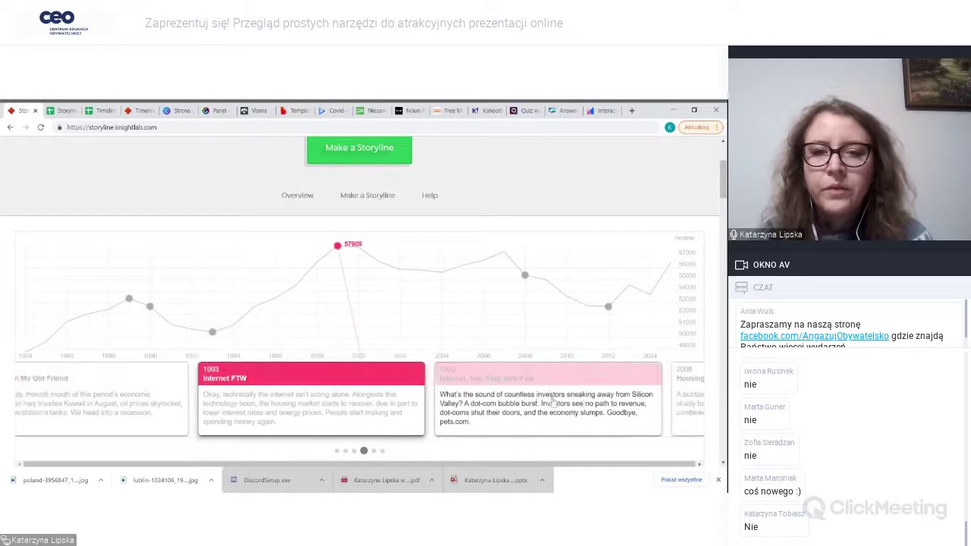
pyautogui.click(553, 404)
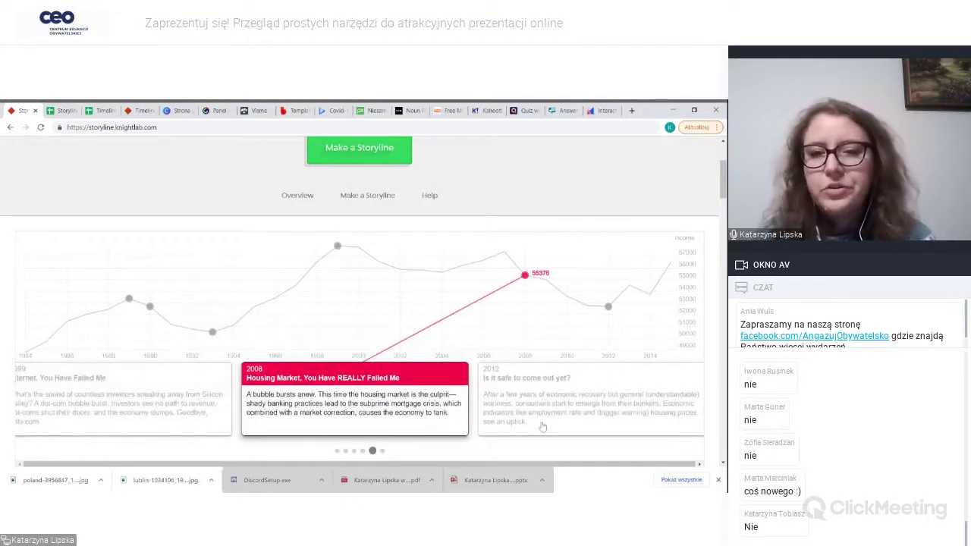
pyautogui.click(596, 393)
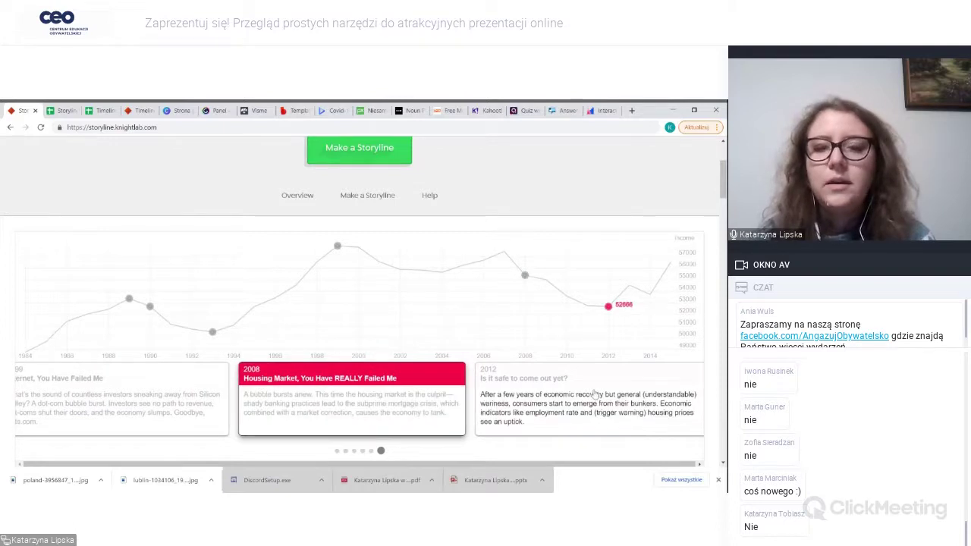
pyautogui.scroll(-2, 554, 294)
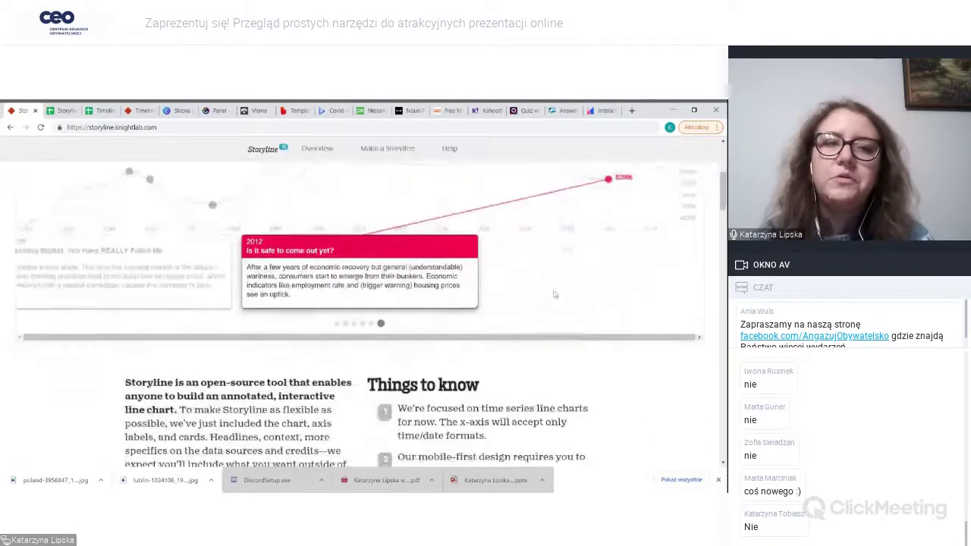
# - Open the Make a Storyline instructions and read the first step about putting data in Google Sheets
pyautogui.scroll(4, 555, 295)
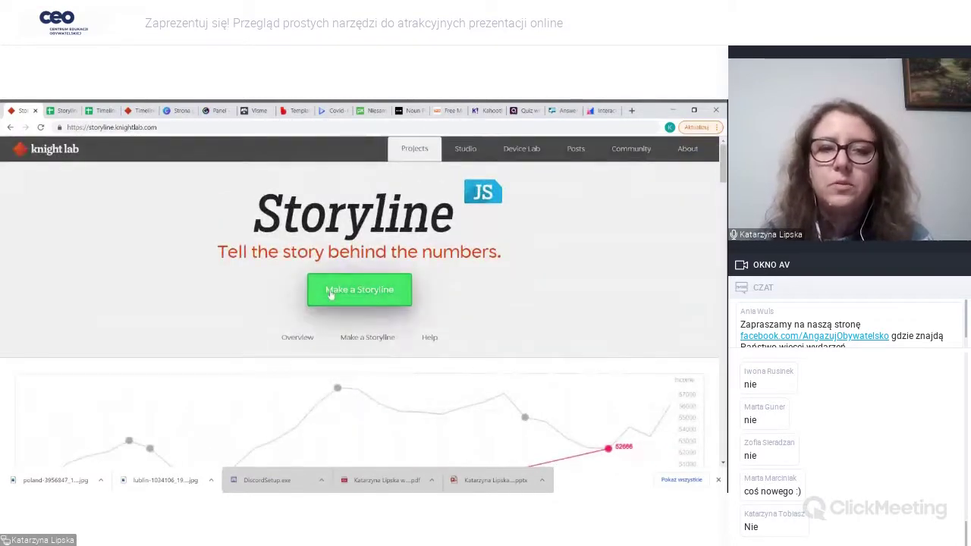
pyautogui.click(331, 294)
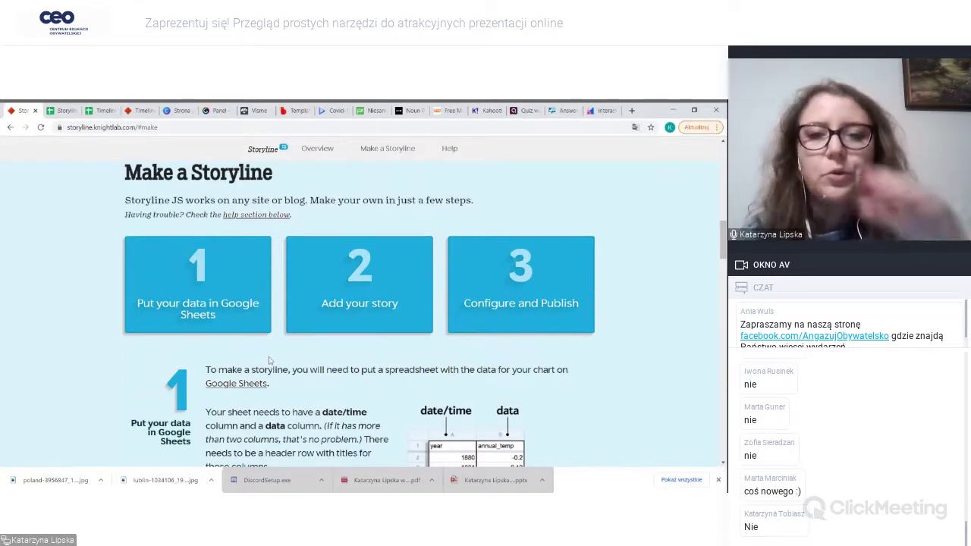
pyautogui.scroll(-2, 269, 360)
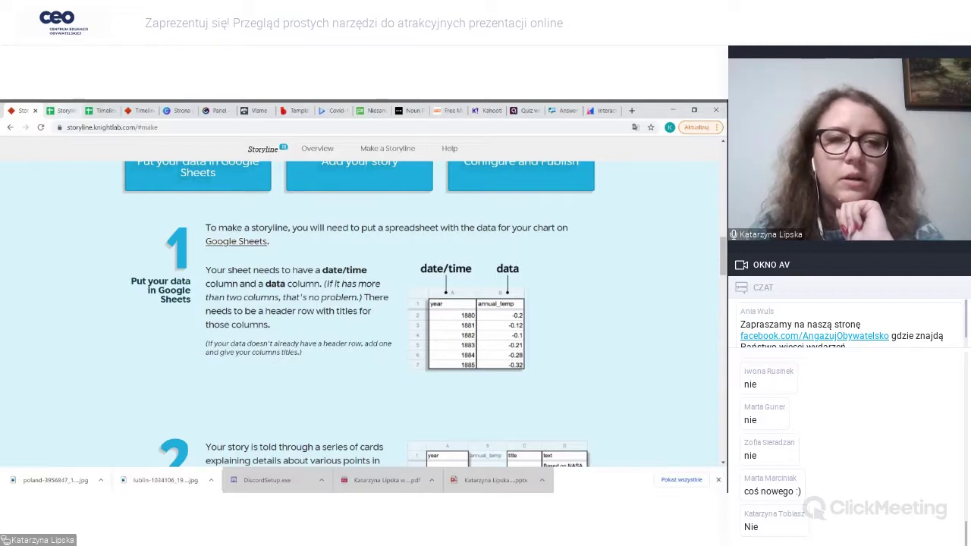
# - Switch to the Storyline spreadsheet in Google Sheets and examine its data, title and text columns
pyautogui.click(61, 111)
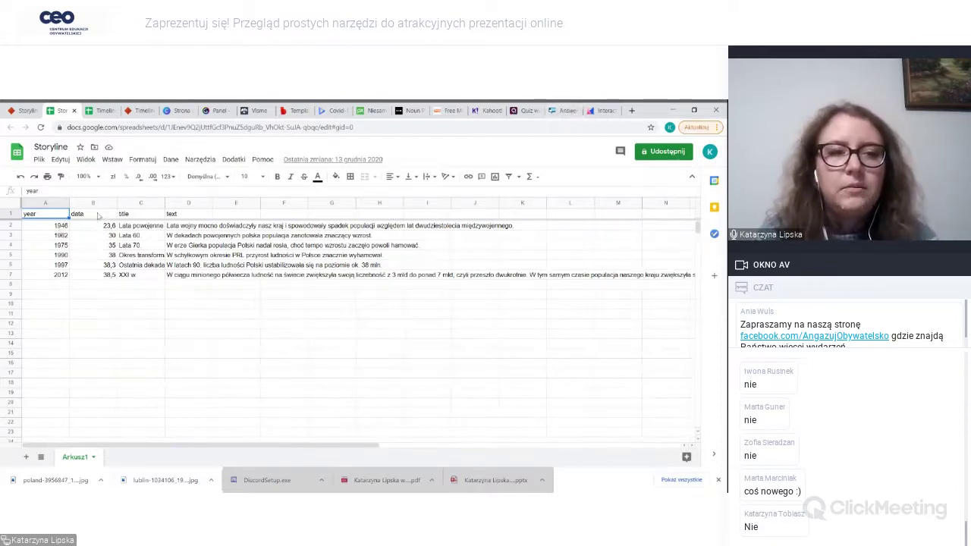
pyautogui.click(98, 216)
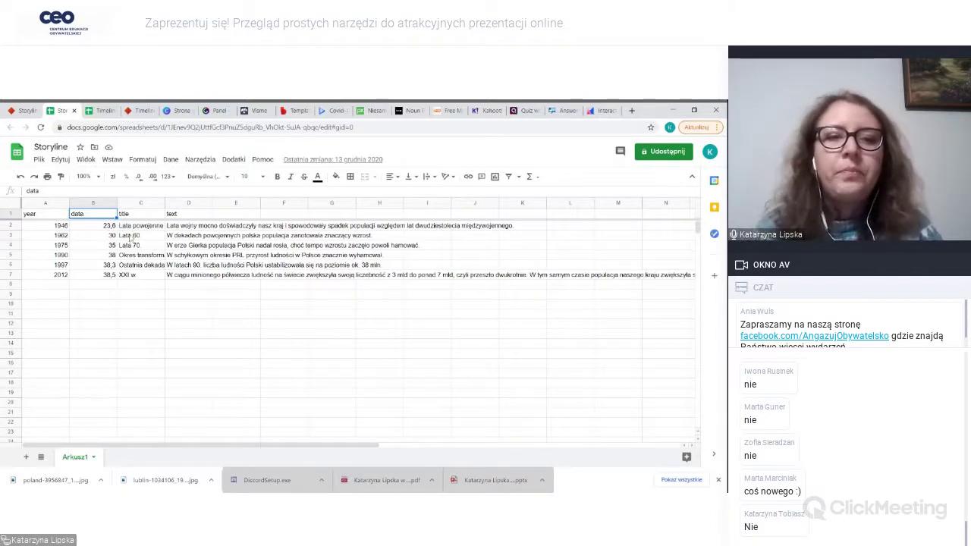
pyautogui.click(140, 227)
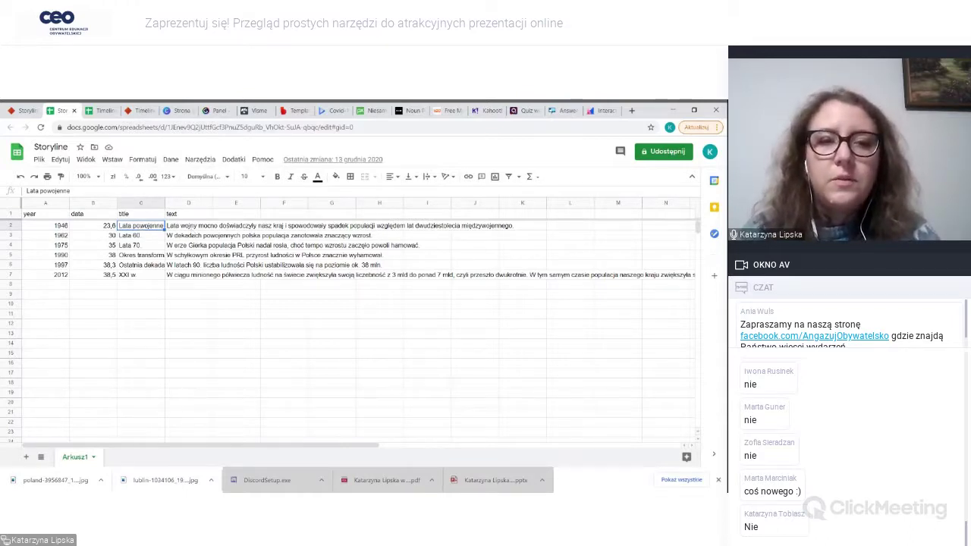
pyautogui.click(179, 228)
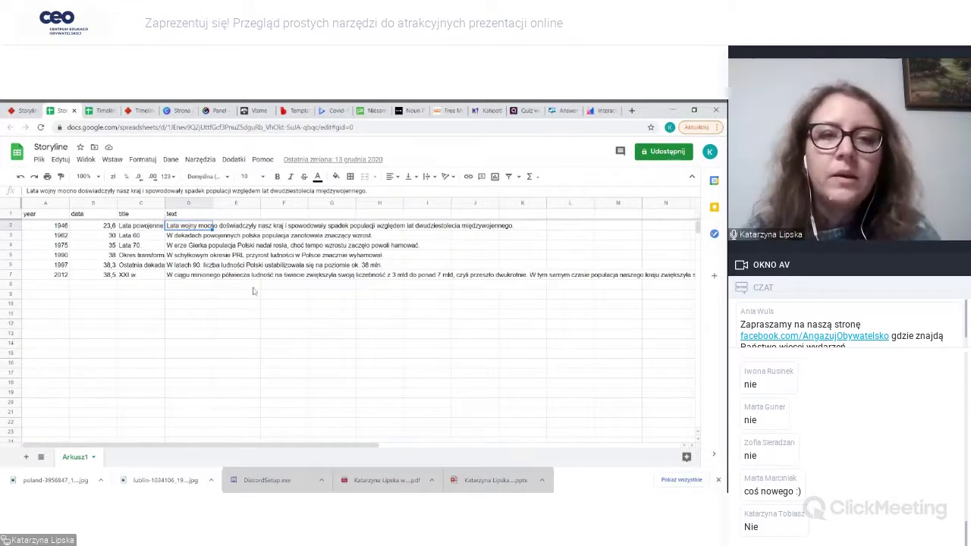
pyautogui.rightClick(107, 218)
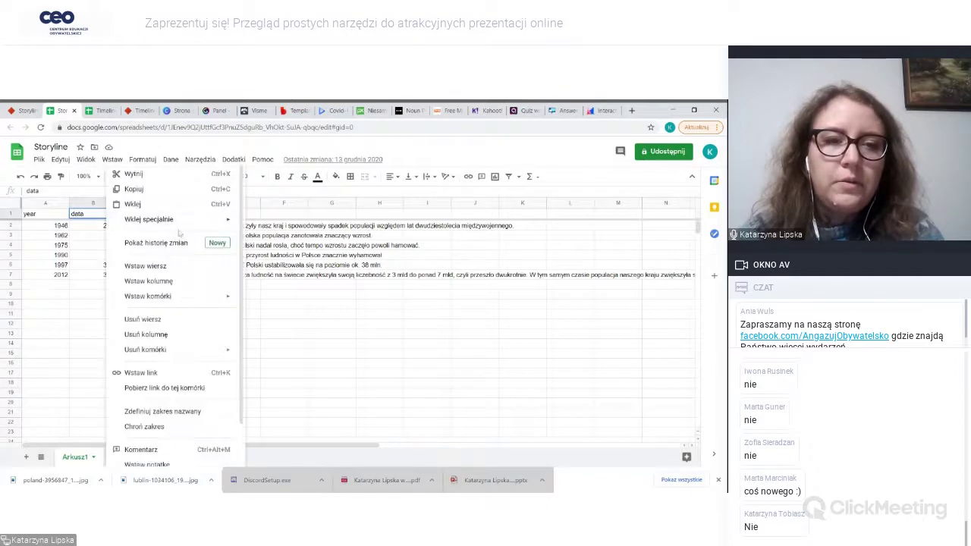
pyautogui.click(290, 245)
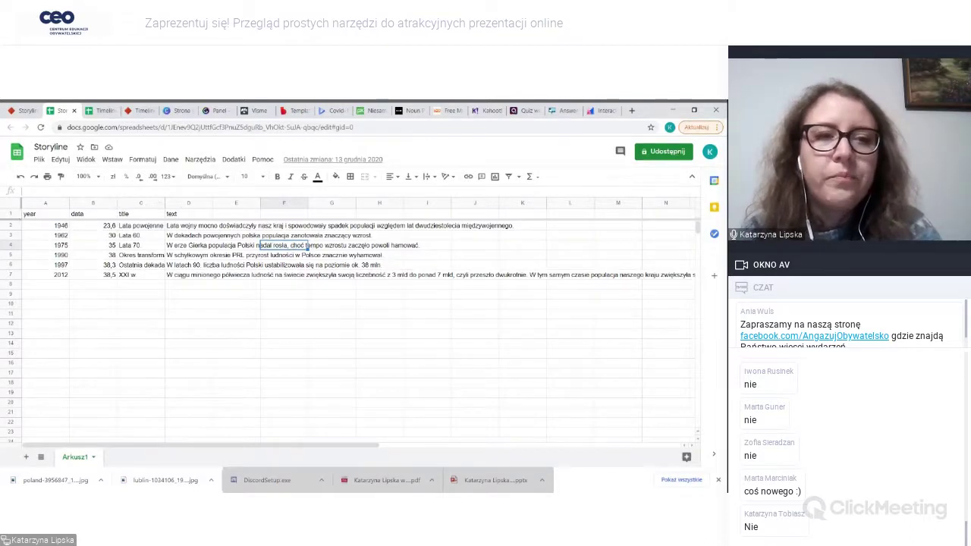
# - Open the spreadsheet's publish-to-web settings and copy the link to the whole document as a web page
pyautogui.click(39, 160)
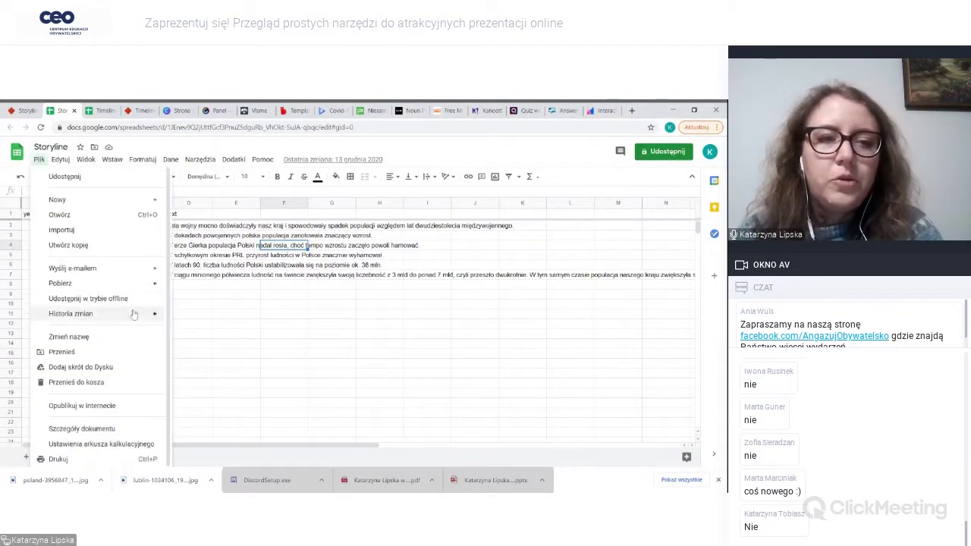
pyautogui.click(99, 407)
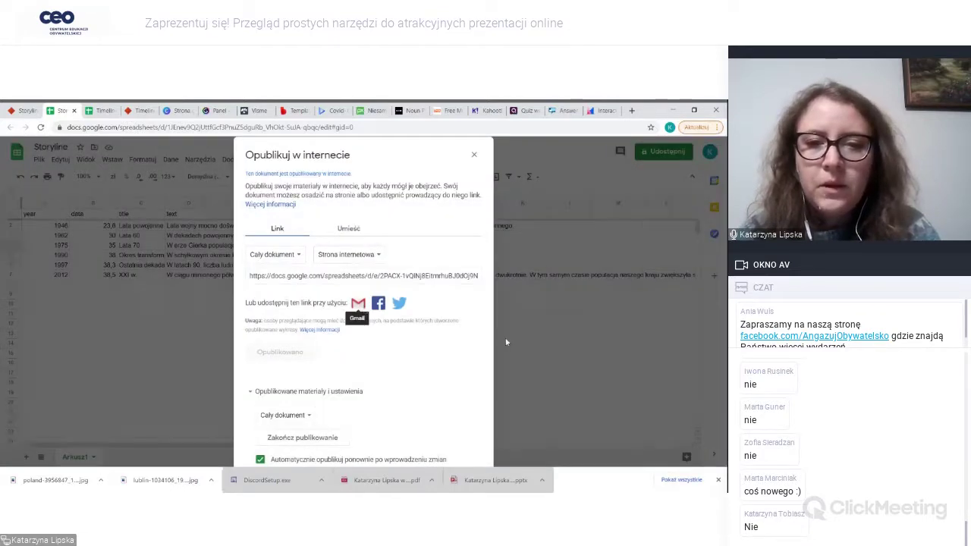
pyautogui.click(365, 275)
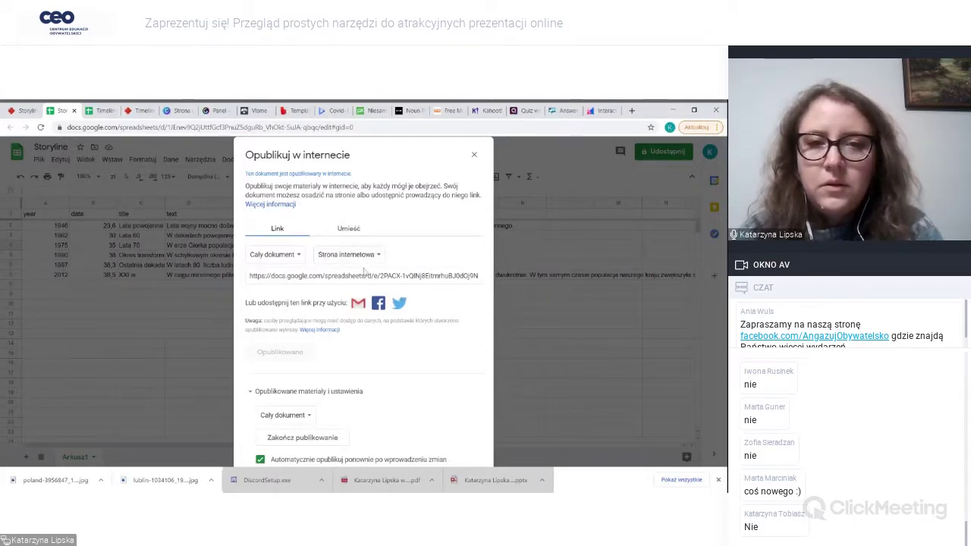
pyautogui.click(364, 276)
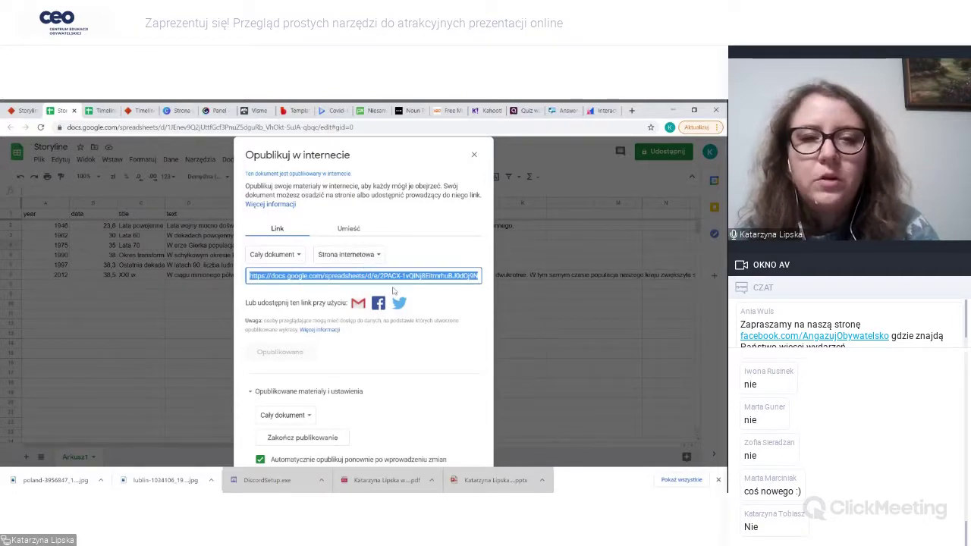
# - Return to the Storyline page, paste the published spreadsheet link as the Google Spreadsheet URL, and load it
pyautogui.click(20, 110)
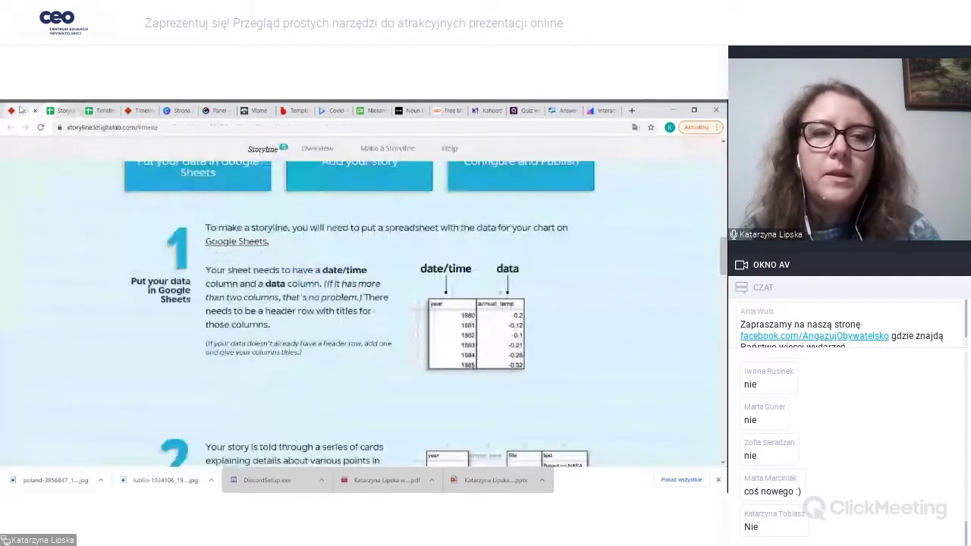
pyautogui.scroll(-1, 378, 268)
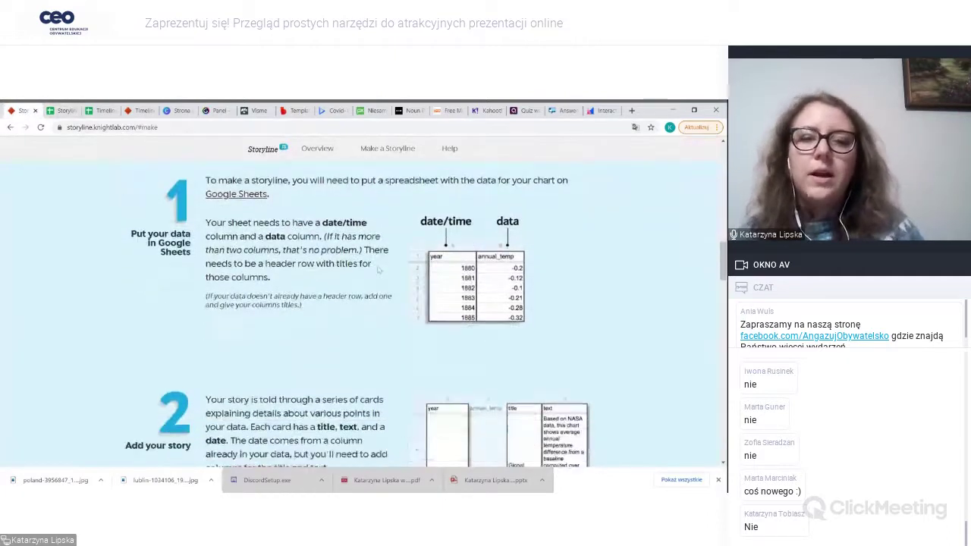
pyautogui.scroll(-4, 378, 269)
pyautogui.scroll(-5, 340, 249)
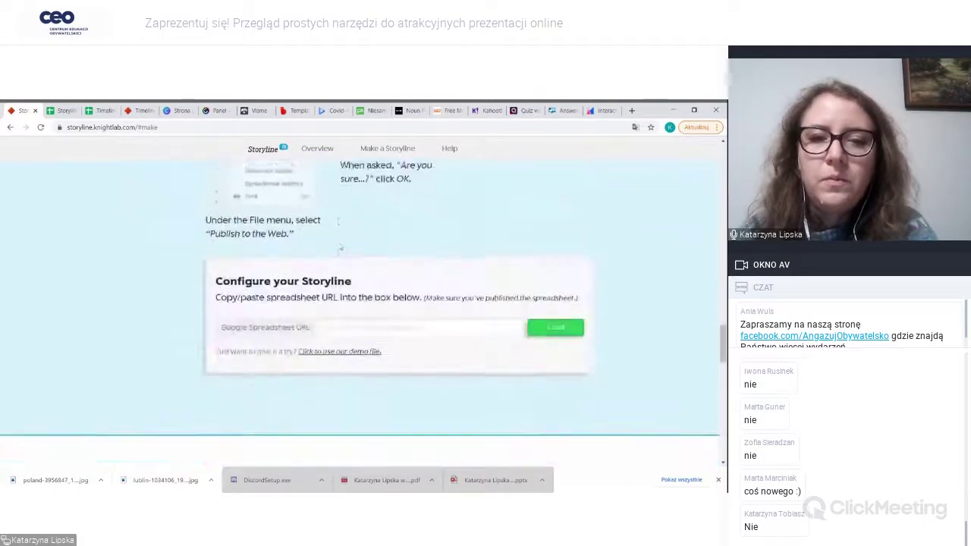
pyautogui.scroll(-1, 341, 249)
pyautogui.click(323, 279)
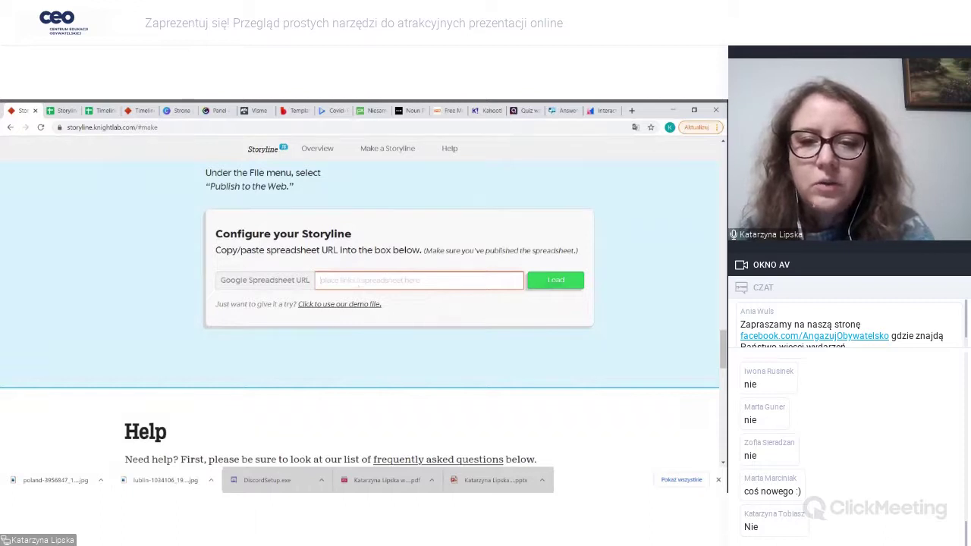
pyautogui.hotkey('ctrl', 'v')
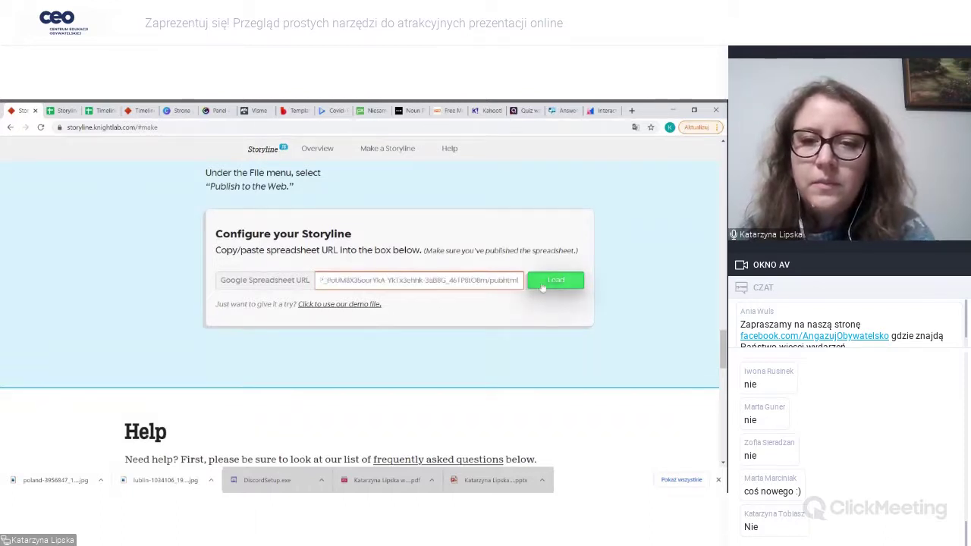
pyautogui.click(551, 283)
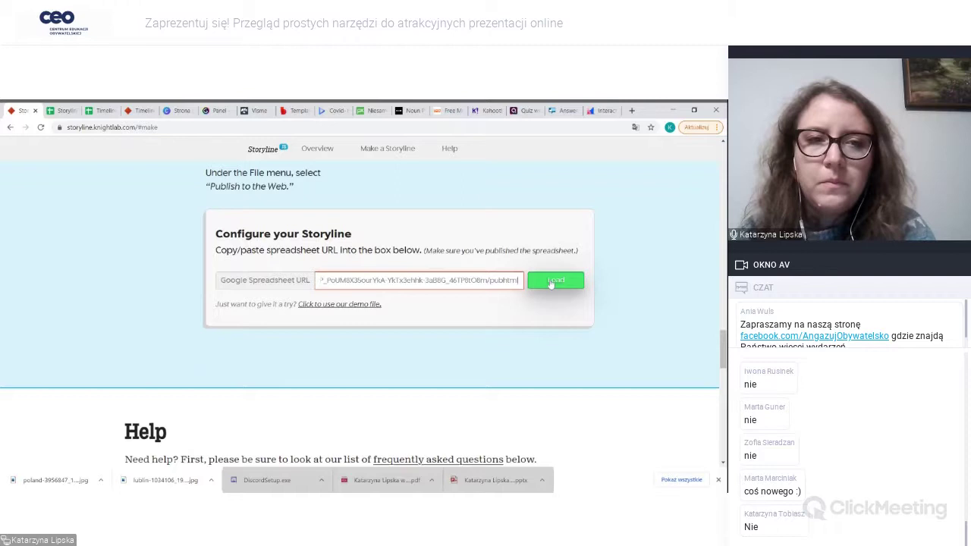
pyautogui.click(552, 283)
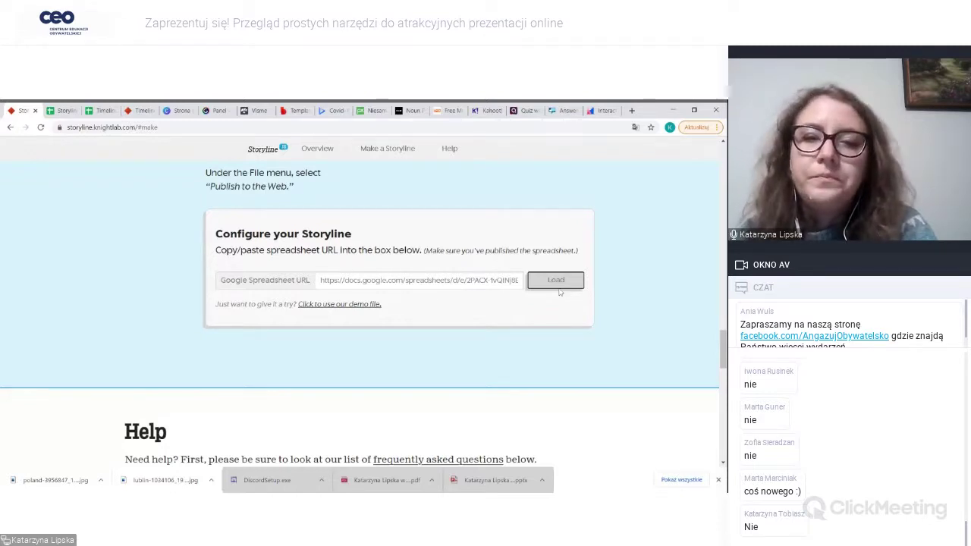
# - Set the date/time column to year with the 2017 date format, and the data column to data
pyautogui.scroll(-3, 559, 292)
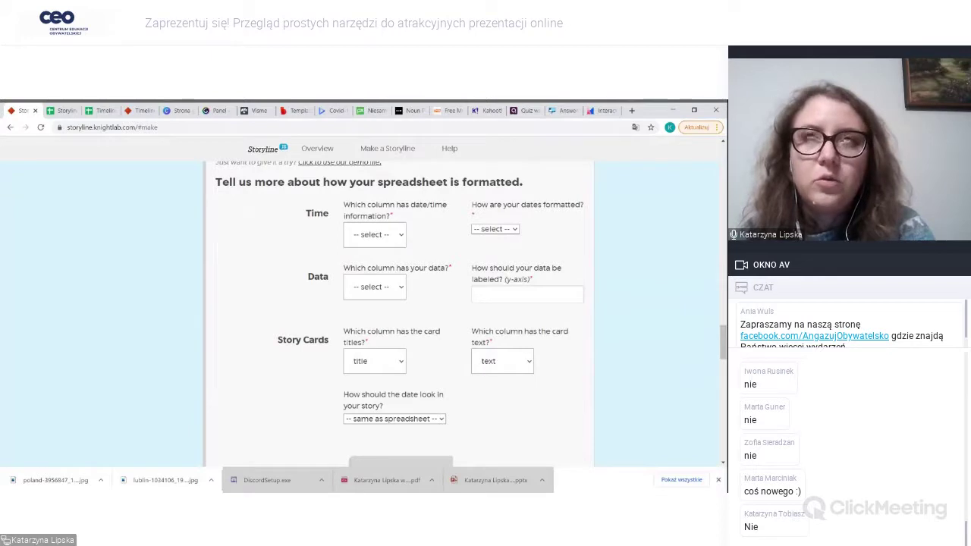
pyautogui.click(395, 251)
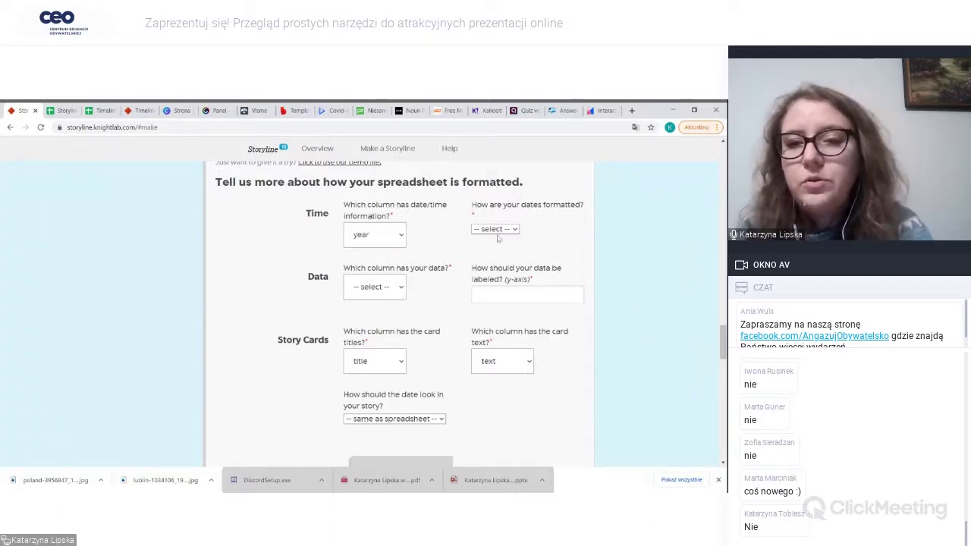
pyautogui.click(423, 273)
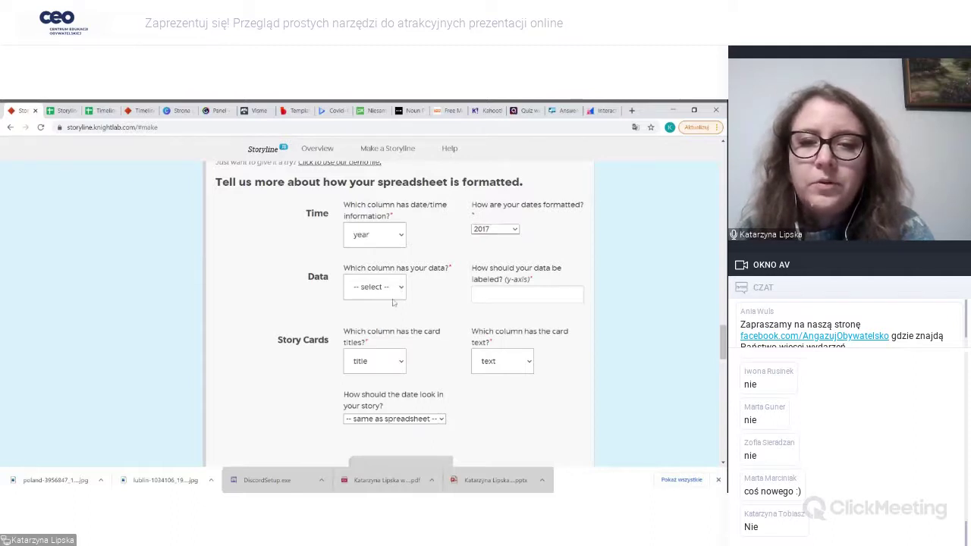
pyautogui.click(393, 295)
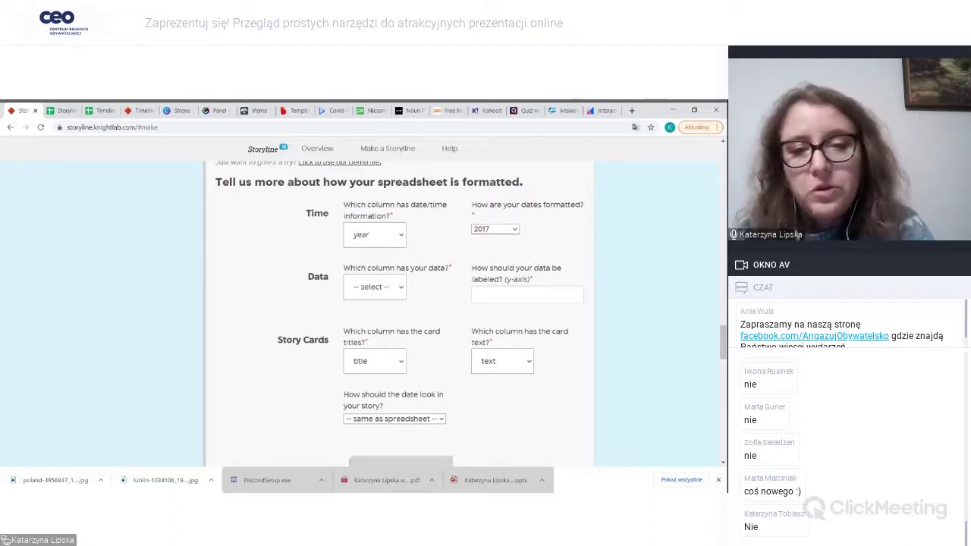
pyautogui.click(375, 326)
# - Label the data on the y-axis "liczba ludności"
pyautogui.click(501, 294)
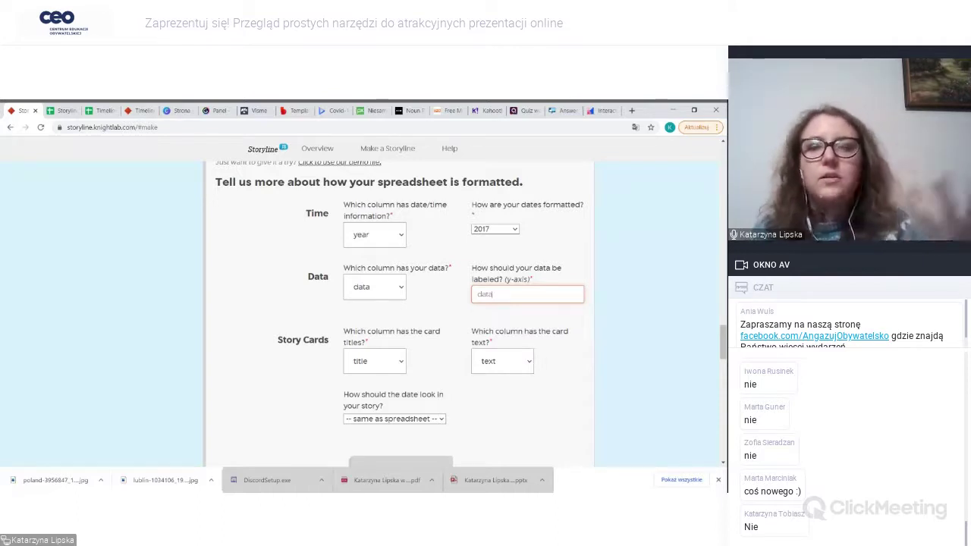
pyautogui.write('liczba')
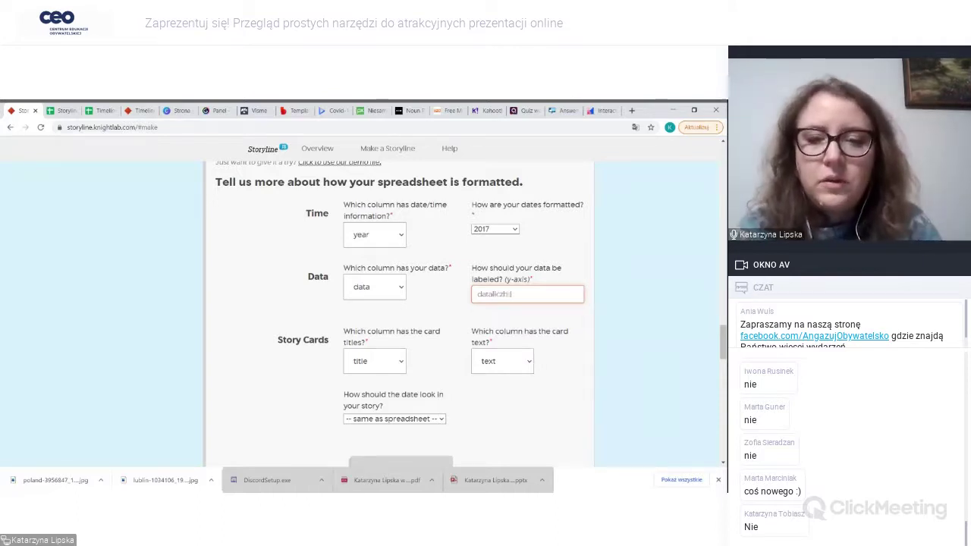
pyautogui.press('BackSpace')
pyautogui.press('BackSpace')
pyautogui.press('BackSpace')
pyautogui.press('BackSpace')
pyautogui.press('BackSpace')
pyautogui.press('BackSpace')
pyautogui.press('BackSpace')
pyautogui.press('BackSpace')
pyautogui.press('BackSpace')
pyautogui.press('BackSpace')
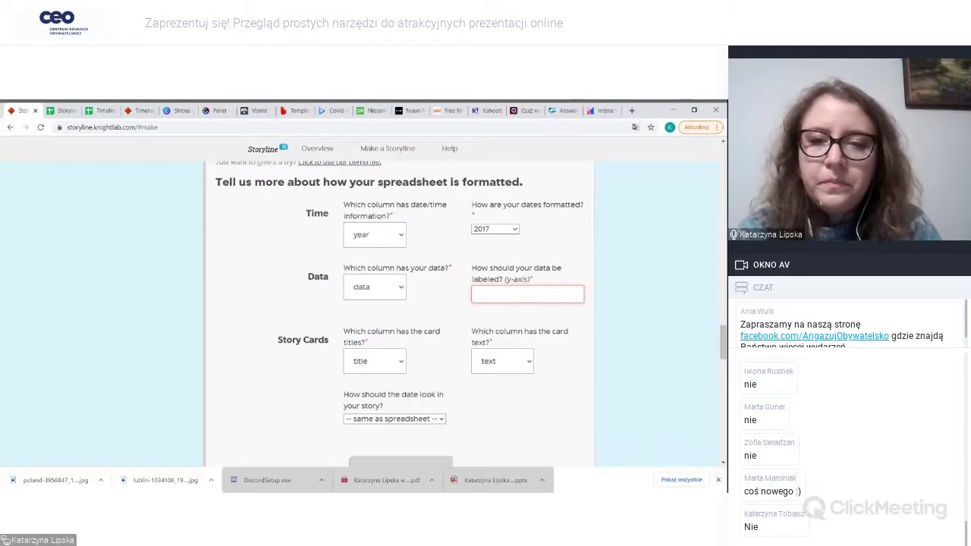
pyautogui.write('liczba l')
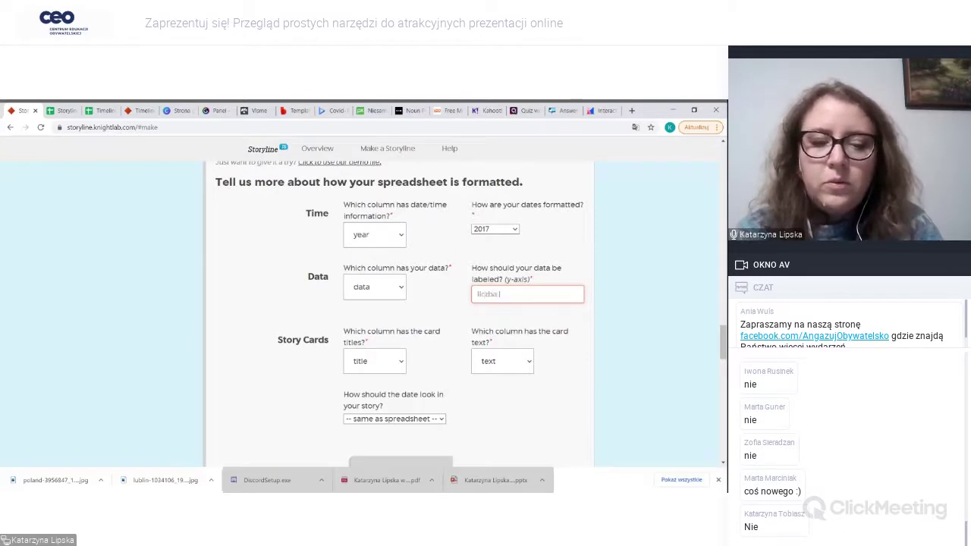
pyautogui.write('udziści')
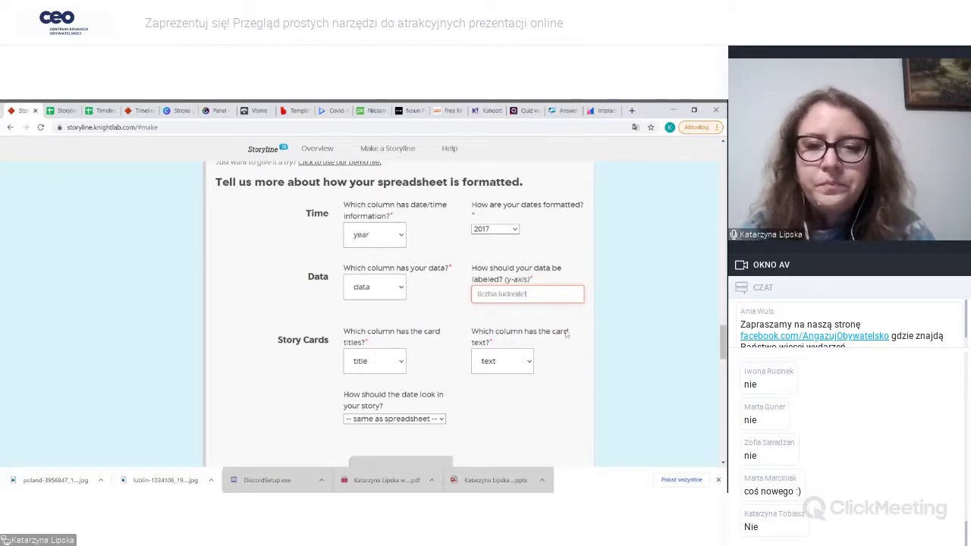
# - Keep title as the card title column and create the Storyline
pyautogui.scroll(-2, 407, 387)
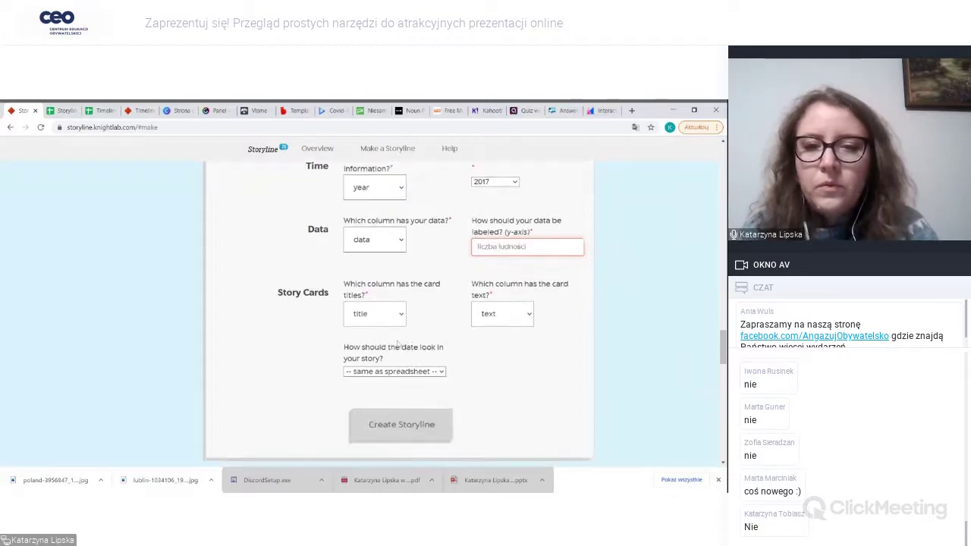
pyautogui.click(402, 320)
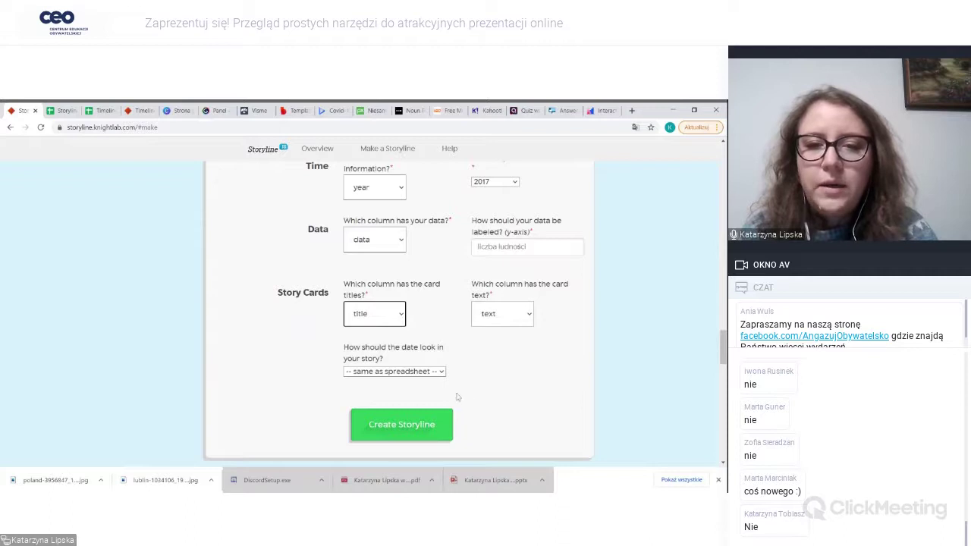
pyautogui.scroll(-1, 455, 398)
pyautogui.click(418, 383)
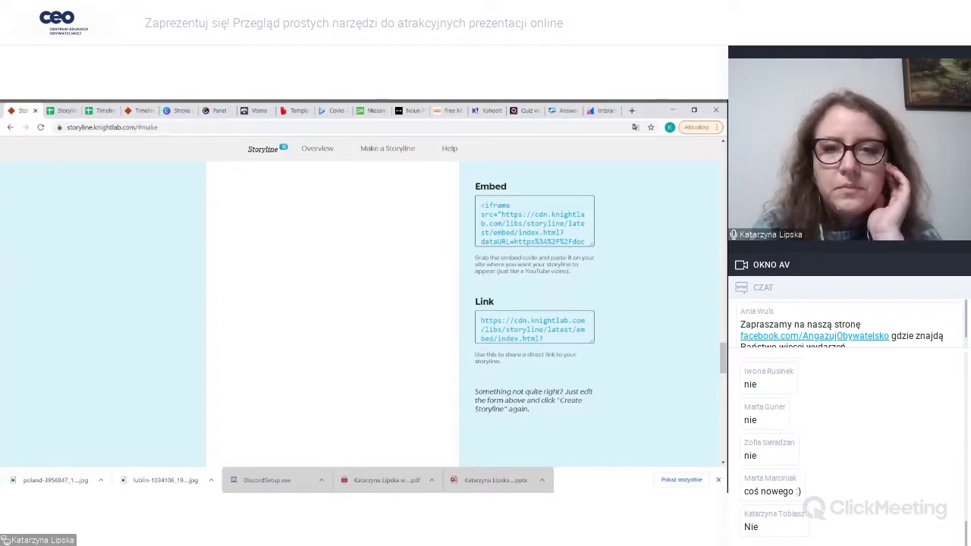
# - Copy the Storyline's direct share link and open it in a new browser tab
pyautogui.scroll(2, 385, 285)
pyautogui.scroll(-1, 385, 285)
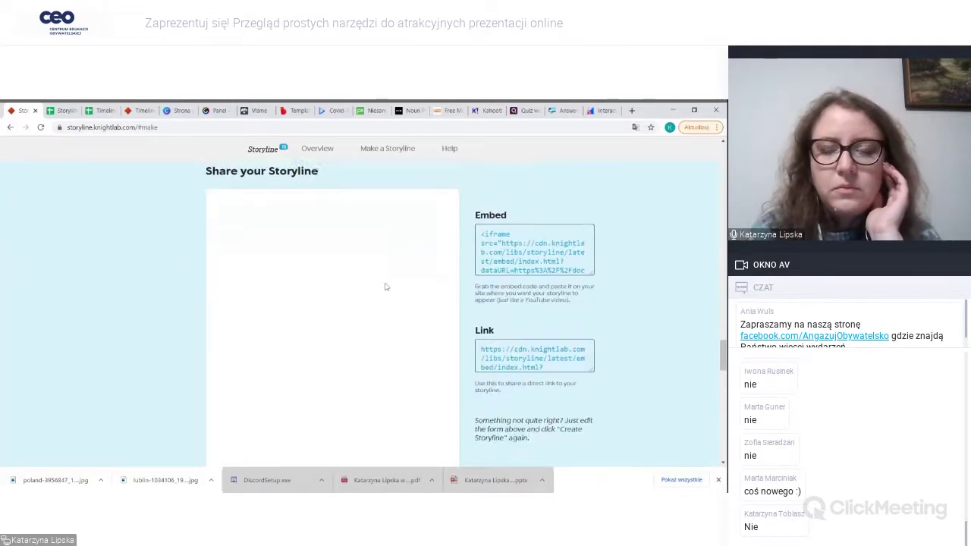
pyautogui.scroll(-1, 385, 287)
pyautogui.click(534, 329)
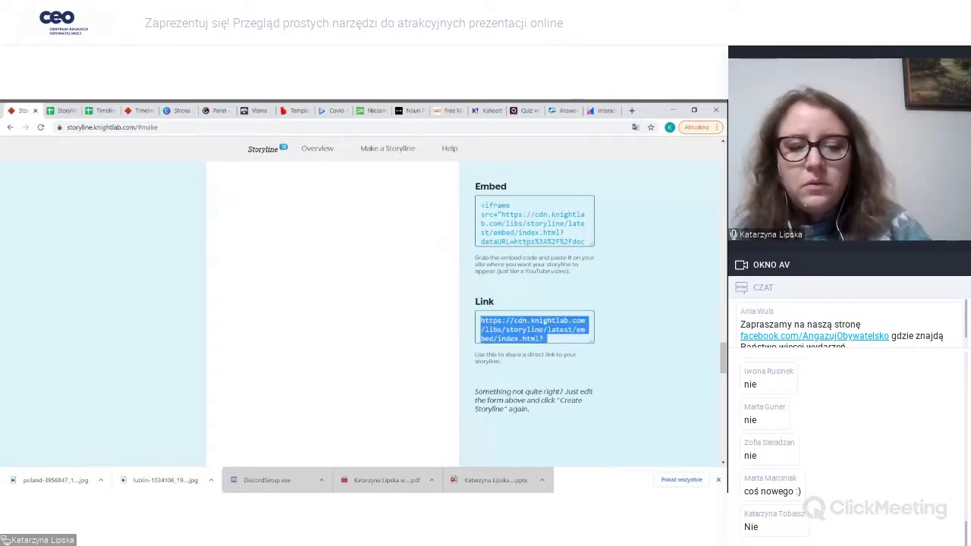
pyautogui.click(631, 109)
pyautogui.hotkey('ctrl', 'v')
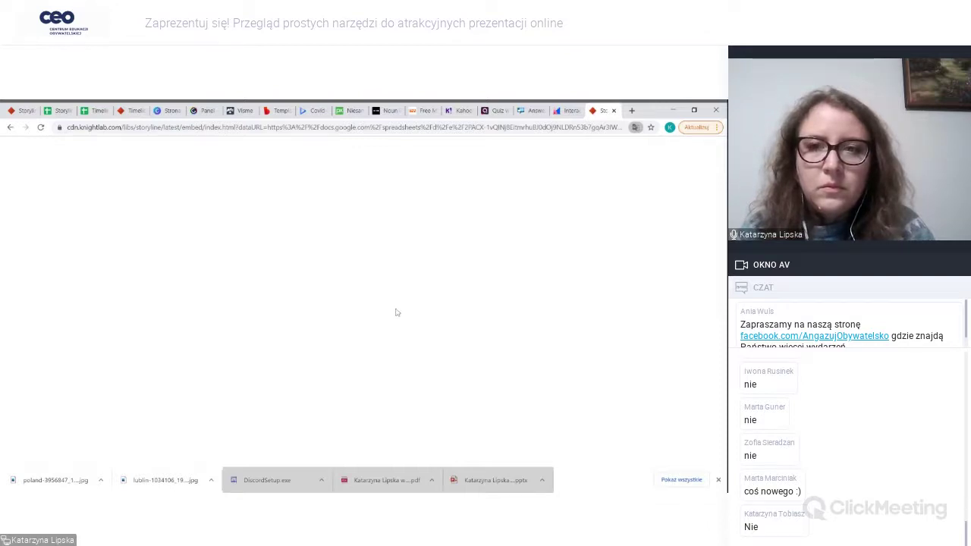
# - Return to the Storyline maker page and examine the preview area, embed code and direct share link of the created chart
pyautogui.click(58, 109)
pyautogui.scroll(-4, 417, 374)
pyautogui.scroll(4, 417, 374)
pyautogui.scroll(-2, 417, 368)
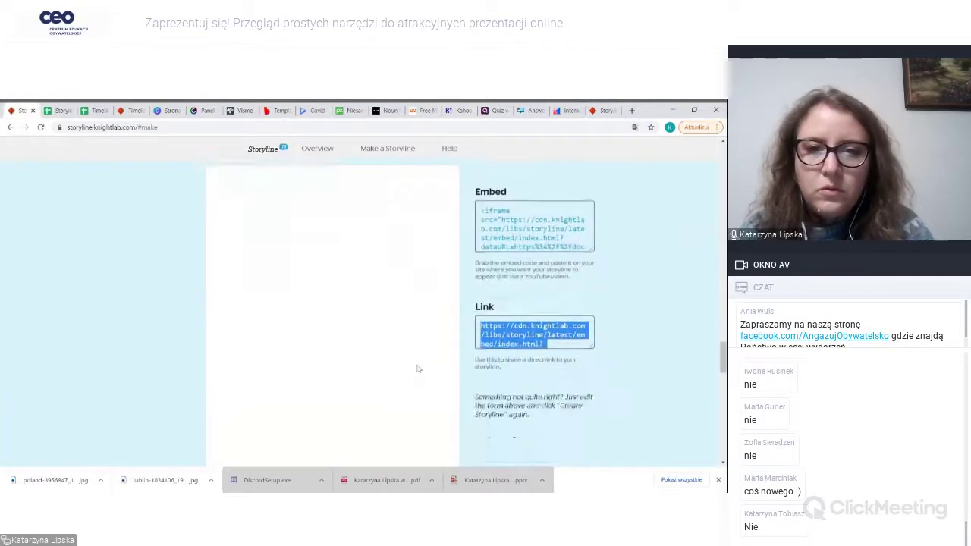
pyautogui.scroll(4, 417, 369)
pyautogui.scroll(-3, 417, 364)
pyautogui.scroll(1, 393, 238)
pyautogui.scroll(1, 394, 243)
pyautogui.click(394, 262)
pyautogui.scroll(-3, 394, 262)
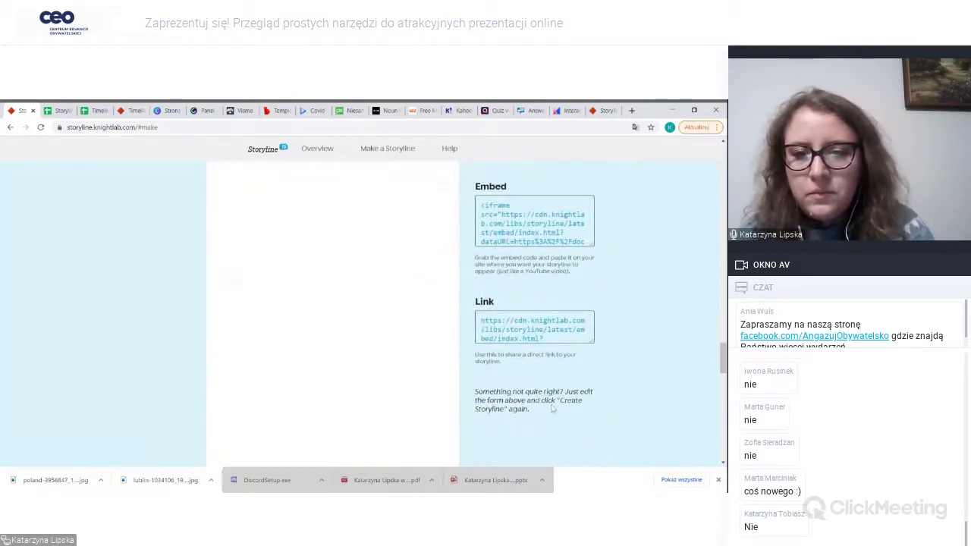
pyautogui.scroll(-1, 515, 334)
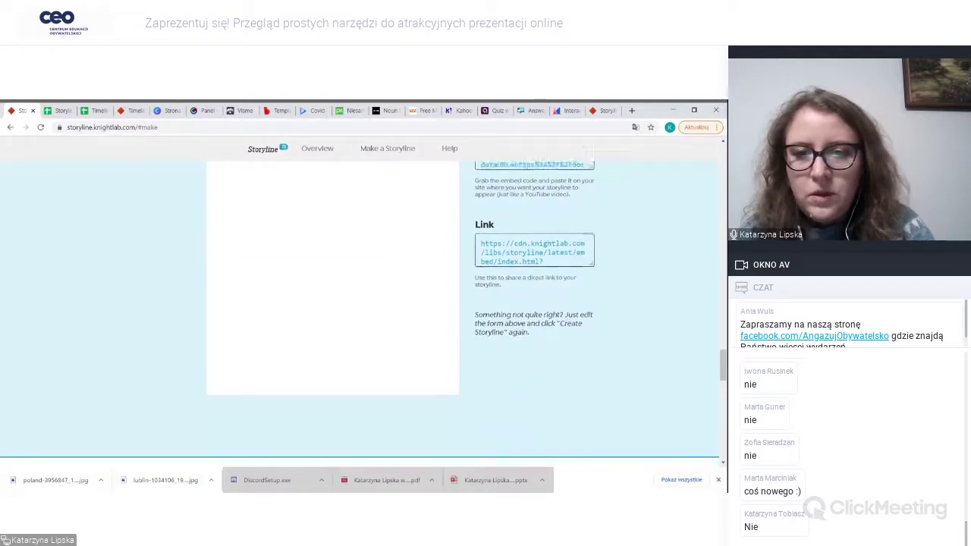
pyautogui.scroll(1, 514, 333)
pyautogui.click(531, 328)
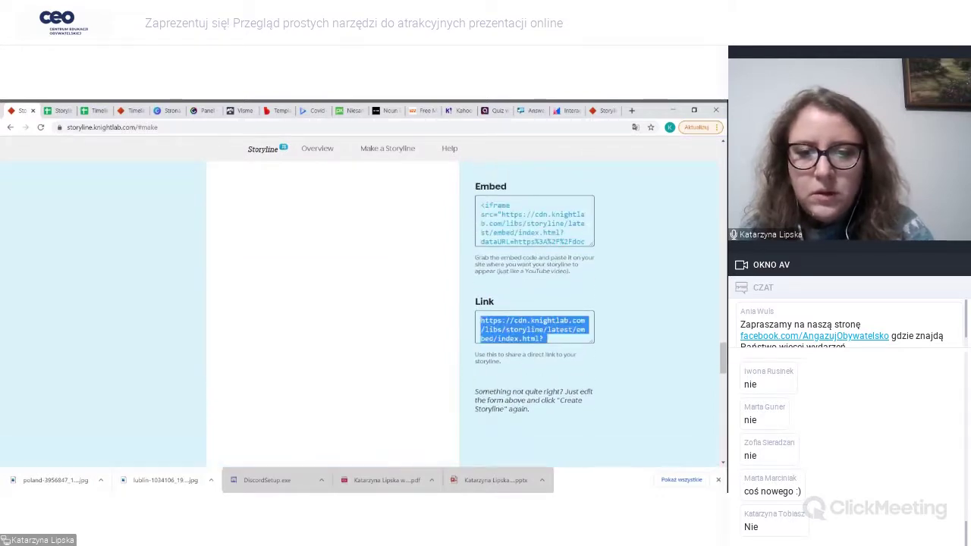
pyautogui.hotkey('ctrl', 'a')
pyautogui.click(534, 328)
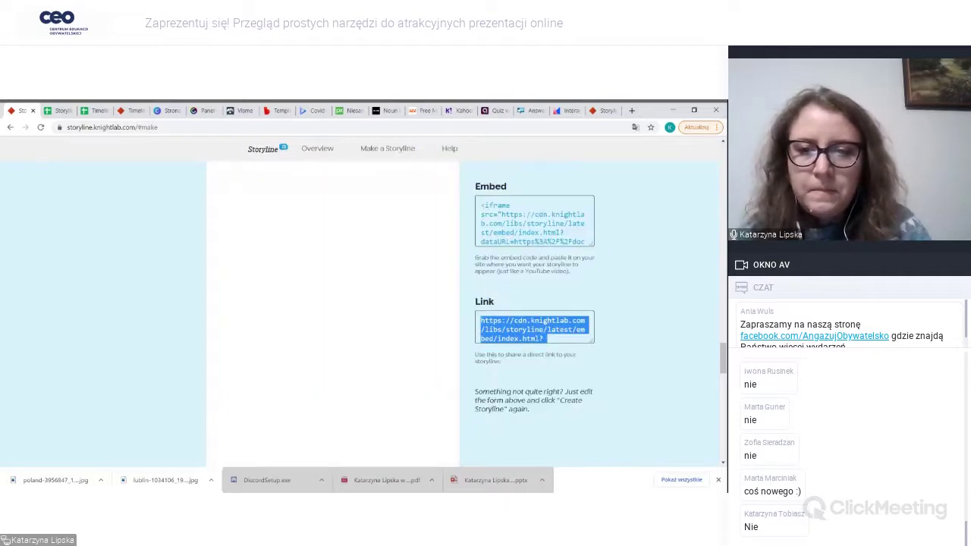
# - Go through the shared Storyline's cards in order up to the 2012 card "XXI w." and close the Storyline chart and maker pages
pyautogui.click(605, 110)
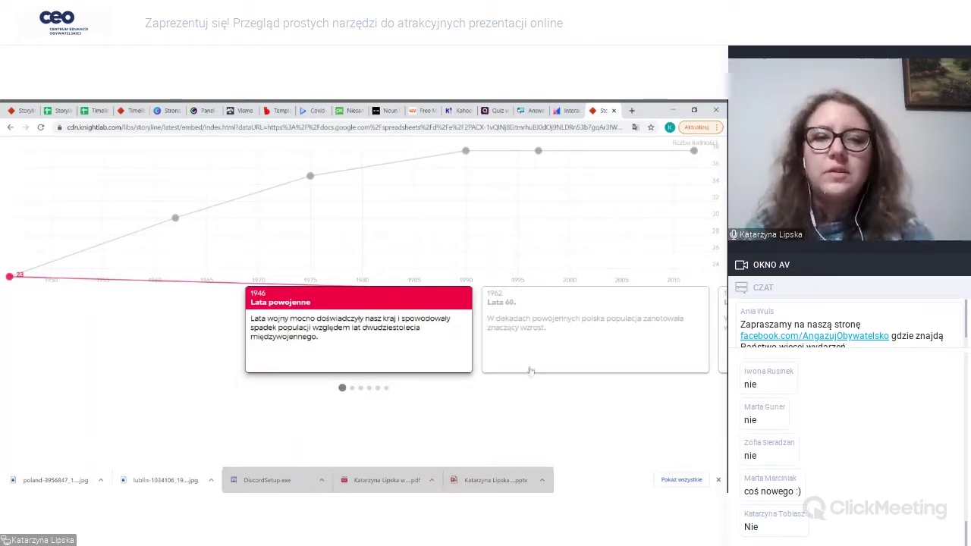
pyautogui.click(569, 302)
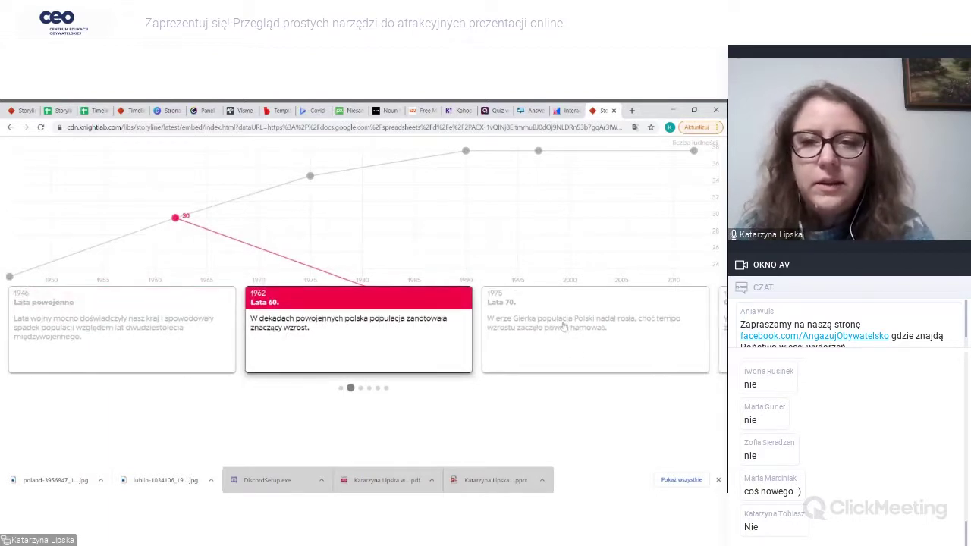
pyautogui.click(567, 332)
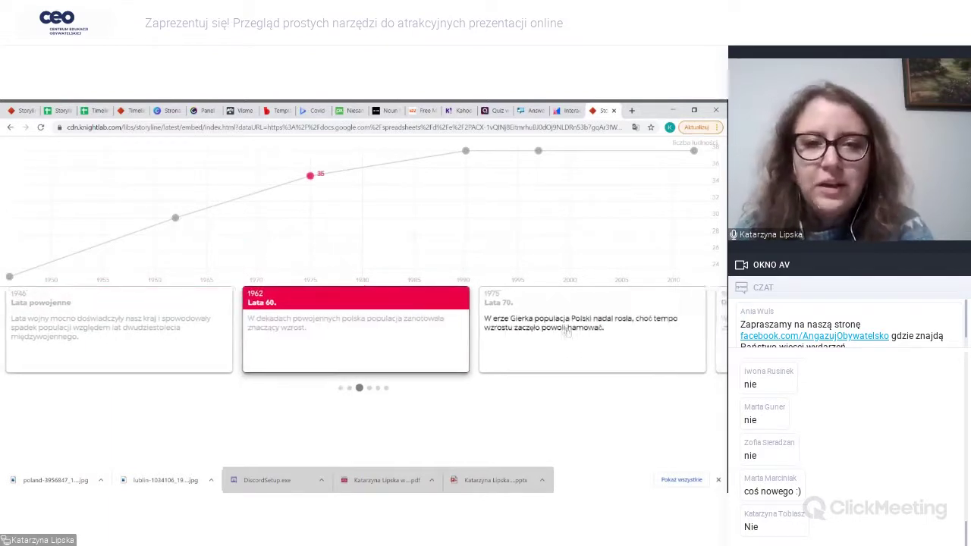
pyautogui.click(556, 329)
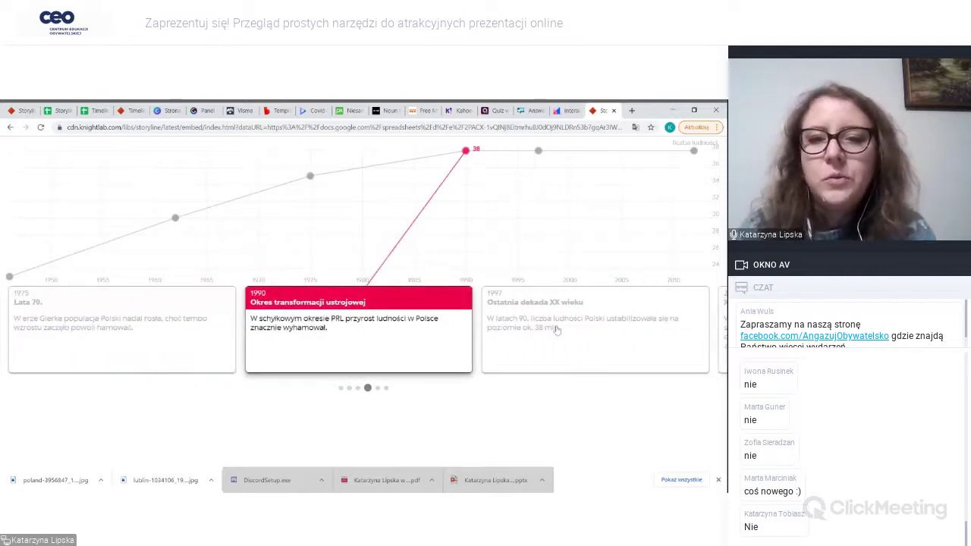
pyautogui.click(556, 329)
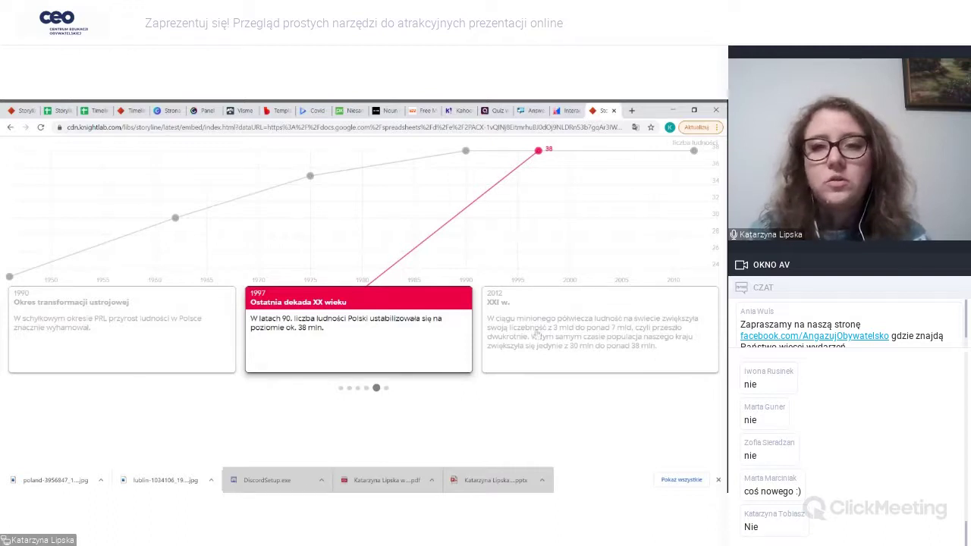
pyautogui.click(536, 334)
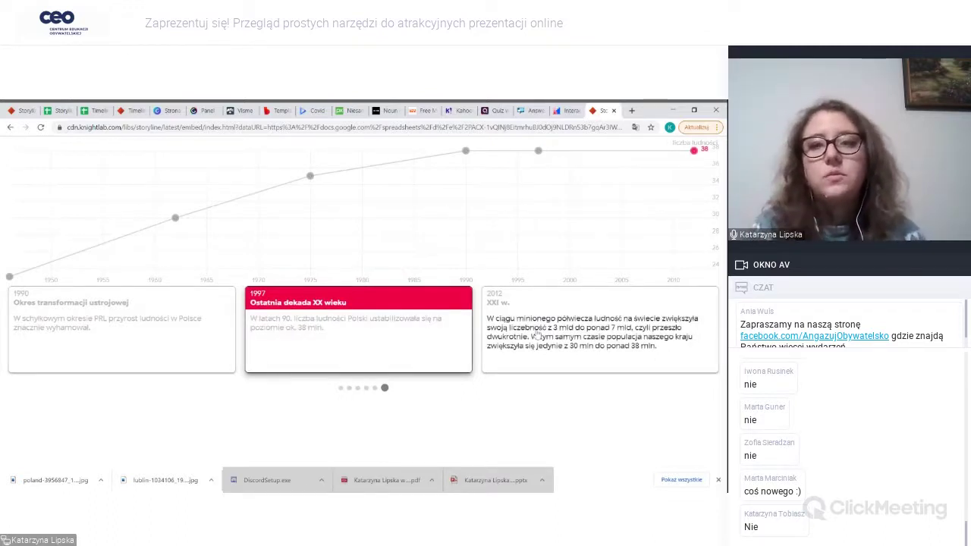
pyautogui.click(537, 334)
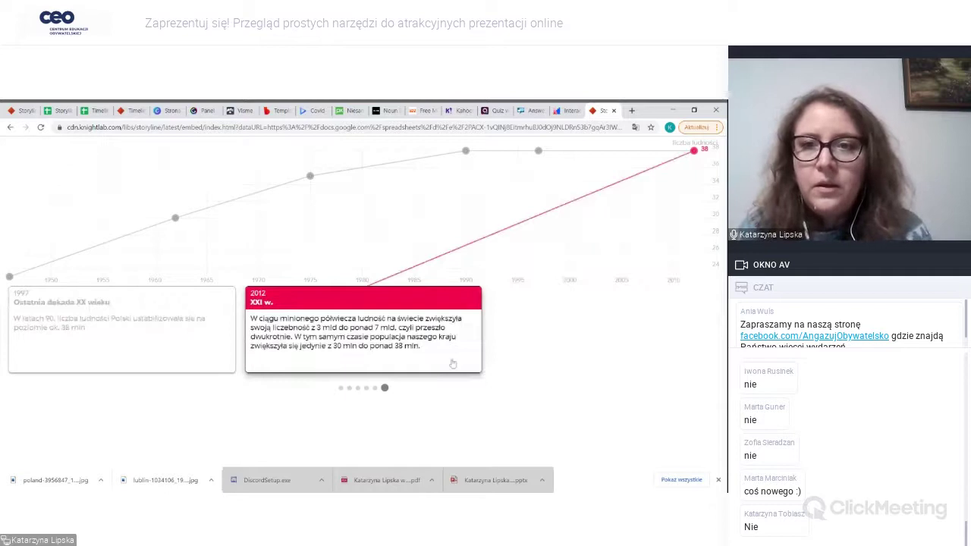
pyautogui.click(614, 111)
pyautogui.click(31, 110)
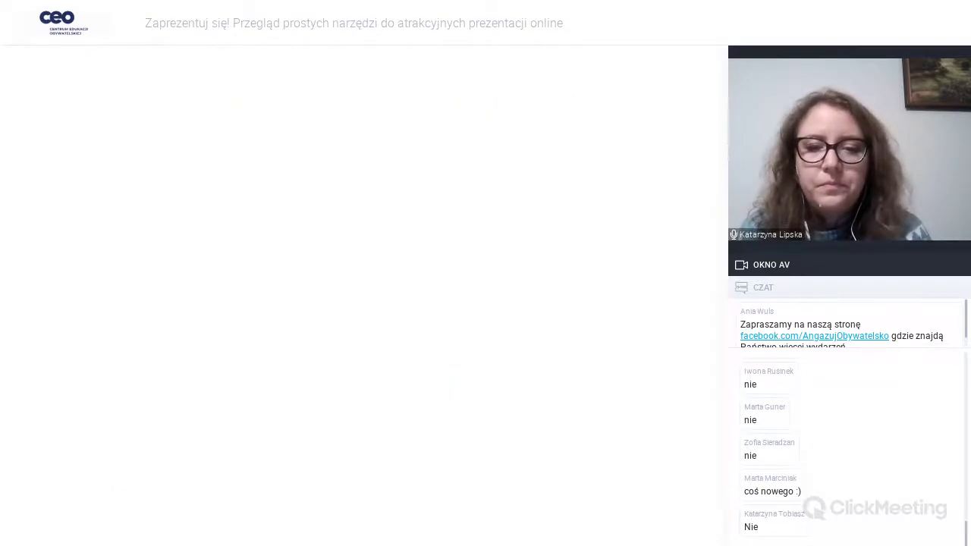
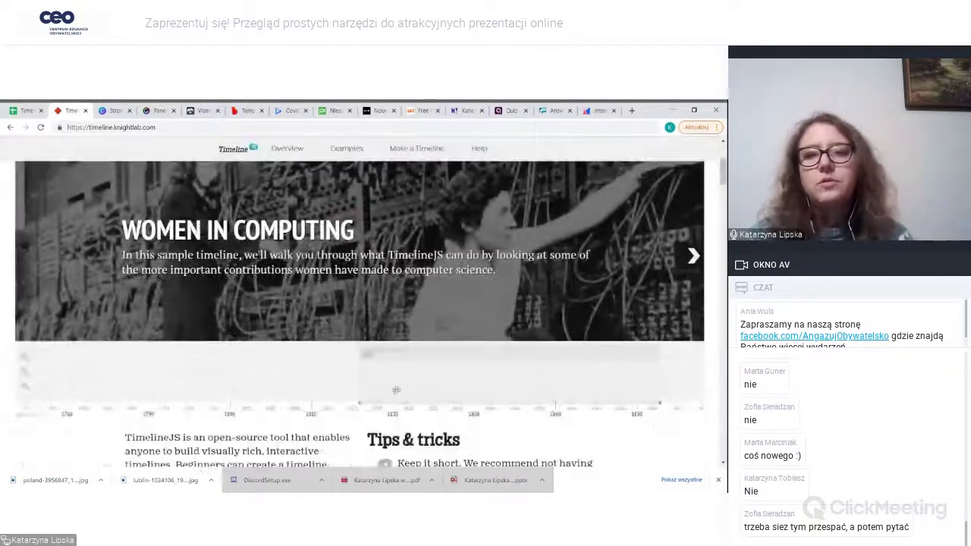
# - Page through the "Women in Computing" sample timeline up to the slide "The First PhD in Computer Science"
pyautogui.scroll(1, 387, 384)
pyautogui.scroll(-1, 360, 301)
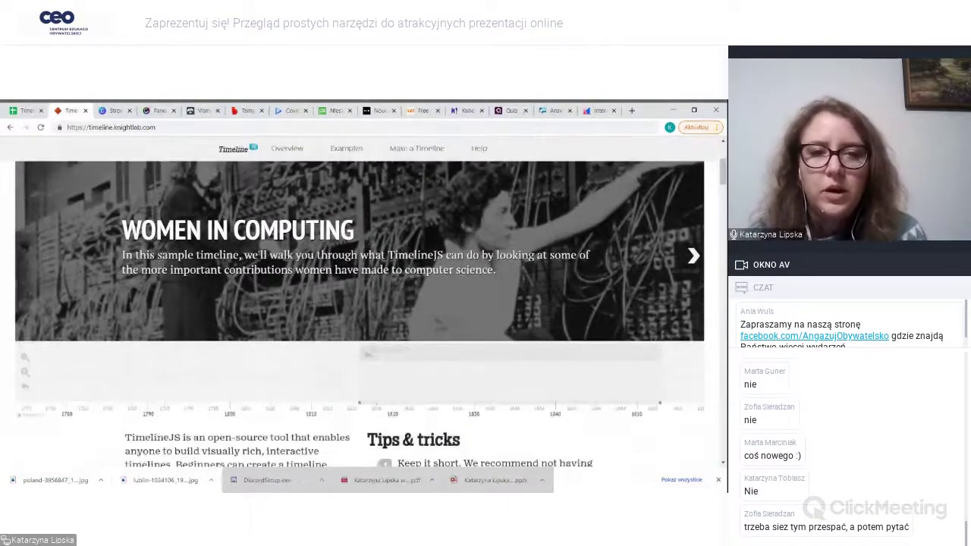
pyautogui.click(695, 257)
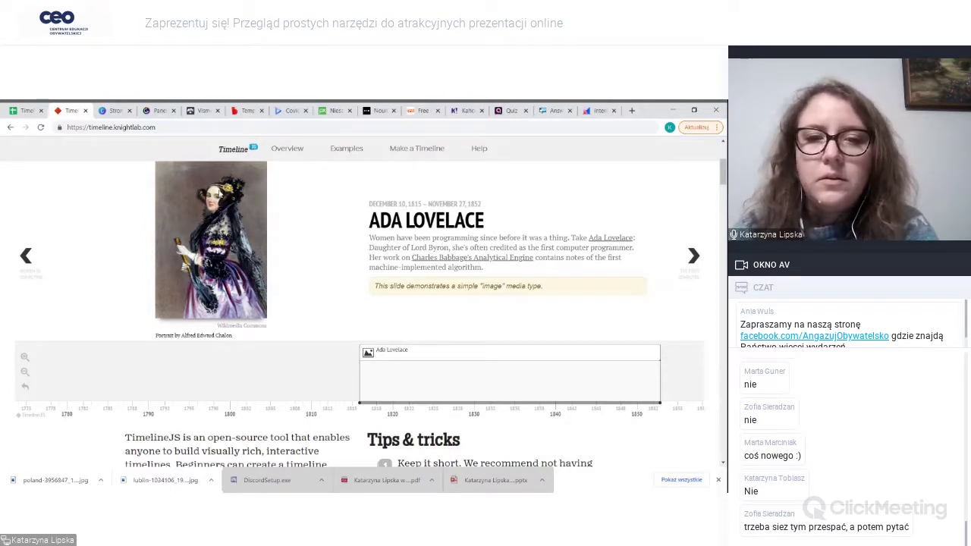
pyautogui.press('Right')
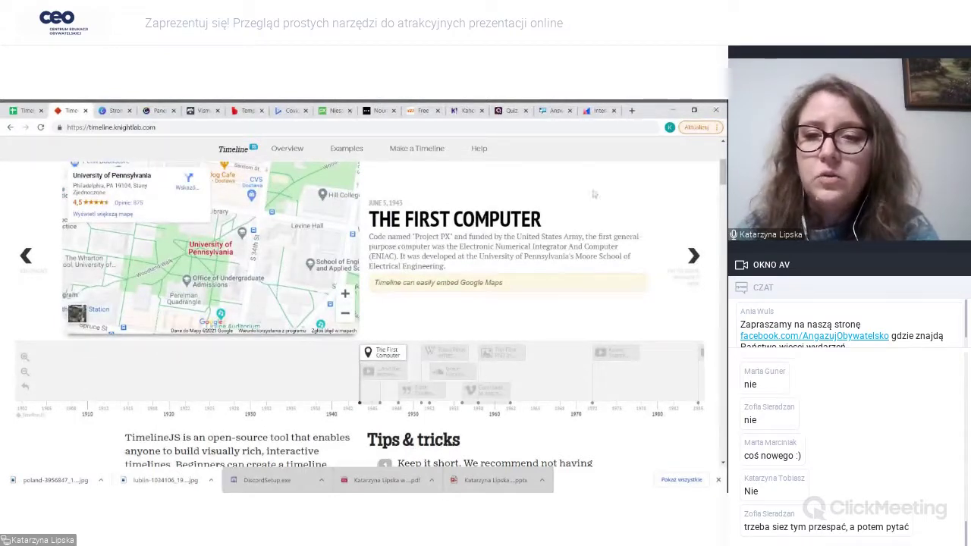
pyautogui.click(696, 258)
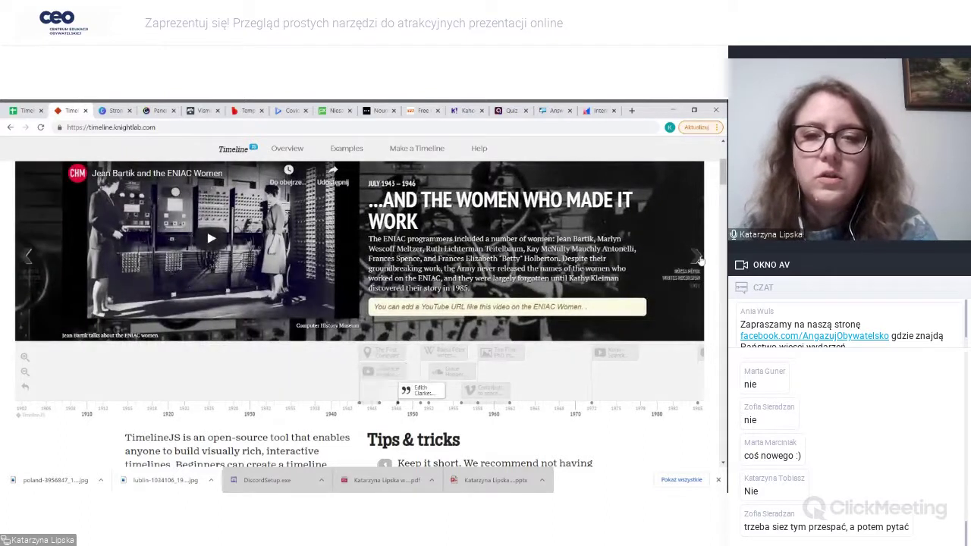
pyautogui.click(696, 258)
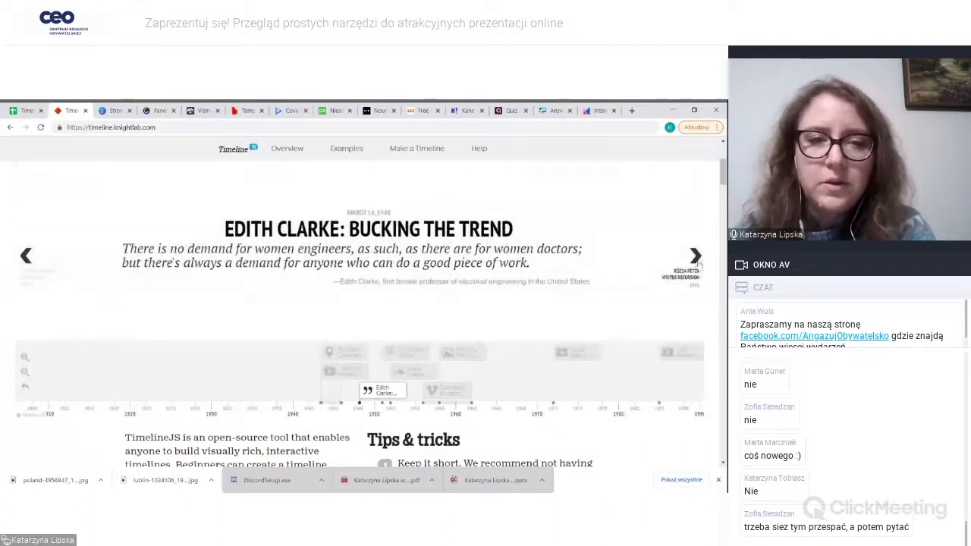
pyautogui.click(696, 257)
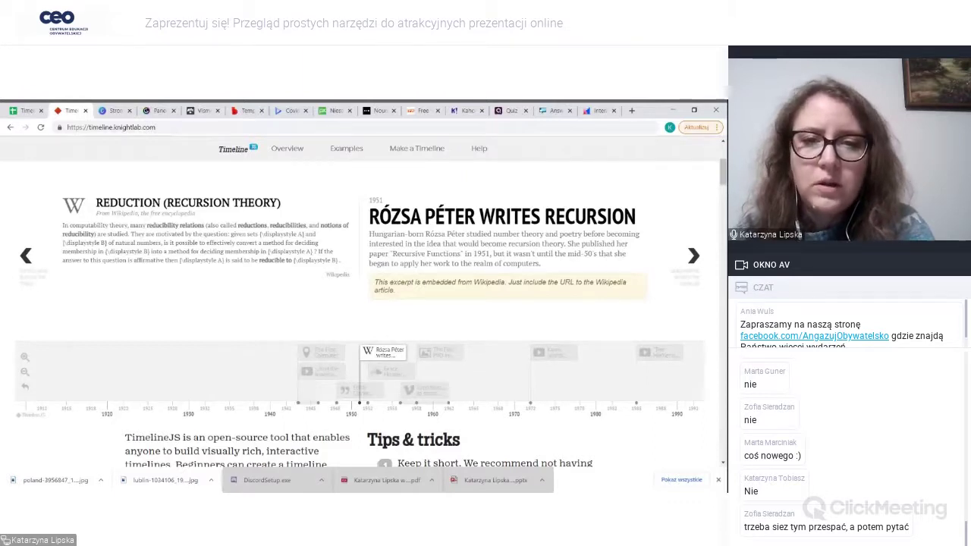
pyautogui.click(693, 255)
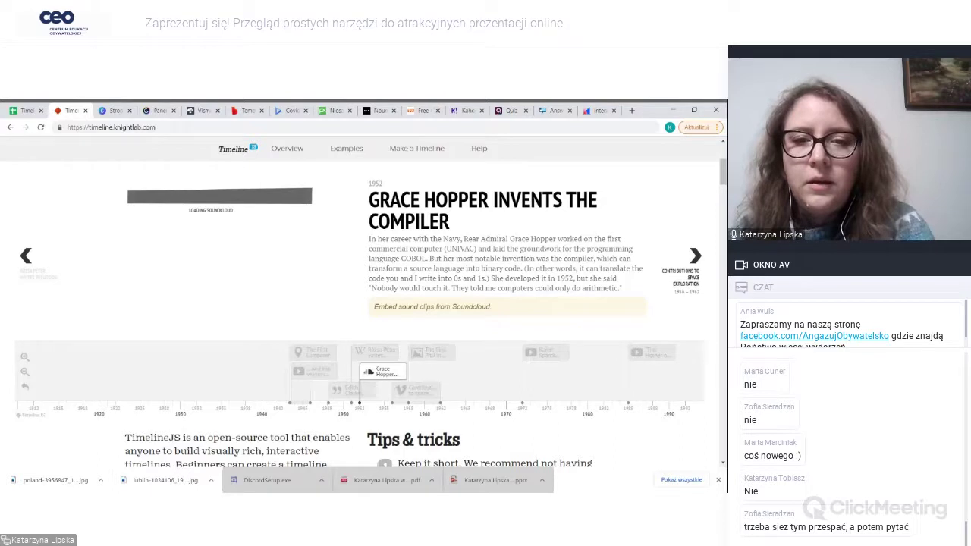
pyautogui.press('Right')
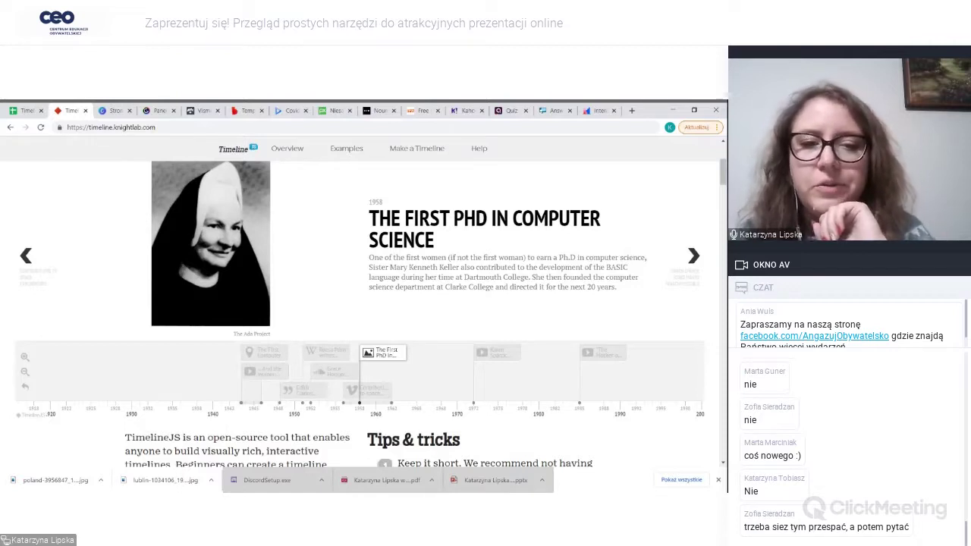
# - Examine the TimelineJS page's tips, media sources, examples and the spreadsheet creation step of "Make a Timeline"
pyautogui.scroll(-4, 364, 303)
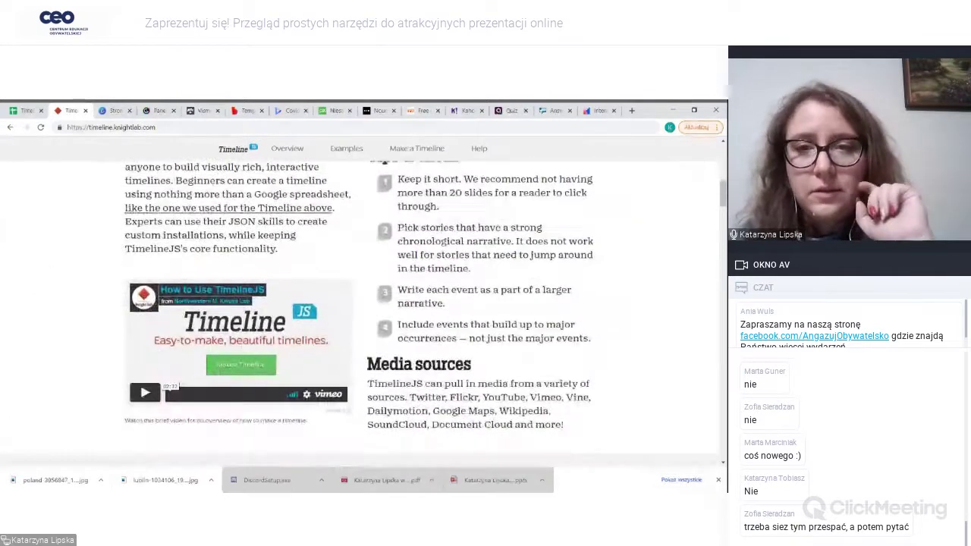
pyautogui.scroll(-3, 412, 290)
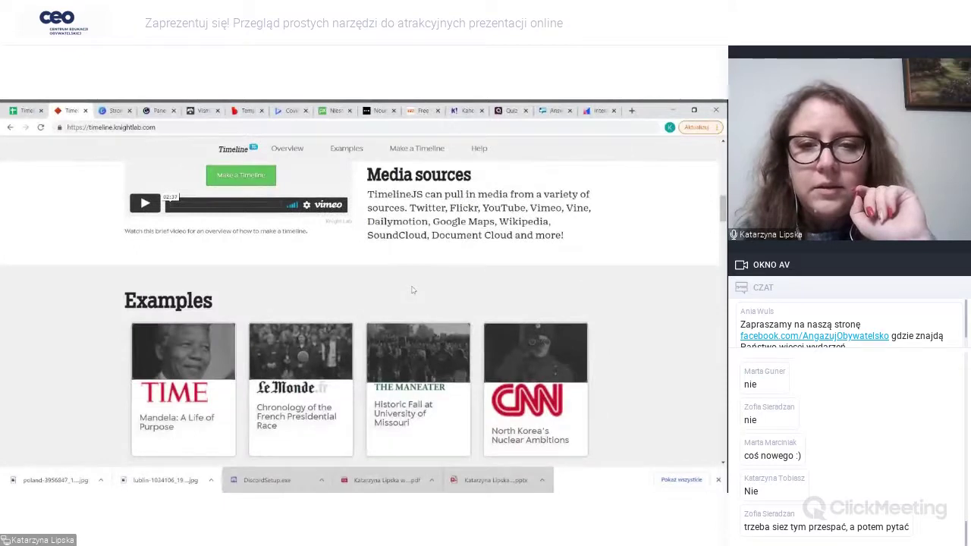
pyautogui.scroll(3, 412, 290)
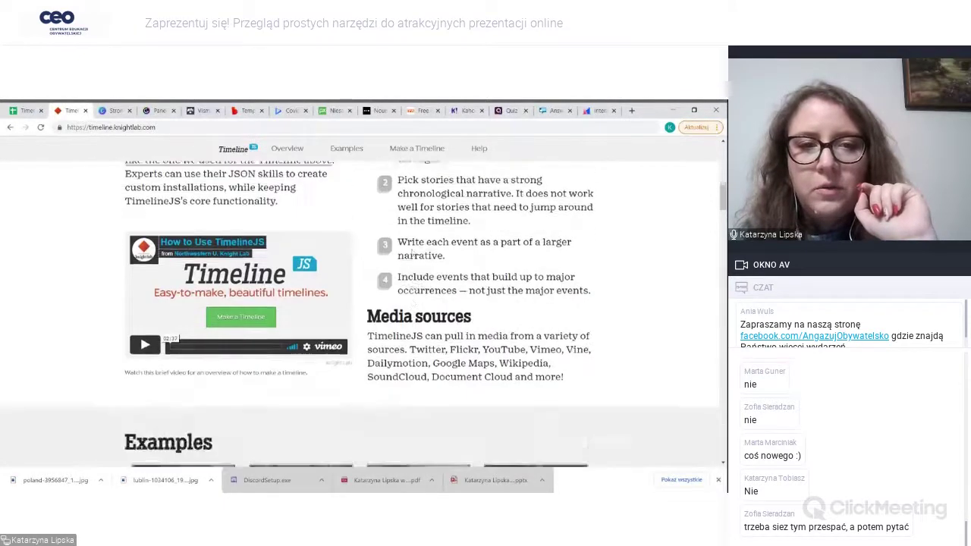
pyautogui.scroll(-4, 414, 292)
pyautogui.scroll(-7, 414, 292)
pyautogui.scroll(3, 413, 290)
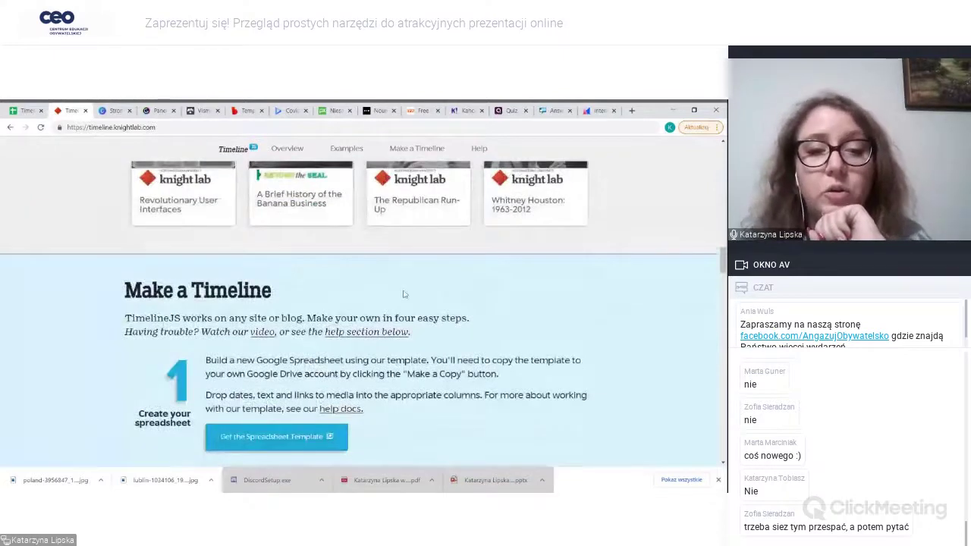
pyautogui.scroll(-1, 404, 292)
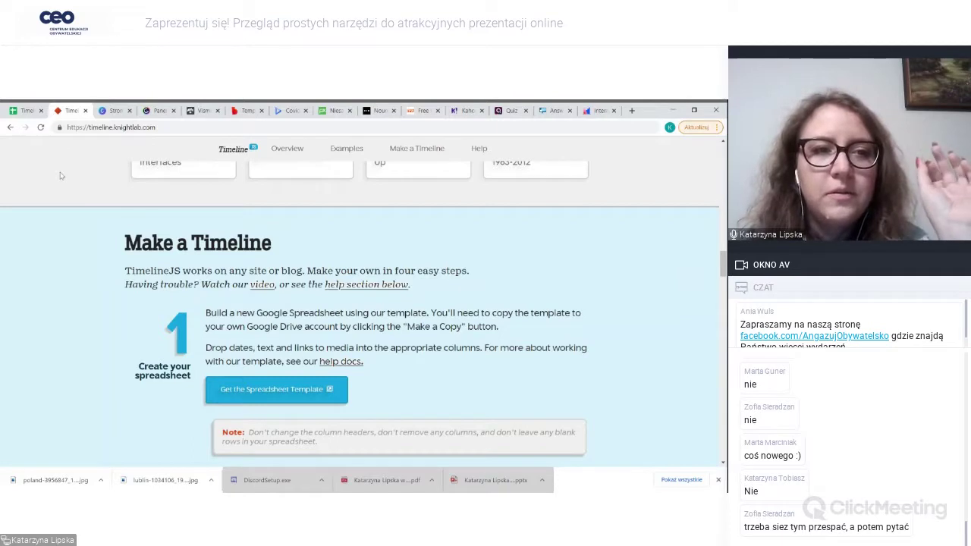
# - Switch to the "TimelineJS3 Olga Tokarczuk" Google spreadsheet and examine its date, headline, text and media columns
pyautogui.hotkey('ctrl', 'shift', 'Tab')
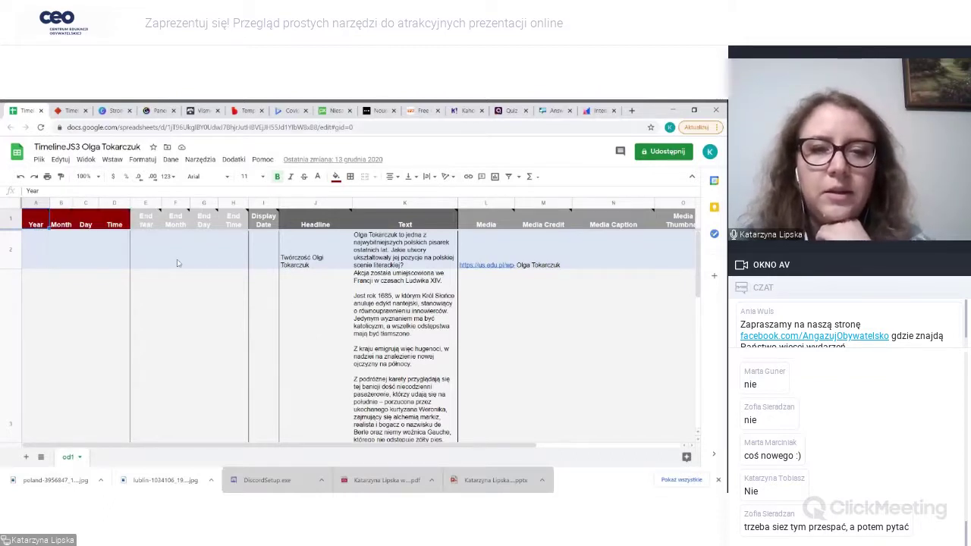
pyautogui.moveTo(37, 229)
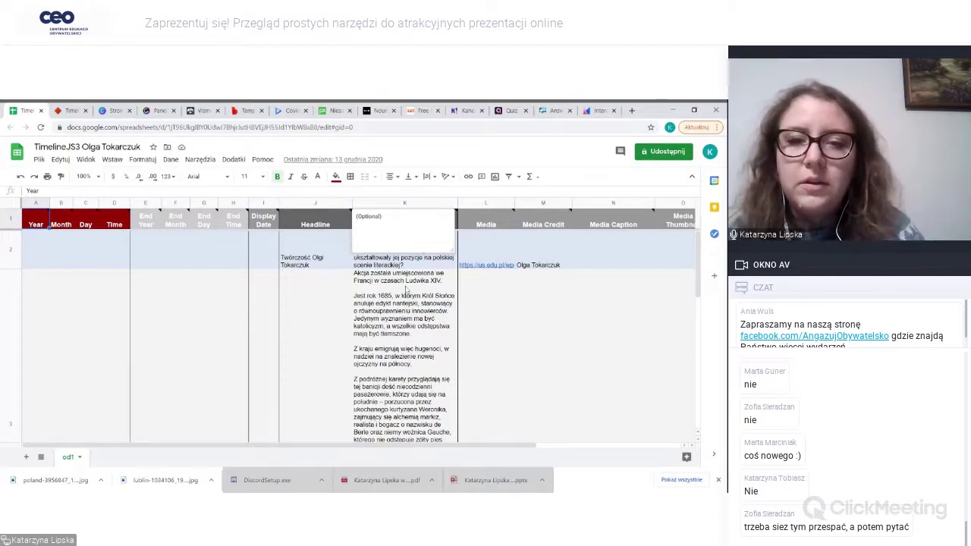
pyautogui.click(404, 262)
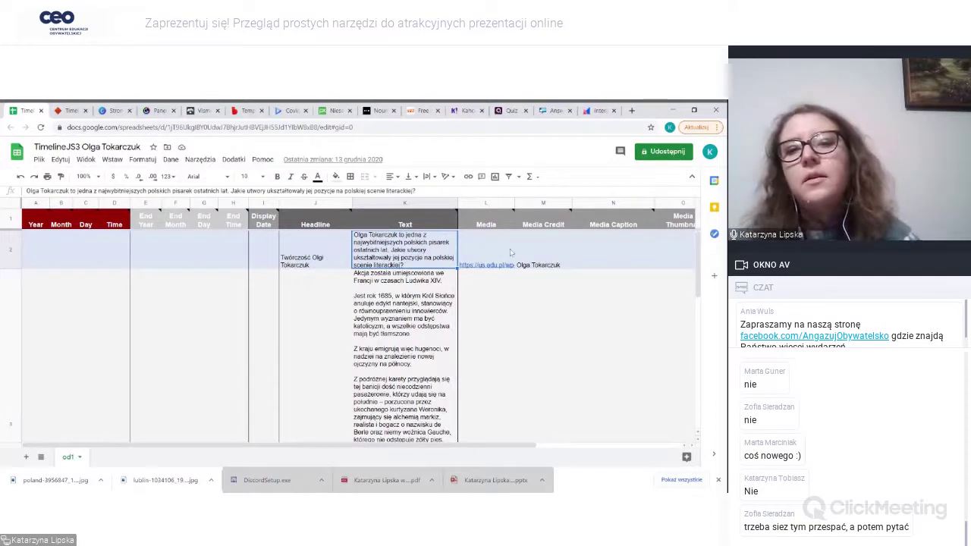
pyautogui.moveTo(492, 243)
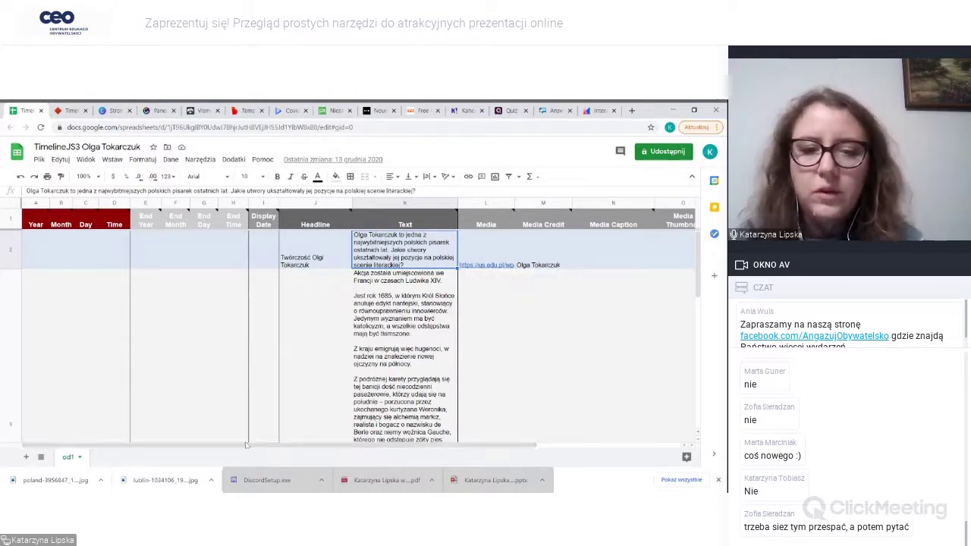
pyautogui.moveTo(234, 448); pyautogui.dragTo(266, 413)
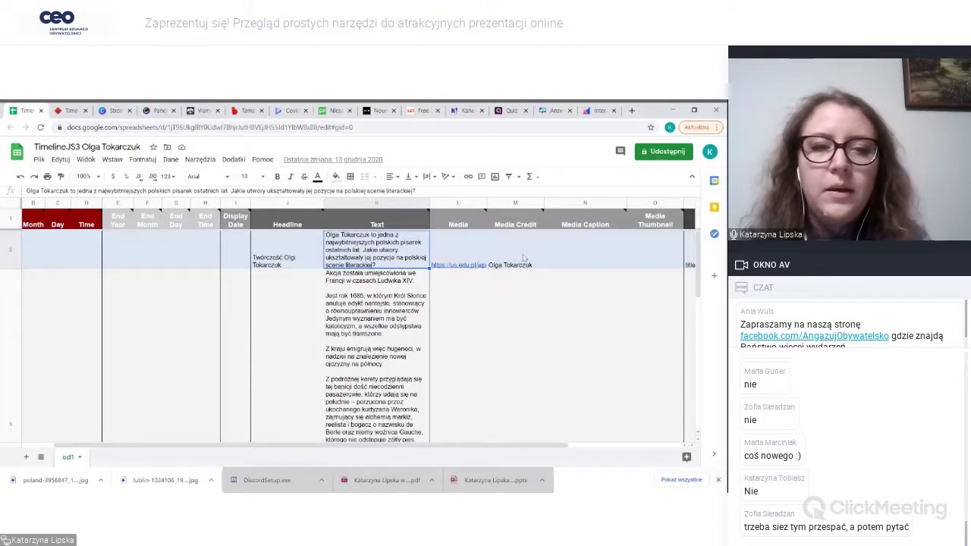
pyautogui.scroll(-1, 485, 364)
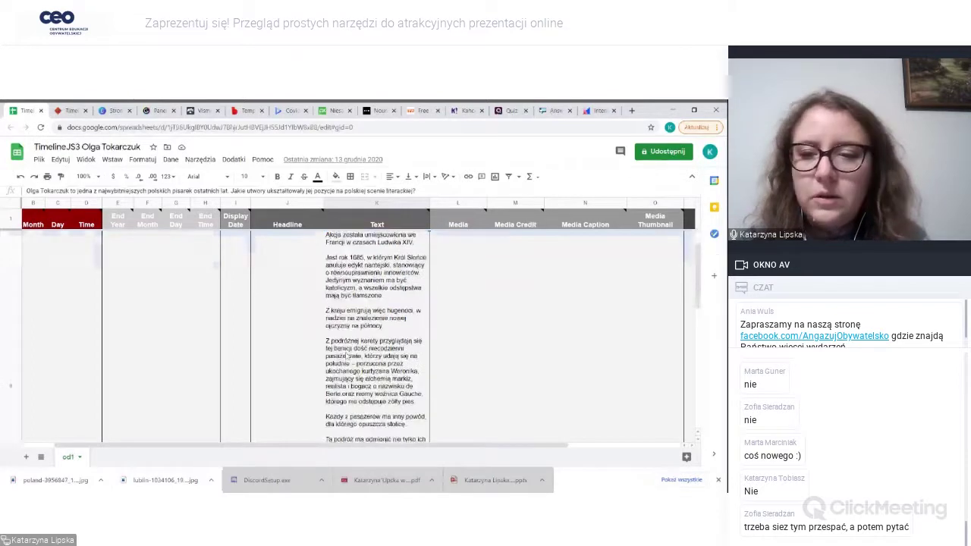
pyautogui.click(83, 347)
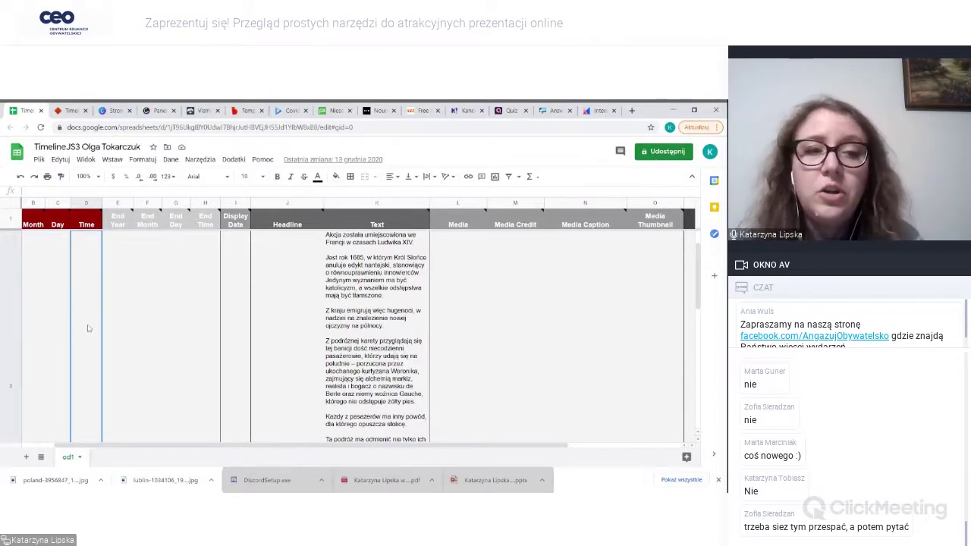
pyautogui.scroll(1, 87, 328)
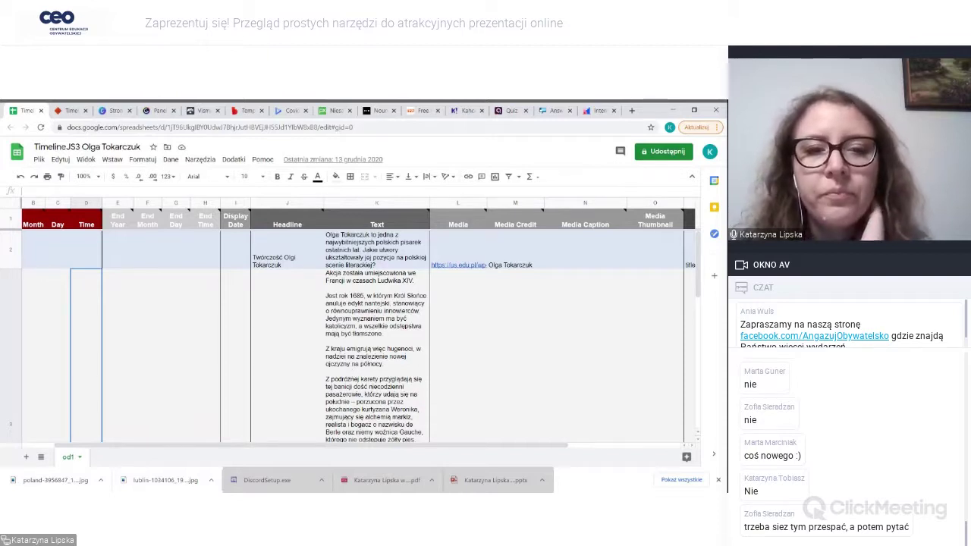
# - Choose the od1 sheet as the content to publish in the spreadsheet's publish-to-web settings and close the dialog
pyautogui.scroll(-5, 354, 372)
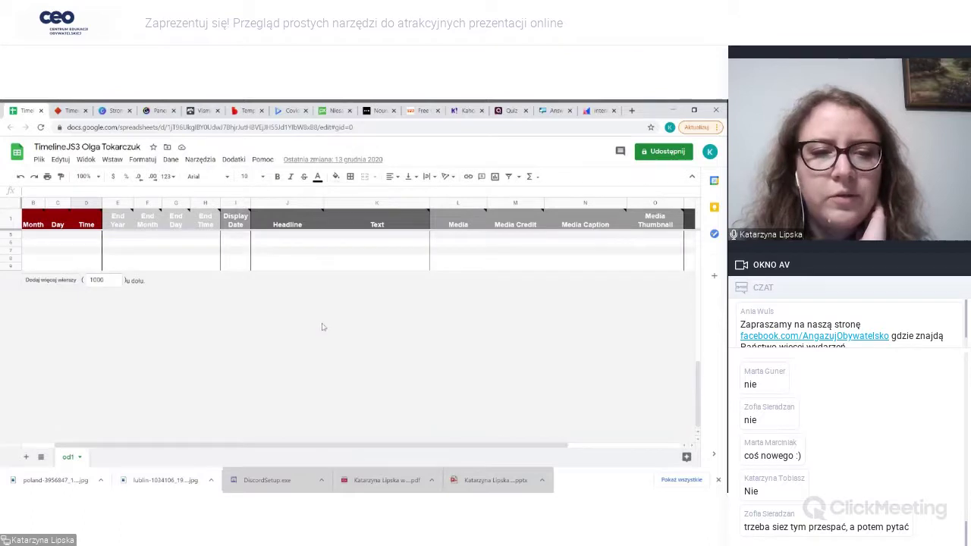
pyautogui.click(76, 351)
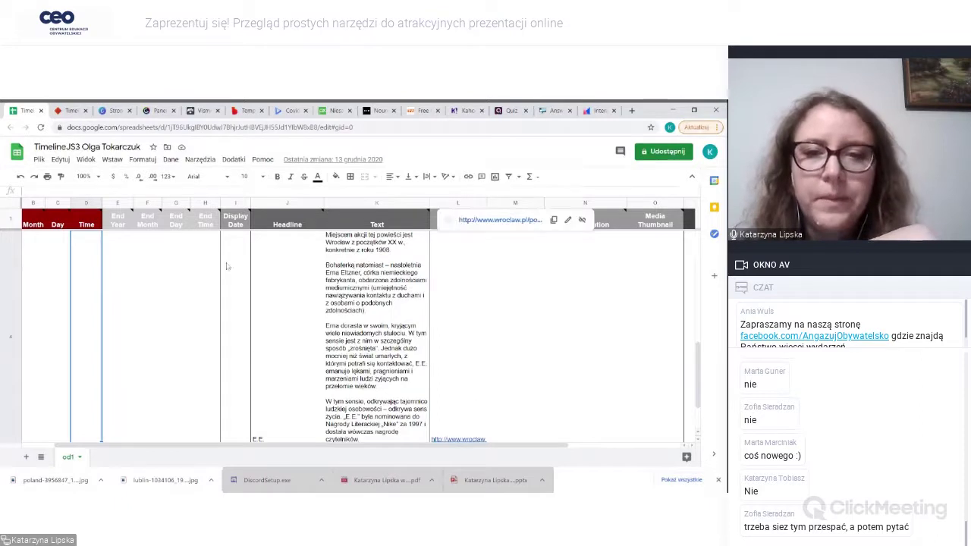
pyautogui.click(41, 160)
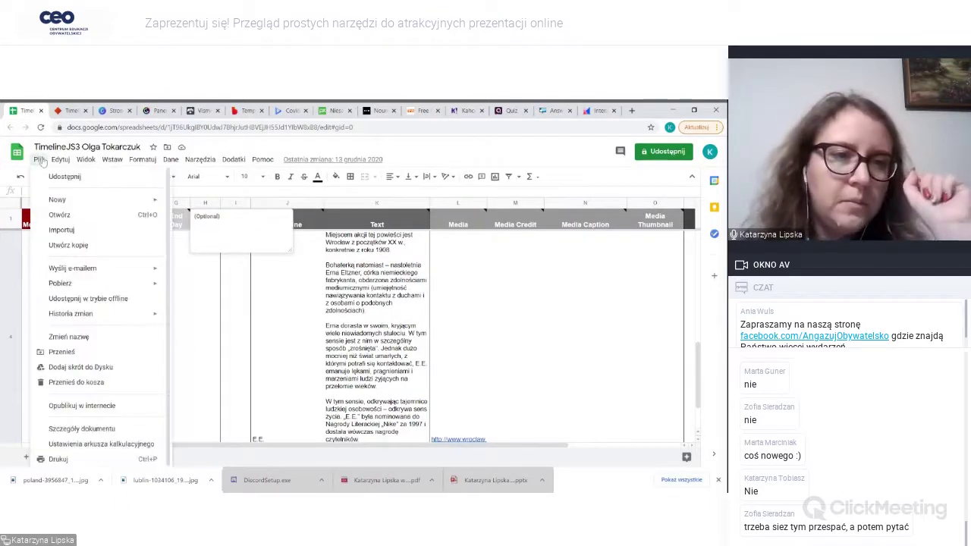
pyautogui.click(83, 406)
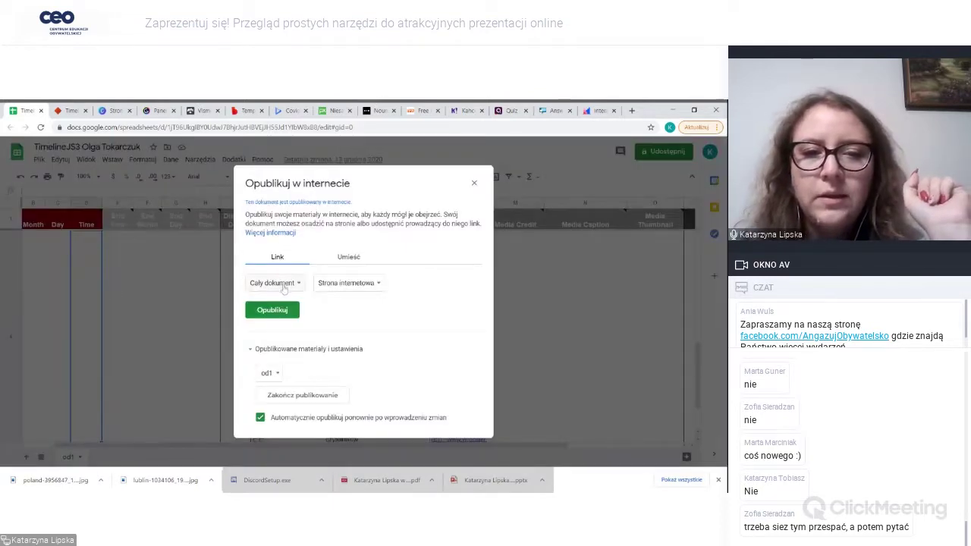
pyautogui.click(283, 287)
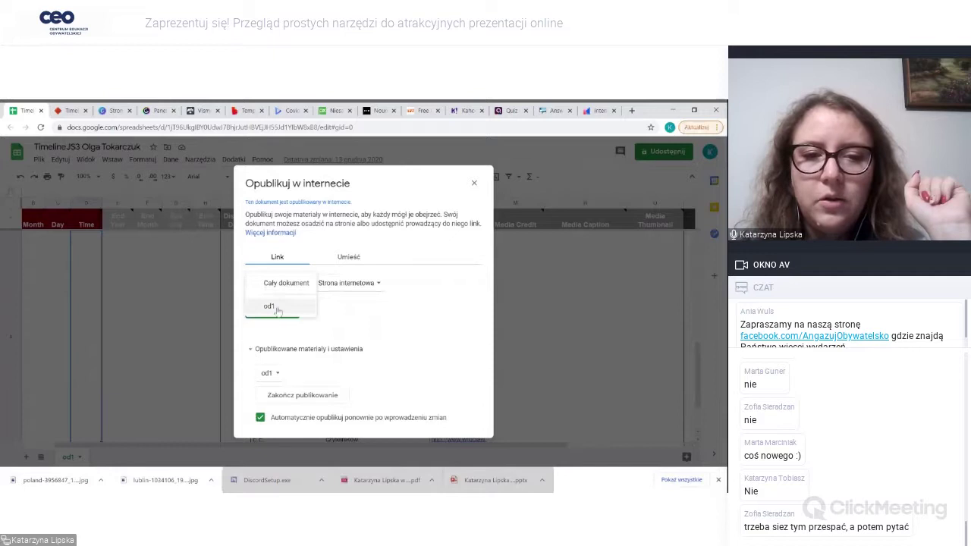
pyautogui.click(275, 307)
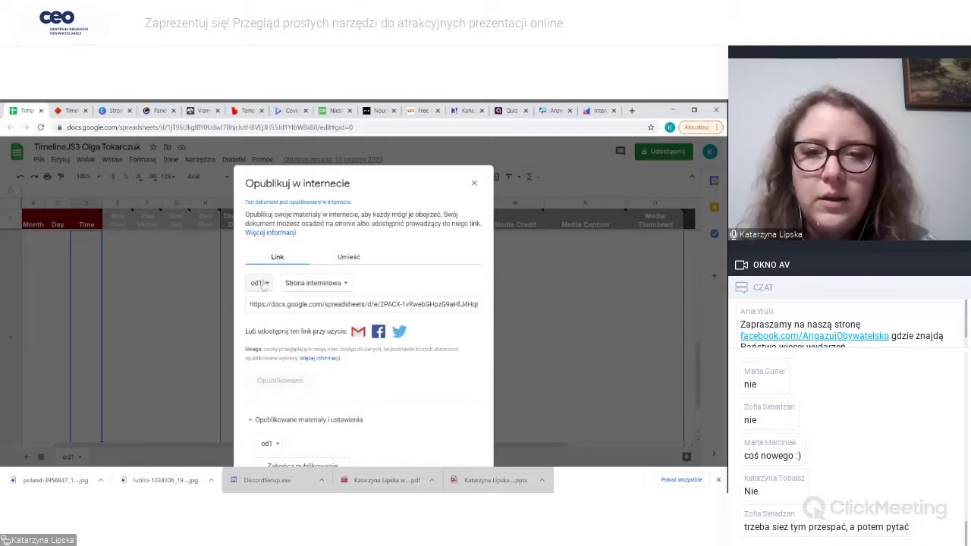
pyautogui.click(474, 183)
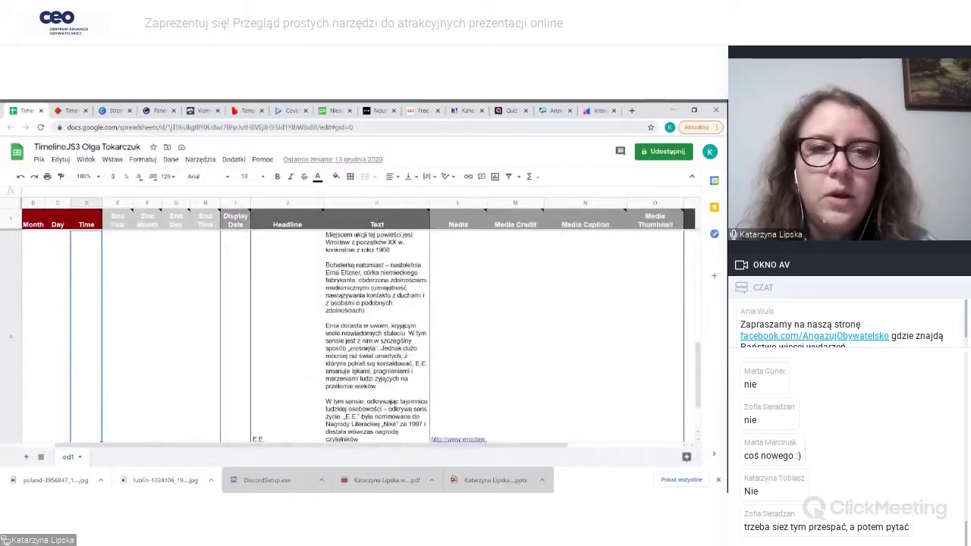
# - Copy the spreadsheet's browser address and paste it as the Google Spreadsheet URL in step 3 of "Make a Timeline" on the TimelineJS page
pyautogui.click(260, 127)
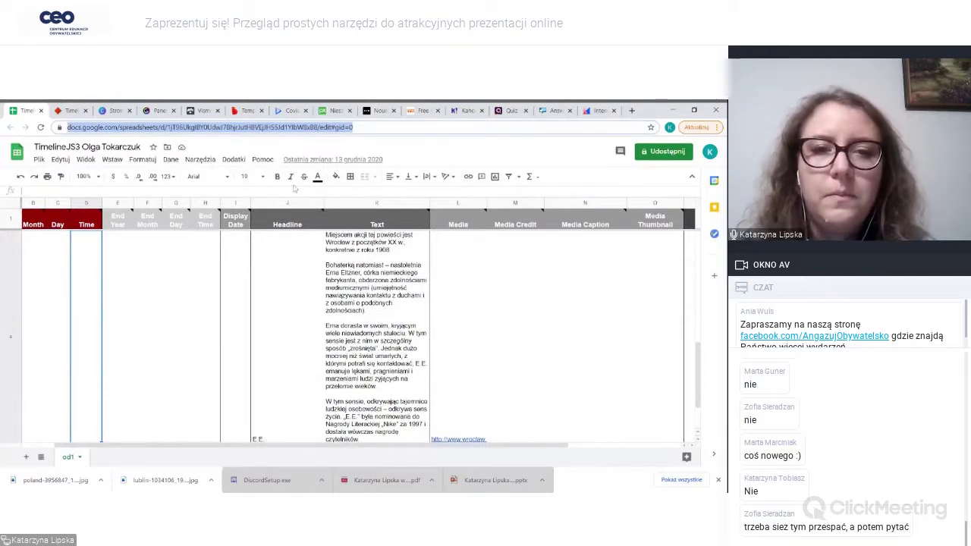
pyautogui.click(72, 110)
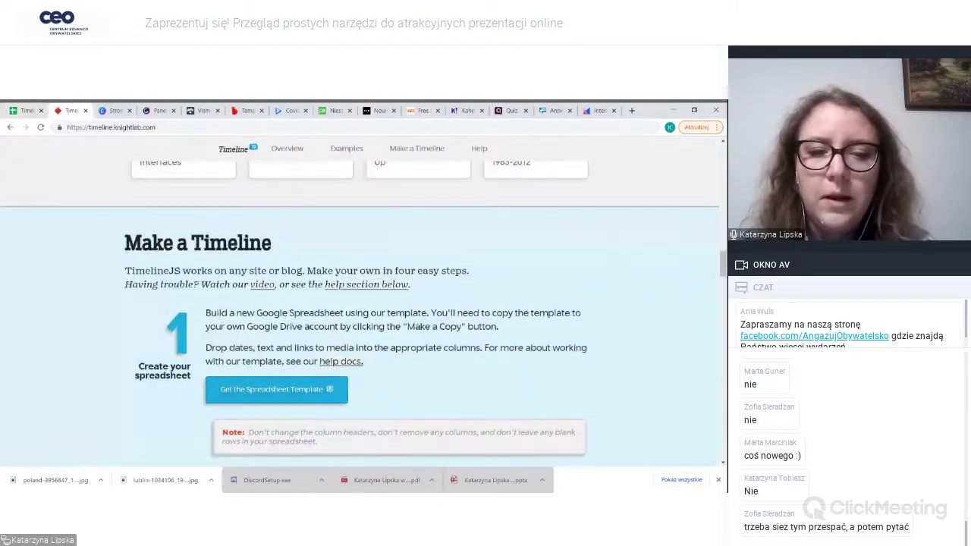
pyautogui.scroll(-3, 392, 346)
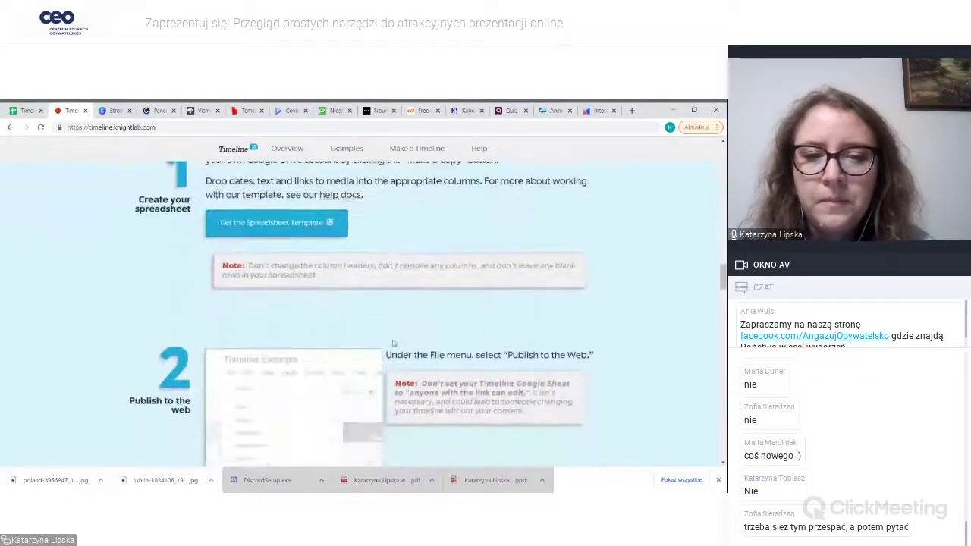
pyautogui.scroll(-4, 390, 342)
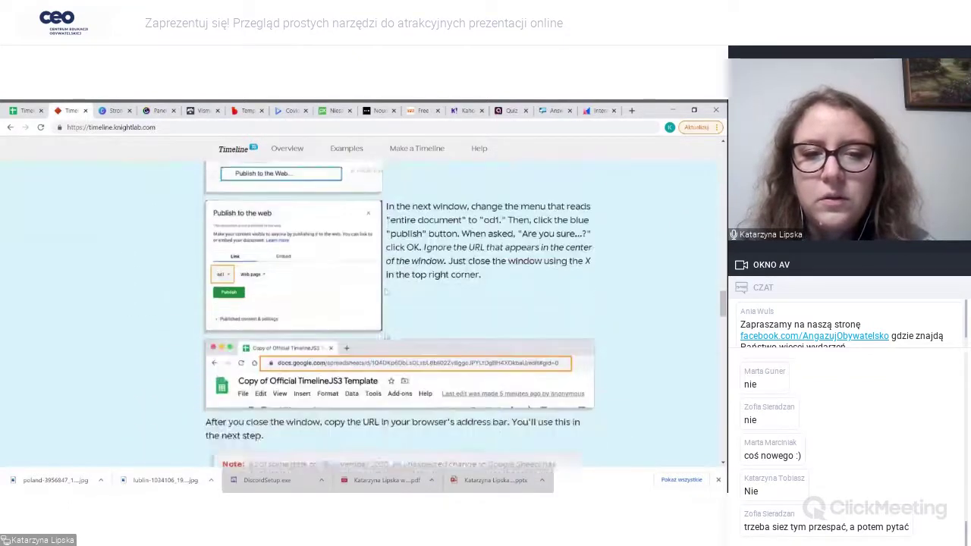
pyautogui.scroll(-3, 381, 332)
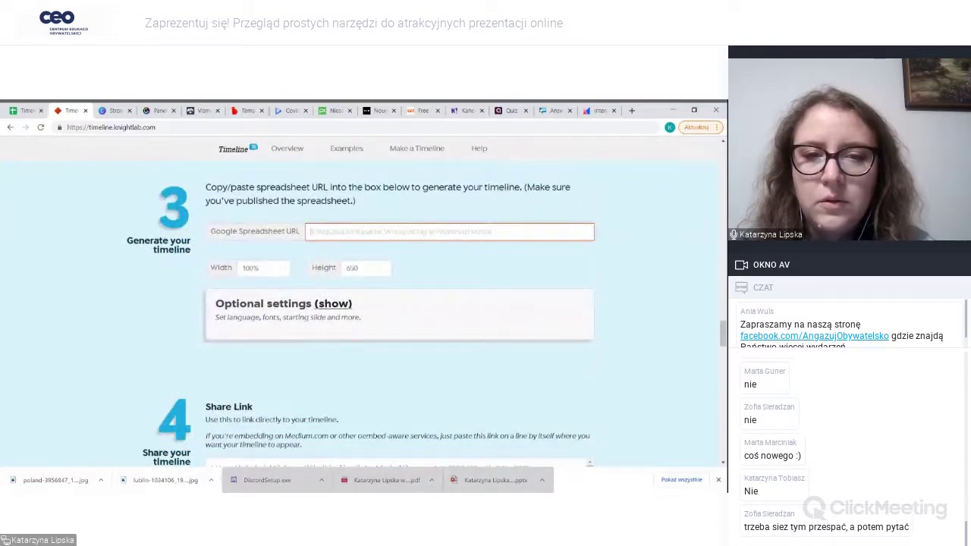
pyautogui.hotkey('ctrl', 'v')
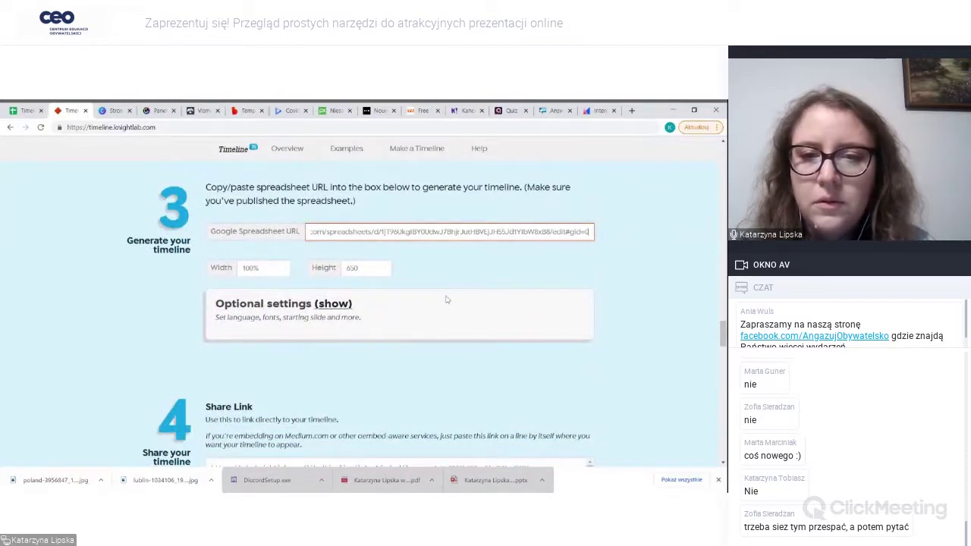
pyautogui.click(494, 260)
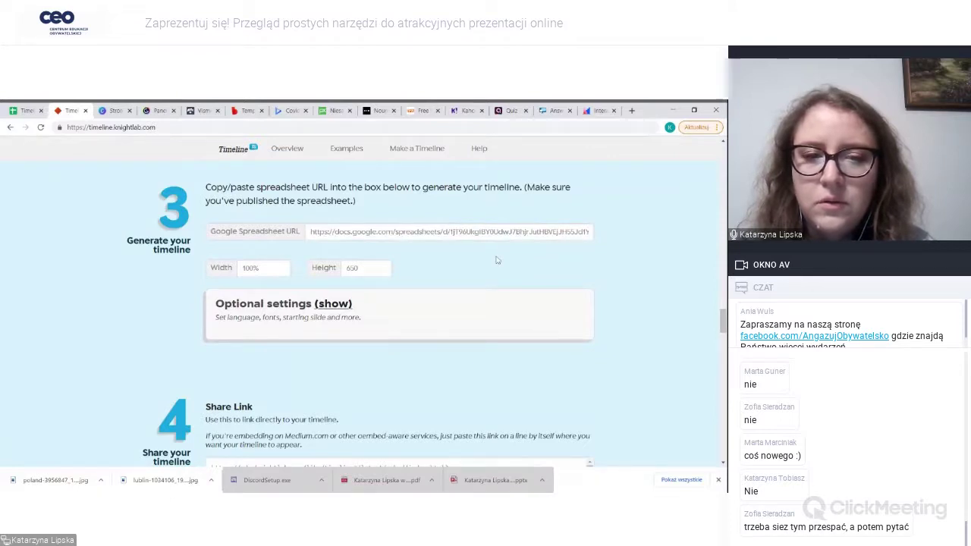
# - Copy the generated share link from step 4 and open the Olga Tokarczuk timeline in a new browser tab
pyautogui.scroll(-3, 496, 260)
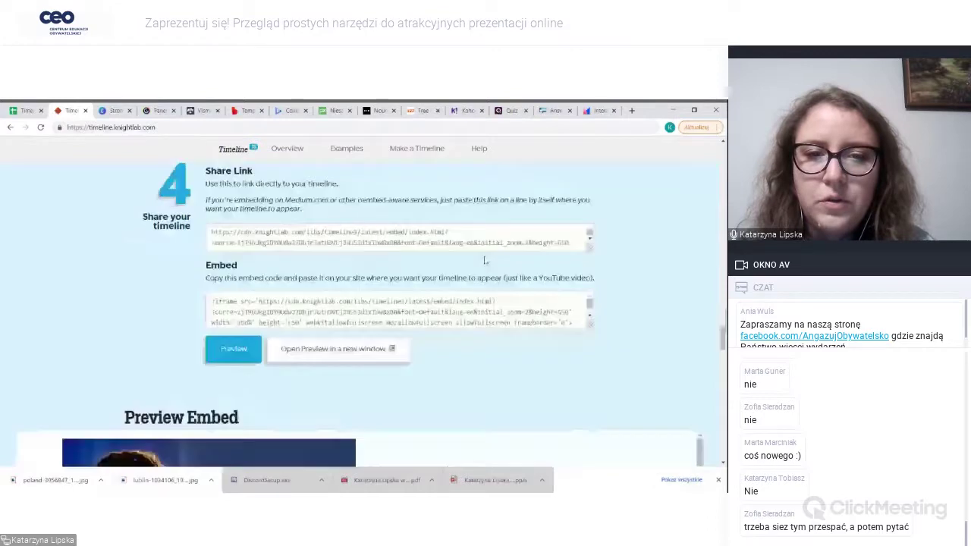
pyautogui.scroll(3, 459, 285)
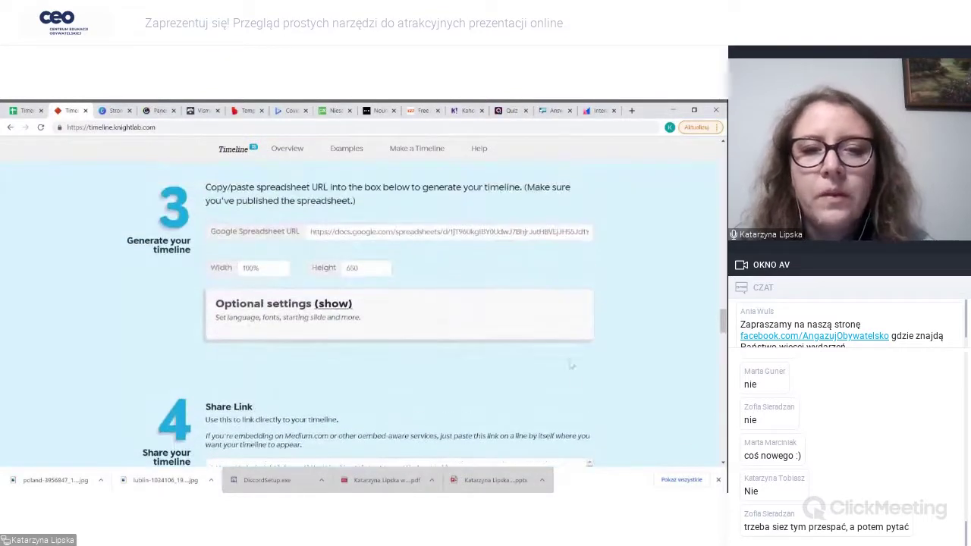
pyautogui.scroll(-3, 562, 365)
pyautogui.scroll(-1, 560, 365)
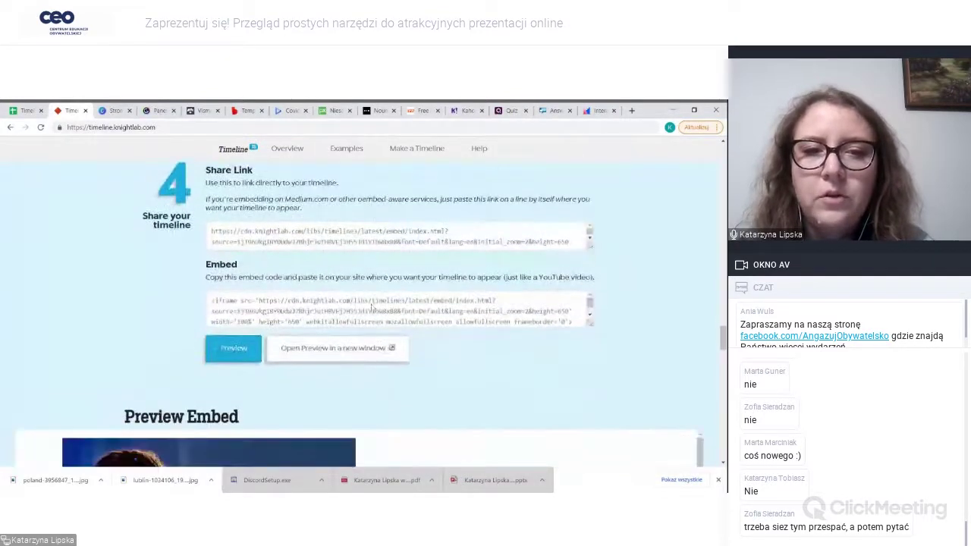
pyautogui.click(398, 234)
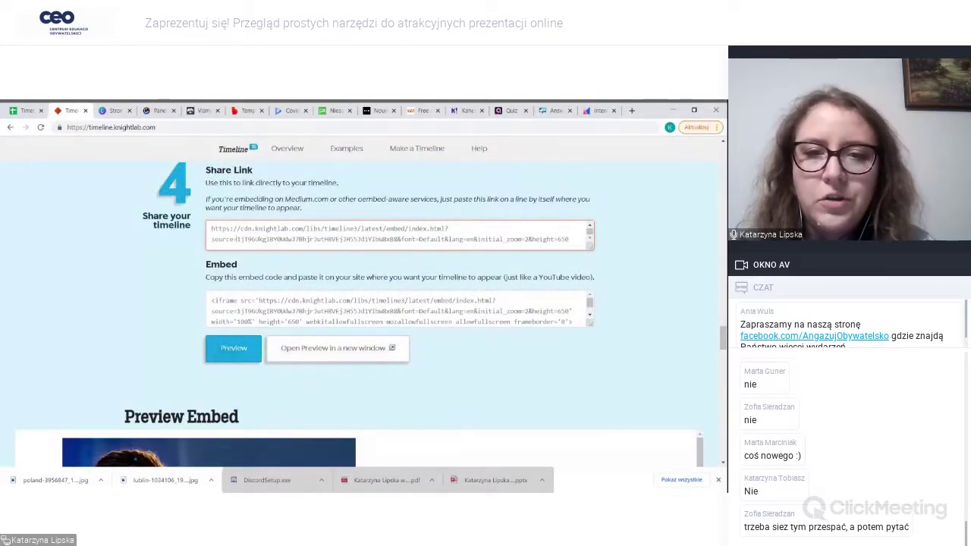
pyautogui.hotkey('ctrl', 'a')
pyautogui.hotkey('ctrl', 't')
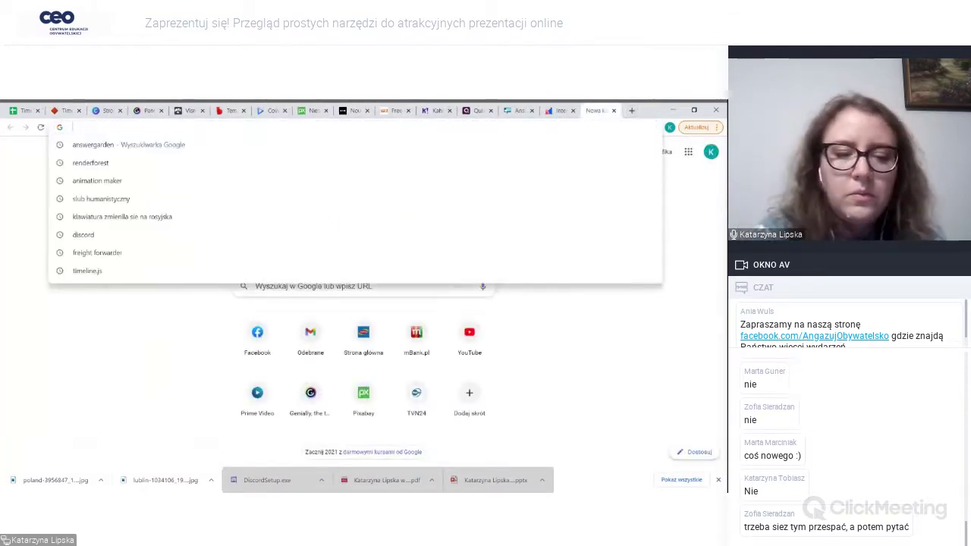
pyautogui.write('https://cdn.knightlab.com/libs/timeline3/latest/embed/index.html?source=1jT96UkgIBY0UdwJ7BhjrJutH8VEJH55Jd1YIbW8x8B8&font=Default&lang=en&initial_zoom=2&height=650')
pyautogui.press('Return')
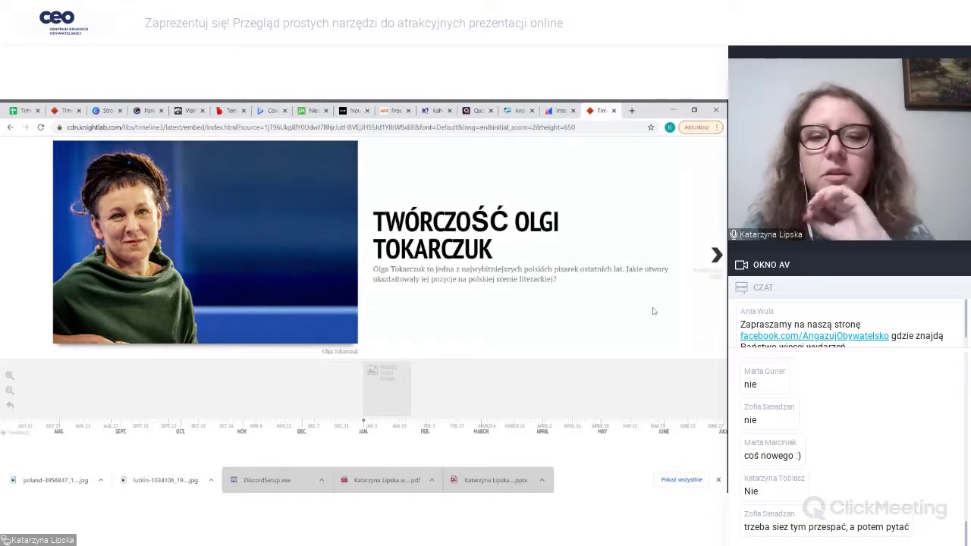
# - Page through the timeline to the 1995 slide "E.E.", go back to the 1993 slide "Podróż ludzi Księgi" and point out its title
pyautogui.click(718, 256)
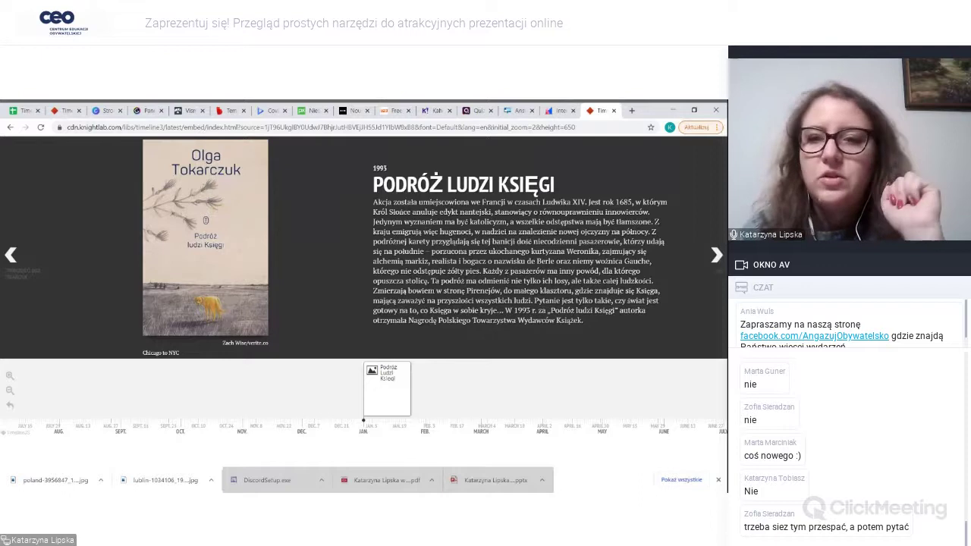
pyautogui.click(718, 256)
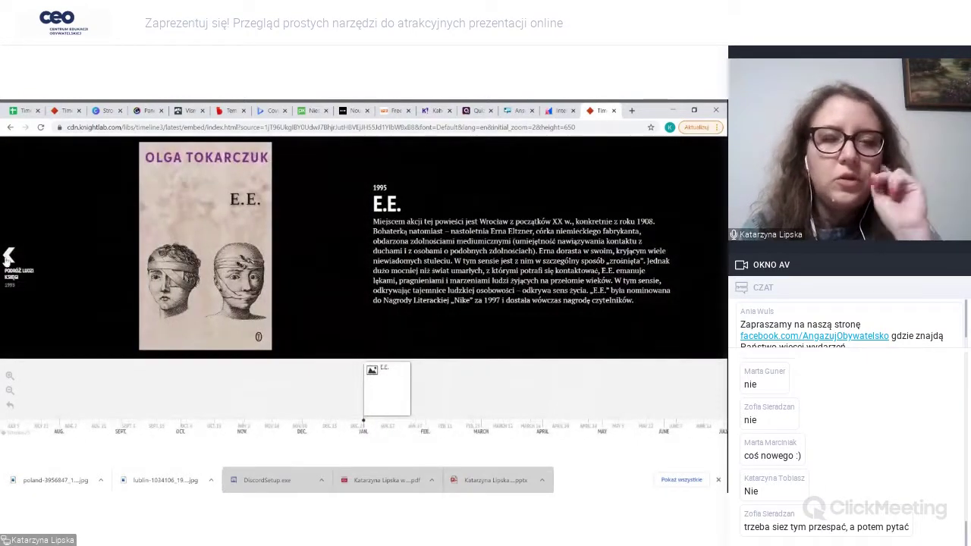
pyautogui.click(7, 258)
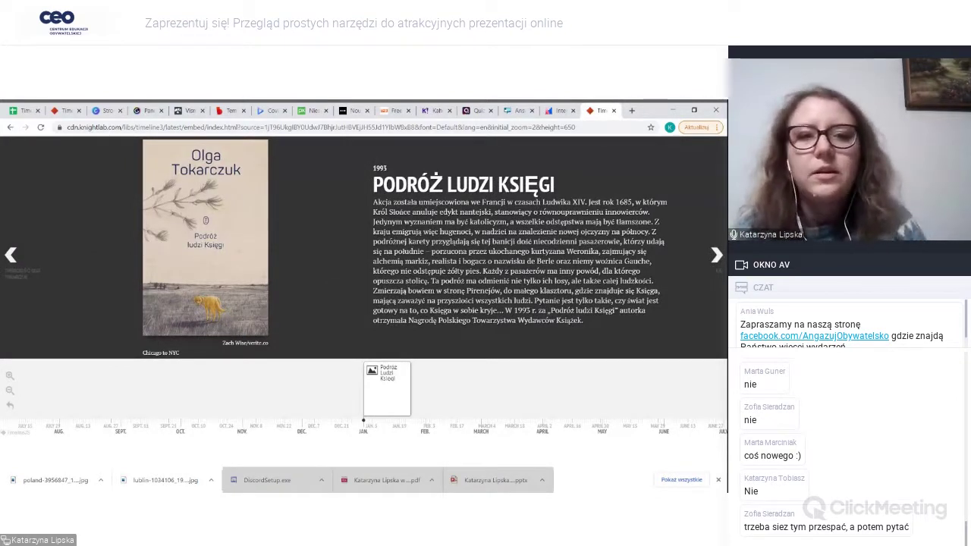
pyautogui.doubleClick(407, 184)
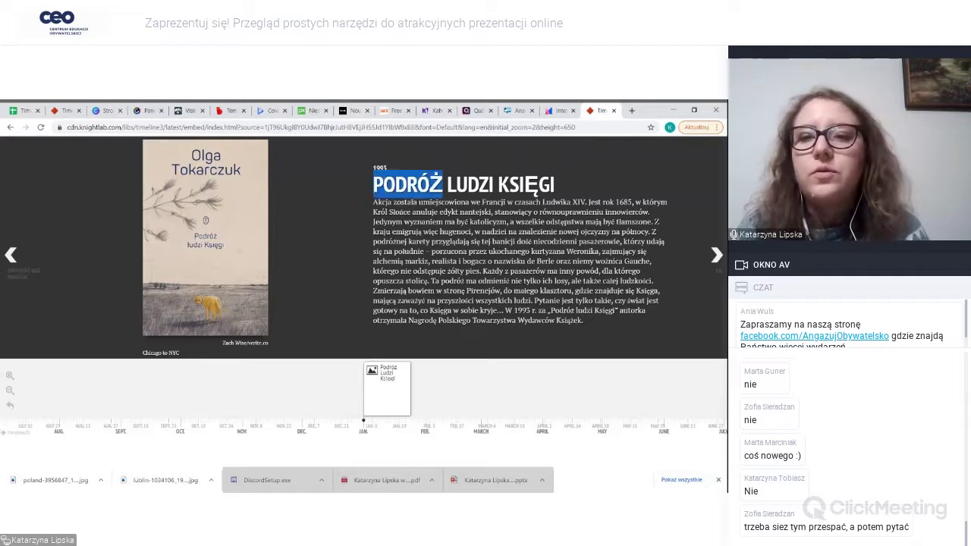
pyautogui.moveTo(442, 185); pyautogui.dragTo(554, 184)
pyautogui.click(565, 189)
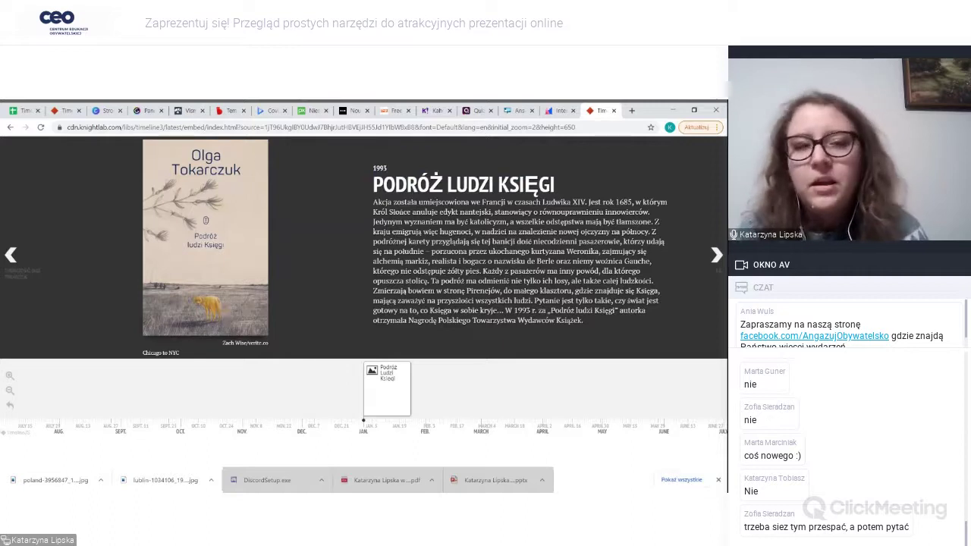
# - Close the finished timeline, the spreadsheet and the TimelineJS page to move on to the Canva home page
pyautogui.click(614, 110)
pyautogui.click(32, 111)
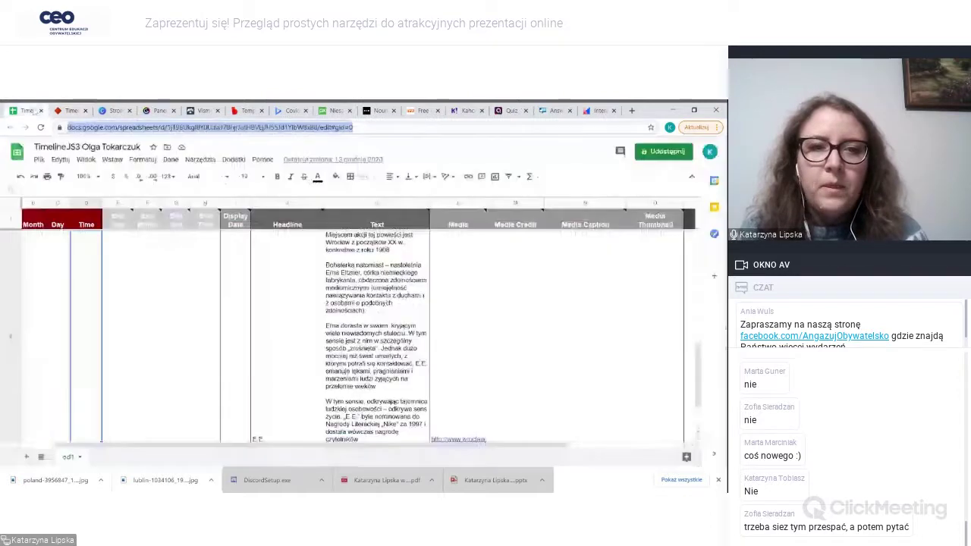
pyautogui.click(41, 110)
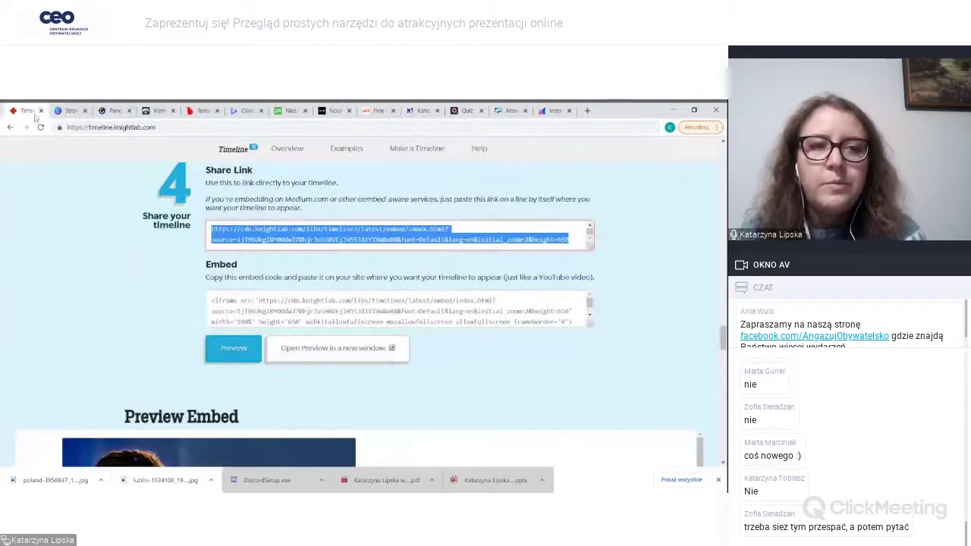
pyautogui.click(41, 110)
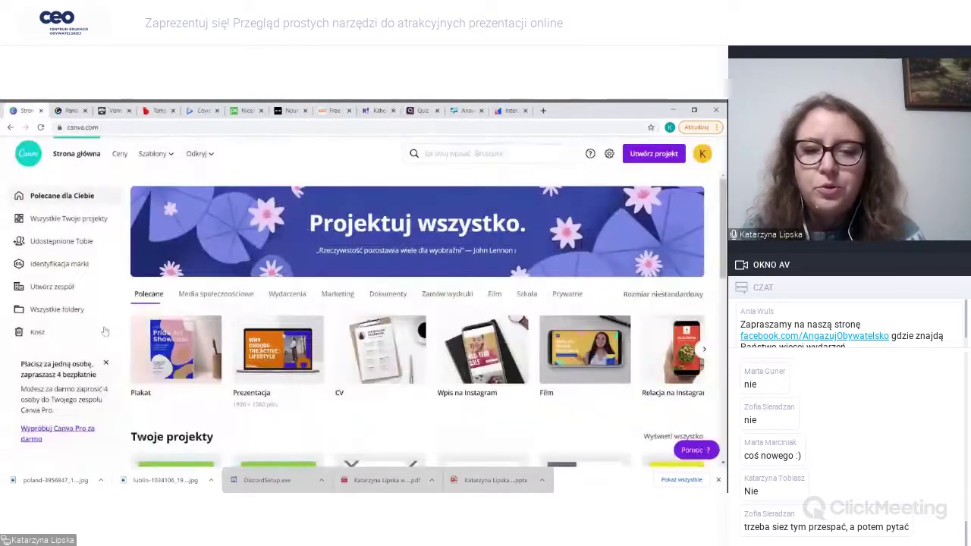
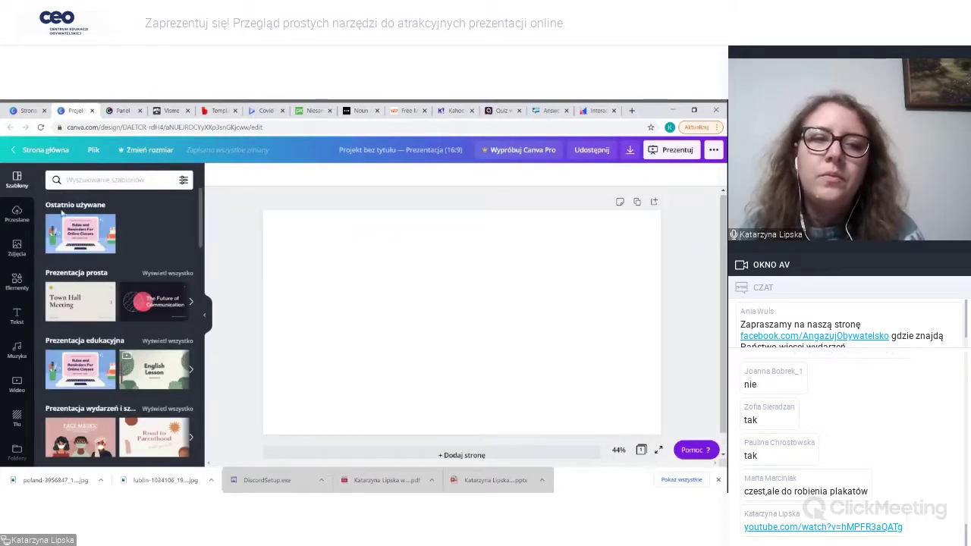
# - Apply all 10 pages of the "Green and Peach Face Masks Events and Special Interest Presentation" template to the blank presentation and return to page 1
pyautogui.scroll(-1, 147, 370)
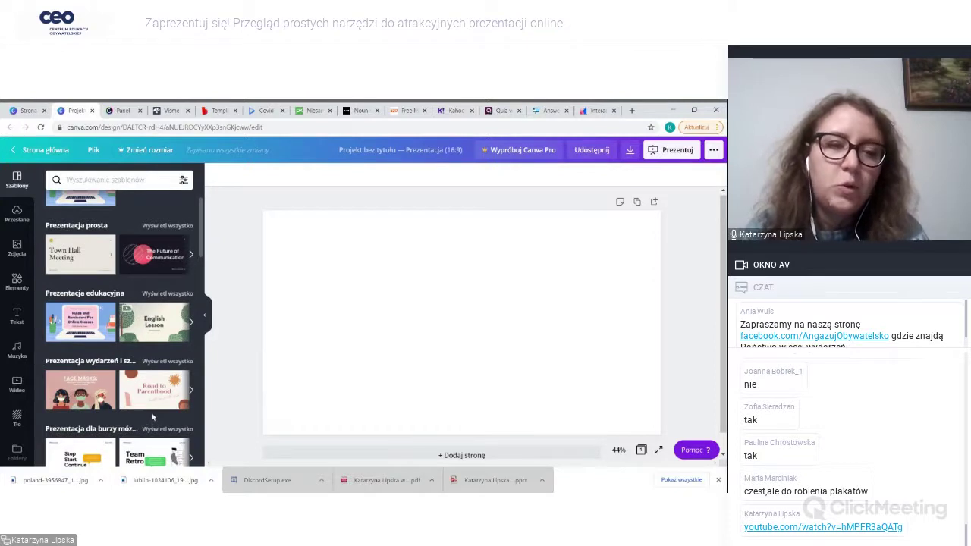
pyautogui.scroll(-2, 152, 416)
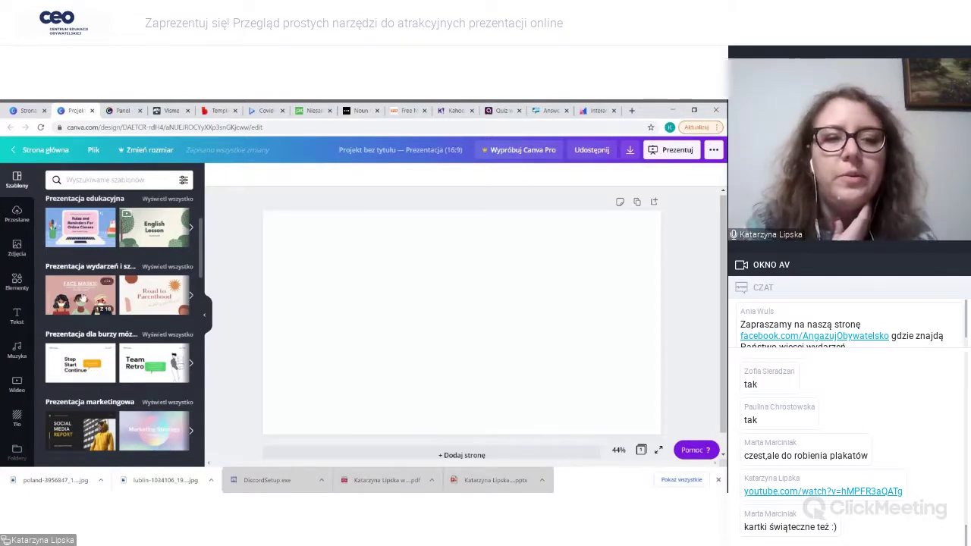
pyautogui.click(83, 299)
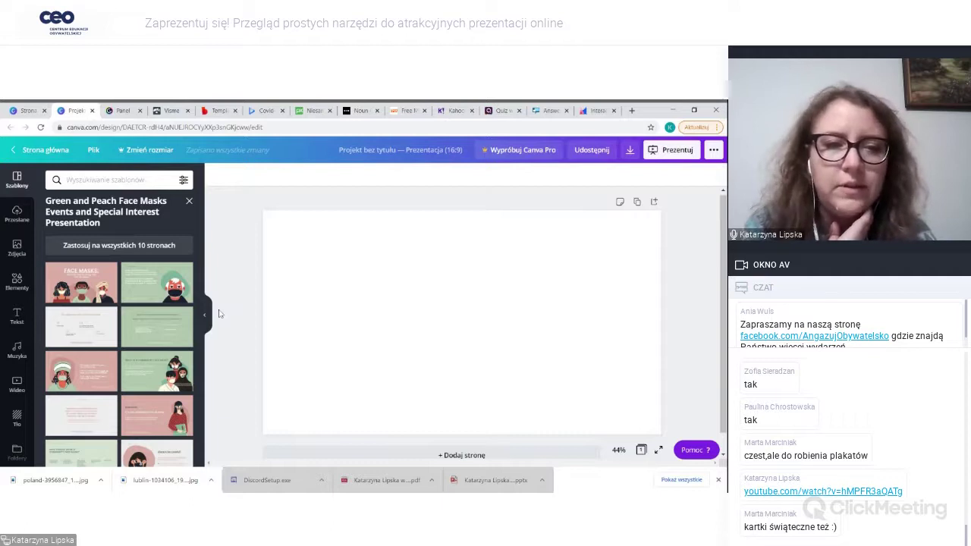
pyautogui.click(523, 326)
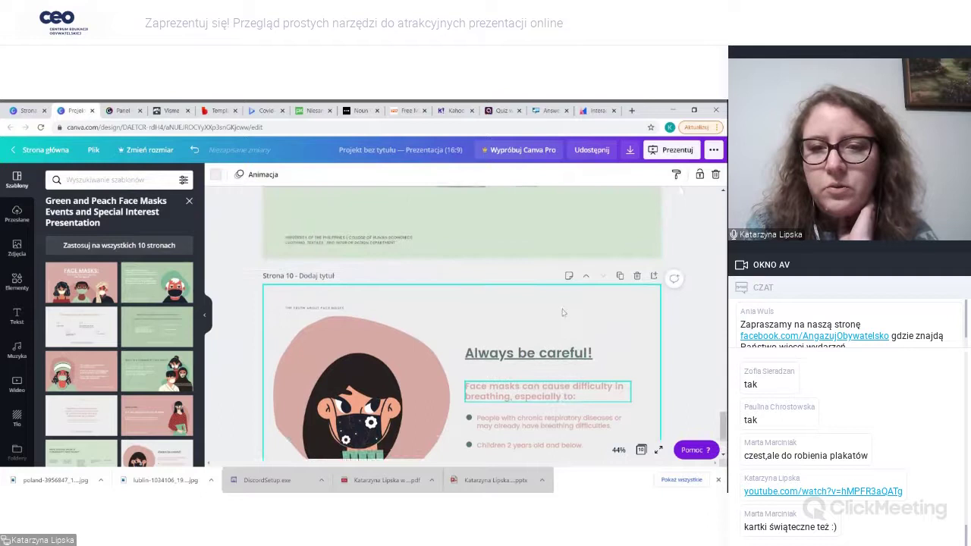
pyautogui.scroll(6, 562, 312)
pyautogui.scroll(12, 558, 312)
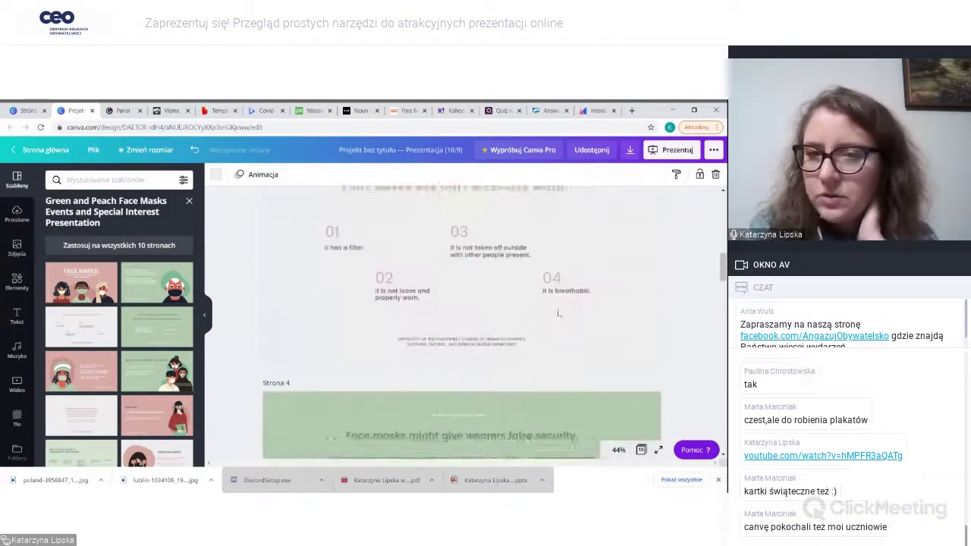
pyautogui.scroll(6, 558, 312)
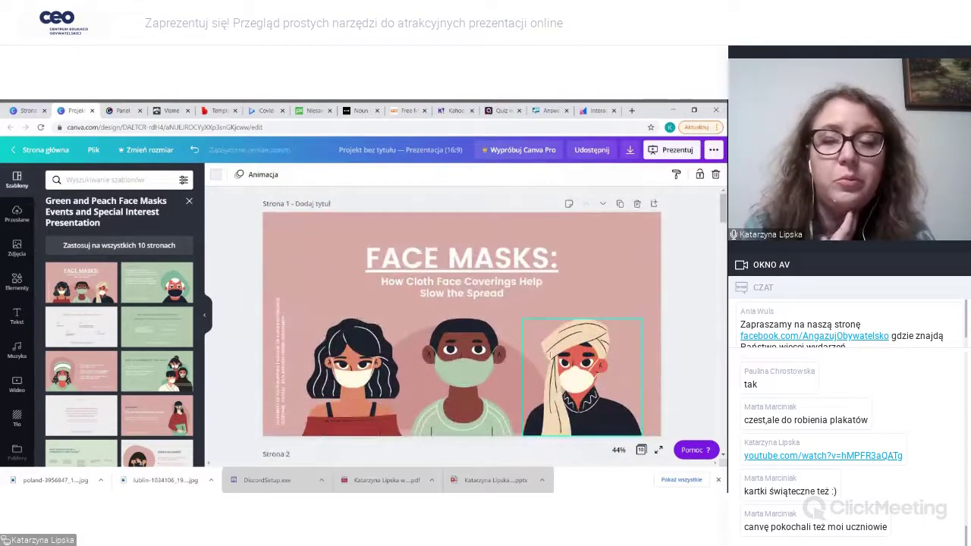
# - Preview the Pojawianie and Wznoszenie page animations on page 1 and apply Przesunięcie
pyautogui.scroll(-1, 546, 347)
pyautogui.scroll(1, 541, 337)
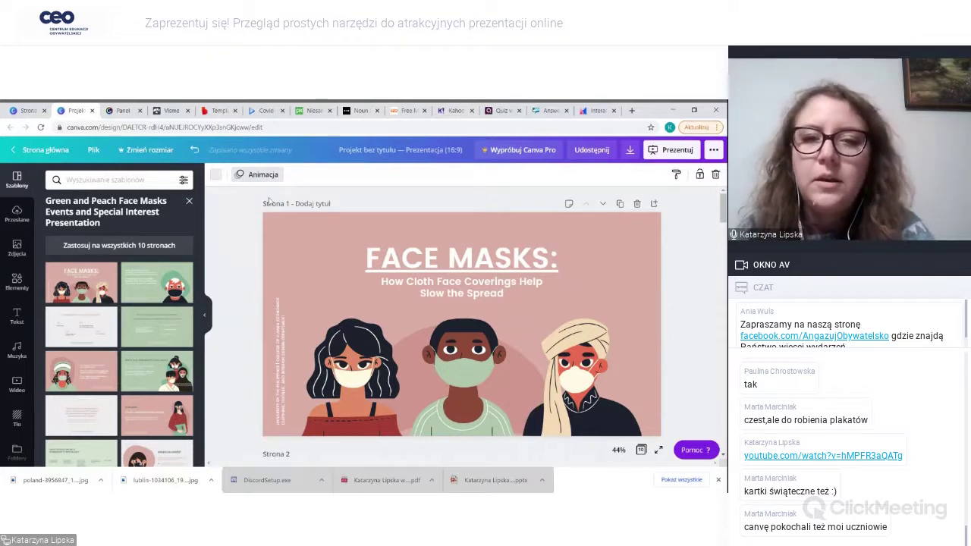
pyautogui.click(462, 273)
pyautogui.click(232, 193)
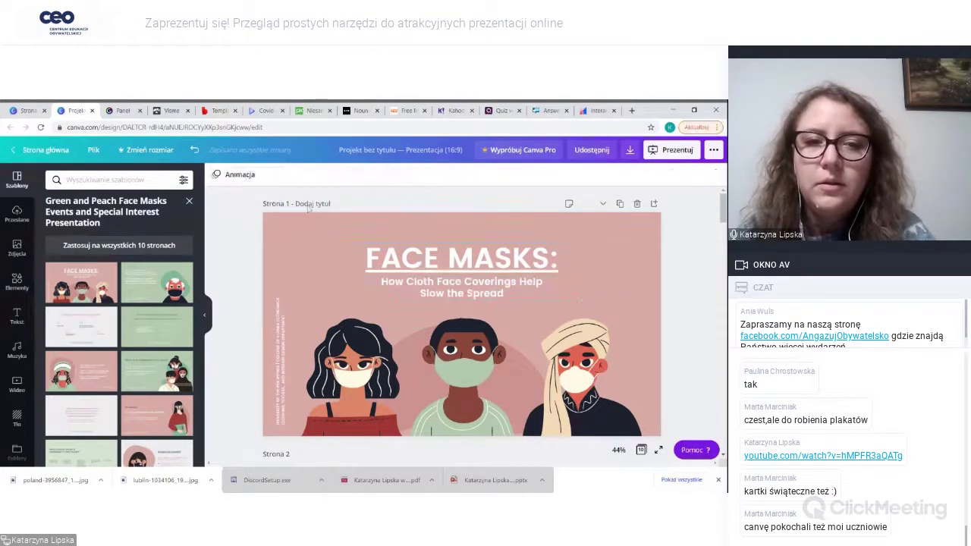
pyautogui.click(230, 176)
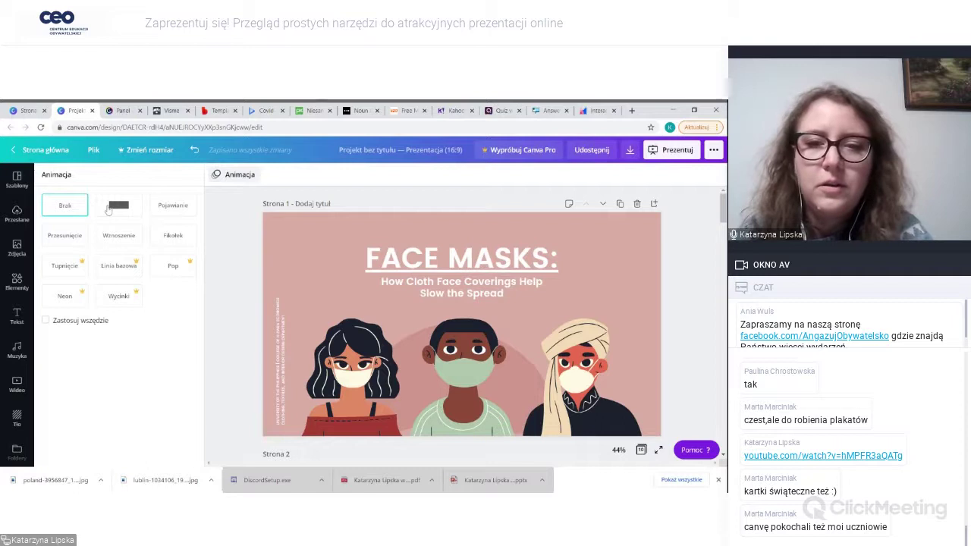
pyautogui.click(185, 212)
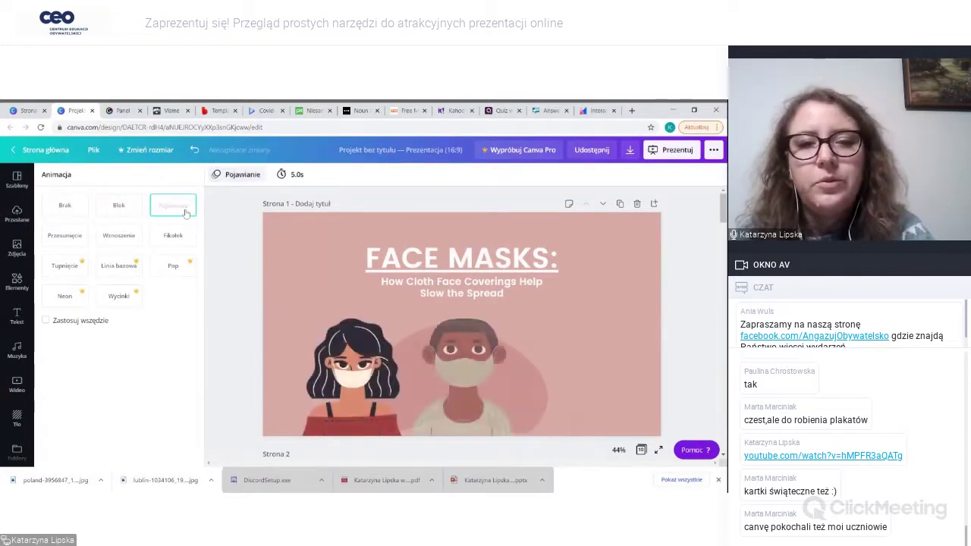
pyautogui.click(119, 237)
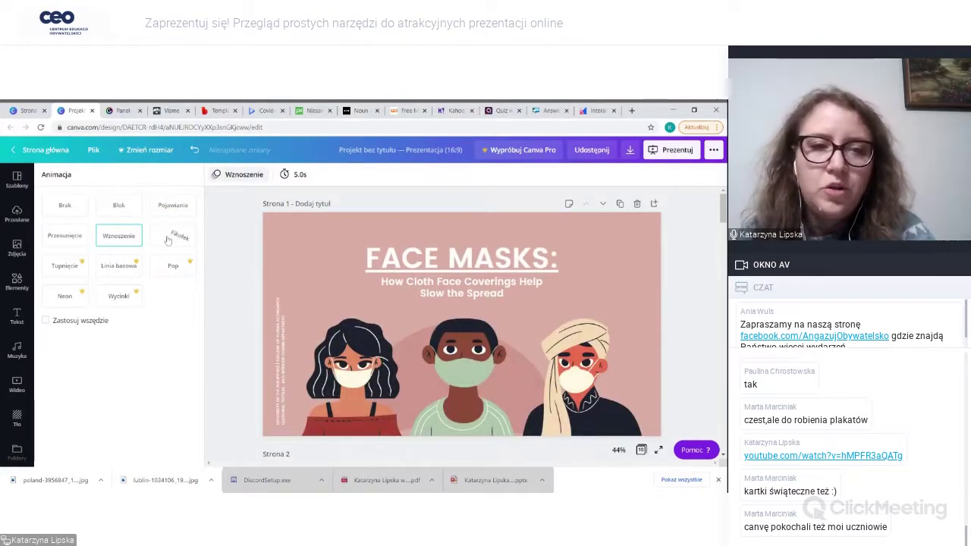
pyautogui.click(64, 235)
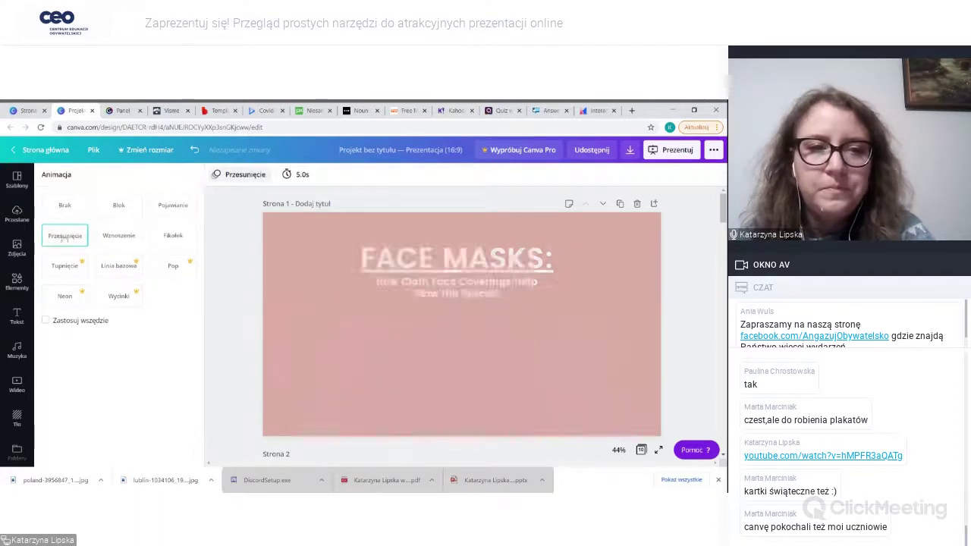
pyautogui.click(228, 232)
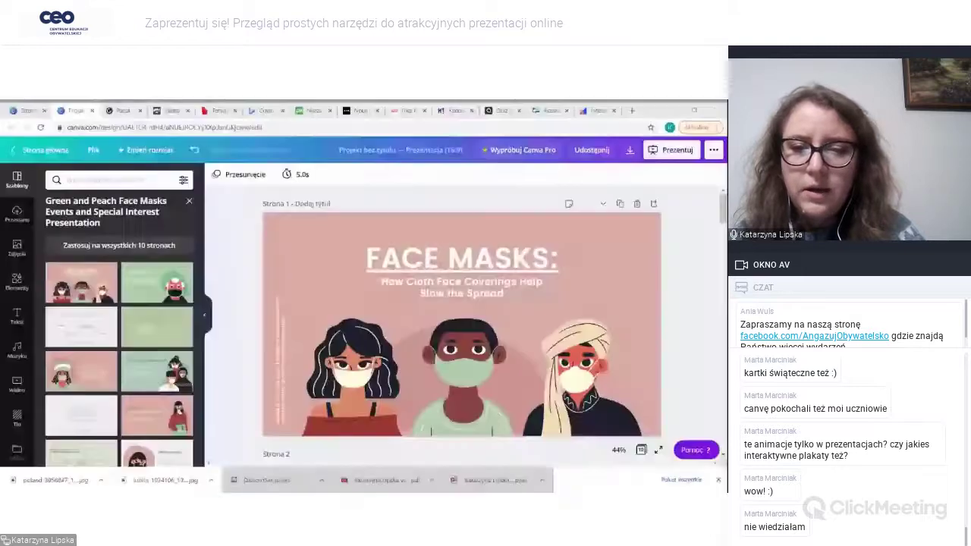
# - Start a new poster (Plakat) from the home page and apply the "Be Kind to Your Mind" template from the coronavirus poster category
pyautogui.click(57, 151)
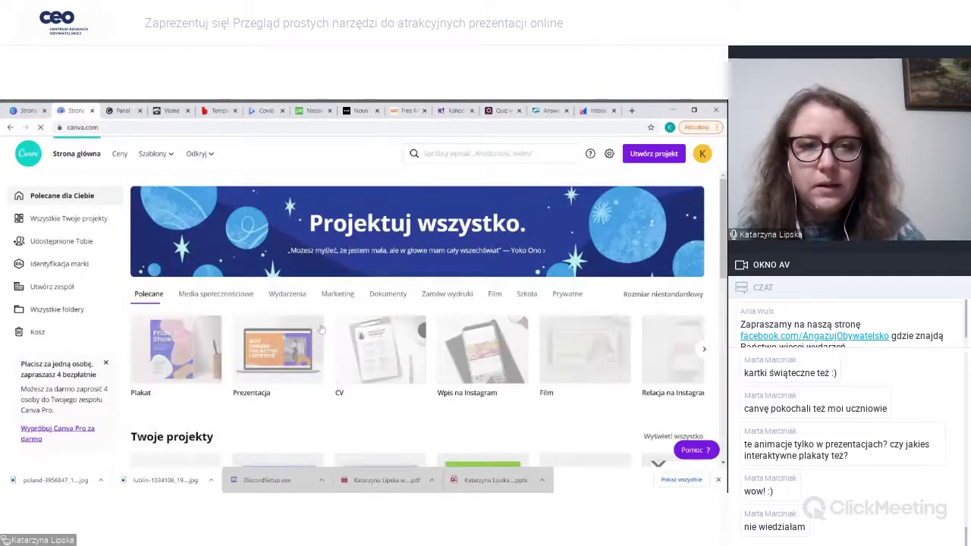
pyautogui.click(318, 333)
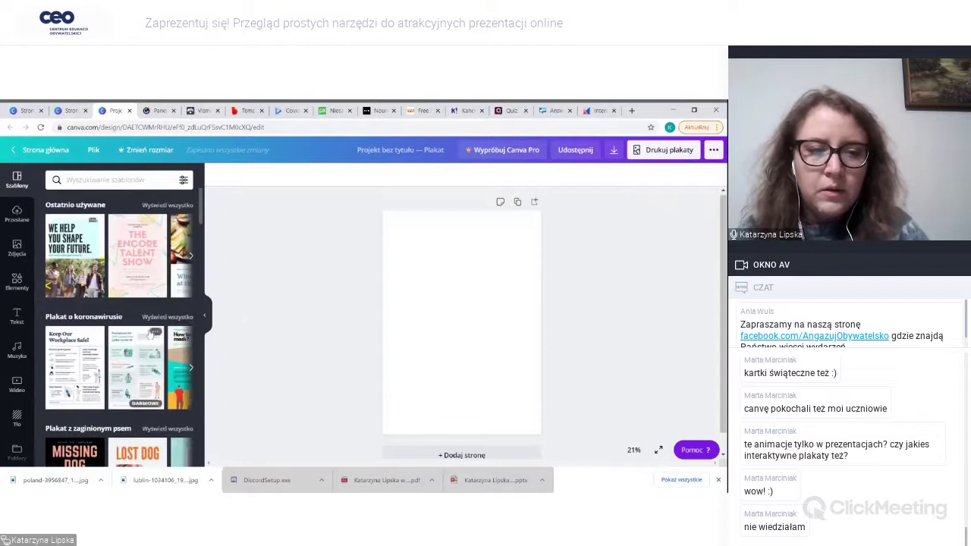
pyautogui.click(190, 368)
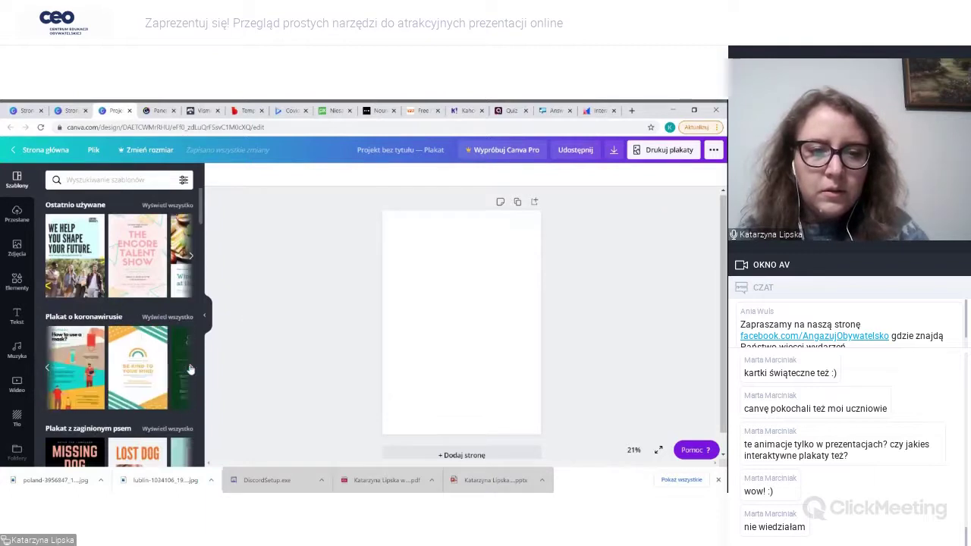
pyautogui.click(137, 368)
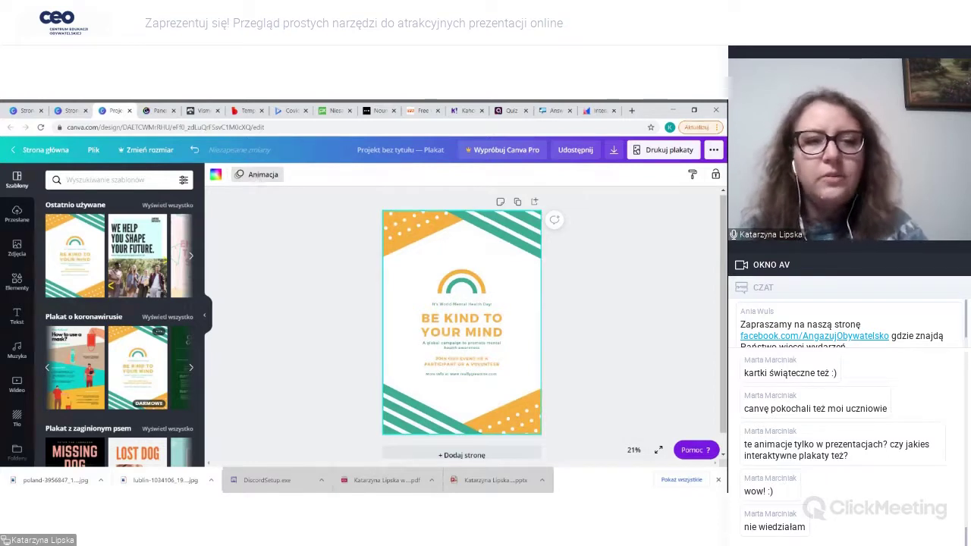
# - Preview the Pojawianie and Wznoszenie animations on the poster and apply Fikołek
pyautogui.click(259, 176)
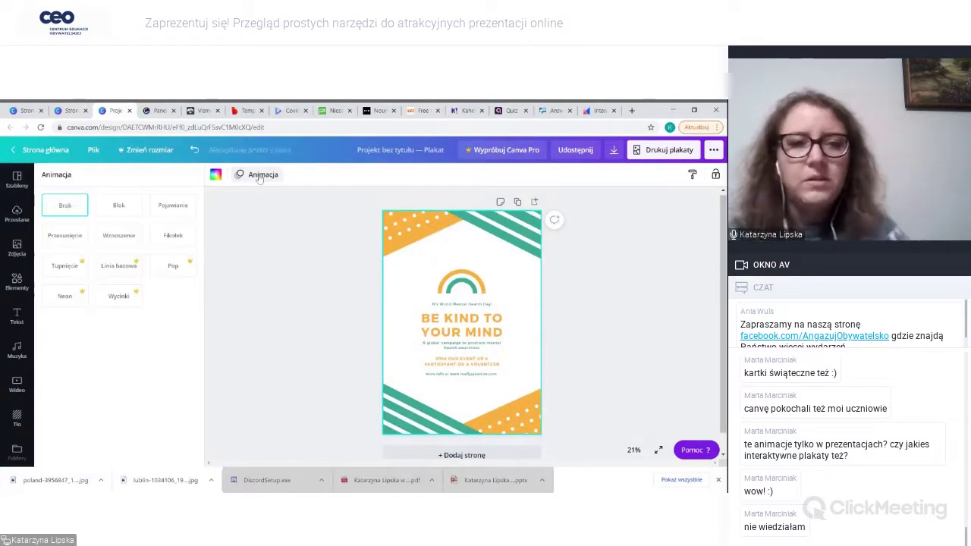
pyautogui.click(191, 206)
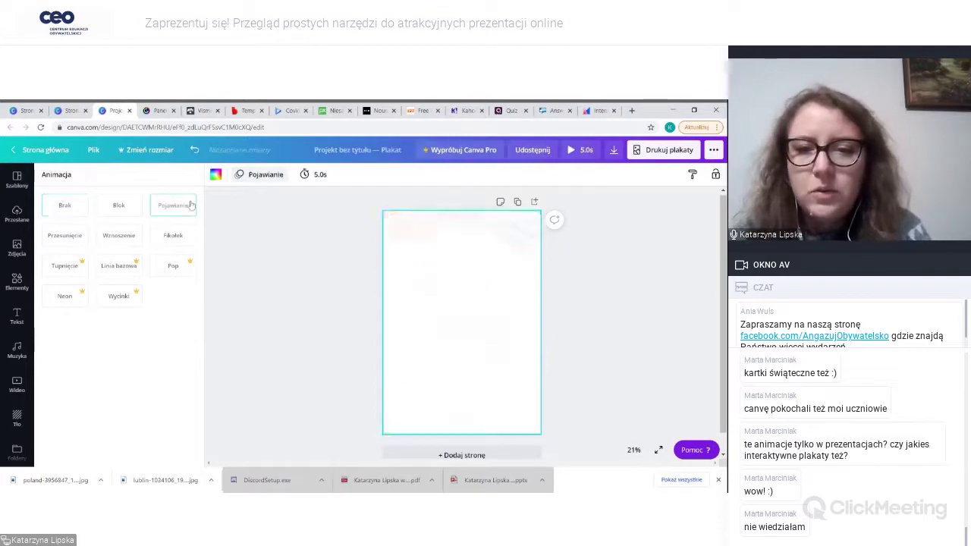
pyautogui.click(118, 239)
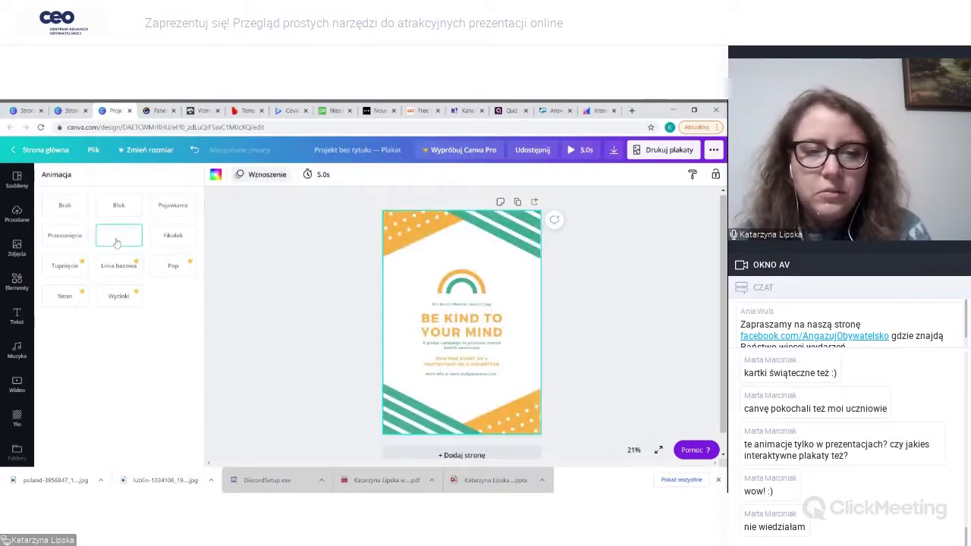
pyautogui.click(168, 240)
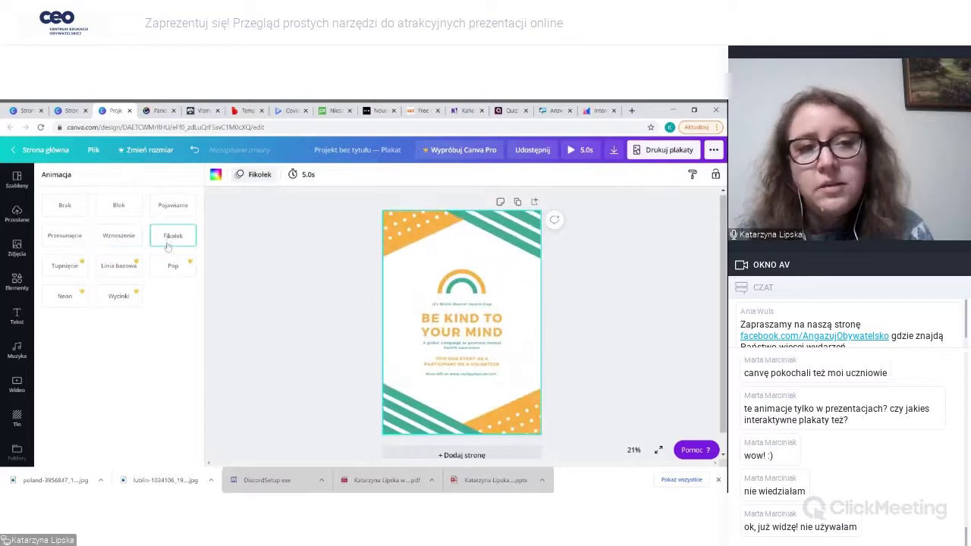
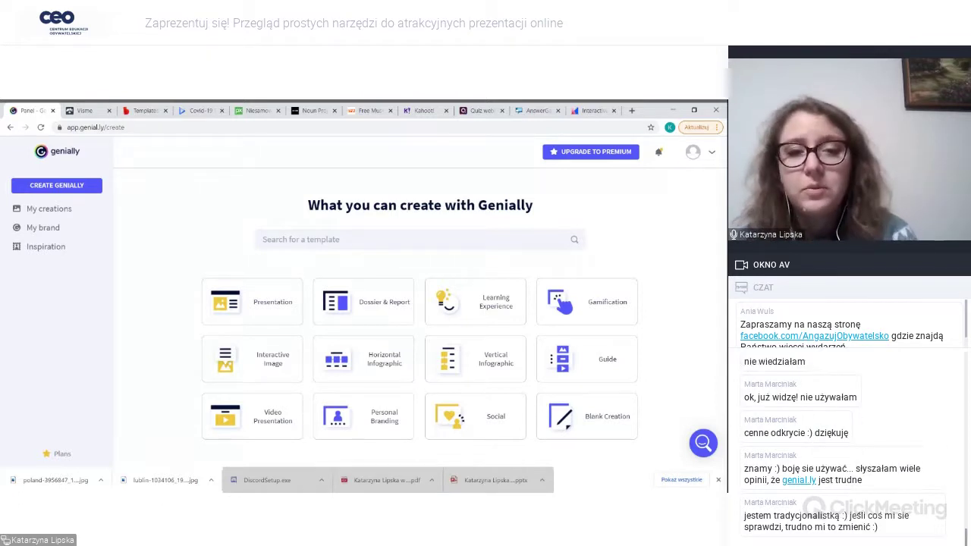
# - Create a Genially presentation from the "Genial Presentation" template with all of its pages included
pyautogui.moveTo(271, 309)
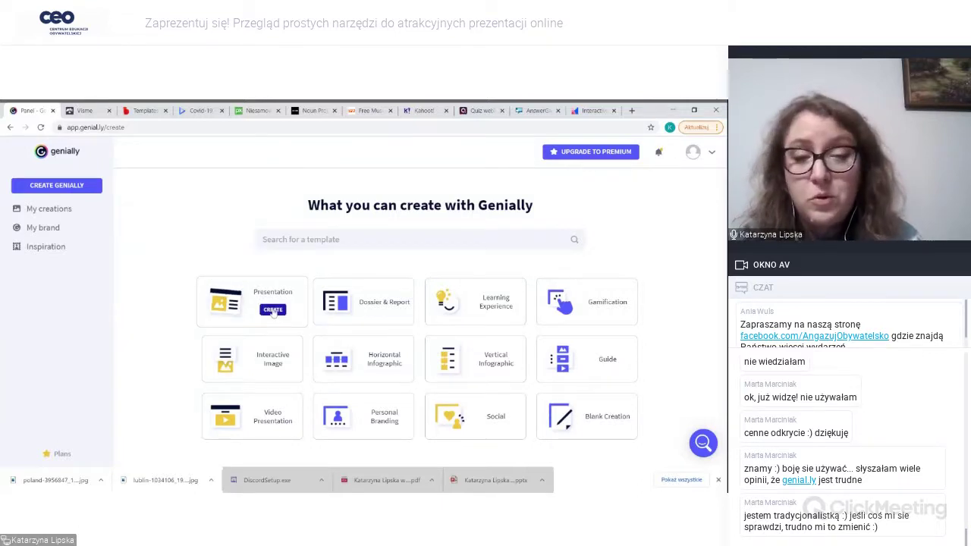
pyautogui.click(273, 311)
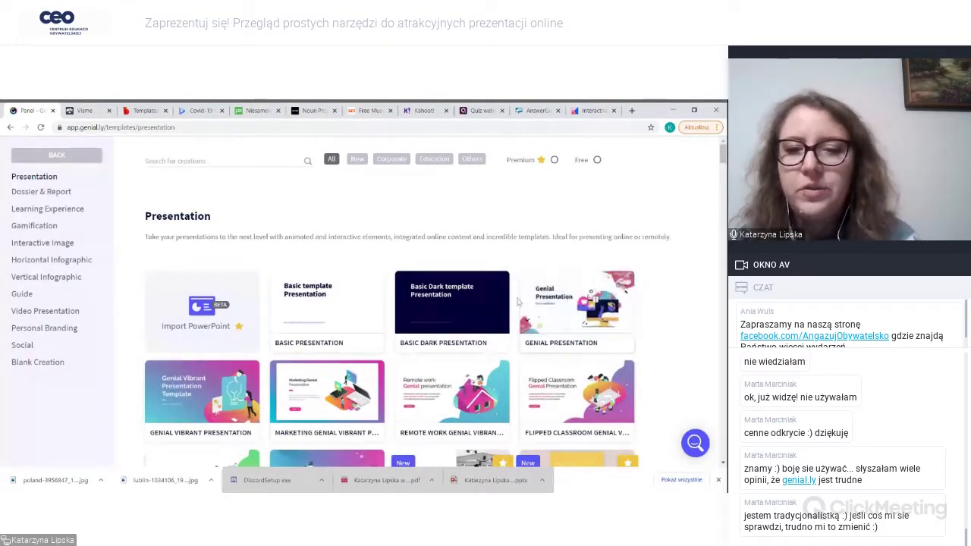
pyautogui.click(583, 310)
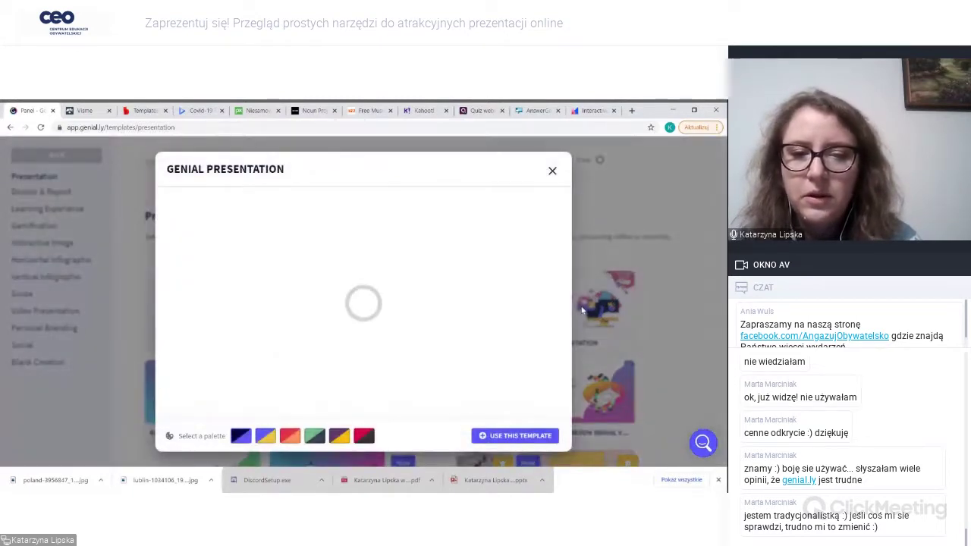
pyautogui.click(515, 436)
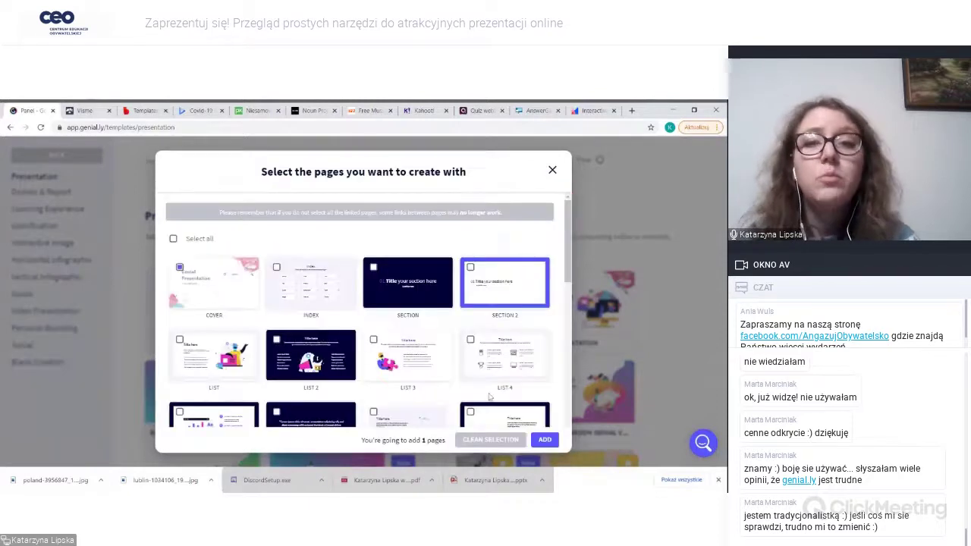
pyautogui.click(174, 239)
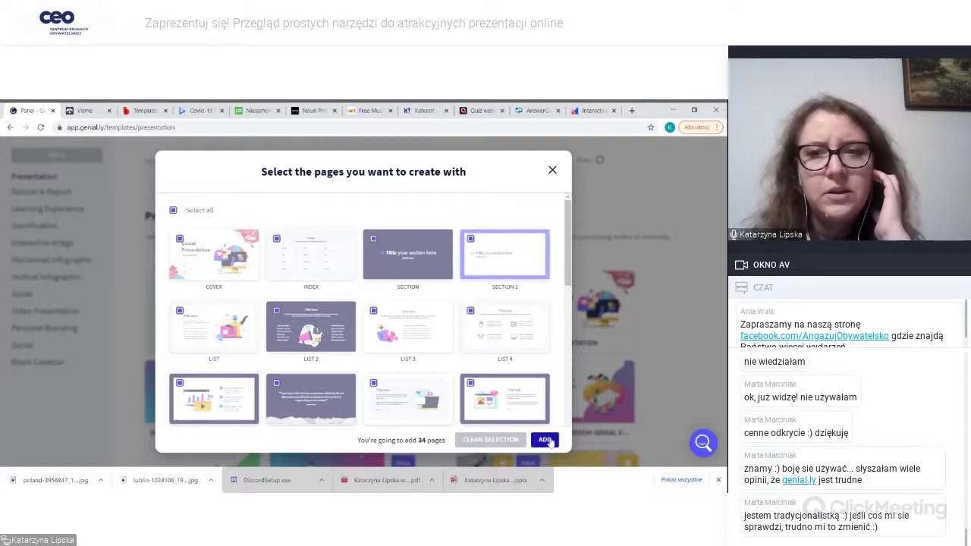
pyautogui.click(545, 442)
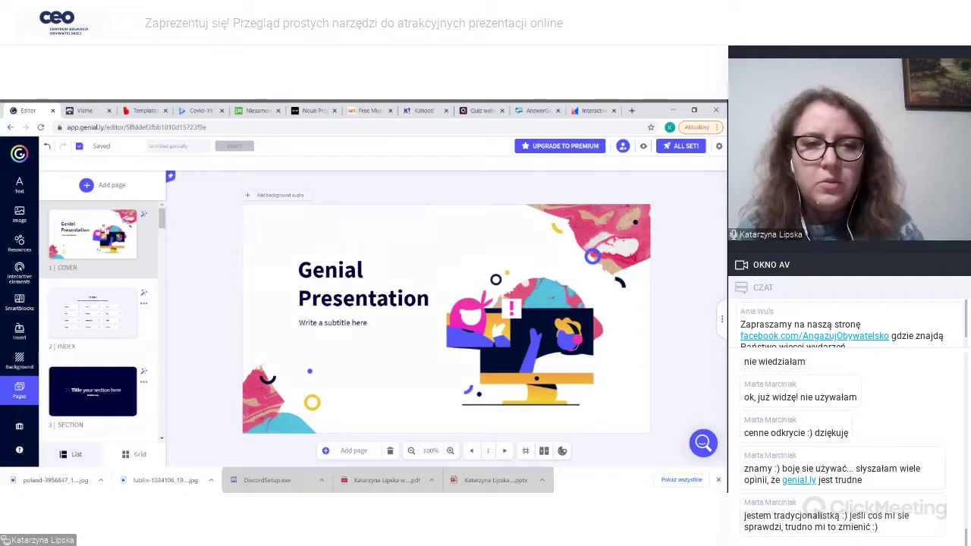
# - Select the "Genial Presentation" title on the cover page and the background artwork in turn to inspect them
pyautogui.click(316, 283)
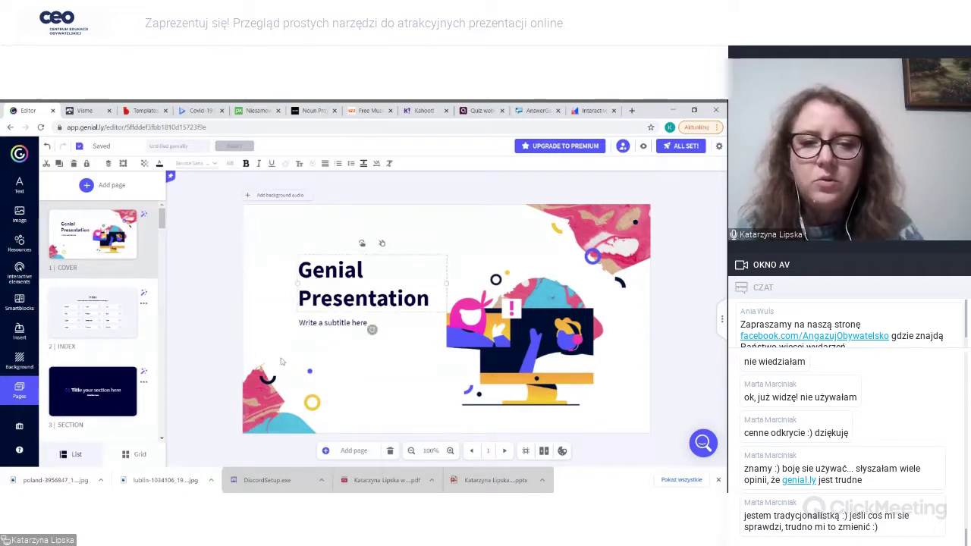
pyautogui.click(312, 403)
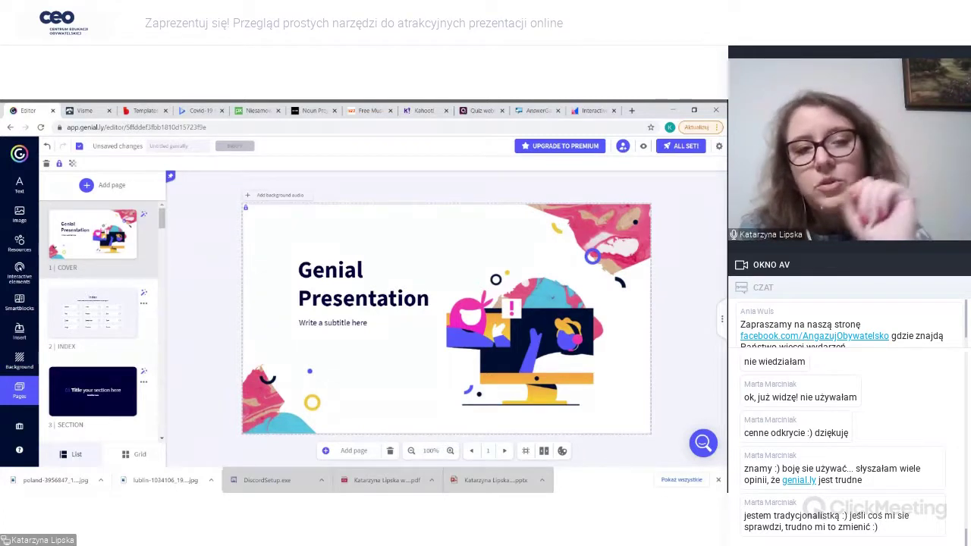
# - Browse the available interactive elements and Smartblocks, and undo the last edit on the cover page
pyautogui.click(20, 282)
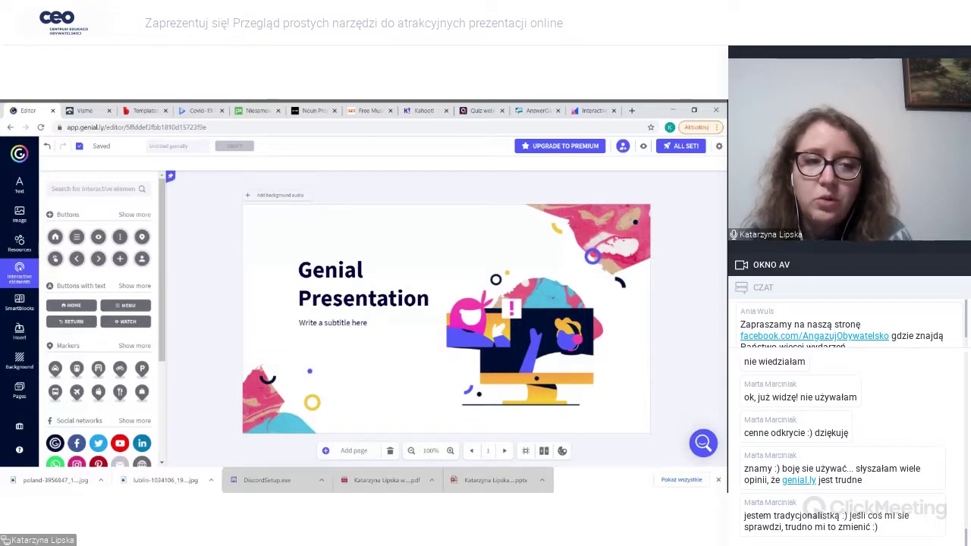
pyautogui.moveTo(159, 321); pyautogui.dragTo(180, 401)
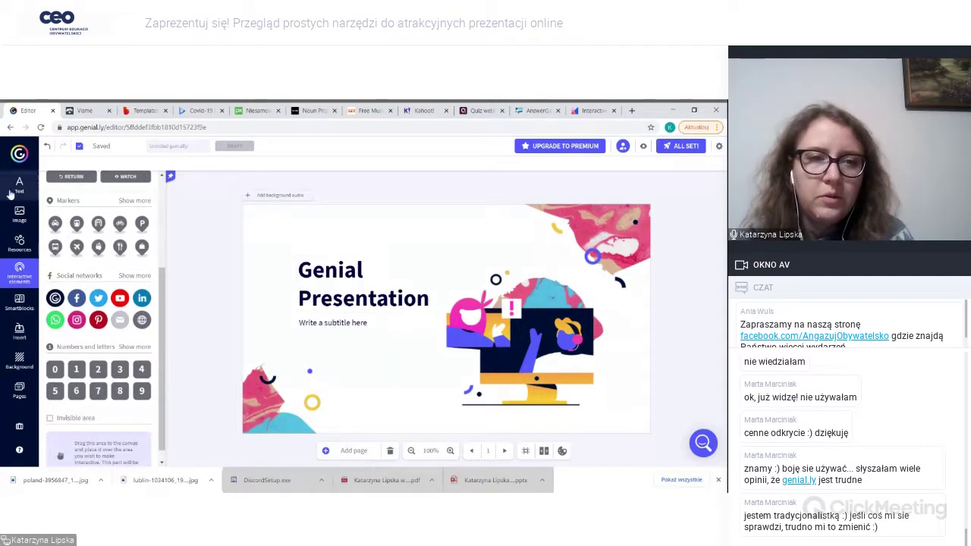
pyautogui.scroll(2, 66, 225)
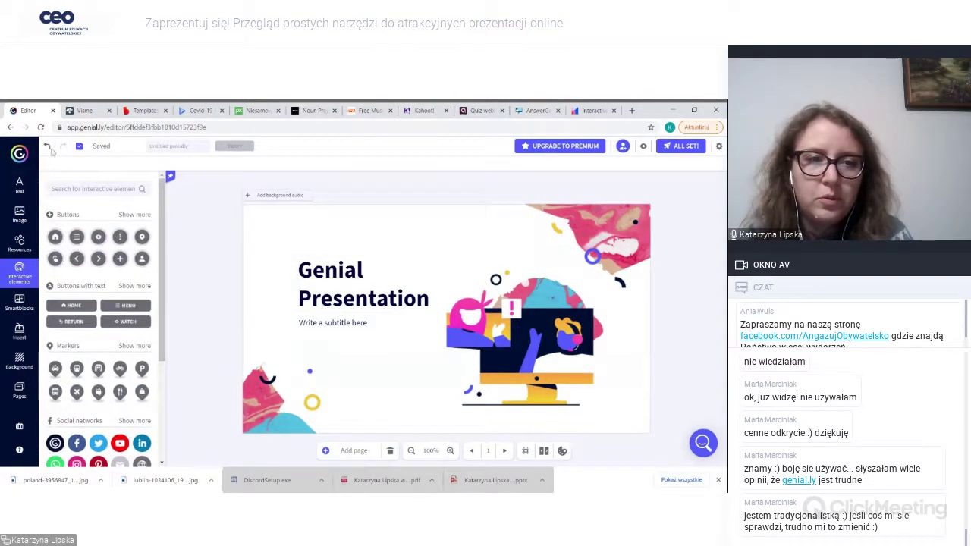
pyautogui.click(47, 147)
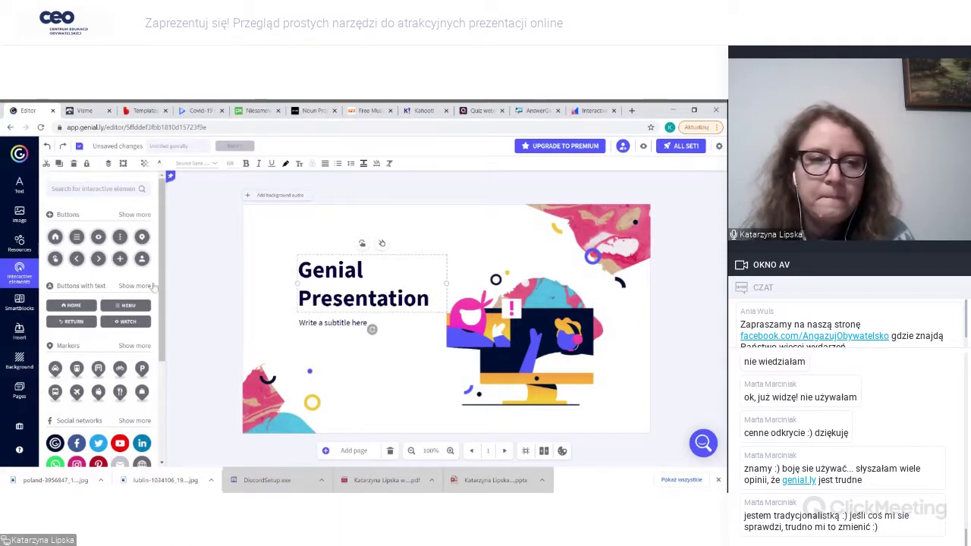
pyautogui.scroll(-5, 162, 258)
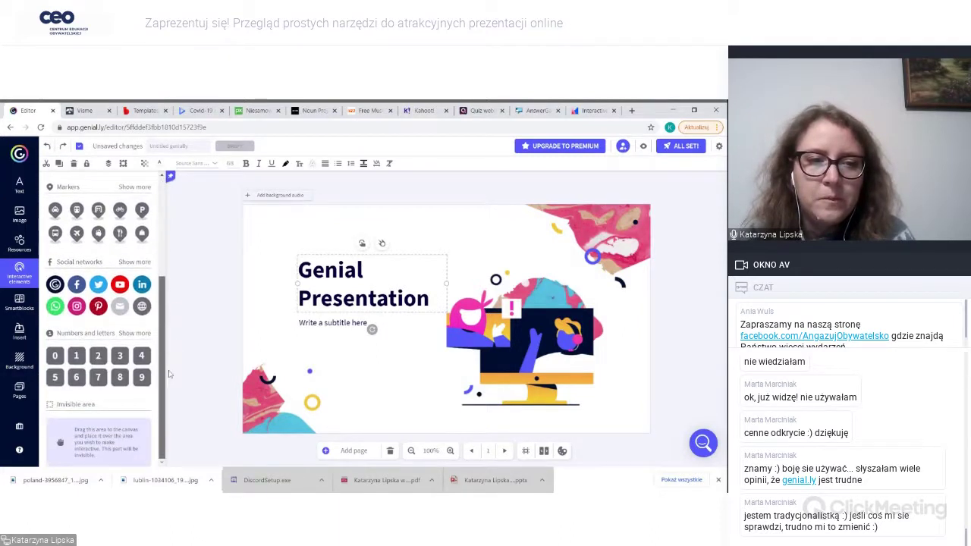
pyautogui.click(18, 305)
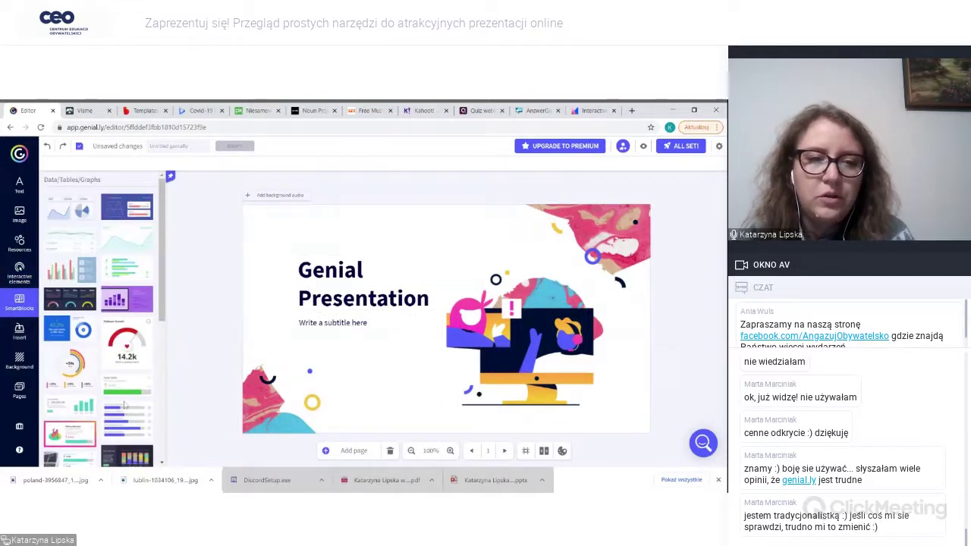
# - Reorder the presentation's pages by moving the LIST page to directly after LIST 2
pyautogui.click(20, 388)
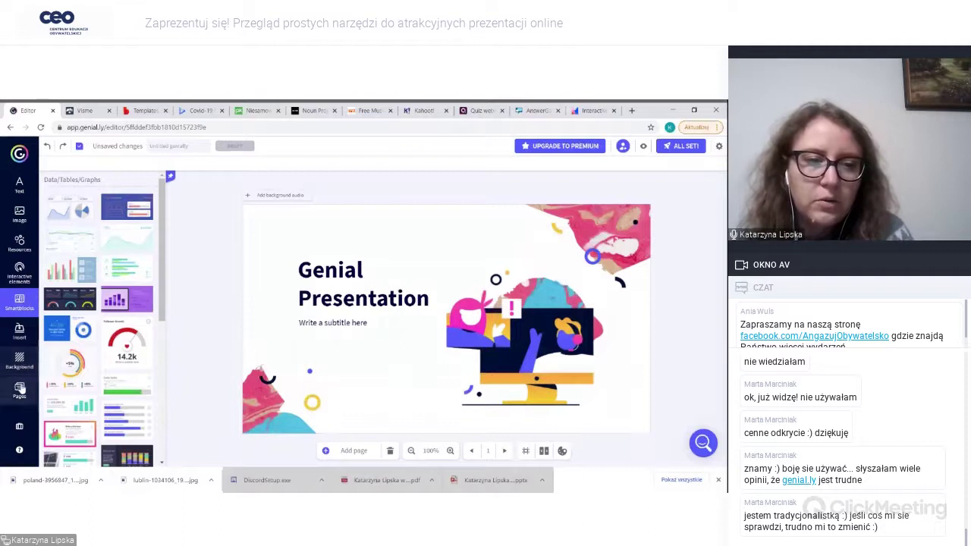
pyautogui.scroll(-3, 148, 252)
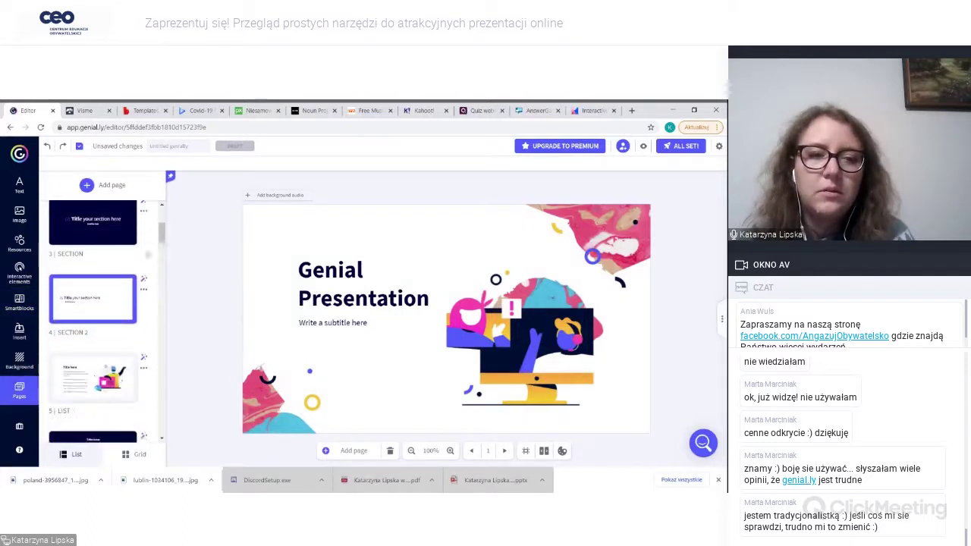
pyautogui.scroll(-1, 148, 252)
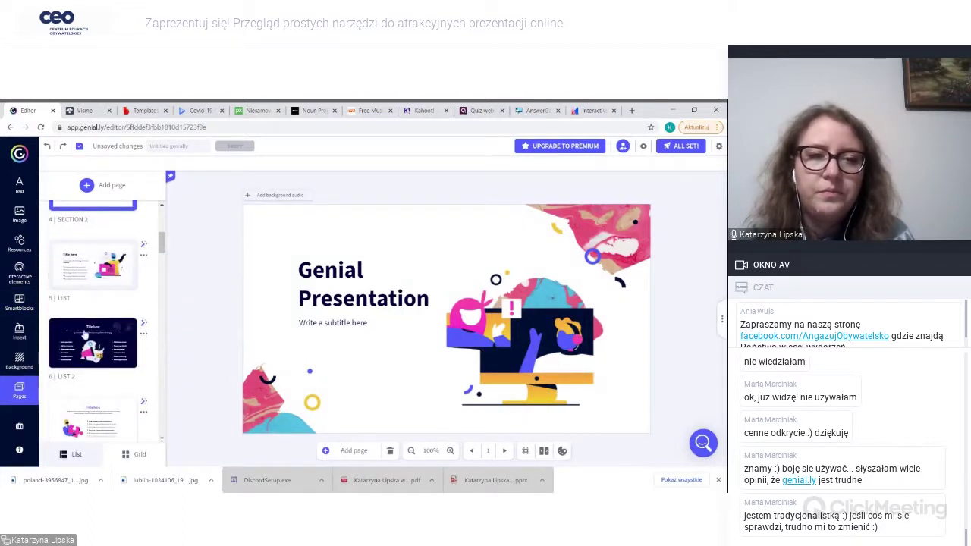
pyautogui.moveTo(93, 267); pyautogui.dragTo(91, 349)
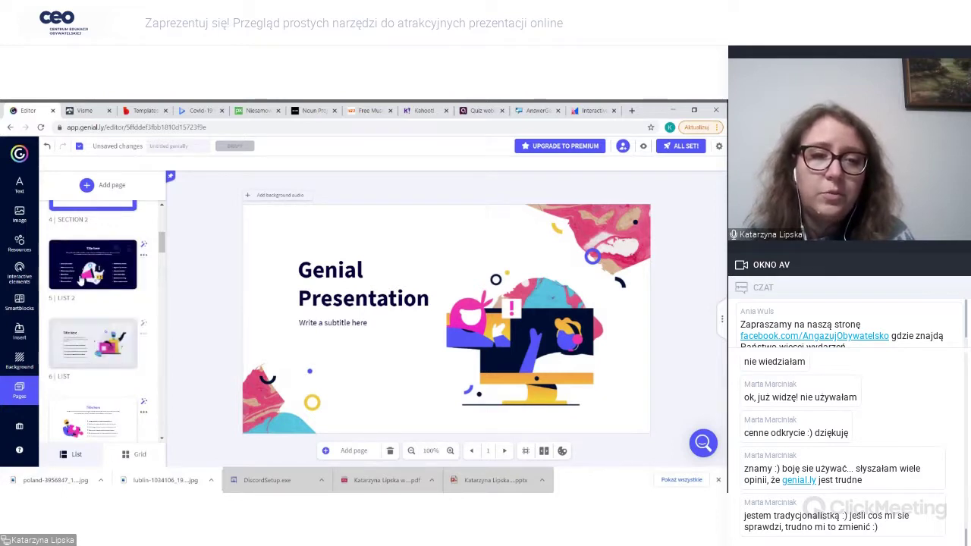
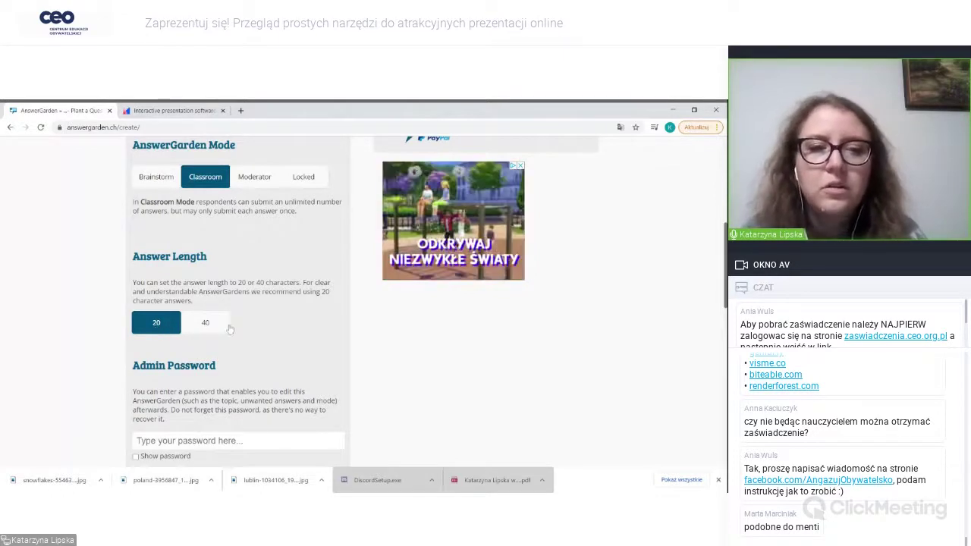
# - Examine the answer length, admin password, reminder email, spam filter and case options of the new AnswerGarden, keeping answers in lowercase
pyautogui.scroll(-1, 235, 323)
pyautogui.scroll(-3, 234, 318)
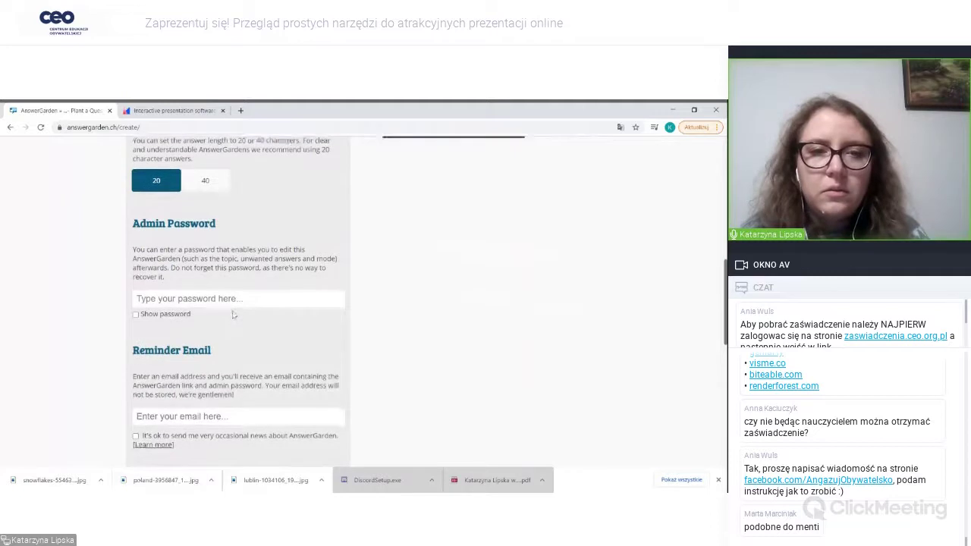
pyautogui.scroll(-2, 351, 368)
pyautogui.scroll(1, 351, 364)
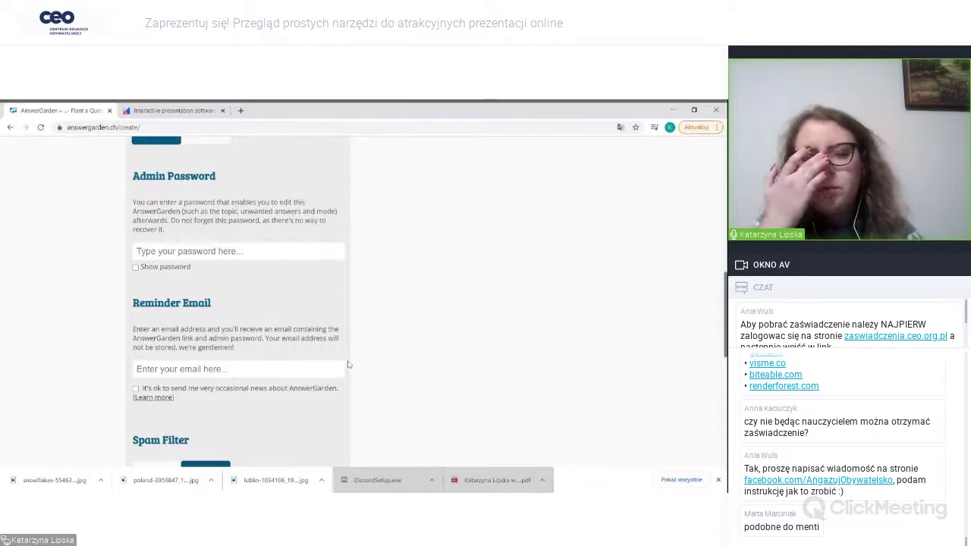
pyautogui.scroll(-1, 348, 365)
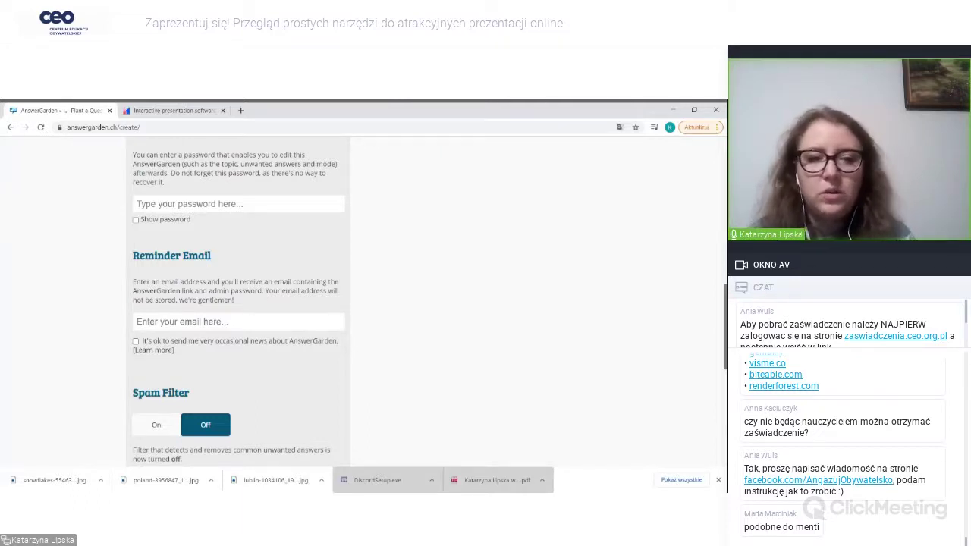
pyautogui.scroll(-2, 279, 305)
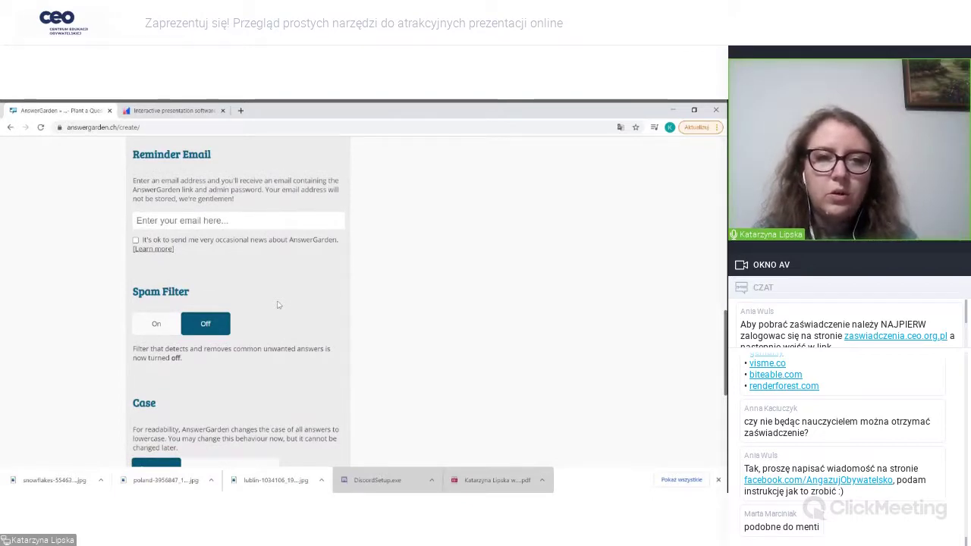
pyautogui.scroll(-6, 278, 304)
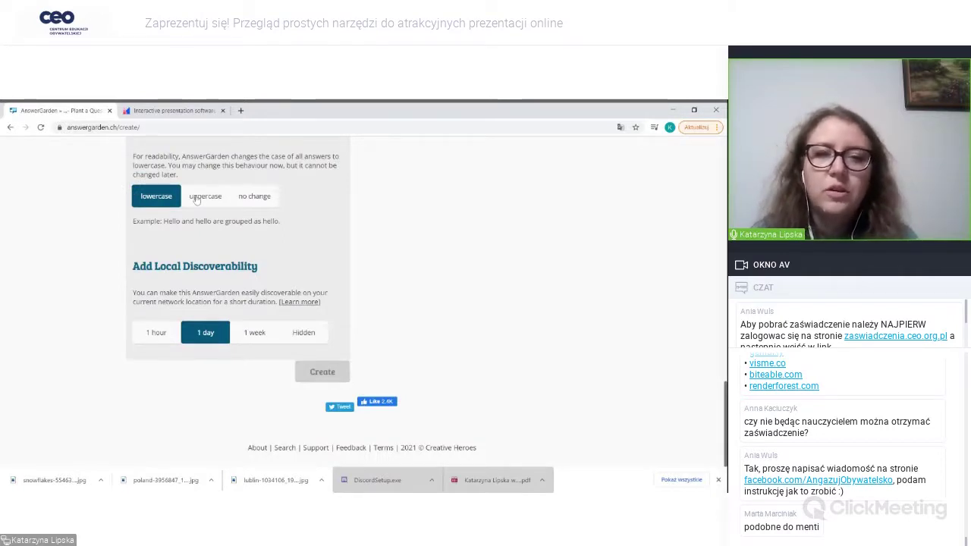
pyautogui.click(195, 199)
pyautogui.click(157, 199)
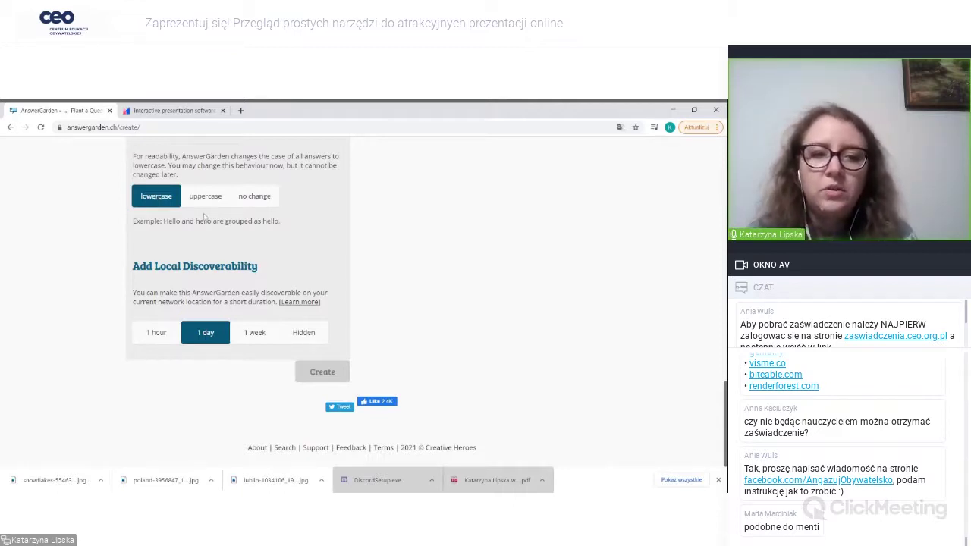
# - Set the AnswerGarden's local discoverability to 1 week and create it
pyautogui.click(255, 334)
pyautogui.click(211, 335)
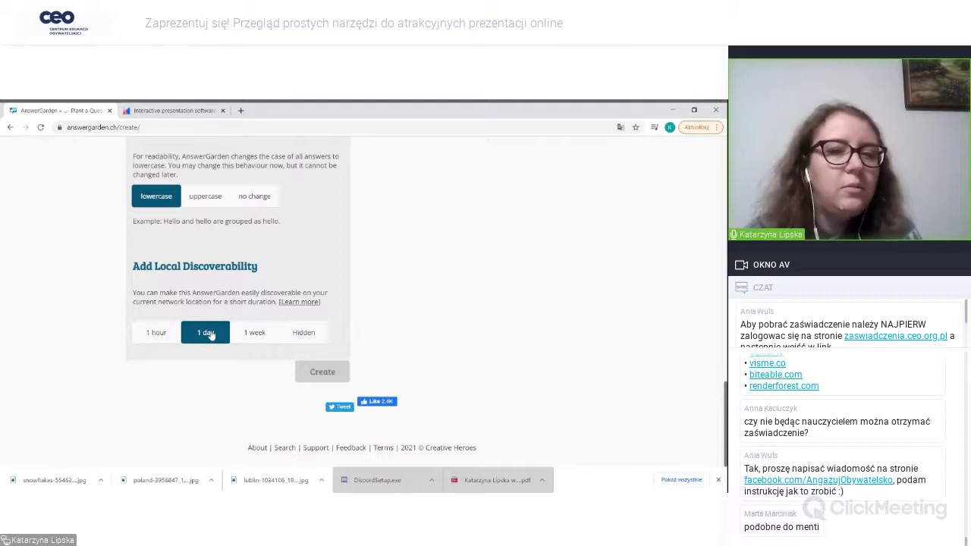
pyautogui.click(255, 337)
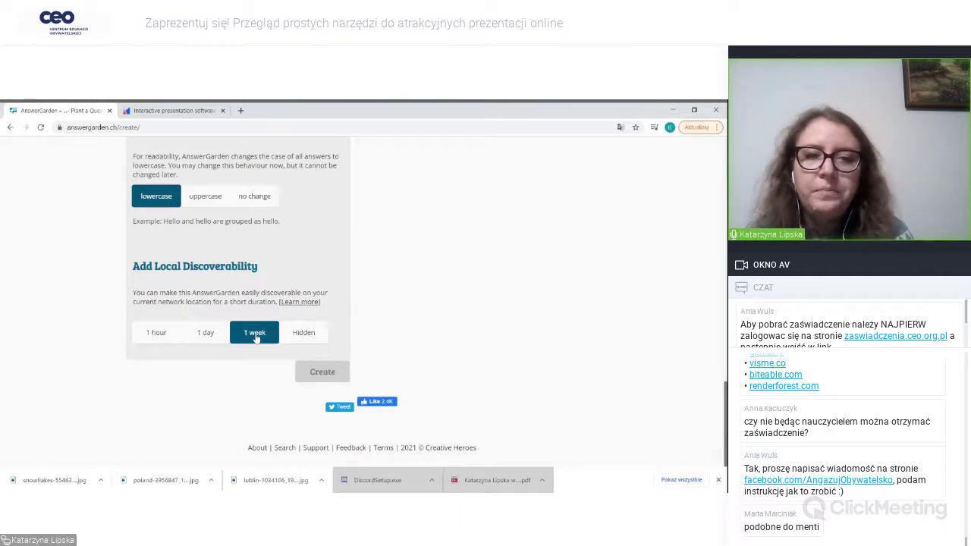
pyautogui.click(322, 372)
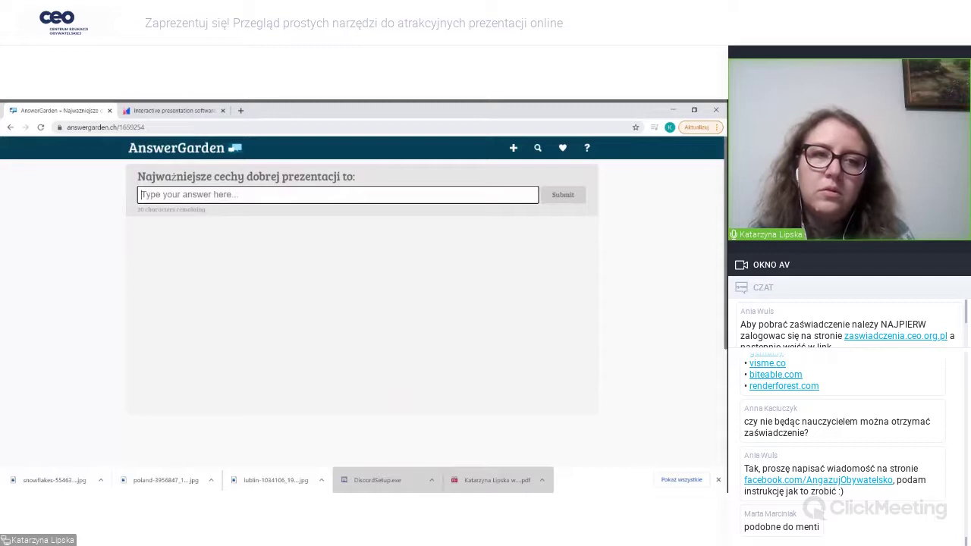
# - Select the new AnswerGarden's web address for sharing, and close its page to switch to Mentimeter
pyautogui.click(73, 127)
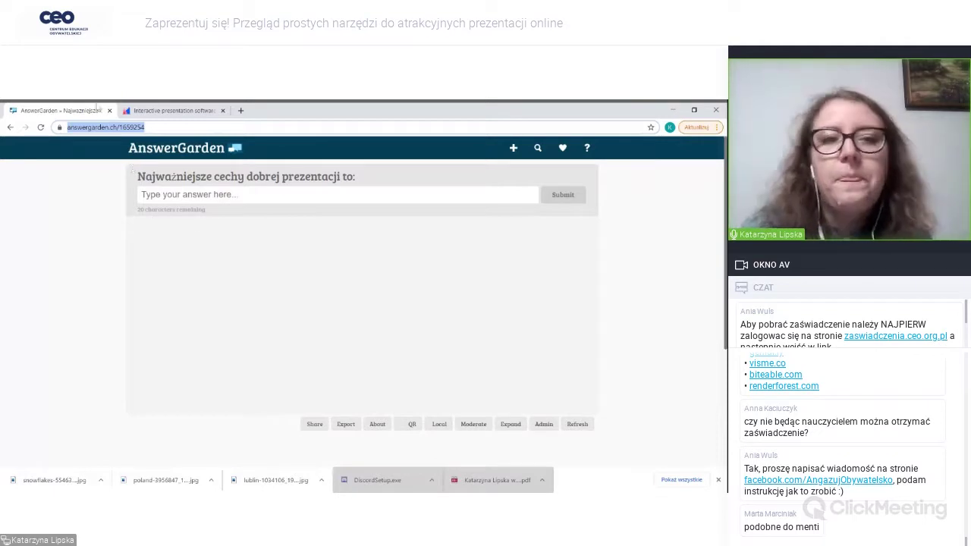
pyautogui.hotkey('alt', 'Tab')
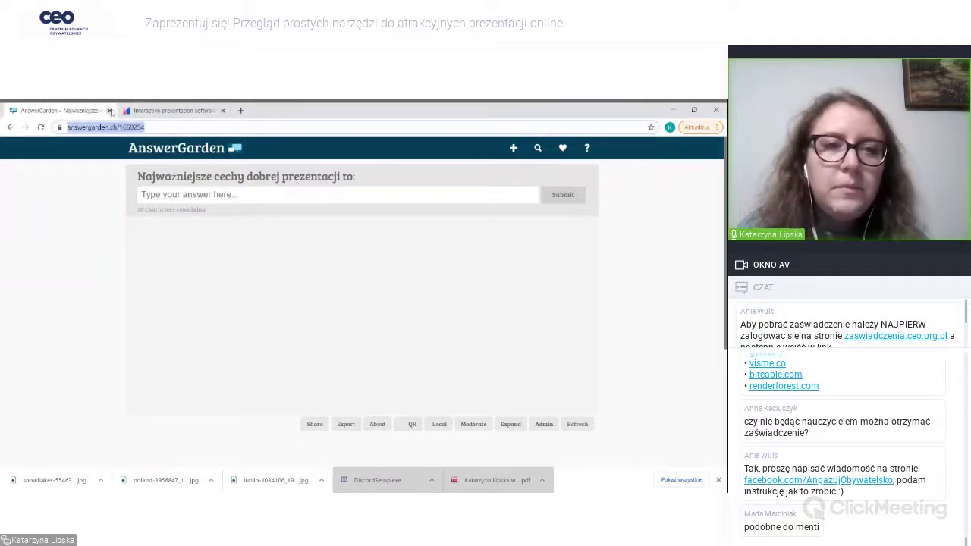
pyautogui.click(109, 110)
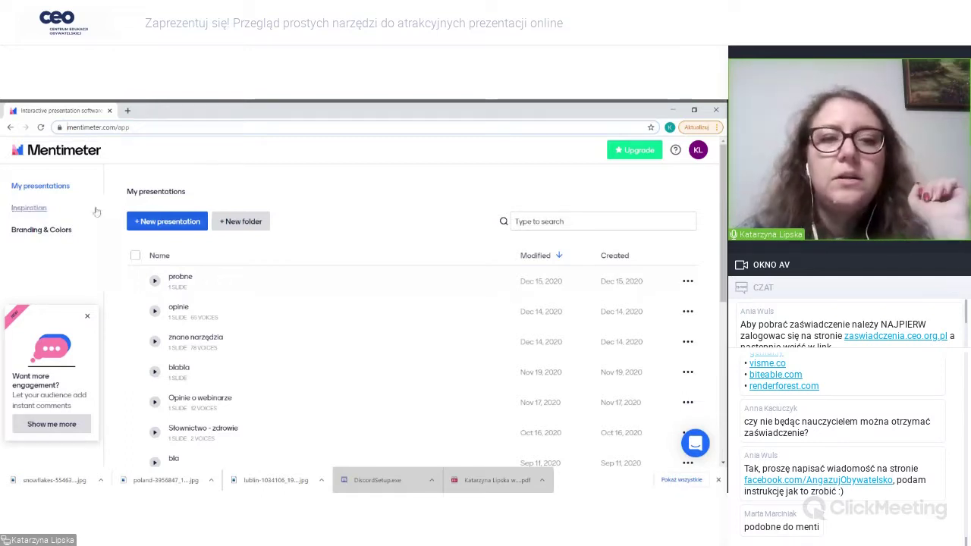
# - Create a new Mentimeter presentation named "Opinie"
pyautogui.click(160, 227)
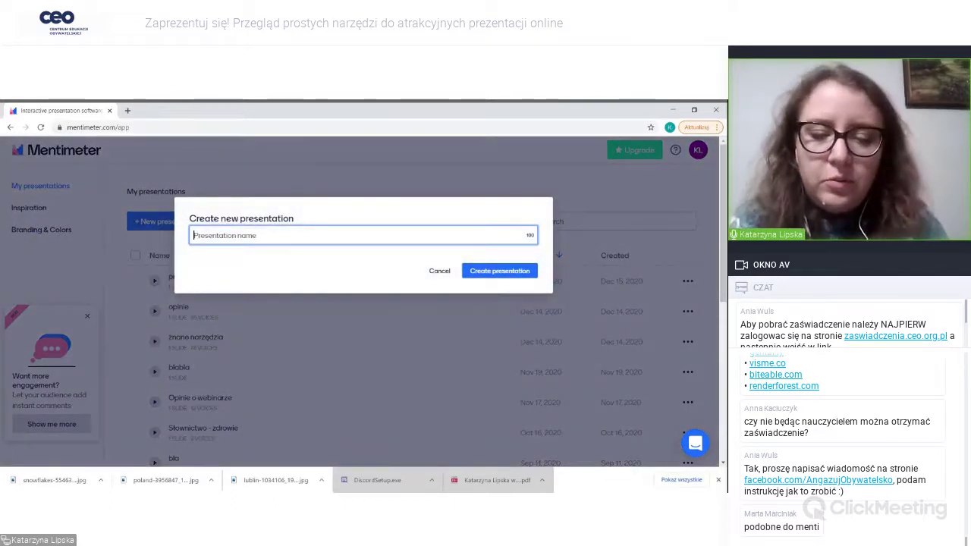
pyautogui.write('O')
pyautogui.press('BackSpace')
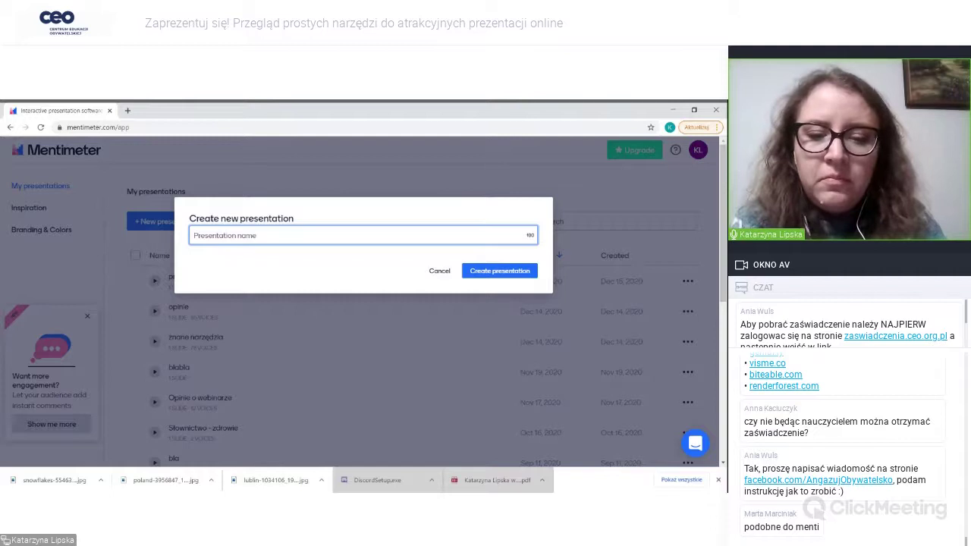
pyautogui.write('Opinie')
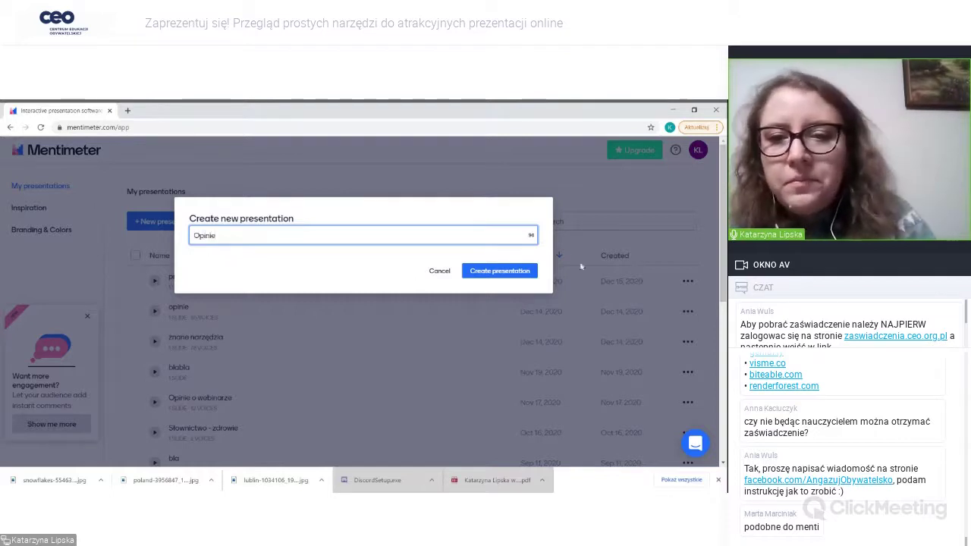
pyautogui.click(515, 272)
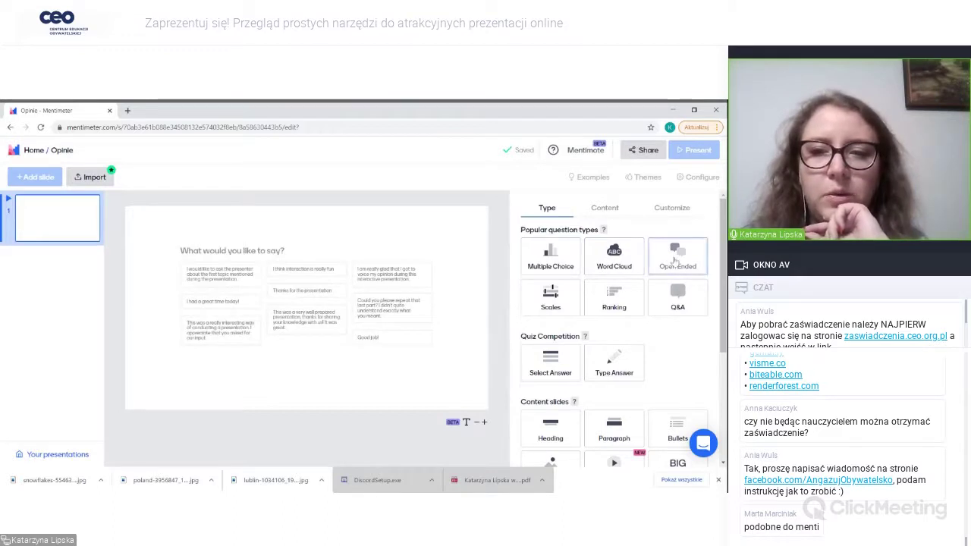
# - Try the Open Ended and Word Cloud question types on the first slide, and browse the other available slide types
pyautogui.click(675, 260)
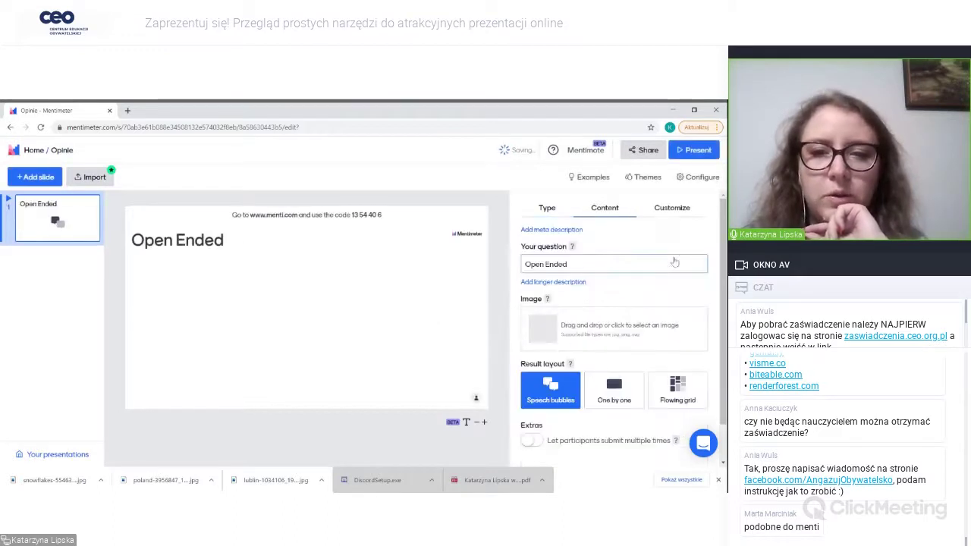
pyautogui.click(547, 210)
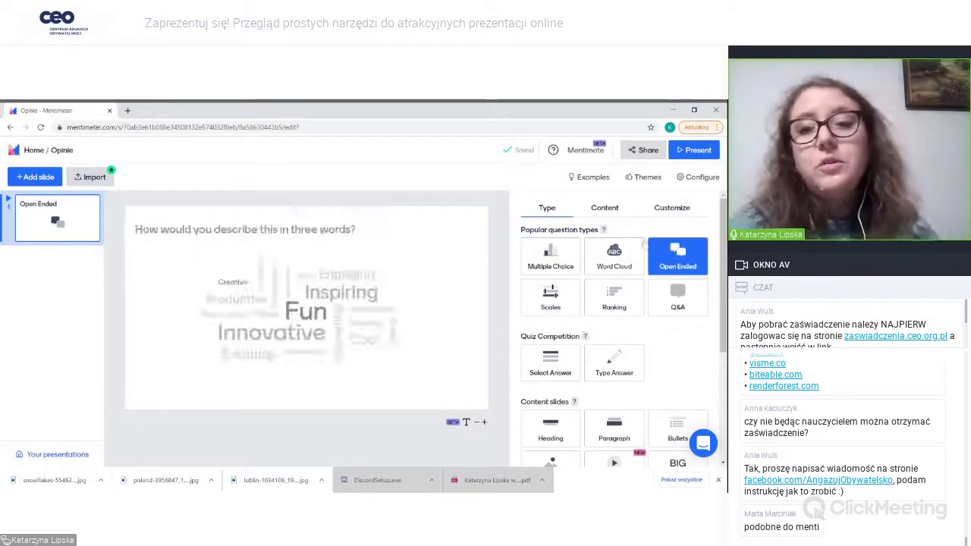
pyautogui.click(615, 255)
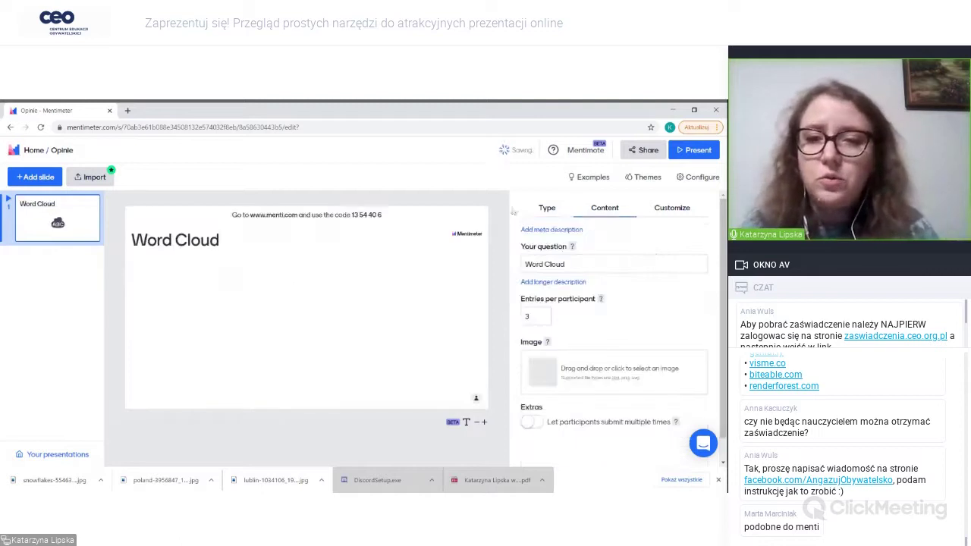
pyautogui.click(547, 209)
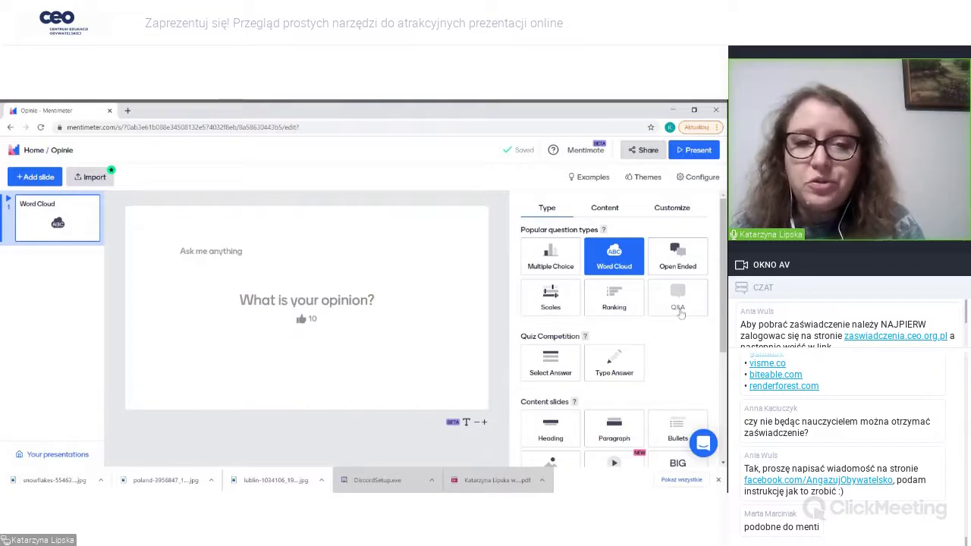
pyautogui.scroll(-2, 680, 311)
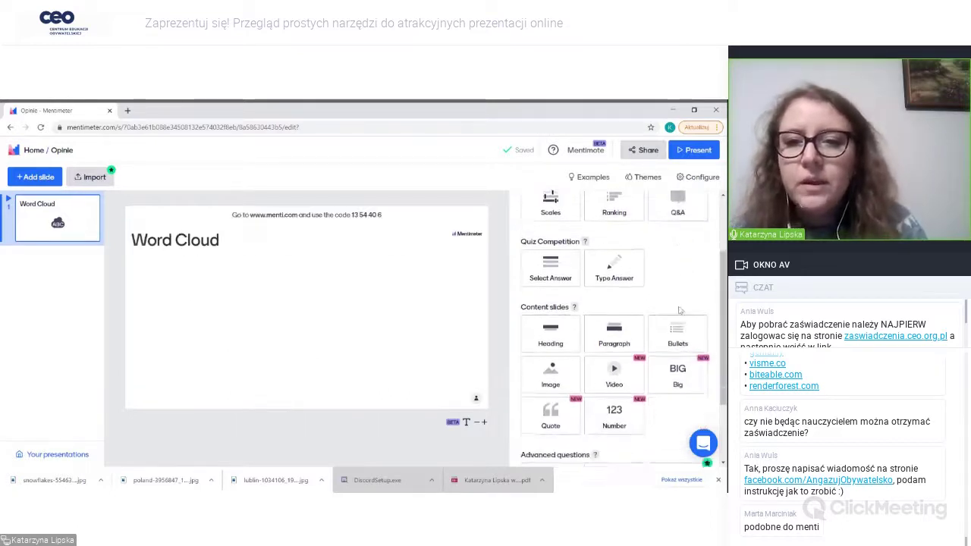
pyautogui.scroll(-1, 681, 311)
pyautogui.scroll(3, 679, 309)
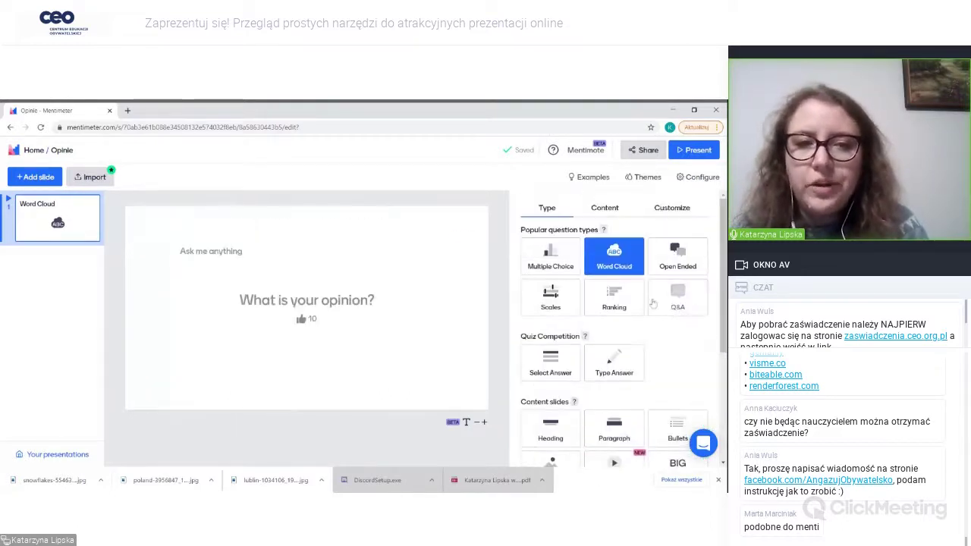
# - Make the slide an Open Ended question reading "Jak było na dzisiejszym webinarze?"
pyautogui.click(676, 260)
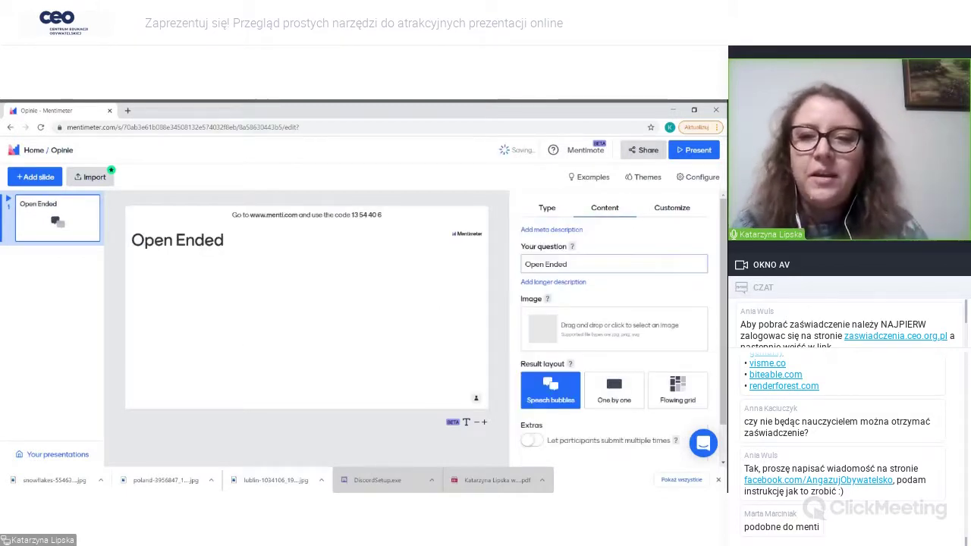
pyautogui.click(524, 264)
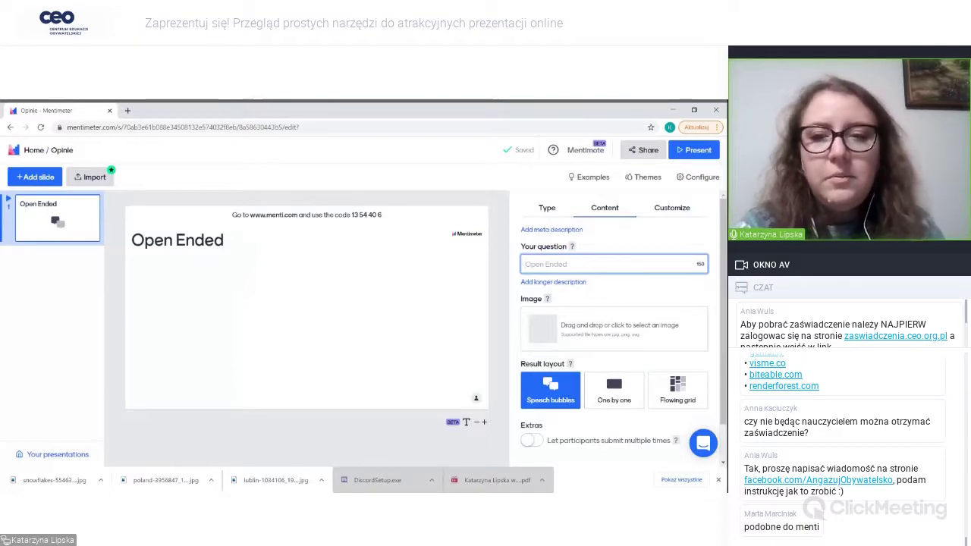
pyautogui.write('Jak było na dz')
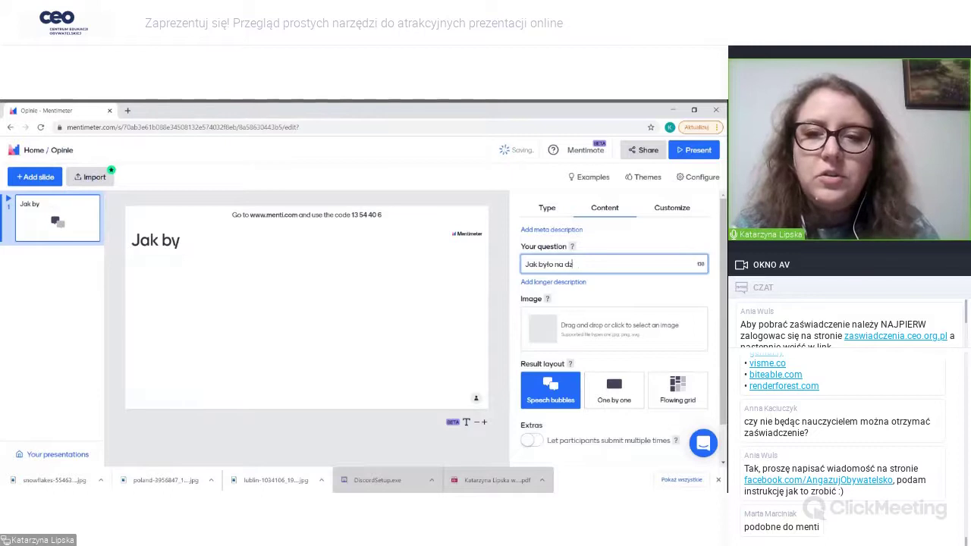
pyautogui.write('isiejszym webi')
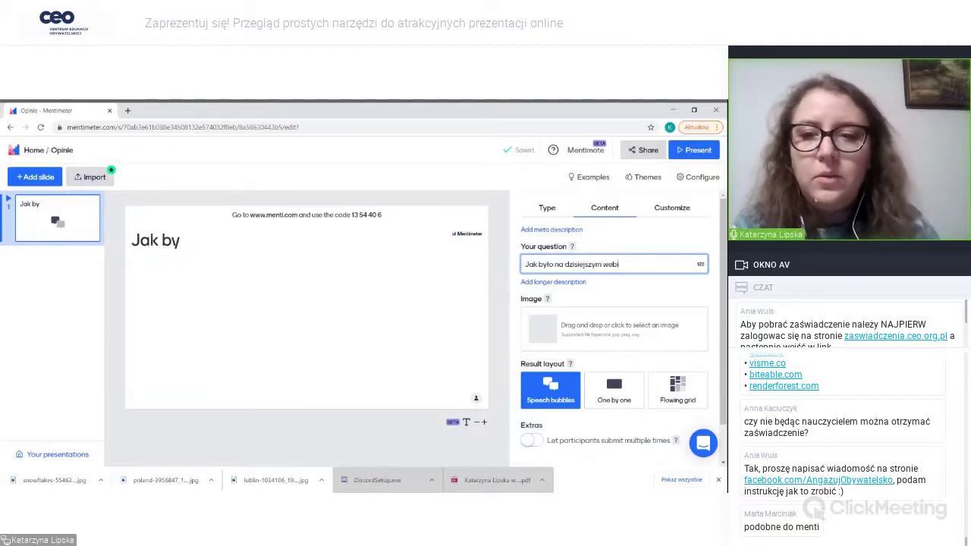
pyautogui.write('narze?')
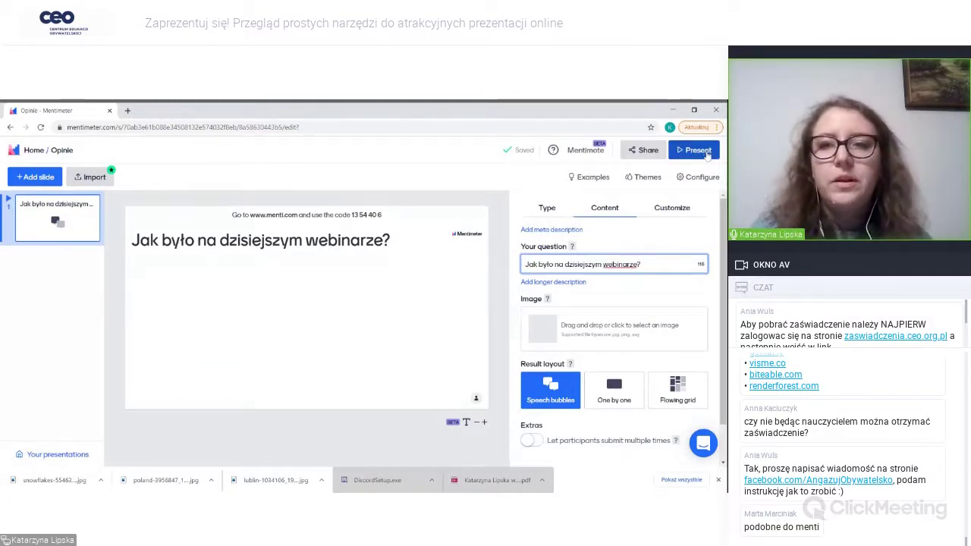
# - Present the question slide and share its menti.com joining code with the participants in the webinar chat
pyautogui.click(706, 152)
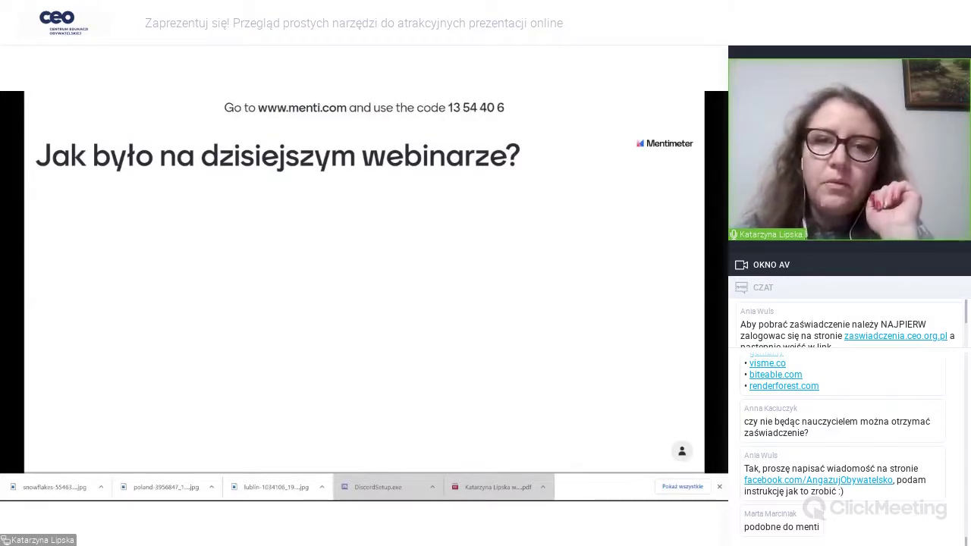
pyautogui.moveTo(448, 107); pyautogui.dragTo(504, 107)
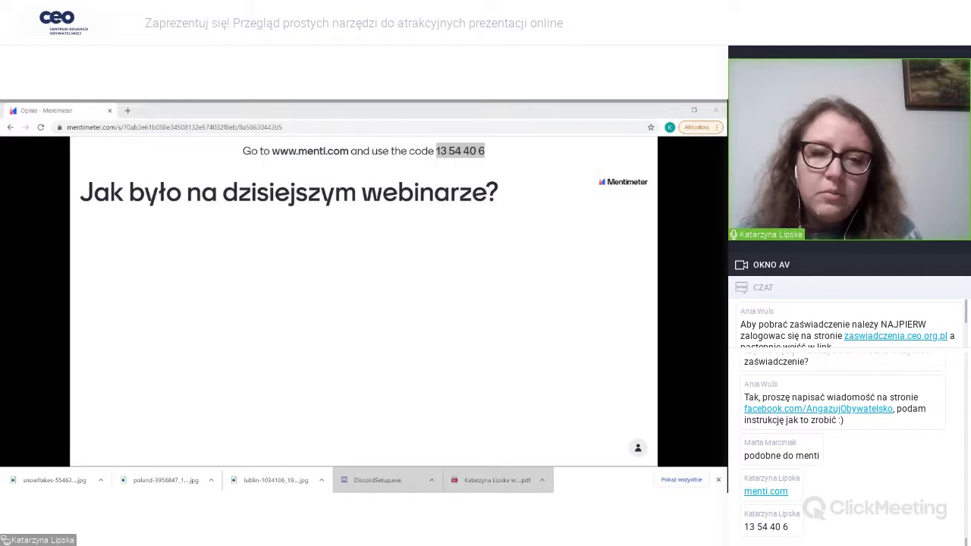
pyautogui.hotkey('alt', 'Tab')
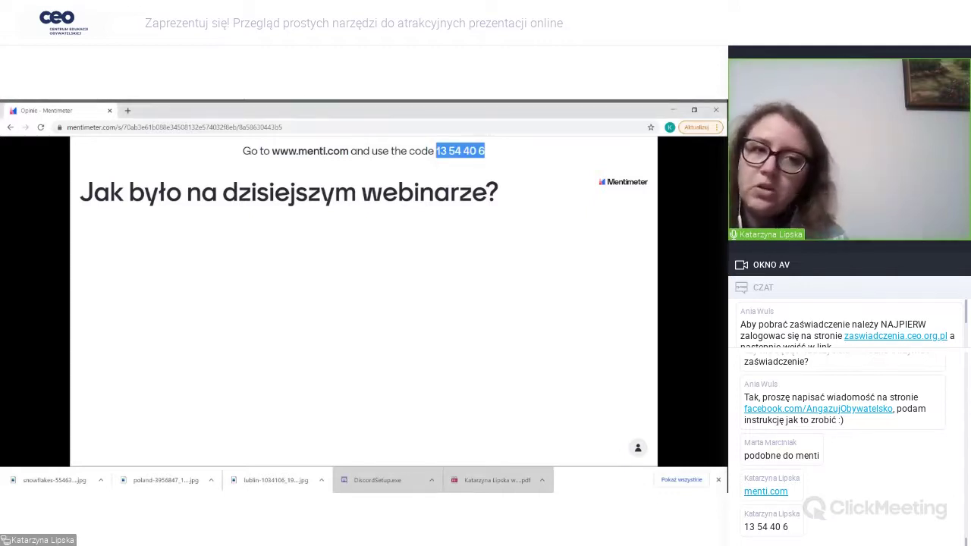